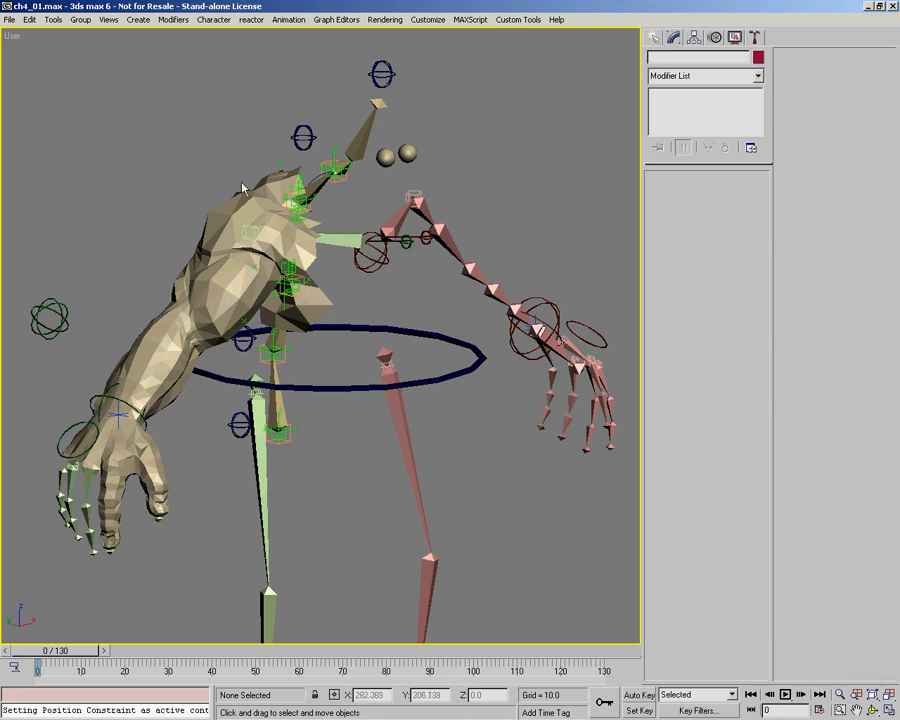
Step: Select the ogre body mesh and delete the Edit Mesh modifier beneath its Skin modifier
{"action": "left_click", "coordinate": [215, 209]}
{"action": "right_click", "coordinate": [690, 106]}
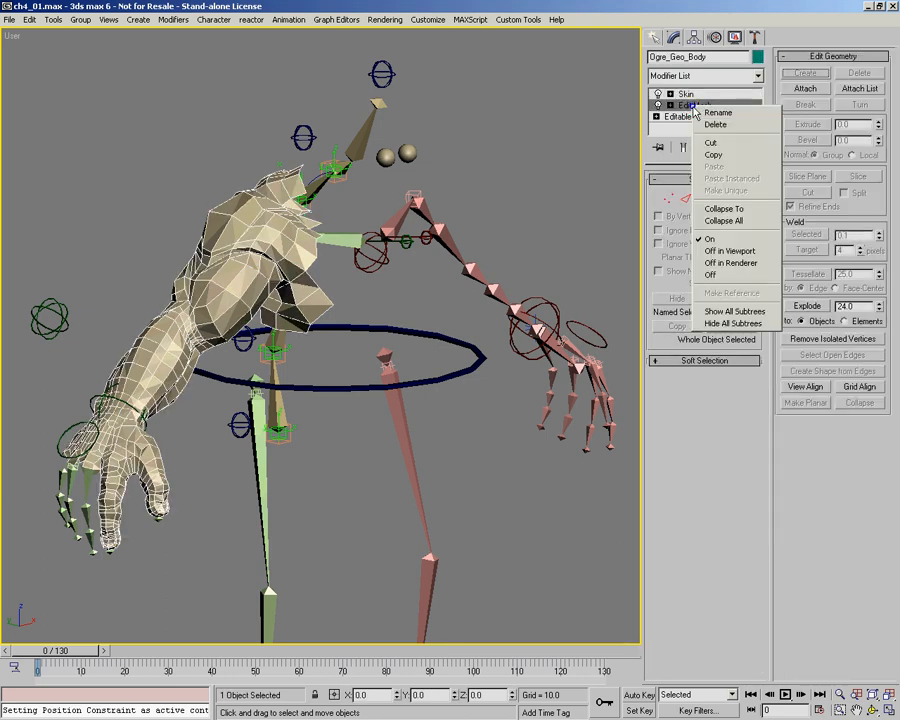
{"action": "left_click", "coordinate": [716, 125]}
Step: Display the body in wireframe and scrub to frame 70 to compare the undeformed mesh with the raised arm bones
{"action": "middle_click_drag", "start_coordinate": [322, 272], "coordinate": [233, 118]}
{"action": "middle_click_drag", "start_coordinate": [337, 183], "coordinate": [330, 213]}
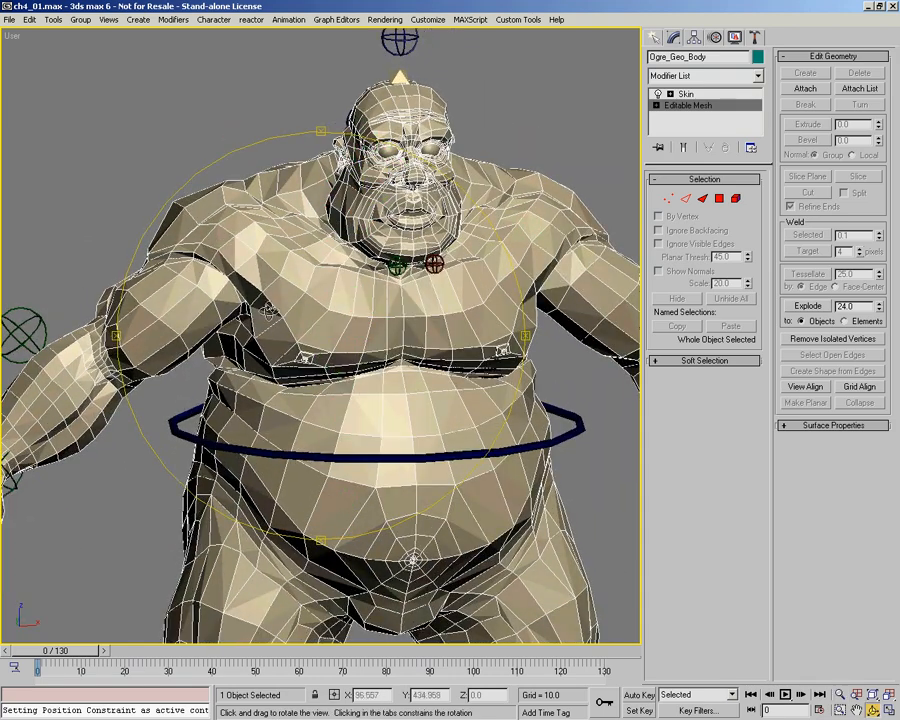
{"action": "middle_click_drag", "start_coordinate": [352, 307], "coordinate": [150, 204], "text": "alt"}
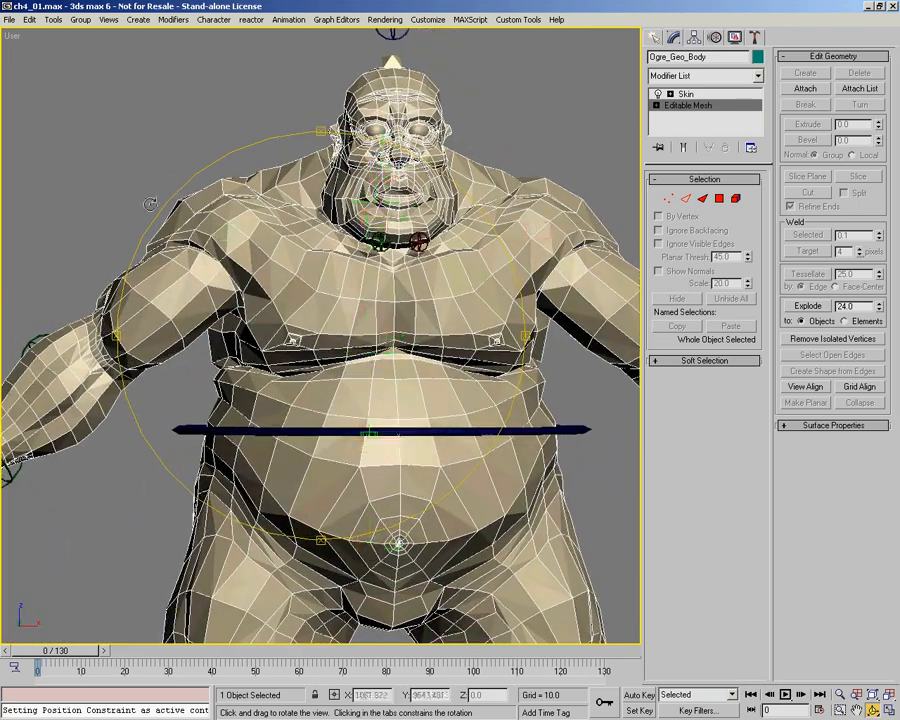
{"action": "mouse_move", "coordinate": [347, 272]}
{"action": "middle_mouse_down", "text": "alt"}
{"action": "mouse_move", "coordinate": [364, 277]}
{"action": "mouse_move", "coordinate": [383, 256]}
{"action": "mouse_move", "coordinate": [352, 321]}
{"action": "middle_mouse_up", "text": "alt"}
{"action": "key", "text": "F3"}
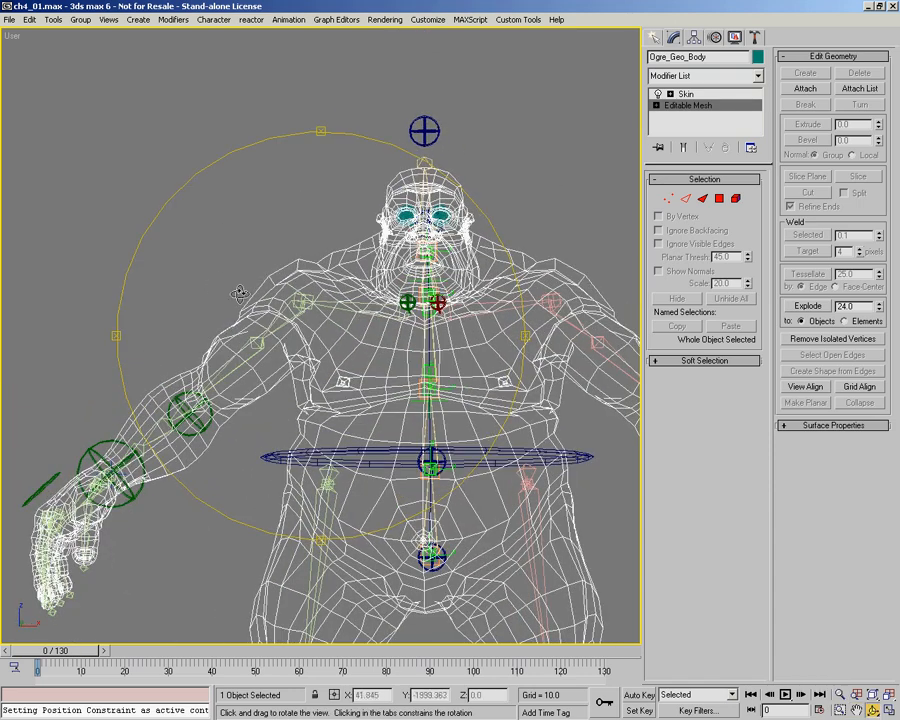
{"action": "left_click_drag", "start_coordinate": [76, 652], "coordinate": [362, 658]}
{"action": "key", "text": "ctrl+r"}
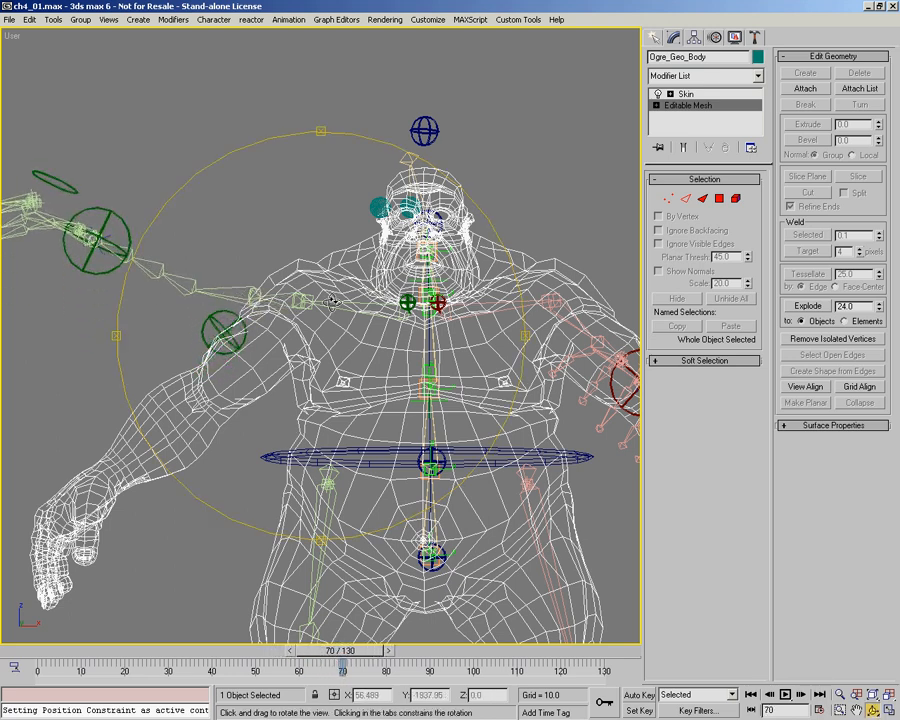
{"action": "mouse_move", "coordinate": [341, 658]}
{"action": "left_mouse_down"}
{"action": "mouse_move", "coordinate": [385, 657]}
{"action": "mouse_move", "coordinate": [335, 657]}
{"action": "mouse_move", "coordinate": [355, 657]}
{"action": "left_mouse_up"}
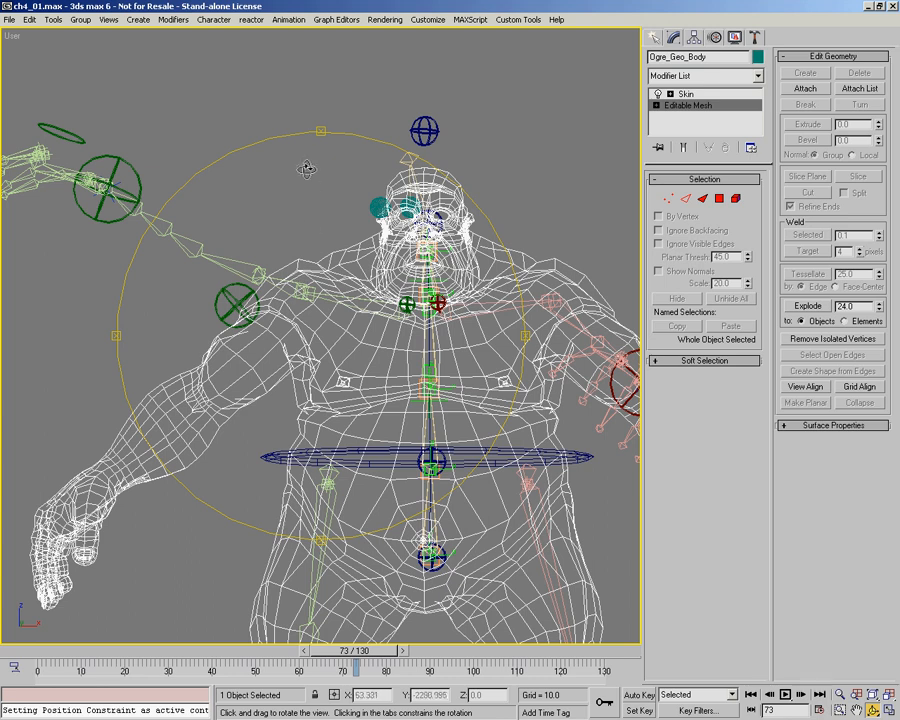
{"action": "mouse_move", "coordinate": [352, 660]}
{"action": "left_mouse_down"}
{"action": "mouse_move", "coordinate": [238, 657]}
{"action": "mouse_move", "coordinate": [342, 655]}
{"action": "left_mouse_up"}
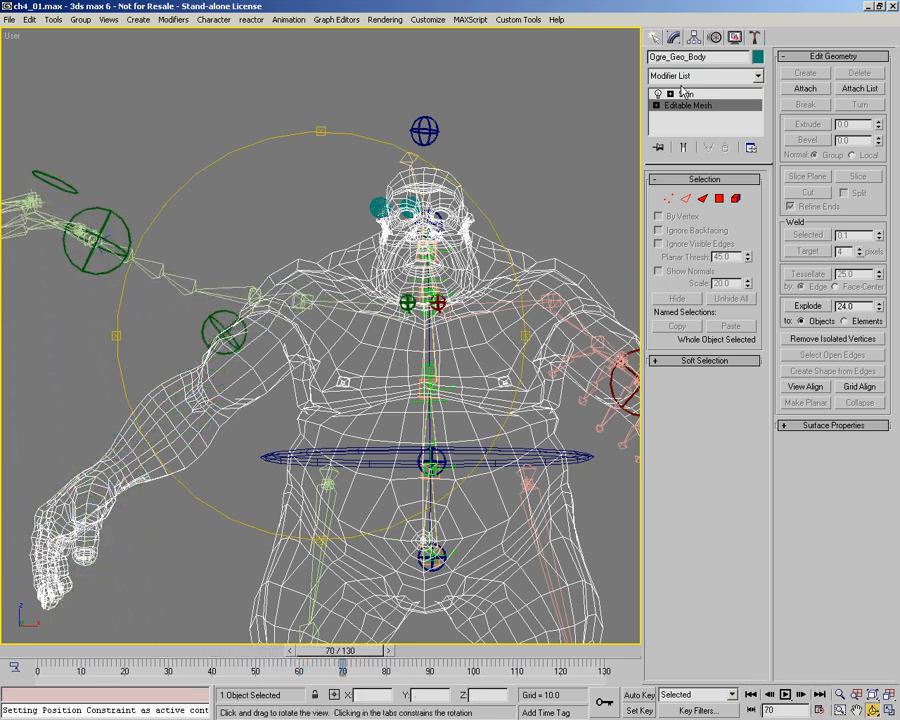
Step: Activate the body's Skin modifier and scrub to frame 80 to check the raised right arm and its clavicle bone
{"action": "left_click", "coordinate": [693, 94]}
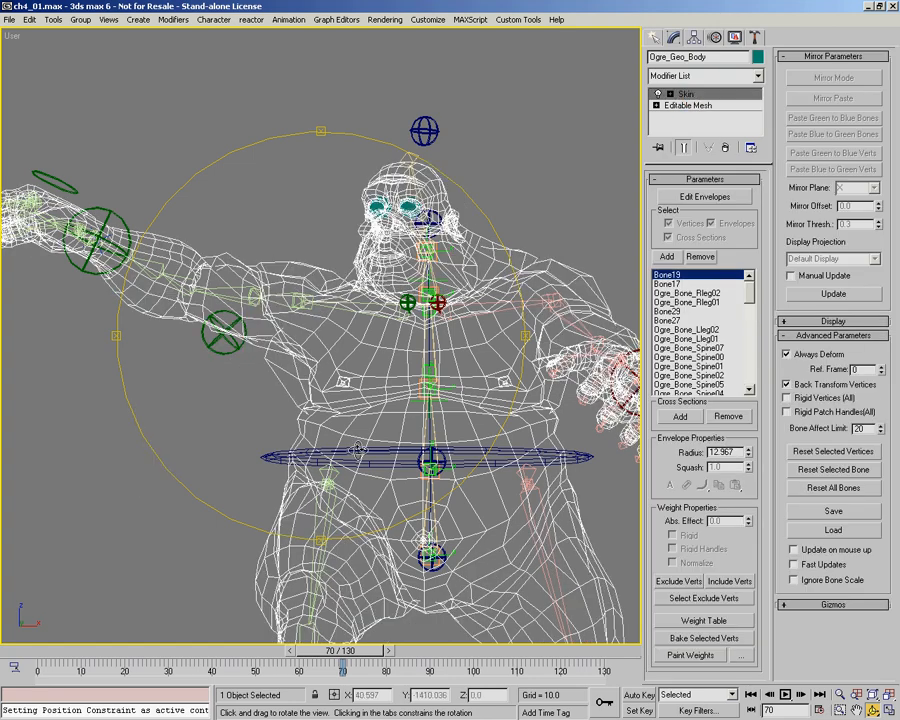
{"action": "left_click_drag", "start_coordinate": [340, 655], "coordinate": [381, 640]}
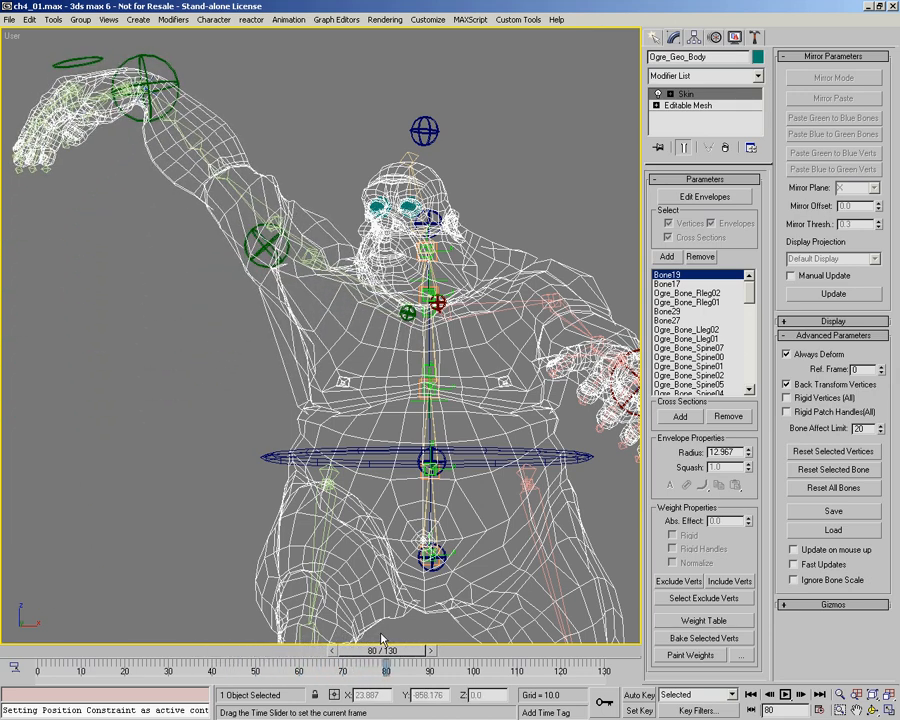
{"action": "key", "text": "ctrl+r"}
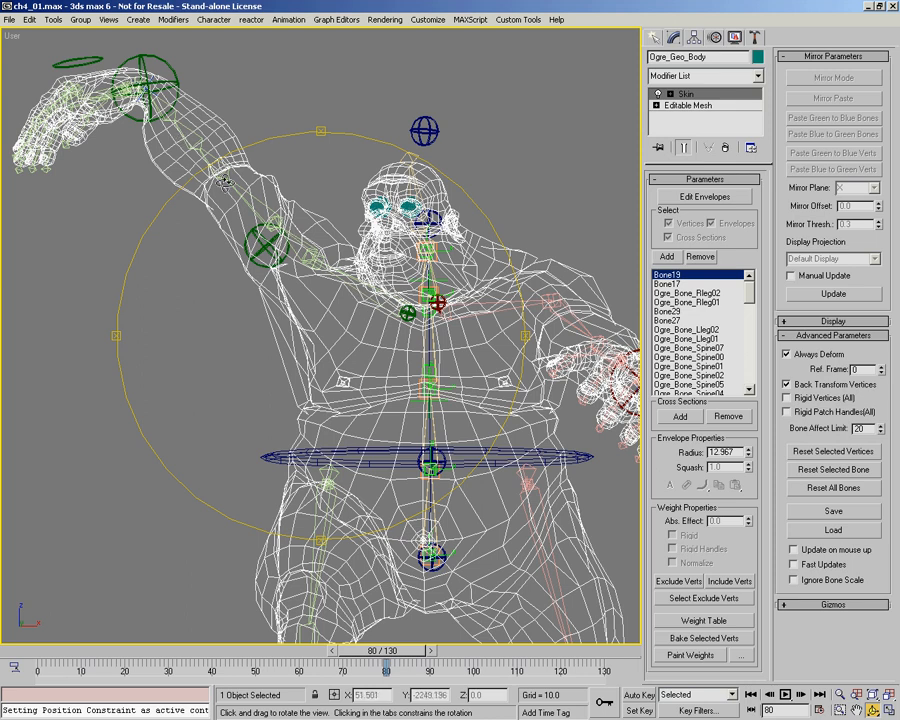
{"action": "right_click", "coordinate": [399, 327]}
{"action": "left_click", "coordinate": [404, 315]}
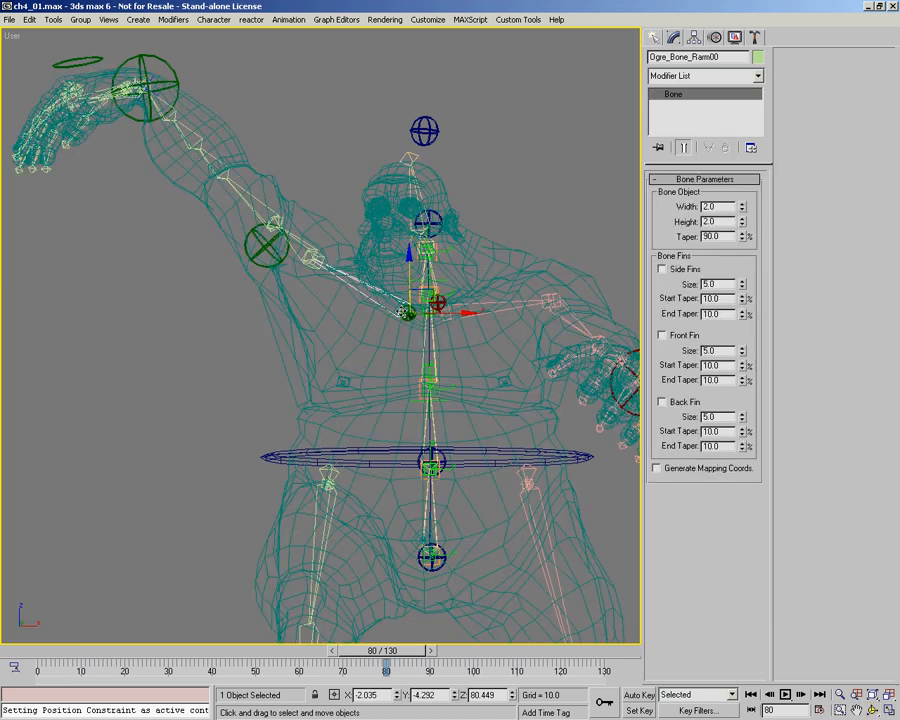
{"action": "left_click", "coordinate": [325, 200]}
Step: Return to shaded display, reselect the ogre body and scrub to frame 49 to inspect the right shoulder and neck
{"action": "key", "text": "F3"}
{"action": "left_click_drag", "start_coordinate": [386, 652], "coordinate": [408, 651]}
{"action": "key", "text": "ctrl+r"}
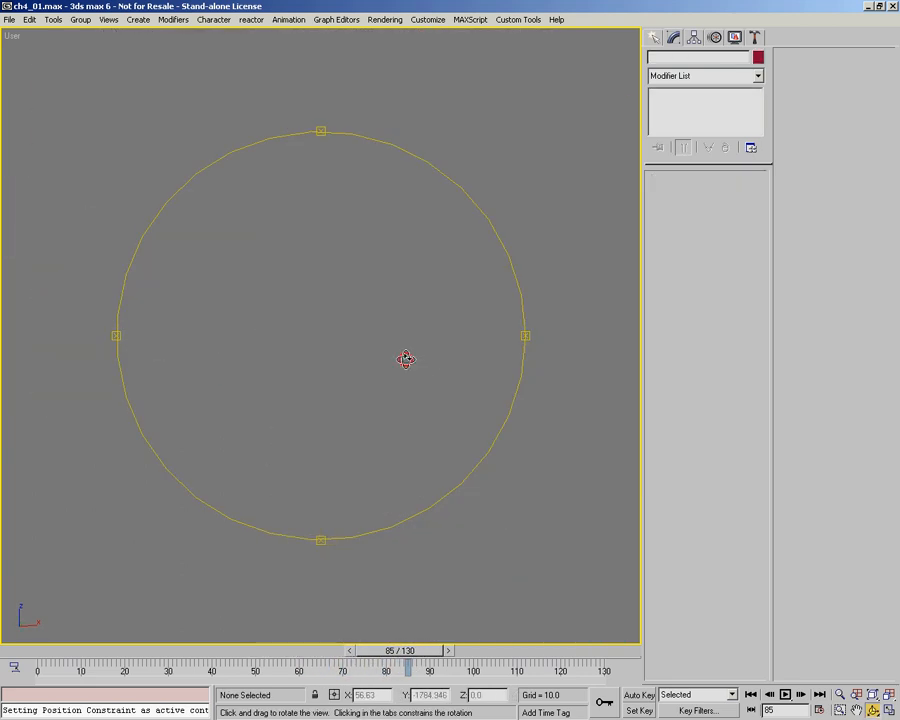
{"action": "mouse_move", "coordinate": [431, 364]}
{"action": "middle_mouse_down", "text": "alt"}
{"action": "mouse_move", "coordinate": [312, 340]}
{"action": "mouse_move", "coordinate": [376, 327]}
{"action": "mouse_move", "coordinate": [402, 295]}
{"action": "mouse_move", "coordinate": [358, 324]}
{"action": "mouse_move", "coordinate": [402, 346]}
{"action": "mouse_move", "coordinate": [405, 222]}
{"action": "middle_mouse_up", "text": "alt"}
{"action": "left_click", "coordinate": [352, 346]}
{"action": "middle_click_drag", "start_coordinate": [409, 324], "coordinate": [243, 225], "text": "alt"}
{"action": "middle_click_drag", "start_coordinate": [344, 256], "coordinate": [435, 651], "text": "alt"}
{"action": "left_click_drag", "start_coordinate": [410, 665], "coordinate": [266, 637]}
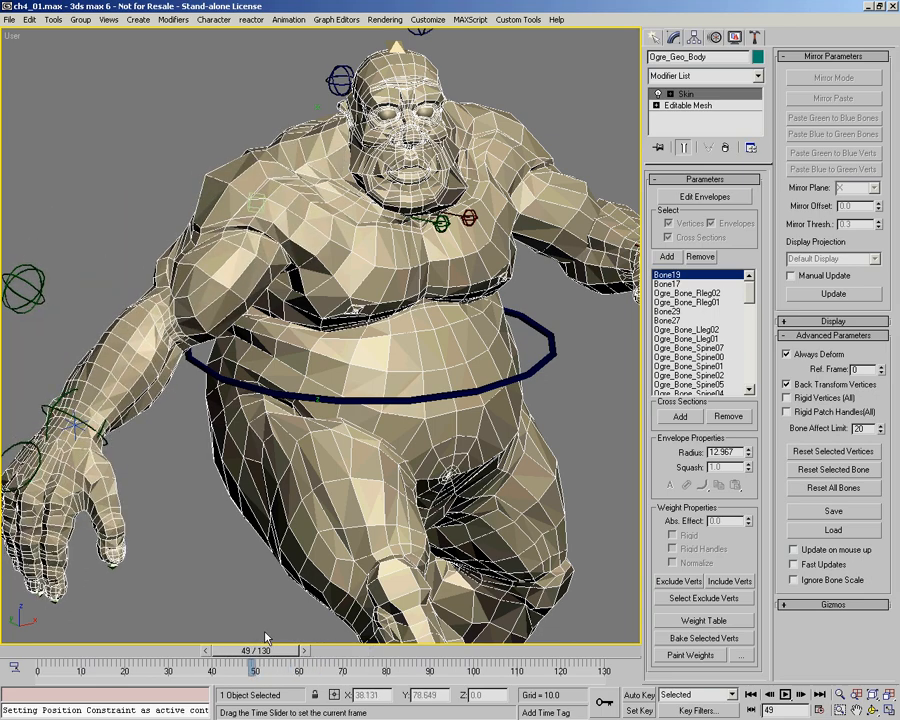
{"action": "middle_click_drag", "start_coordinate": [311, 192], "coordinate": [336, 195], "text": "alt"}
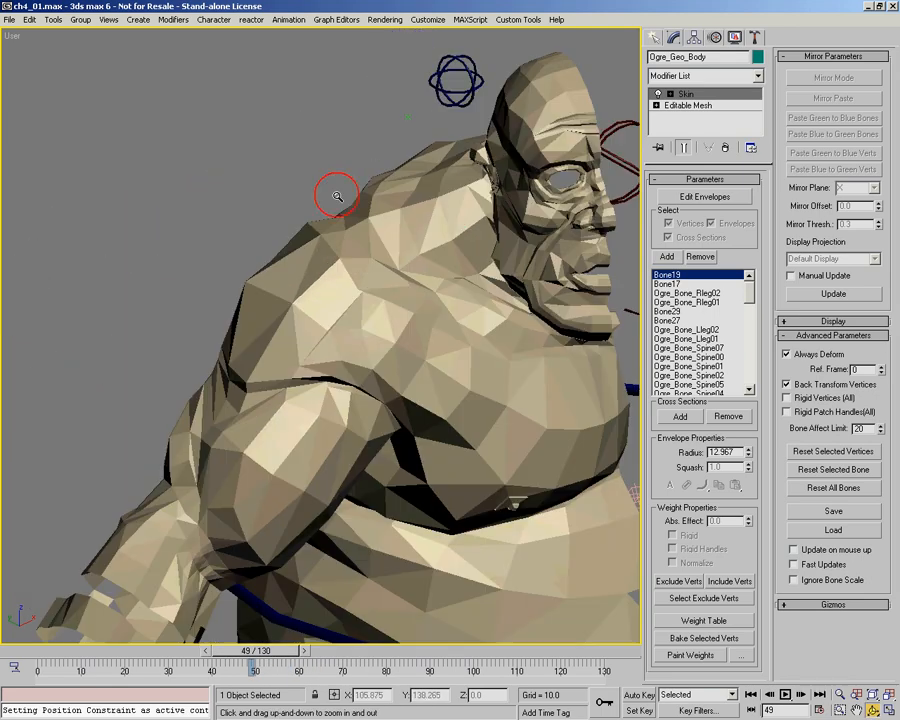
{"action": "middle_click_drag", "start_coordinate": [454, 309], "coordinate": [367, 308]}
Step: Enter envelope editing in the Skin modifier, select the Ogre_Bone_Rarm00 envelope and return to frame 0
{"action": "key", "text": "1"}
{"action": "middle_click_drag", "start_coordinate": [254, 448], "coordinate": [252, 401], "text": "ctrl+alt"}
{"action": "left_click", "coordinate": [307, 359]}
{"action": "middle_click_drag", "start_coordinate": [420, 344], "coordinate": [438, 311], "text": "alt"}
{"action": "left_click_drag", "start_coordinate": [77, 654], "coordinate": [10, 655]}
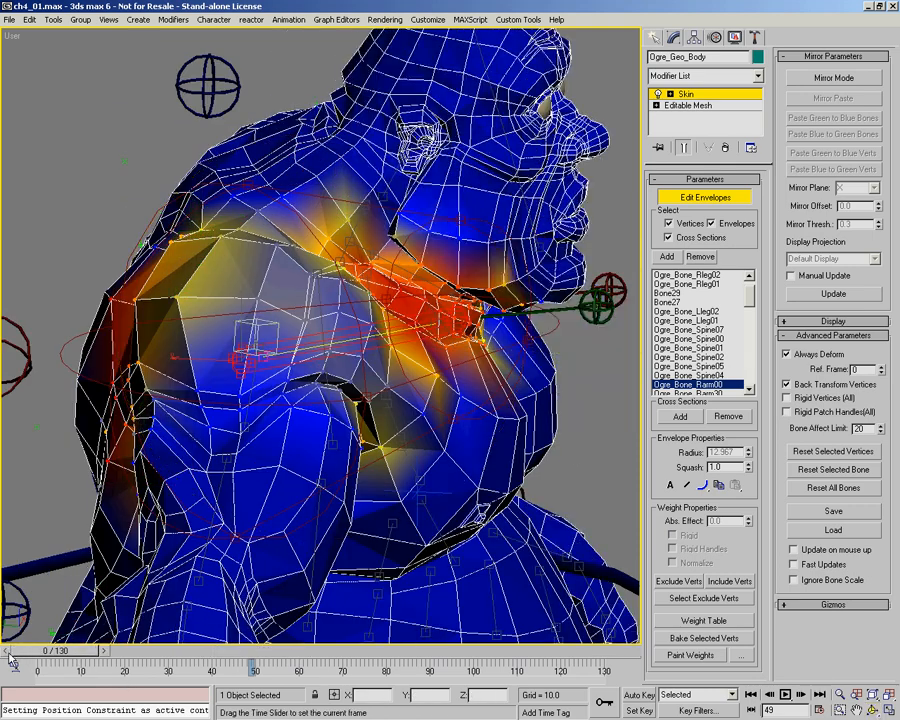
Step: Scrub through the animation to examine how Ogre_Bone_Rarm00 influences the head and jaw, ending at frame 0
{"action": "middle_click_drag", "start_coordinate": [331, 330], "coordinate": [464, 354], "text": "alt"}
{"action": "left_click_drag", "start_coordinate": [100, 655], "coordinate": [540, 682]}
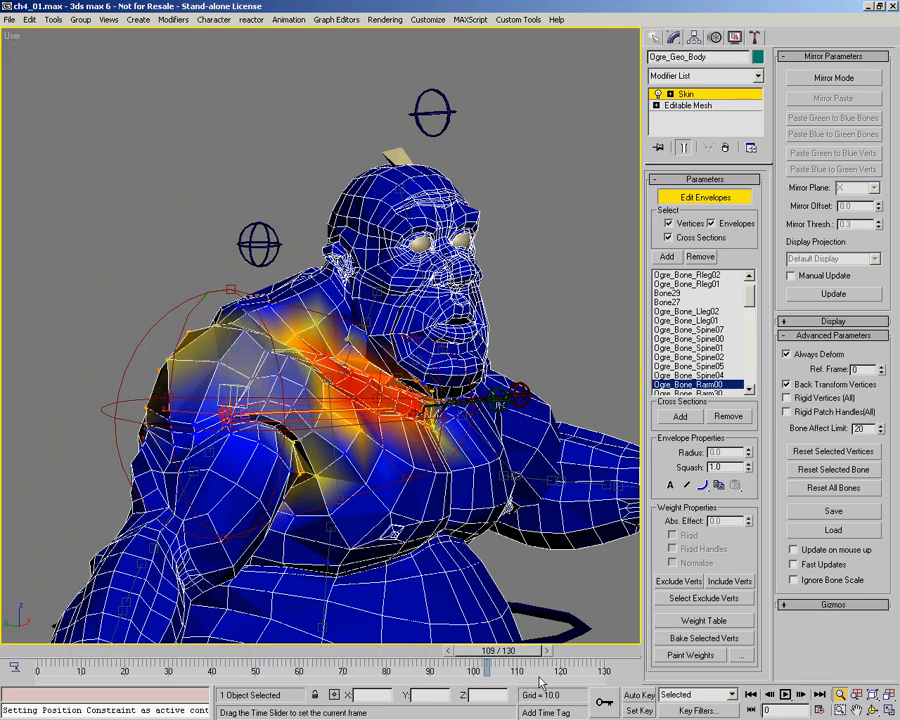
{"action": "left_click_drag", "start_coordinate": [338, 676], "coordinate": [193, 657]}
{"action": "left_click_drag", "start_coordinate": [95, 645], "coordinate": [12, 632]}
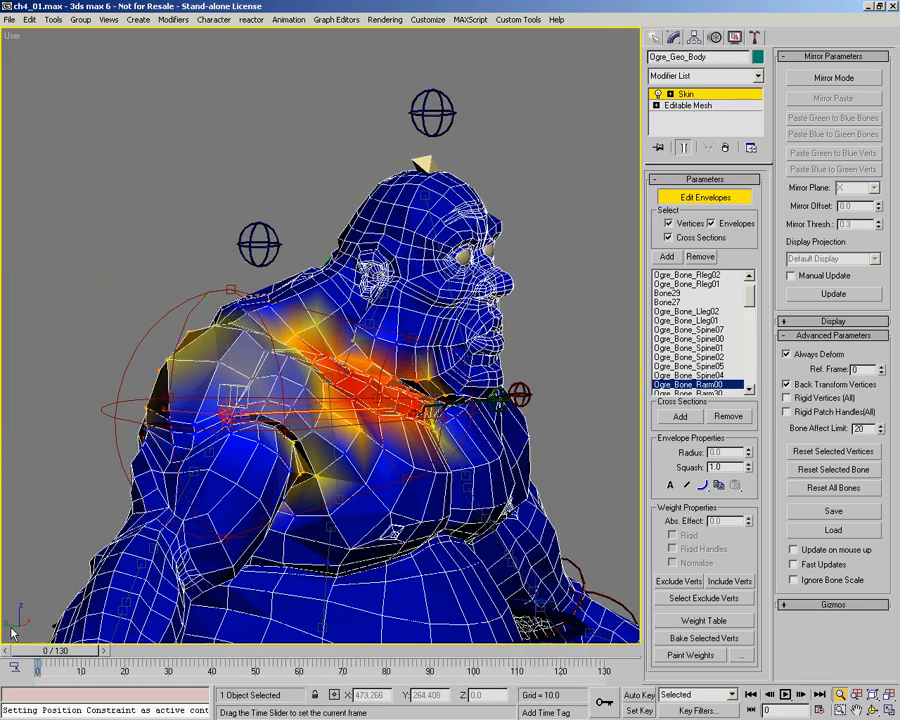
{"action": "left_click_drag", "start_coordinate": [90, 648], "coordinate": [3, 624]}
Step: In wireframe, select the vertices at the back corner and side of the jaw below the ear
{"action": "left_click_drag", "start_coordinate": [402, 358], "coordinate": [386, 307]}
{"action": "middle_click_drag", "start_coordinate": [386, 309], "coordinate": [373, 357], "text": "alt"}
{"action": "left_click_drag", "start_coordinate": [373, 356], "coordinate": [342, 298]}
{"action": "middle_click_drag", "start_coordinate": [342, 298], "coordinate": [322, 348]}
{"action": "mouse_move", "coordinate": [322, 348]}
{"action": "middle_mouse_down", "text": "alt"}
{"action": "mouse_move", "coordinate": [313, 346]}
{"action": "mouse_move", "coordinate": [336, 357]}
{"action": "middle_mouse_up", "text": "alt"}
{"action": "right_click", "coordinate": [336, 357]}
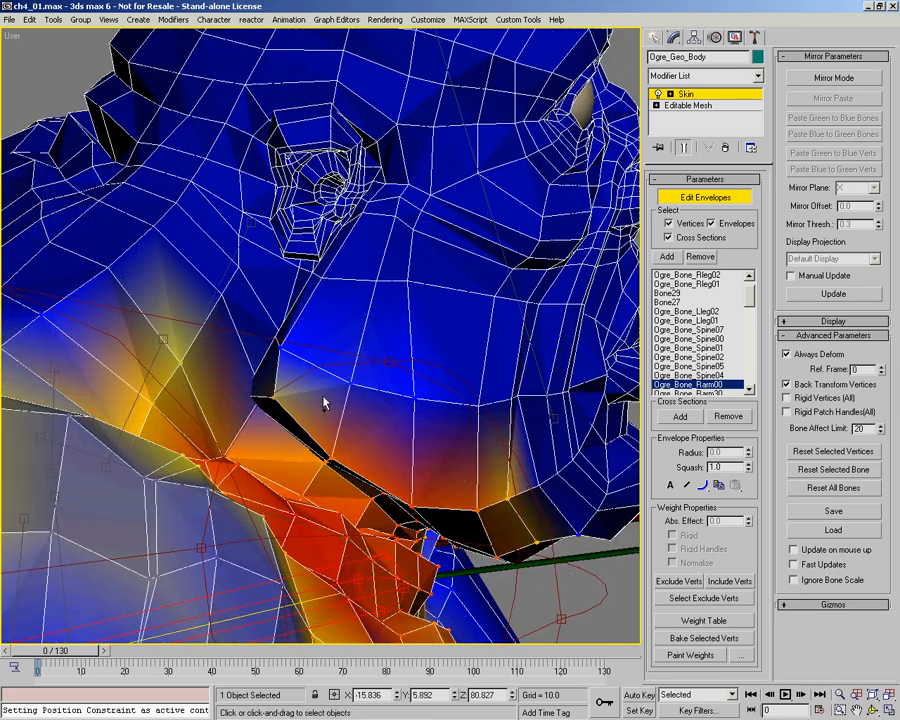
{"action": "key", "text": "F3"}
{"action": "left_click", "coordinate": [243, 397]}
{"action": "middle_click_drag", "start_coordinate": [243, 397], "coordinate": [289, 436], "text": "alt"}
{"action": "middle_click_drag", "start_coordinate": [289, 436], "coordinate": [289, 401], "text": "ctrl+alt"}
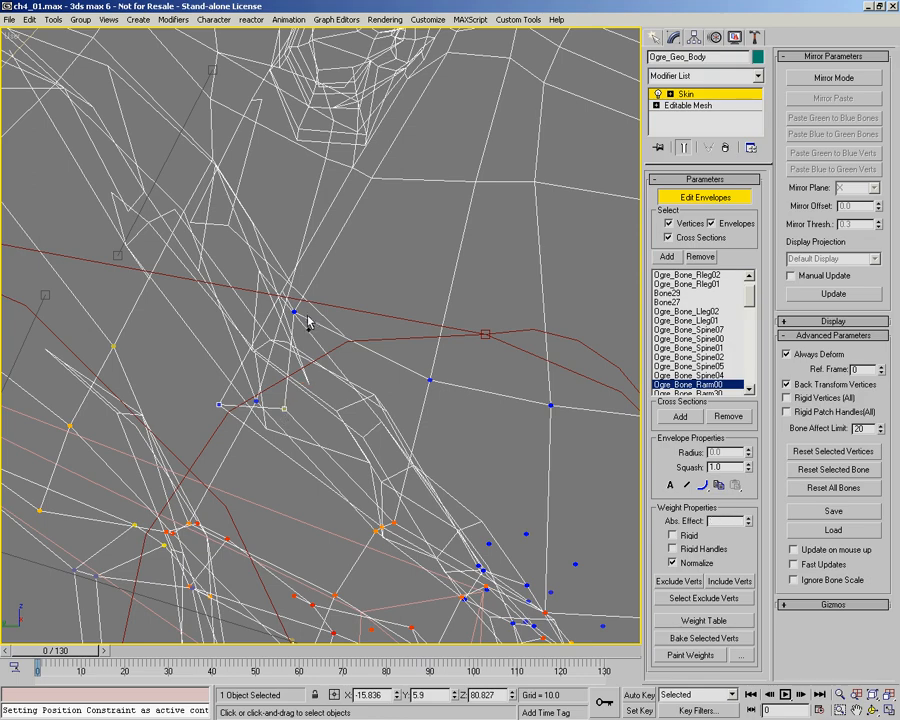
{"action": "middle_click_drag", "start_coordinate": [370, 370], "coordinate": [372, 317], "text": "alt"}
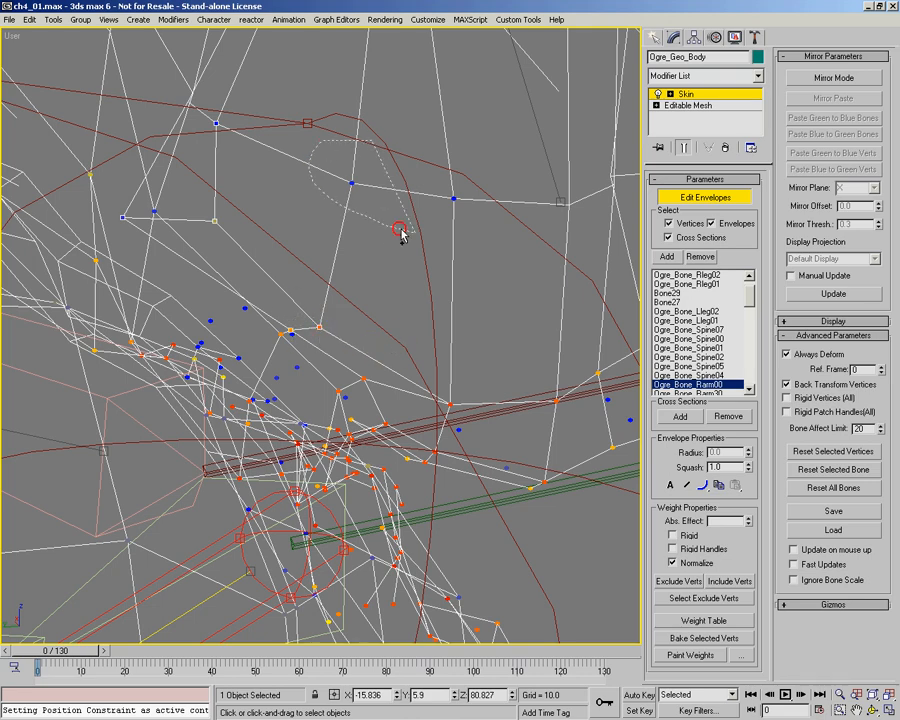
Step: Add the vertices along the lower jaw and under the chin to the selection and restore shaded display
{"action": "middle_click_drag", "start_coordinate": [410, 350], "coordinate": [370, 340], "text": "alt"}
{"action": "middle_click_drag", "start_coordinate": [370, 340], "coordinate": [340, 306]}
{"action": "middle_click_drag", "start_coordinate": [340, 306], "coordinate": [364, 333], "text": "ctrl+alt"}
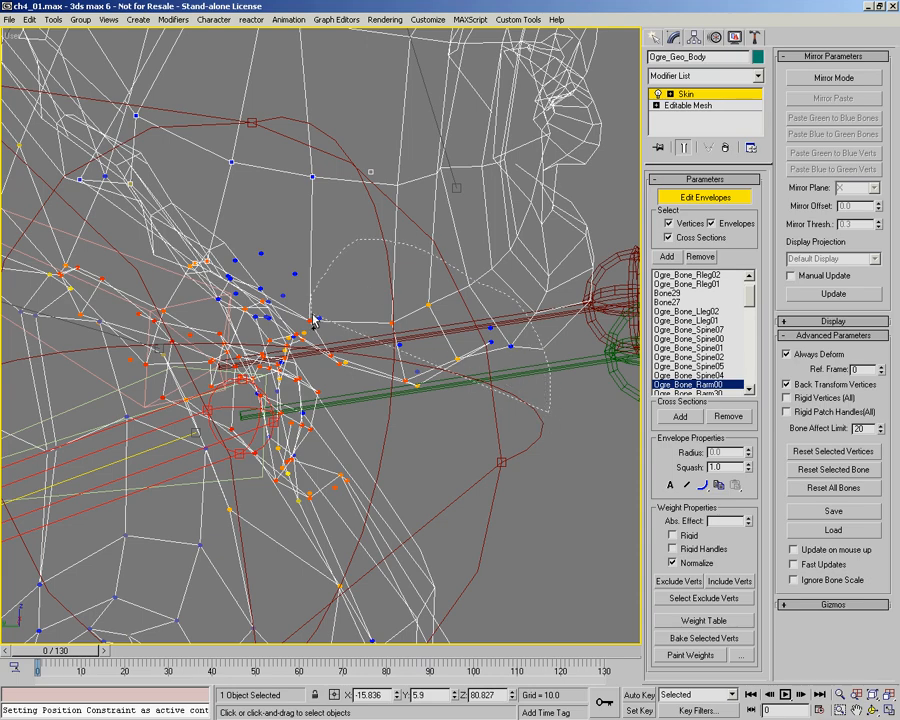
{"action": "mouse_move", "coordinate": [378, 292]}
{"action": "middle_mouse_down", "text": "alt"}
{"action": "mouse_move", "coordinate": [292, 270]}
{"action": "mouse_move", "coordinate": [341, 343]}
{"action": "mouse_move", "coordinate": [337, 358]}
{"action": "mouse_move", "coordinate": [341, 343]}
{"action": "middle_mouse_up", "text": "alt"}
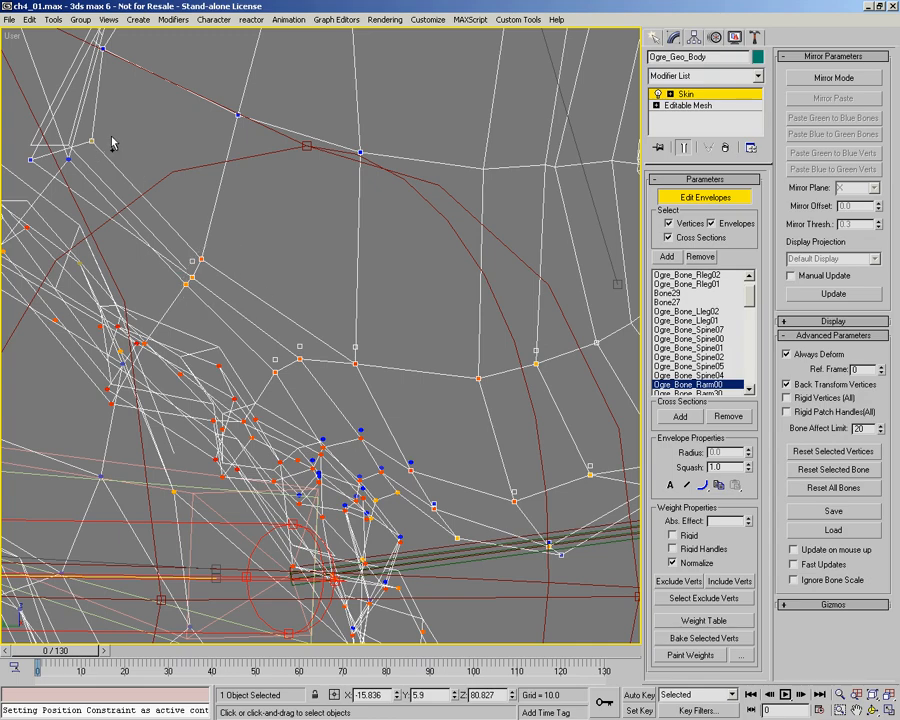
{"action": "mouse_move", "coordinate": [152, 195]}
{"action": "middle_mouse_down", "text": "ctrl+alt"}
{"action": "mouse_move", "coordinate": [190, 262]}
{"action": "mouse_move", "coordinate": [278, 275]}
{"action": "mouse_move", "coordinate": [288, 262]}
{"action": "mouse_move", "coordinate": [316, 287]}
{"action": "mouse_move", "coordinate": [325, 245]}
{"action": "mouse_move", "coordinate": [374, 305]}
{"action": "mouse_move", "coordinate": [352, 350]}
{"action": "mouse_move", "coordinate": [348, 342]}
{"action": "mouse_move", "coordinate": [391, 361]}
{"action": "middle_mouse_up", "text": "ctrl+alt"}
{"action": "key", "text": "F3"}
{"action": "middle_click_drag", "start_coordinate": [417, 322], "coordinate": [412, 331], "text": "alt"}
{"action": "mouse_move", "coordinate": [318, 352]}
{"action": "middle_mouse_down", "text": "ctrl+alt"}
{"action": "mouse_move", "coordinate": [305, 336]}
{"action": "mouse_move", "coordinate": [312, 298]}
{"action": "middle_mouse_up", "text": "ctrl+alt"}
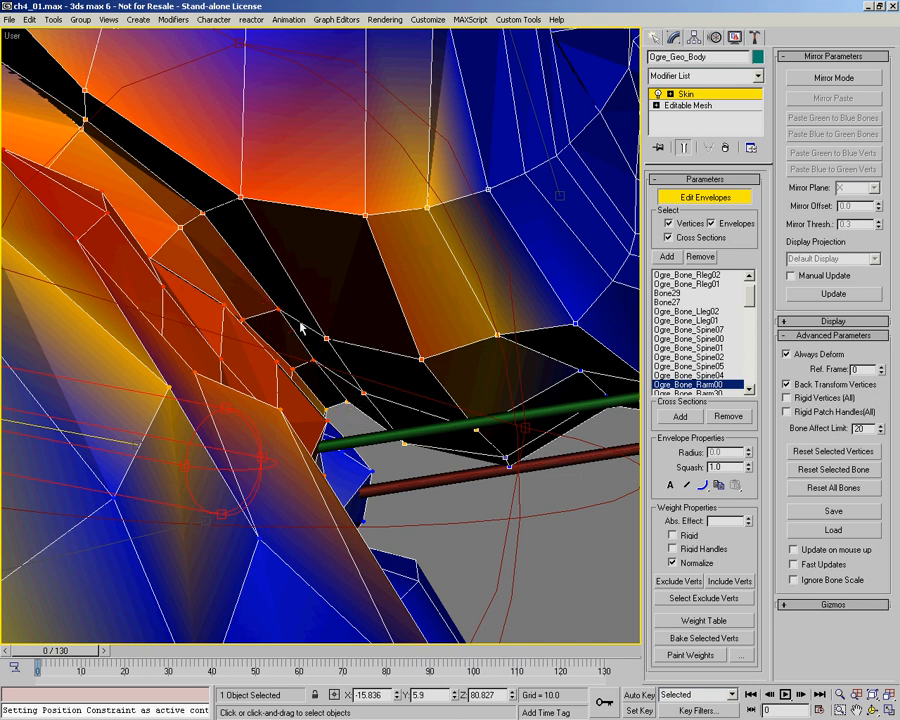
Step: Try to set the selected jaw vertices' absolute weight to 1.0 with the Ogre_Bone_Rarm00 envelope active
{"action": "left_click_drag", "start_coordinate": [748, 524], "coordinate": [762, 428]}
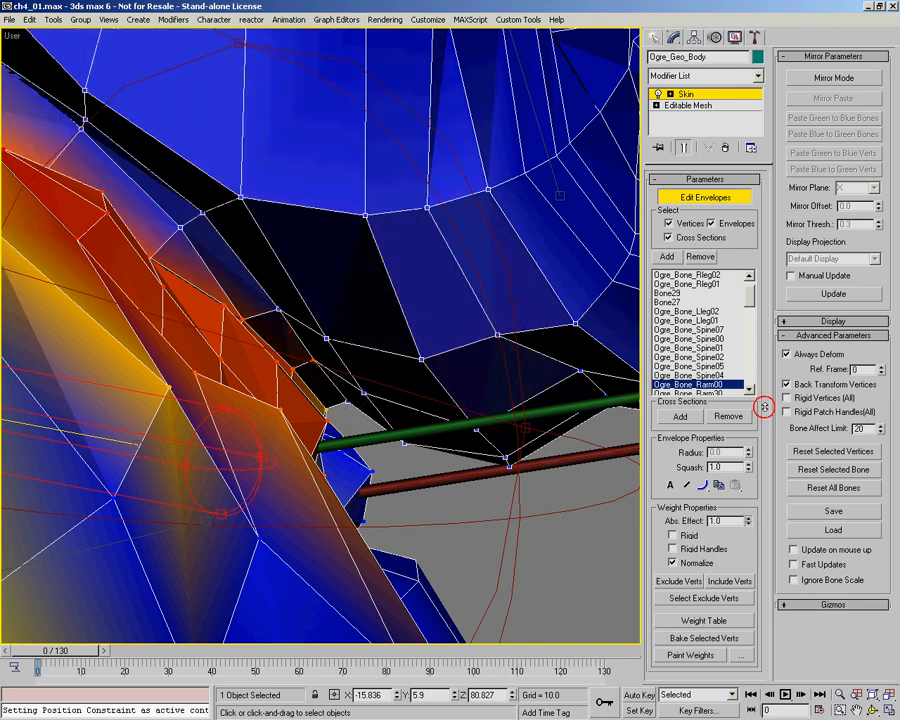
{"action": "scroll", "coordinate": [357, 315], "scroll_direction": "down", "scroll_amount": 5}
{"action": "middle_click_drag", "start_coordinate": [388, 348], "coordinate": [371, 375]}
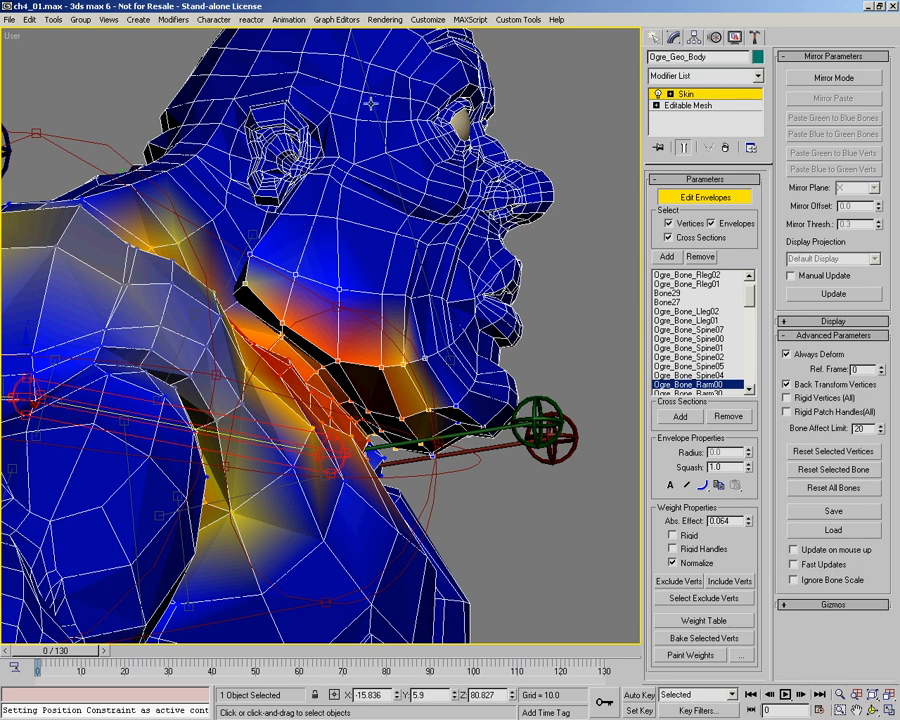
Step: Select the Ogre_Bone_Spine05 head envelope and set the selected jaw vertices' absolute weight to 1.0
{"action": "left_click", "coordinate": [595, 405]}
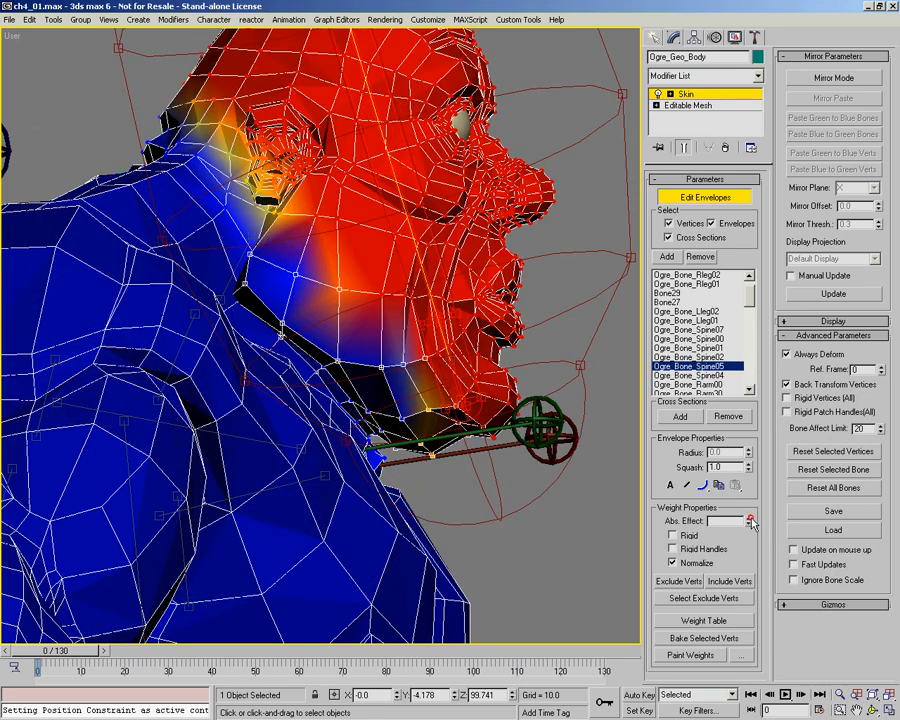
{"action": "left_click_drag", "start_coordinate": [749, 521], "coordinate": [753, 369]}
{"action": "middle_click_drag", "start_coordinate": [360, 330], "coordinate": [330, 250], "text": "alt"}
Step: From the left view, select the vertices around the ear and side of the head and give them a Spine05 weight of 1.0
{"action": "key", "text": "l"}
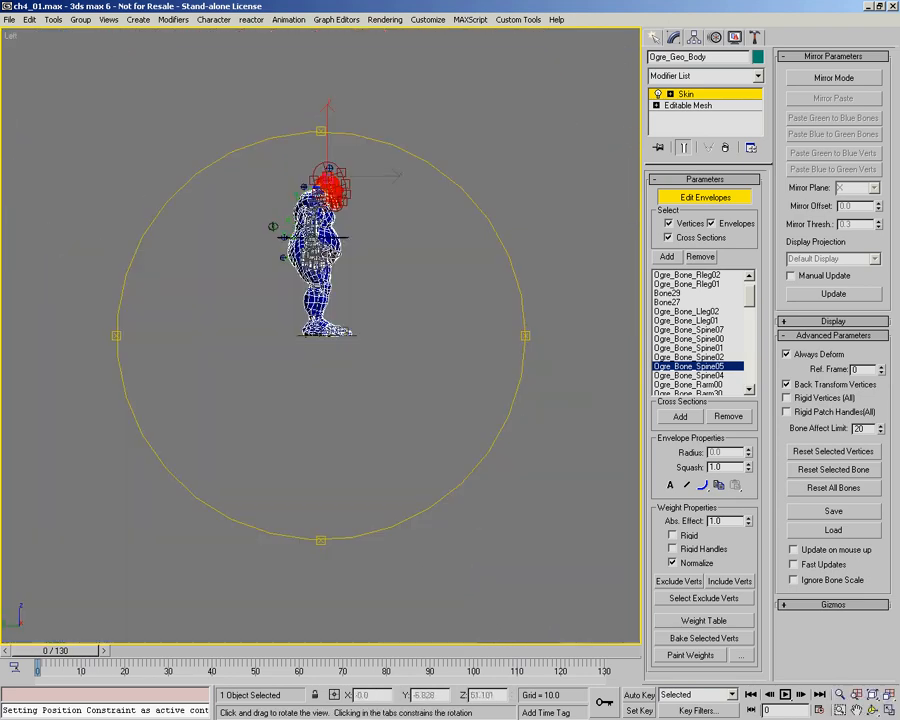
{"action": "middle_click_drag", "start_coordinate": [291, 510], "coordinate": [370, 255]}
{"action": "scroll", "coordinate": [311, 438], "scroll_direction": "up", "scroll_amount": 10}
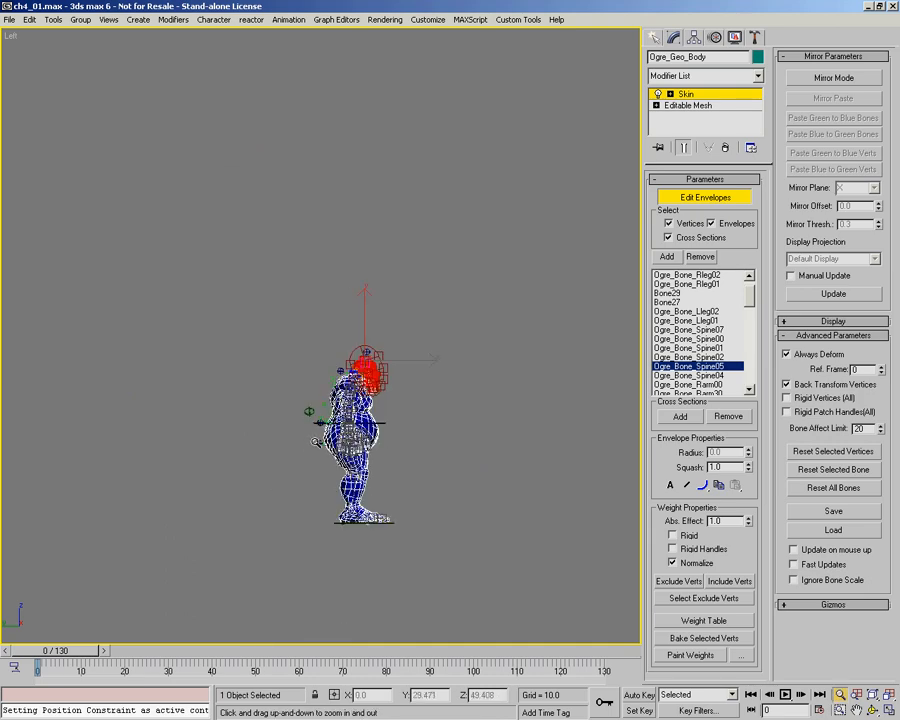
{"action": "left_click_drag", "start_coordinate": [384, 348], "coordinate": [279, 197]}
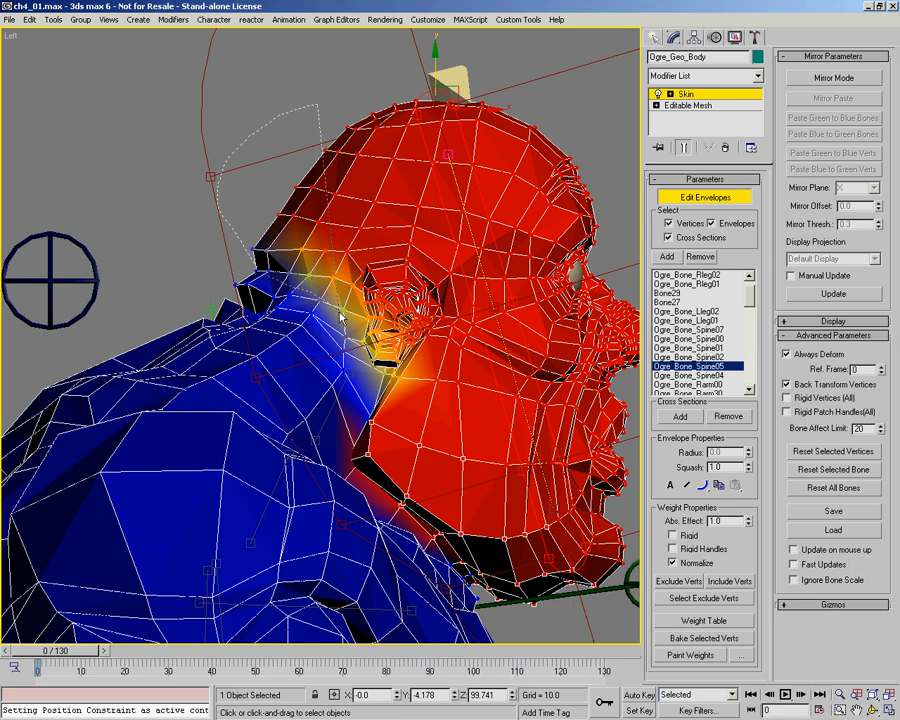
{"action": "left_click_drag", "start_coordinate": [562, 240], "coordinate": [556, 228]}
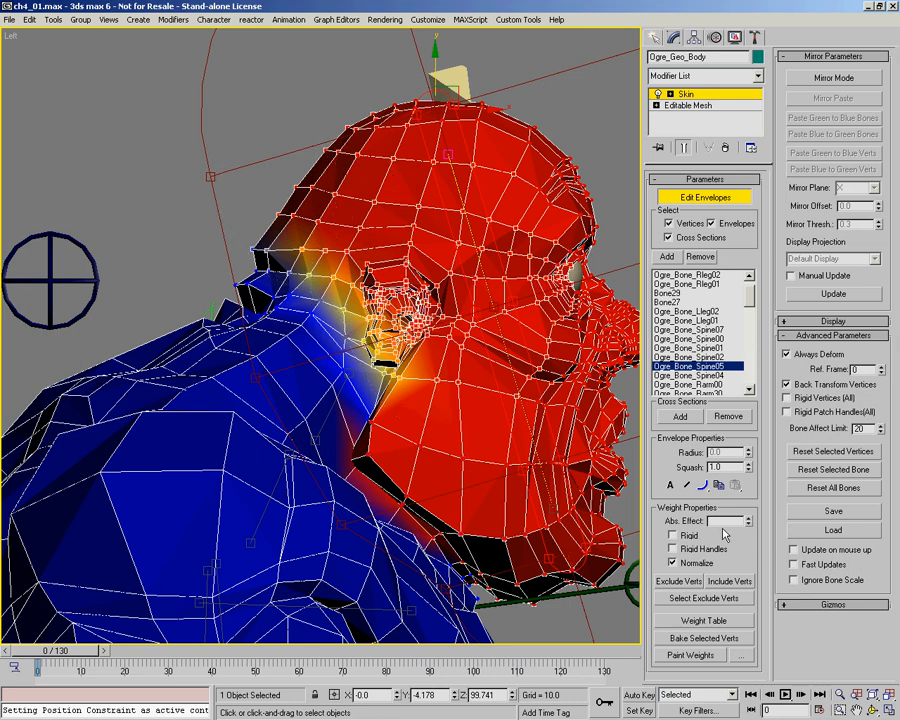
{"action": "middle_click_drag", "start_coordinate": [384, 308], "coordinate": [291, 216]}
{"action": "key", "text": "alt+z"}
{"action": "left_click_drag", "start_coordinate": [282, 280], "coordinate": [283, 292]}
{"action": "key", "text": "ctrl+r"}
{"action": "left_click_drag", "start_coordinate": [349, 386], "coordinate": [402, 379]}
Step: Turn on Mirror Mode for the Skin modifier and select the vertices on the ogre's right half
{"action": "left_click", "coordinate": [816, 77]}
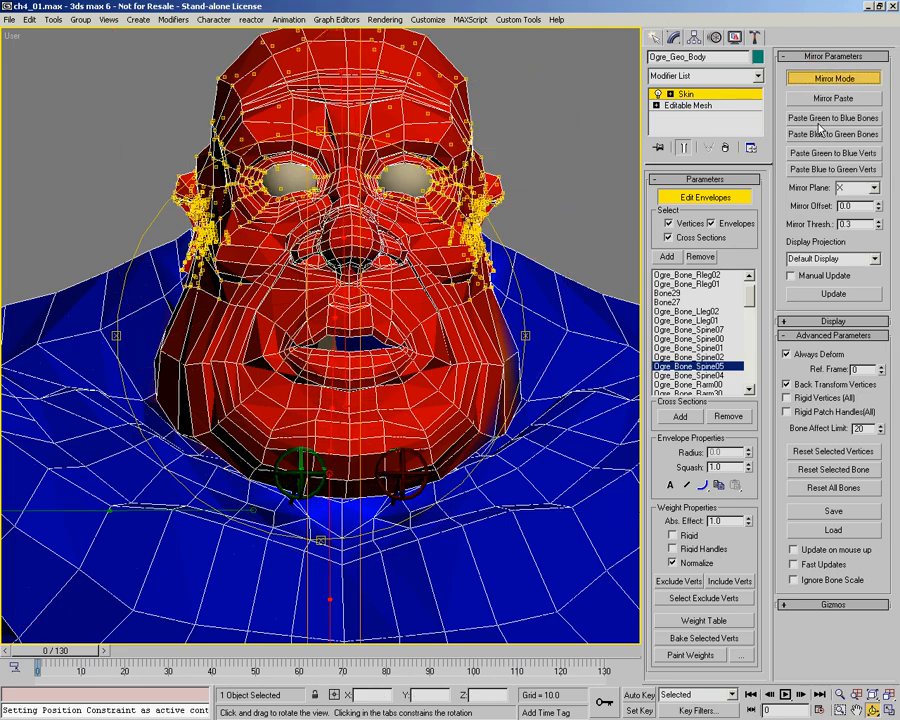
{"action": "middle_click_drag", "start_coordinate": [430, 340], "coordinate": [460, 260]}
{"action": "scroll", "coordinate": [440, 270], "scroll_direction": "down", "scroll_amount": 8}
{"action": "left_click_drag", "start_coordinate": [400, 280], "coordinate": [430, 280]}
{"action": "left_click_drag", "start_coordinate": [323, 273], "coordinate": [165, 248]}
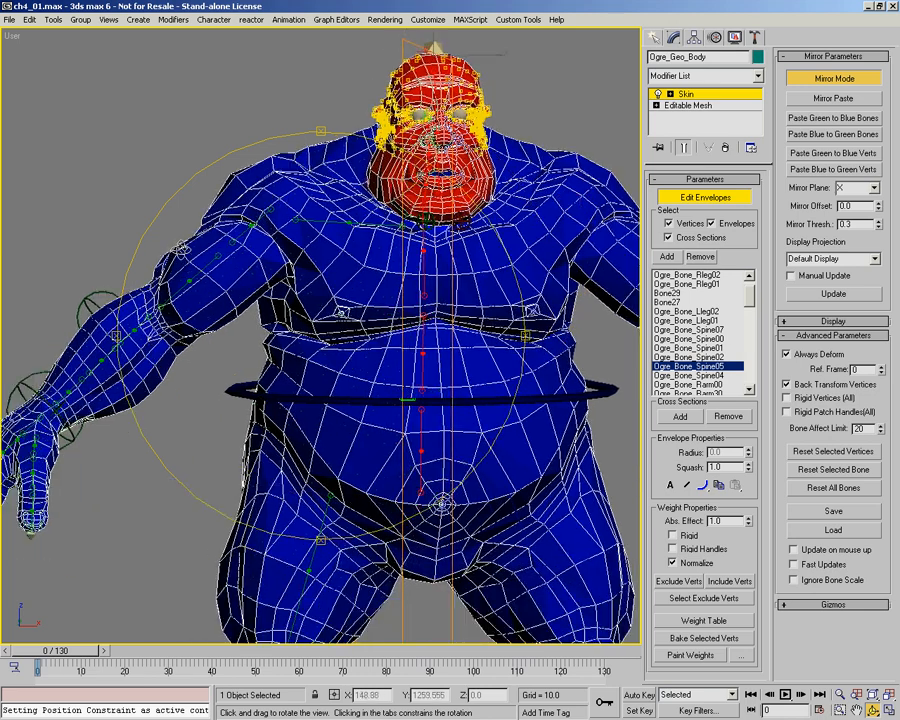
{"action": "middle_click_drag", "start_coordinate": [569, 202], "coordinate": [543, 205]}
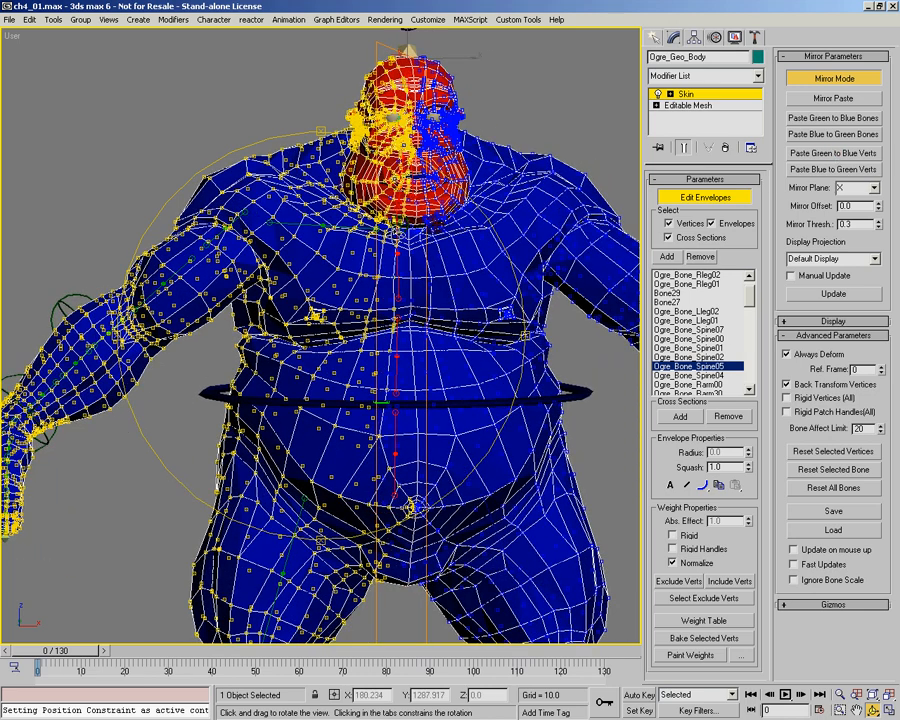
Step: Clear the vertex selection and scrub to frame 13 to examine how the head, neck and shoulder deform
{"action": "middle_click_drag", "start_coordinate": [299, 78], "coordinate": [297, 110]}
{"action": "middle_click_drag", "start_coordinate": [338, 190], "coordinate": [340, 100], "text": "ctrl+alt"}
{"action": "middle_click_drag", "start_coordinate": [340, 100], "coordinate": [325, 220]}
{"action": "middle_click_drag", "start_coordinate": [325, 220], "coordinate": [249, 397], "text": "ctrl+alt"}
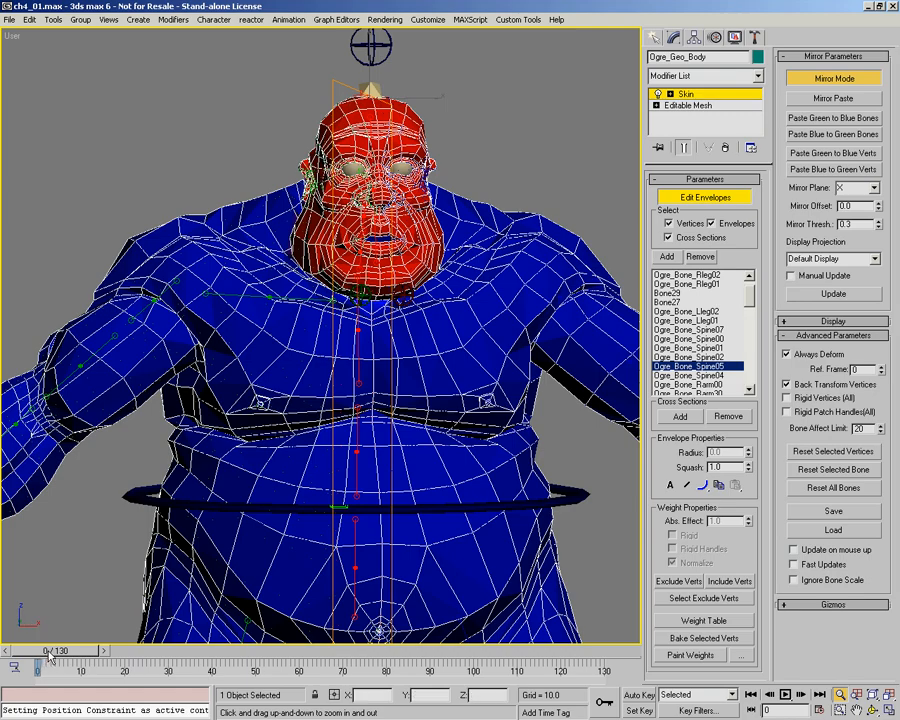
{"action": "left_click_drag", "start_coordinate": [48, 653], "coordinate": [107, 655]}
{"action": "middle_click_drag", "start_coordinate": [396, 335], "coordinate": [284, 403], "text": "alt"}
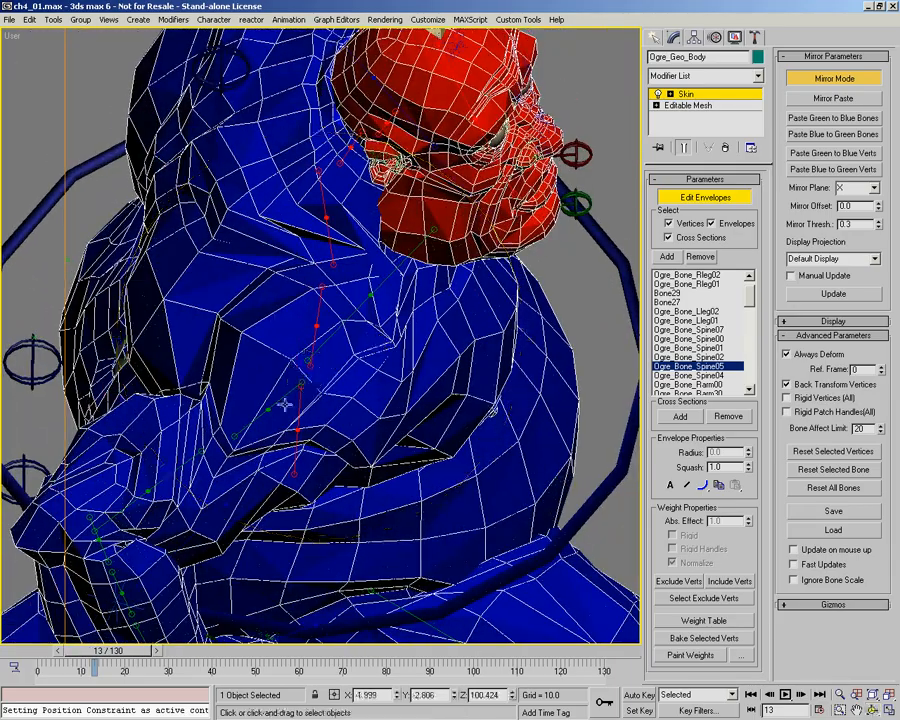
Step: Turn off Mirror Mode, select the Ogre_Bone_Rarm30 envelope and return to frame 0
{"action": "left_click", "coordinate": [820, 80]}
{"action": "left_click", "coordinate": [301, 385]}
{"action": "middle_click_drag", "start_coordinate": [370, 360], "coordinate": [477, 397], "text": "alt"}
{"action": "left_click_drag", "start_coordinate": [103, 651], "coordinate": [37, 648]}
{"action": "middle_click", "coordinate": [325, 365], "text": "alt"}
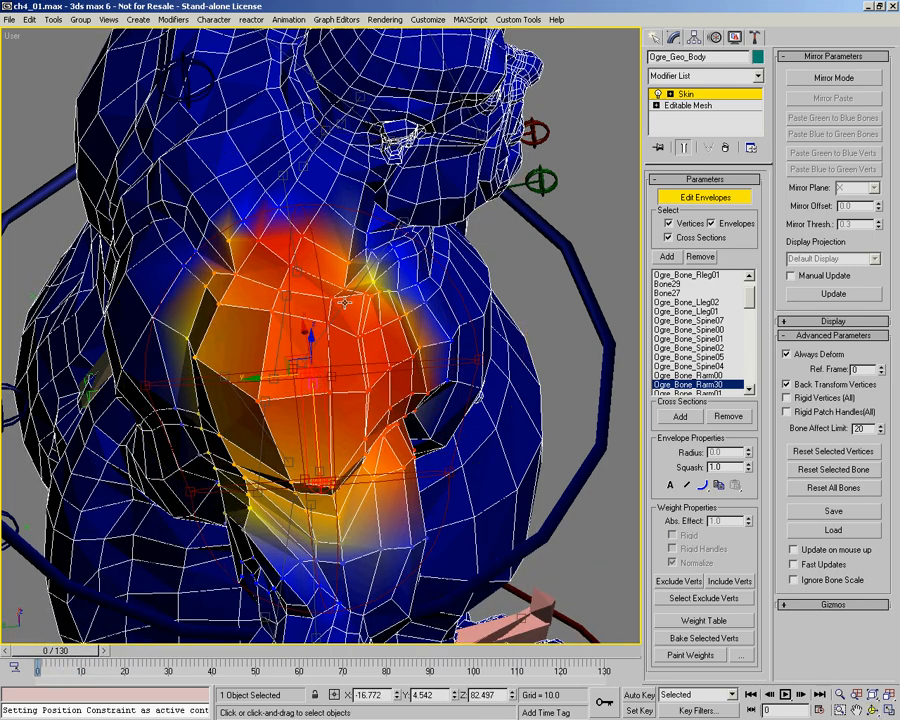
Step: Select the Ogre_Bone_Rarm00 envelope, activate Paint Weights and adjust the brush radius for the right shoulder
{"action": "left_click", "coordinate": [335, 317]}
{"action": "middle_click_drag", "start_coordinate": [368, 327], "coordinate": [226, 309], "text": "alt"}
{"action": "middle_click_drag", "start_coordinate": [294, 335], "coordinate": [305, 271]}
{"action": "right_click", "coordinate": [429, 350]}
{"action": "left_click", "coordinate": [366, 366]}
{"action": "left_click_drag", "start_coordinate": [376, 337], "coordinate": [366, 307], "text": "ctrl+shift"}
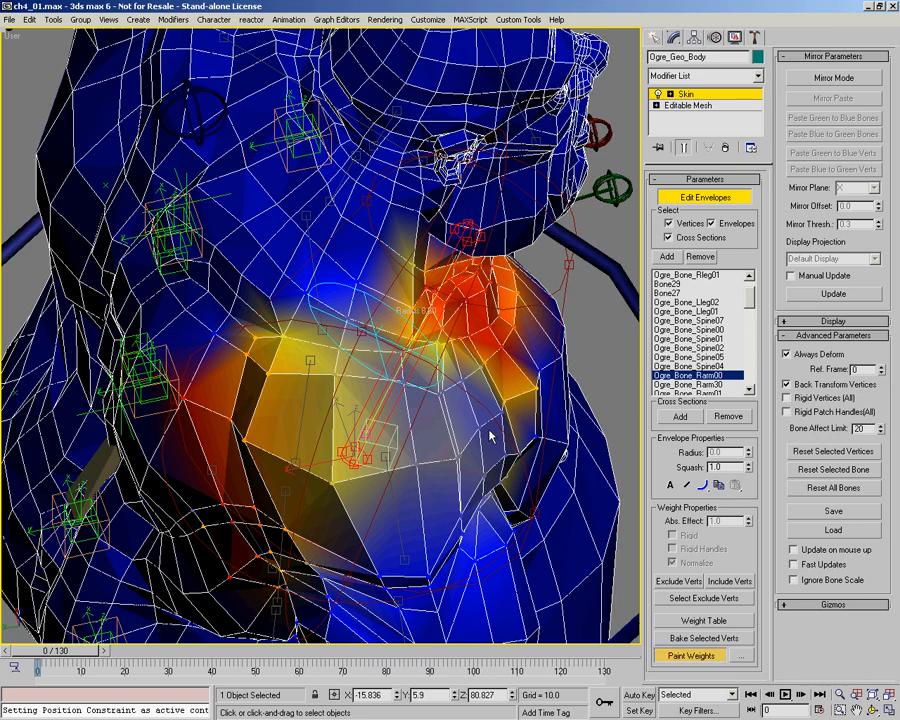
{"action": "right_click", "coordinate": [341, 349]}
{"action": "left_click", "coordinate": [293, 391]}
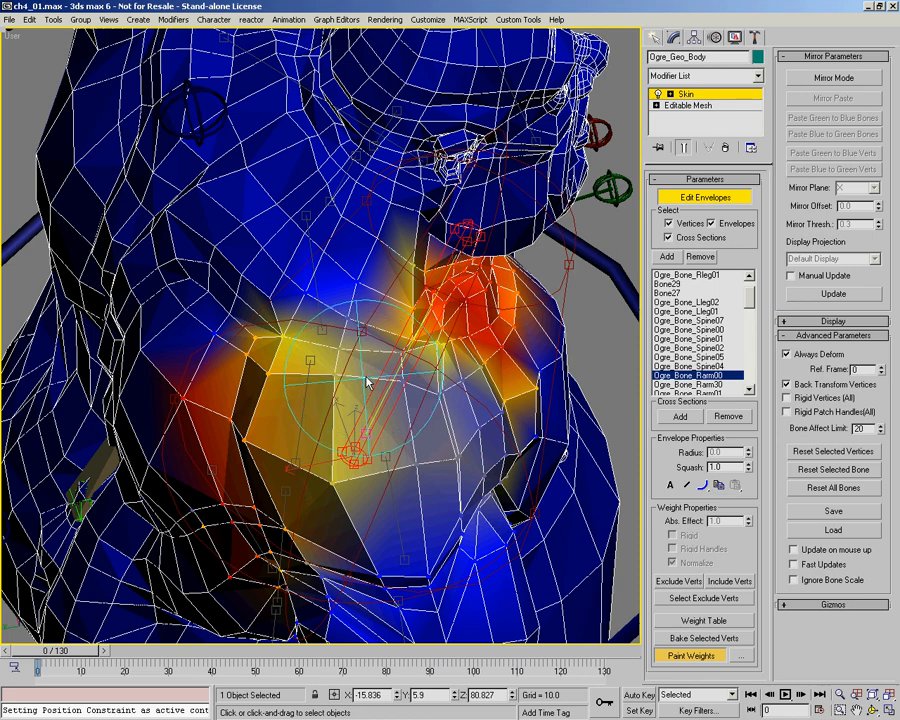
Step: Paint Ogre_Bone_Rarm00 weight over the top of the right shoulder, between the neck and the upper arm
{"action": "left_click", "coordinate": [341, 291]}
{"action": "left_click", "coordinate": [383, 313]}
{"action": "left_click", "coordinate": [359, 319]}
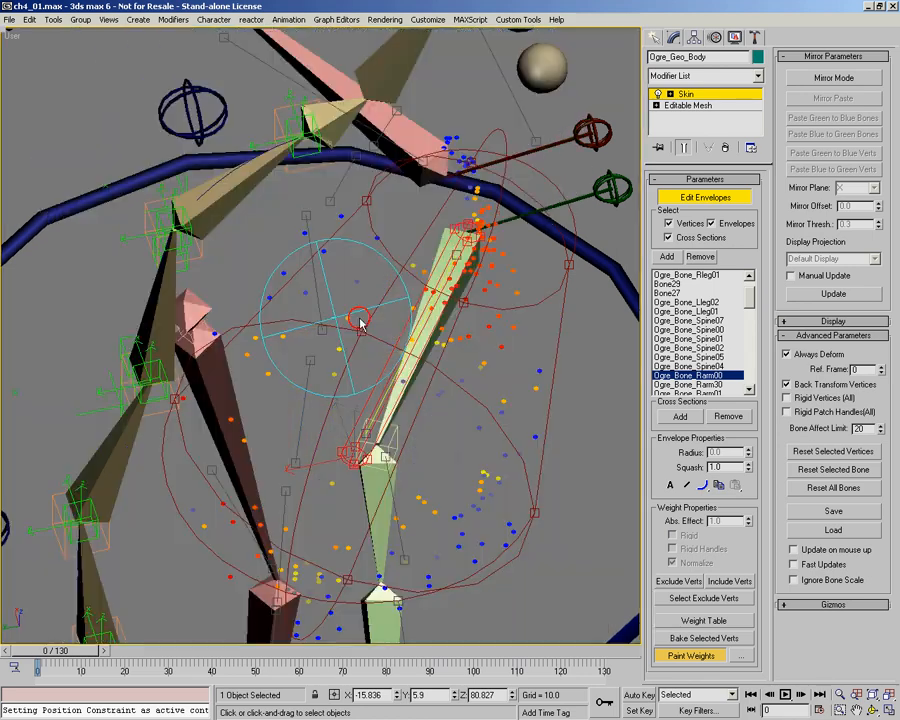
{"action": "left_click", "coordinate": [336, 301]}
{"action": "left_click_drag", "start_coordinate": [410, 335], "coordinate": [420, 335]}
{"action": "left_click_drag", "start_coordinate": [329, 306], "coordinate": [422, 334]}
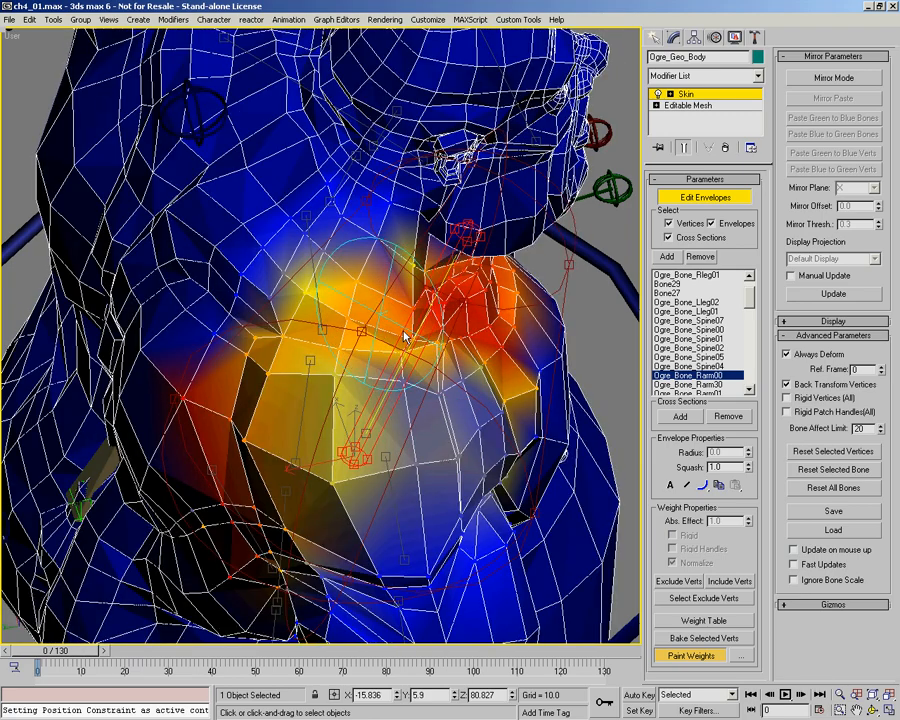
{"action": "left_click", "coordinate": [405, 337]}
{"action": "left_click", "coordinate": [404, 337]}
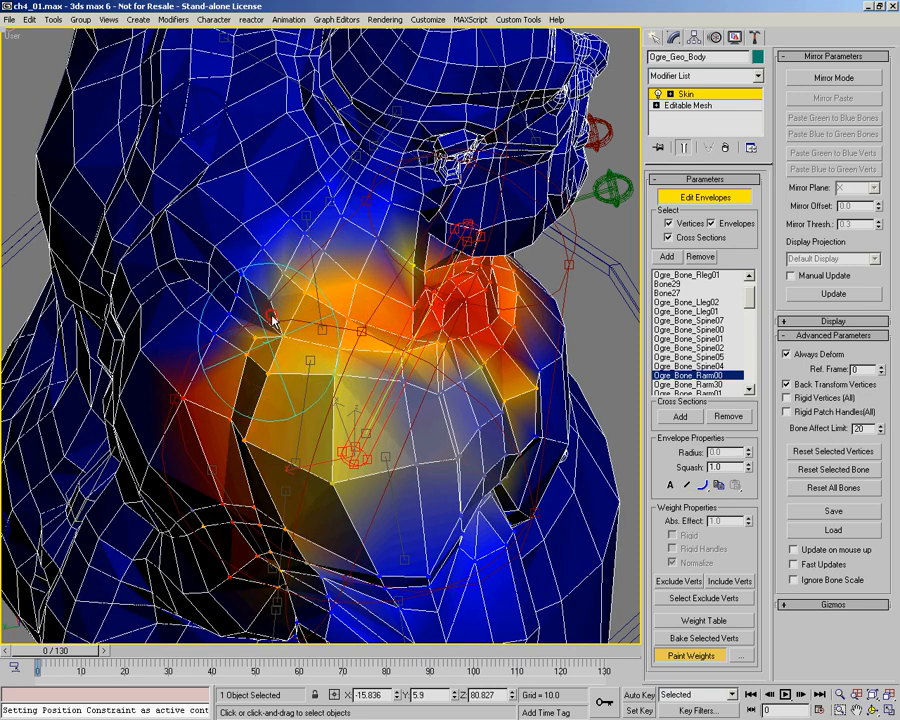
Step: Strengthen the Rarm00 weights along the trapezius and rear of the right shoulder, moving to frame 3 to work on the deformed pose
{"action": "mouse_move", "coordinate": [395, 302]}
{"action": "left_mouse_down"}
{"action": "mouse_move", "coordinate": [362, 255]}
{"action": "mouse_move", "coordinate": [426, 372]}
{"action": "left_mouse_up"}
{"action": "left_click_drag", "start_coordinate": [246, 389], "coordinate": [305, 383]}
{"action": "middle_click_drag", "start_coordinate": [249, 597], "coordinate": [217, 508]}
{"action": "mouse_move", "coordinate": [71, 653]}
{"action": "left_mouse_down"}
{"action": "mouse_move", "coordinate": [88, 655]}
{"action": "mouse_move", "coordinate": [66, 655]}
{"action": "mouse_move", "coordinate": [76, 655]}
{"action": "left_mouse_up"}
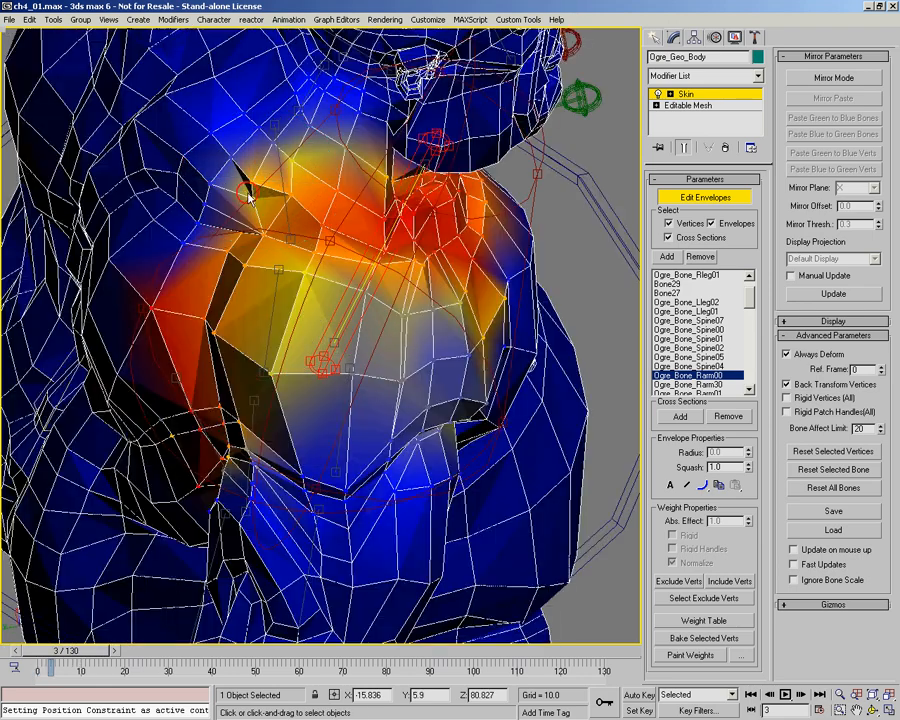
{"action": "mouse_move", "coordinate": [248, 192]}
{"action": "left_mouse_down"}
{"action": "mouse_move", "coordinate": [244, 199]}
{"action": "mouse_move", "coordinate": [293, 186]}
{"action": "mouse_move", "coordinate": [217, 261]}
{"action": "mouse_move", "coordinate": [227, 254]}
{"action": "left_mouse_up"}
{"action": "left_click", "coordinate": [246, 199]}
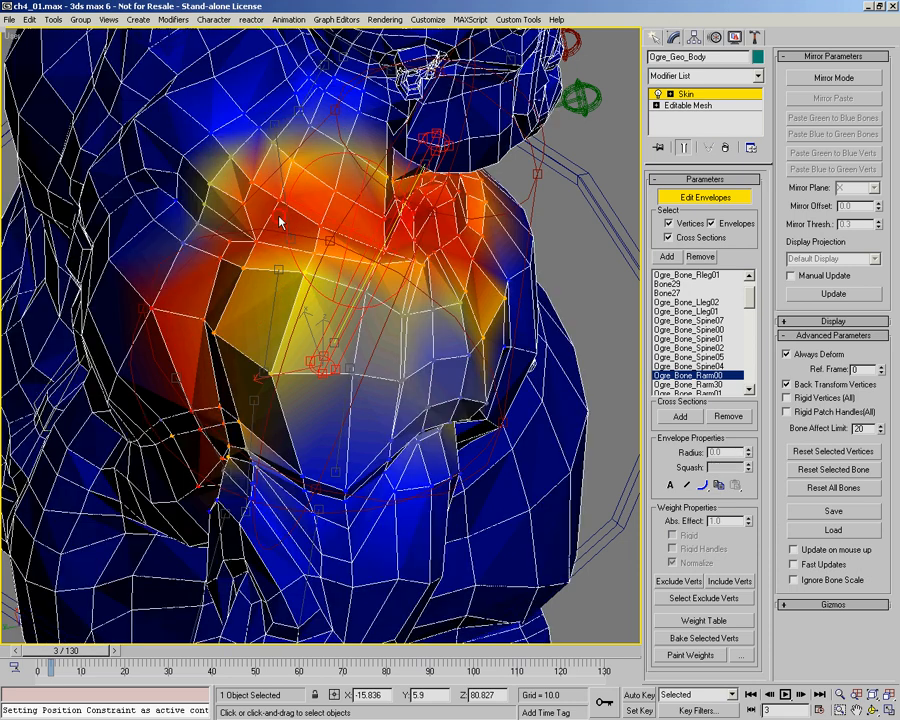
Step: Move to frame 8 and check and touch up the Rarm00 weights on the back of the raised right shoulder
{"action": "mouse_move", "coordinate": [80, 651]}
{"action": "left_mouse_down"}
{"action": "mouse_move", "coordinate": [117, 651]}
{"action": "mouse_move", "coordinate": [98, 660]}
{"action": "mouse_move", "coordinate": [30, 656]}
{"action": "mouse_move", "coordinate": [95, 658]}
{"action": "left_mouse_up"}
{"action": "middle_click_drag", "start_coordinate": [348, 318], "coordinate": [254, 288], "text": "alt"}
{"action": "scroll", "coordinate": [322, 332], "scroll_direction": "down", "scroll_amount": 5}
{"action": "middle_click_drag", "start_coordinate": [306, 316], "coordinate": [241, 315], "text": "alt"}
{"action": "scroll", "coordinate": [262, 319], "scroll_direction": "up", "scroll_amount": 5}
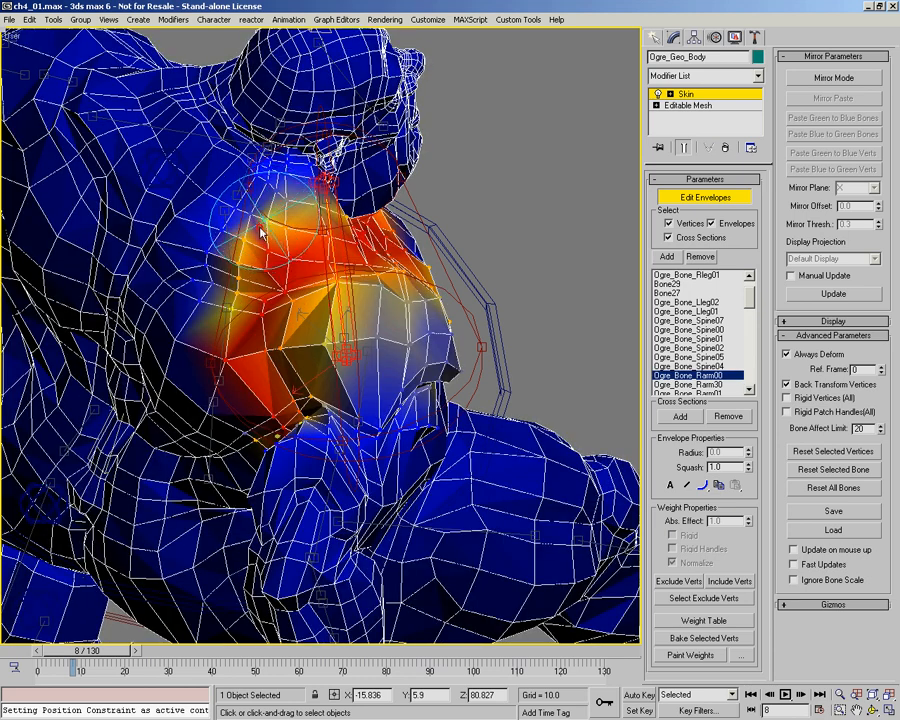
{"action": "middle_click_drag", "start_coordinate": [300, 320], "coordinate": [363, 303], "text": "alt"}
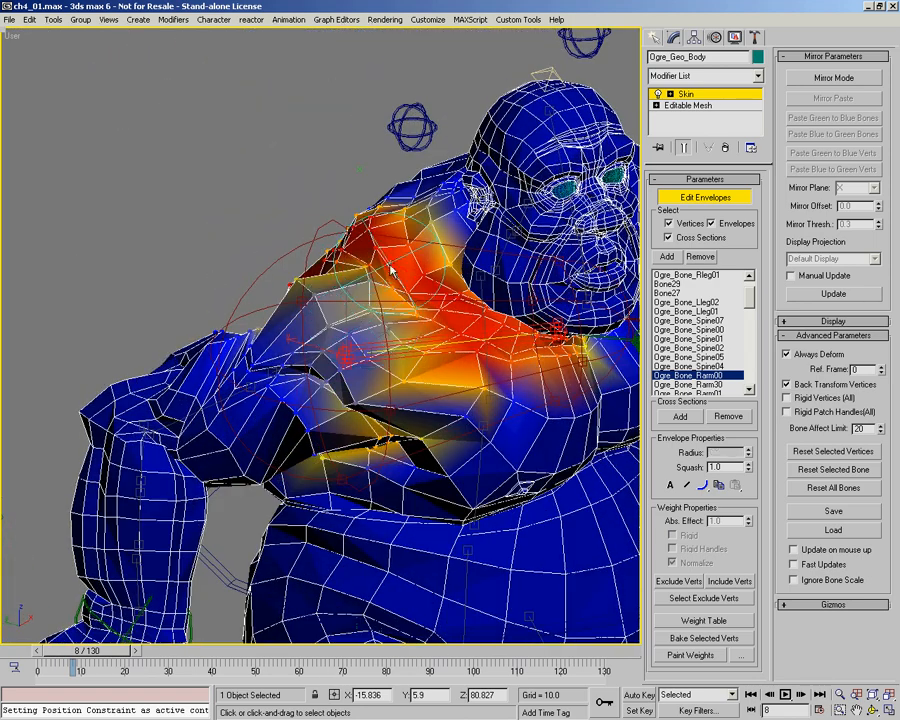
Step: With Paint Weights on, blend the Rarm00 influence across the front of the right shoulder, the armpit fold and the upper chest
{"action": "key", "text": "p"}
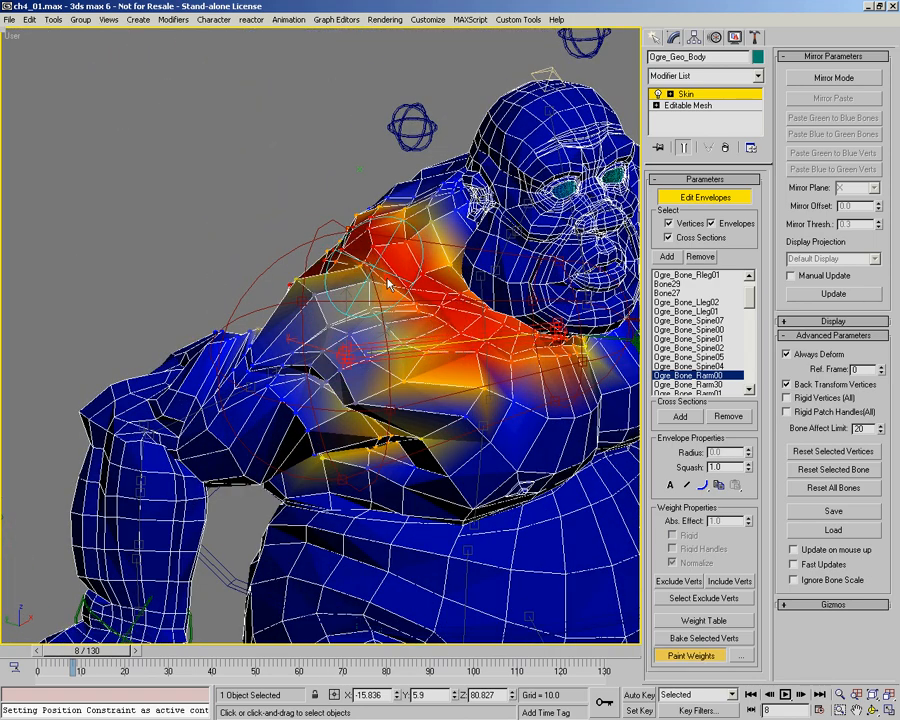
{"action": "scroll", "coordinate": [418, 342], "scroll_direction": "up", "scroll_amount": 5}
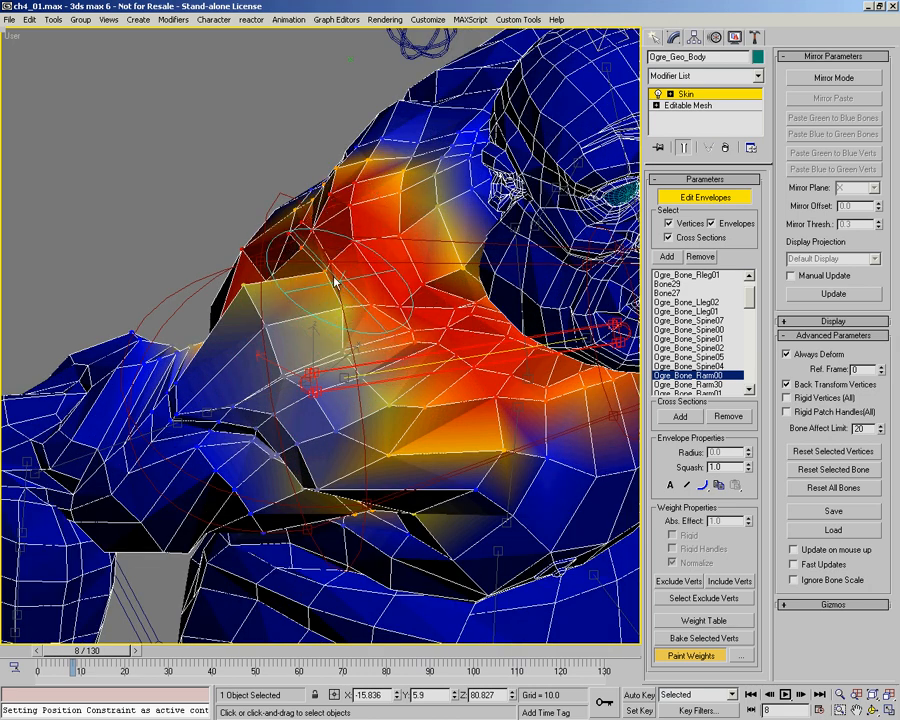
{"action": "mouse_move", "coordinate": [404, 360]}
{"action": "left_mouse_down"}
{"action": "mouse_move", "coordinate": [332, 276]}
{"action": "mouse_move", "coordinate": [358, 322]}
{"action": "mouse_move", "coordinate": [392, 350]}
{"action": "left_mouse_up"}
{"action": "middle_click_drag", "start_coordinate": [407, 330], "coordinate": [378, 332], "text": "alt"}
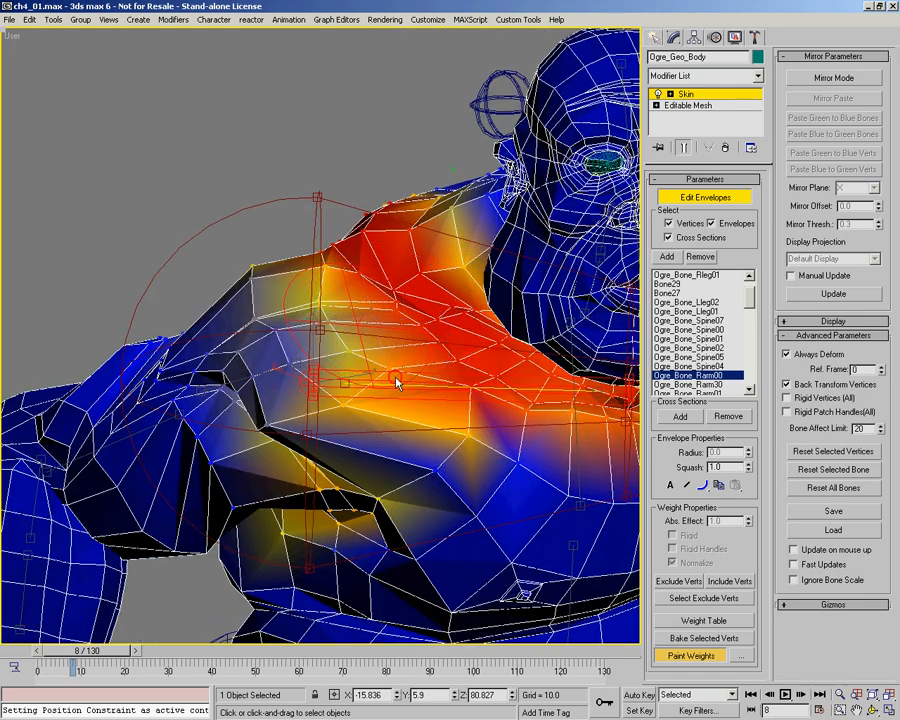
{"action": "middle_click_drag", "start_coordinate": [428, 388], "coordinate": [354, 386], "text": "alt"}
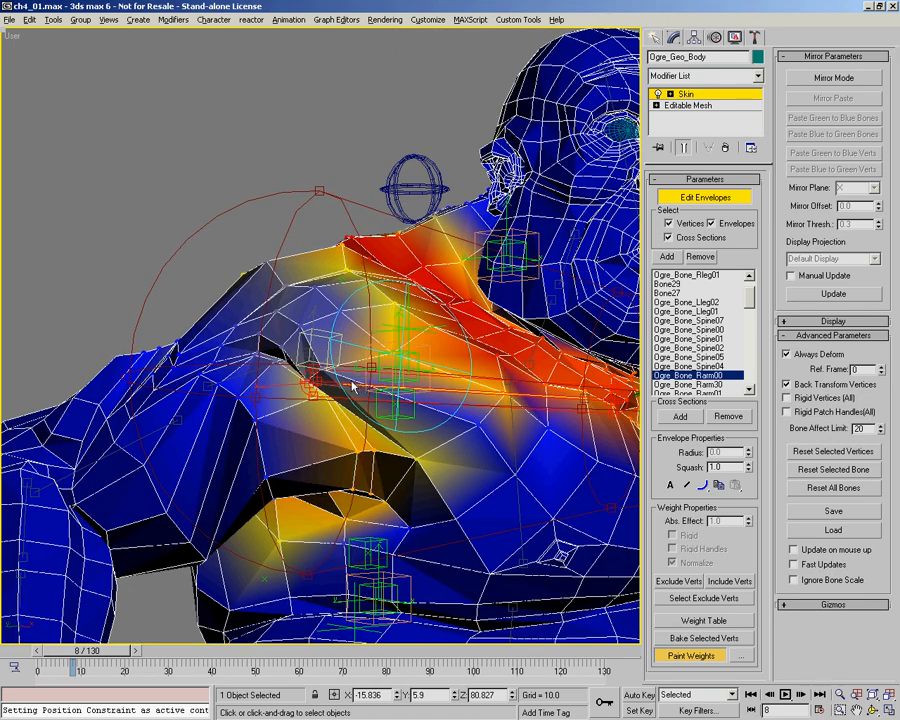
{"action": "left_click_drag", "start_coordinate": [365, 420], "coordinate": [333, 363]}
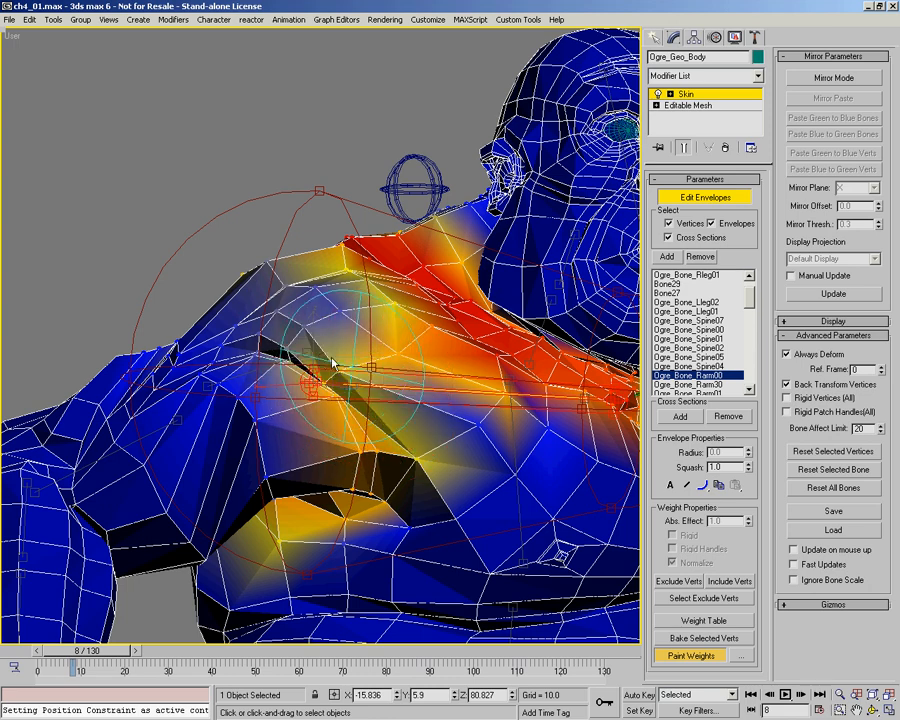
{"action": "left_click_drag", "start_coordinate": [424, 385], "coordinate": [328, 373]}
{"action": "mouse_move", "coordinate": [372, 400]}
{"action": "left_mouse_down"}
{"action": "mouse_move", "coordinate": [346, 398]}
{"action": "mouse_move", "coordinate": [470, 428]}
{"action": "mouse_move", "coordinate": [501, 396]}
{"action": "left_mouse_up"}
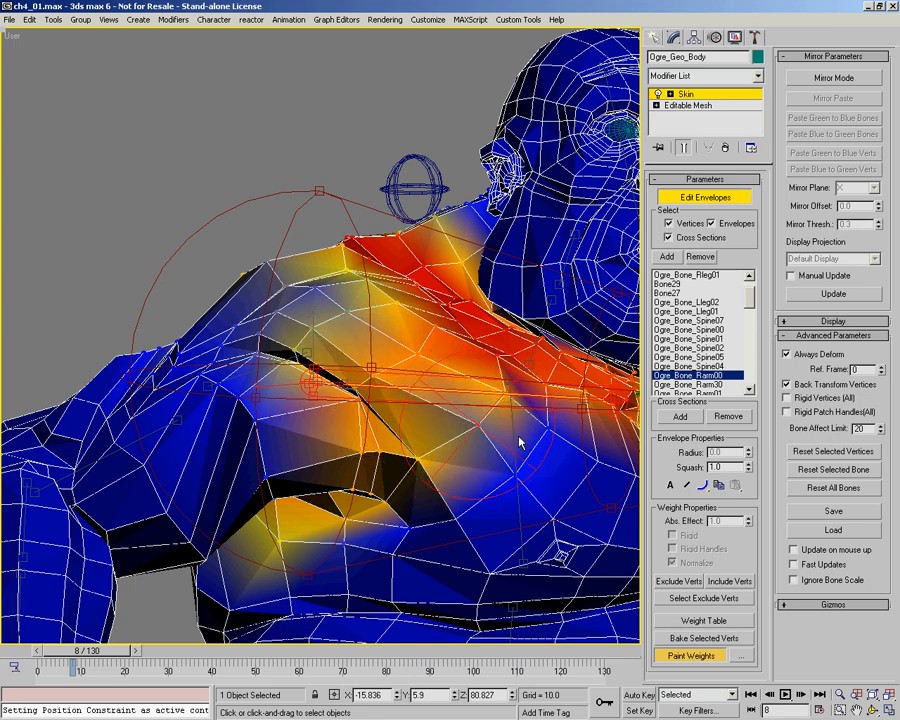
{"action": "left_click_drag", "start_coordinate": [519, 442], "coordinate": [531, 432]}
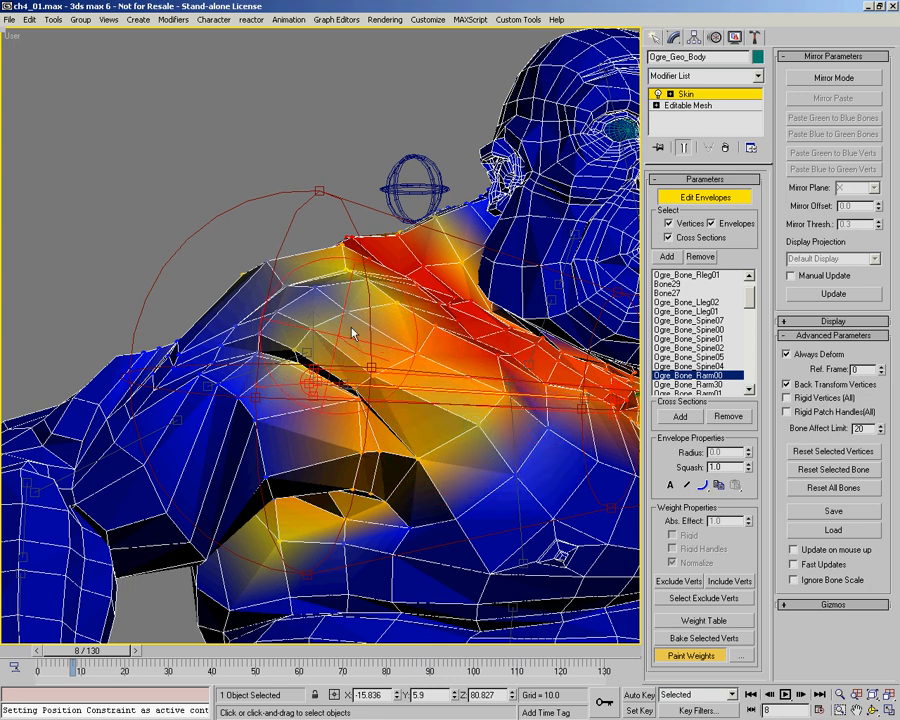
Step: Paint Rarm00 weight onto the outer right deltoid and blend it in along the collarbone
{"action": "mouse_move", "coordinate": [346, 323]}
{"action": "middle_mouse_down", "text": "alt"}
{"action": "mouse_move", "coordinate": [375, 335]}
{"action": "mouse_move", "coordinate": [269, 358]}
{"action": "mouse_move", "coordinate": [236, 345]}
{"action": "middle_mouse_up", "text": "alt"}
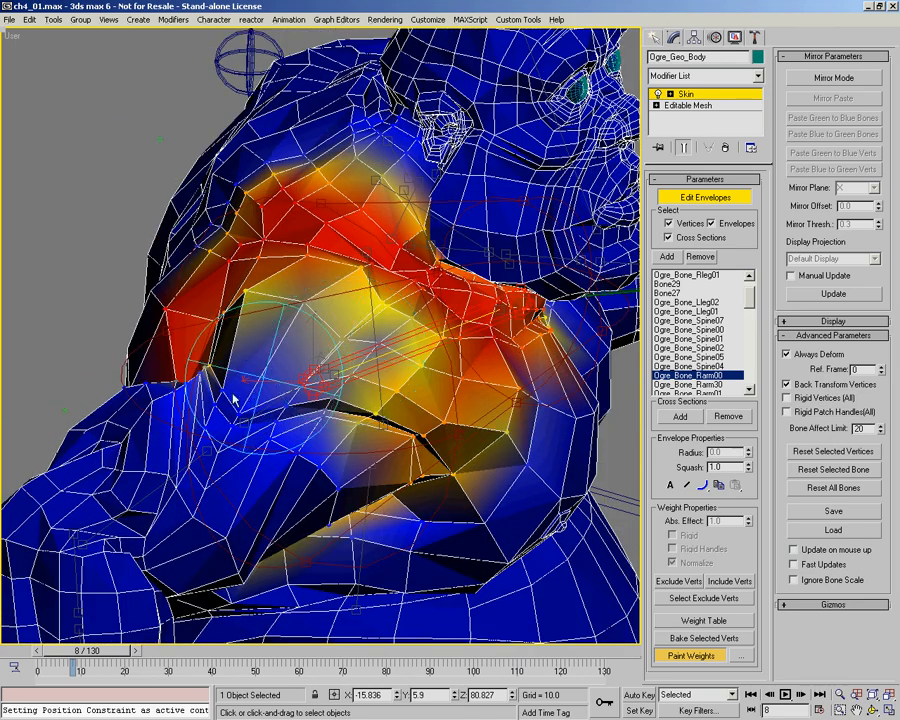
{"action": "mouse_move", "coordinate": [248, 418]}
{"action": "left_mouse_down"}
{"action": "mouse_move", "coordinate": [236, 408]}
{"action": "mouse_move", "coordinate": [306, 396]}
{"action": "mouse_move", "coordinate": [361, 402]}
{"action": "mouse_move", "coordinate": [342, 417]}
{"action": "mouse_move", "coordinate": [419, 337]}
{"action": "mouse_move", "coordinate": [403, 342]}
{"action": "left_mouse_up"}
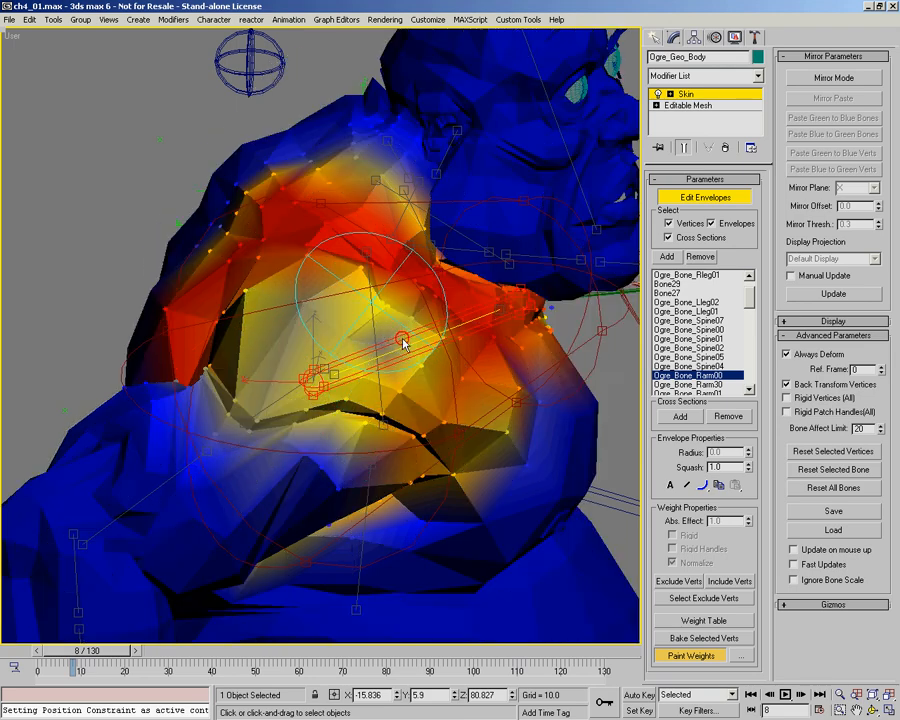
{"action": "middle_click_drag", "start_coordinate": [385, 293], "coordinate": [372, 350], "text": "alt"}
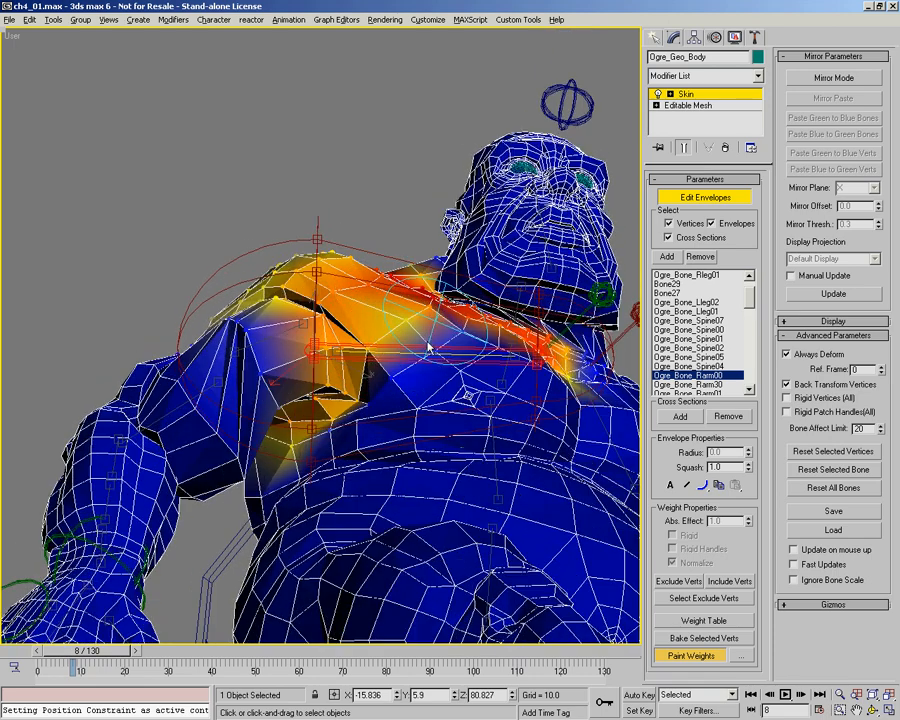
{"action": "middle_click_drag", "start_coordinate": [428, 346], "coordinate": [474, 360], "text": "alt"}
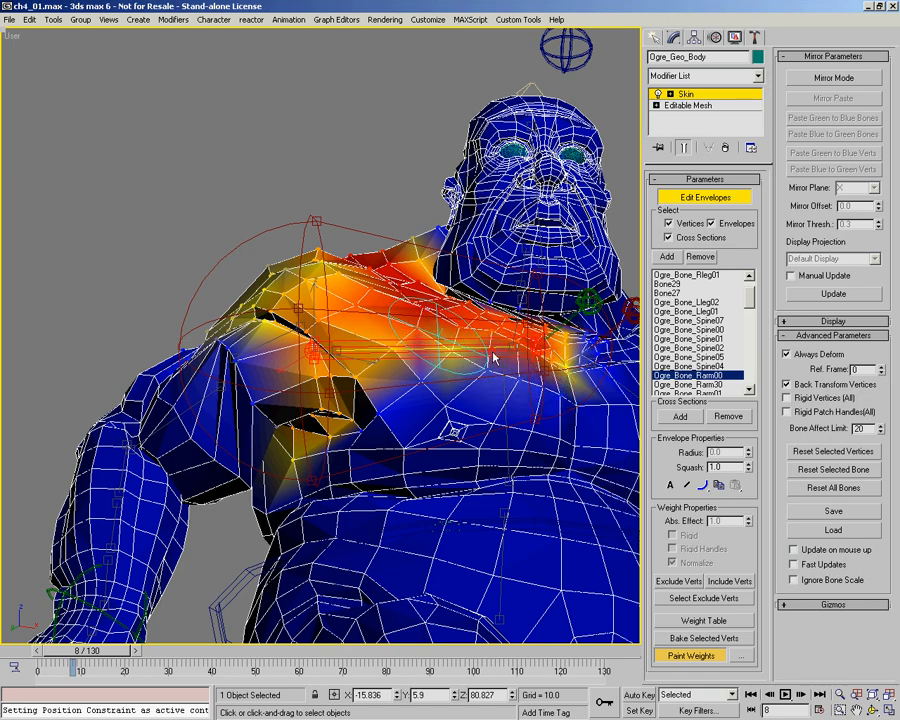
Step: Smooth the Rarm00 weight falloff behind the right shoulder near the neck and across the right side of the chest
{"action": "middle_click_drag", "start_coordinate": [383, 311], "coordinate": [316, 305], "text": "alt"}
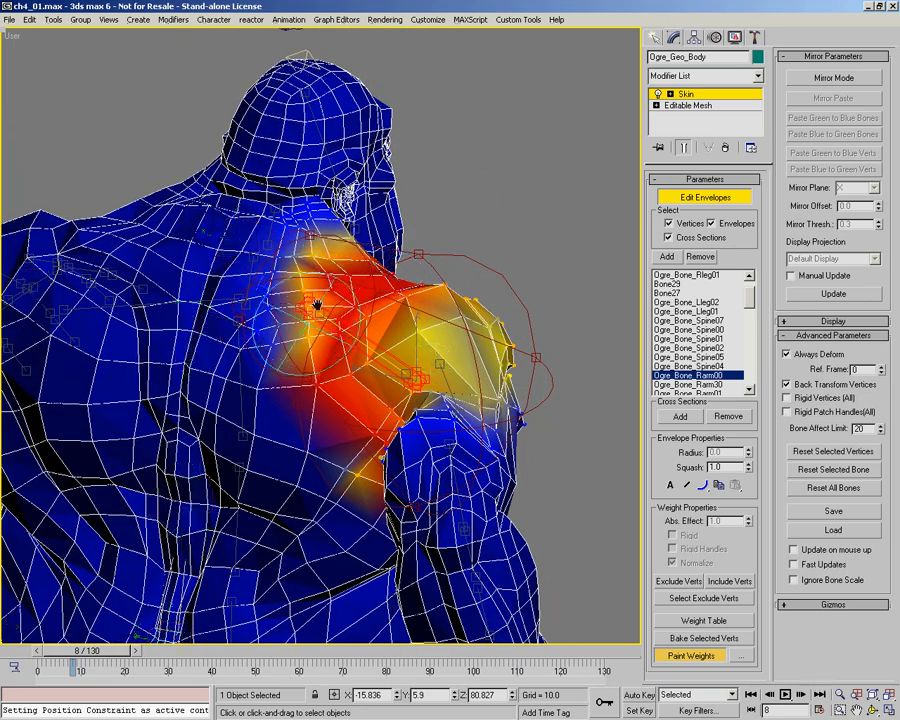
{"action": "middle_click_drag", "start_coordinate": [329, 242], "coordinate": [351, 175], "text": "alt"}
{"action": "mouse_move", "coordinate": [428, 292]}
{"action": "middle_mouse_down", "text": "alt"}
{"action": "mouse_move", "coordinate": [428, 275]}
{"action": "mouse_move", "coordinate": [432, 340]}
{"action": "mouse_move", "coordinate": [368, 303]}
{"action": "mouse_move", "coordinate": [396, 322]}
{"action": "mouse_move", "coordinate": [323, 325]}
{"action": "mouse_move", "coordinate": [350, 291]}
{"action": "mouse_move", "coordinate": [300, 366]}
{"action": "middle_mouse_up", "text": "alt"}
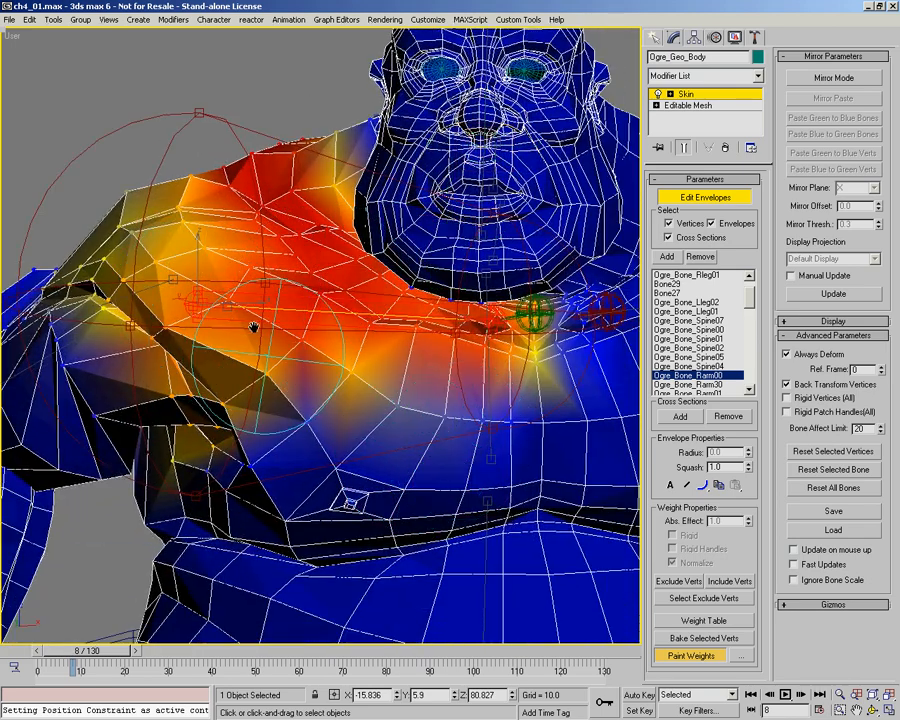
{"action": "middle_click_drag", "start_coordinate": [370, 370], "coordinate": [289, 392], "text": "alt"}
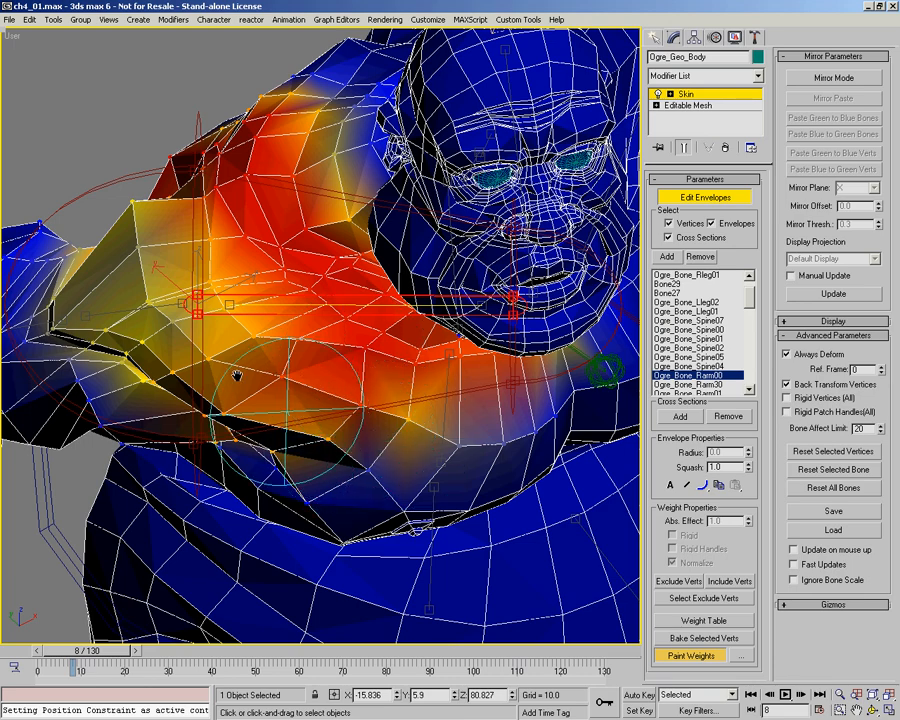
{"action": "middle_click_drag", "start_coordinate": [401, 430], "coordinate": [309, 298], "text": "alt"}
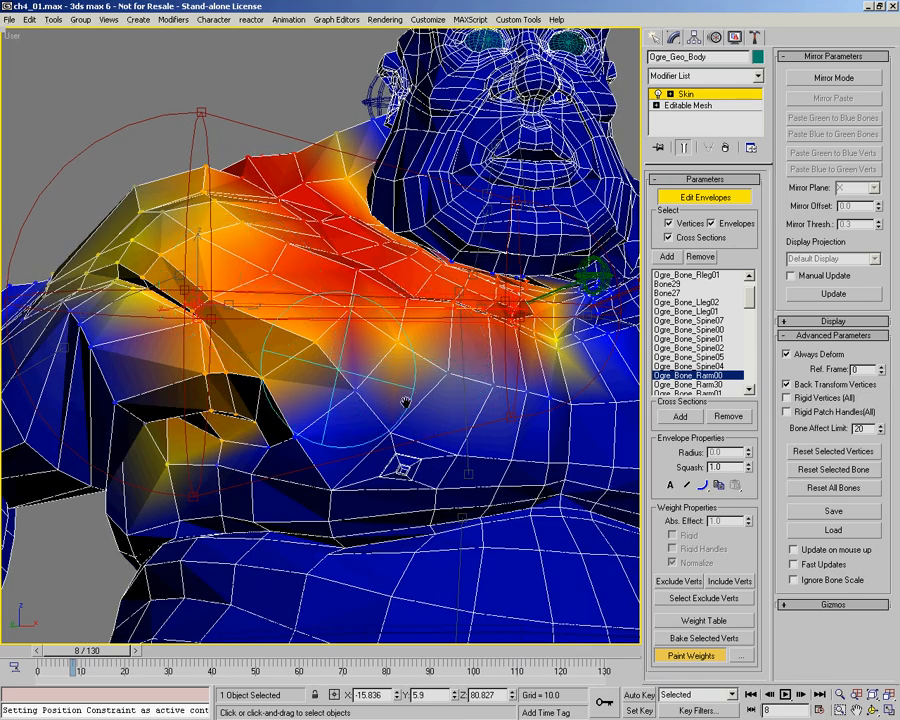
Step: Refine the Rarm00 weights from the right pectoral out to the shoulder cap and armpit
{"action": "middle_click_drag", "start_coordinate": [398, 394], "coordinate": [270, 319], "text": "alt"}
{"action": "left_click_drag", "start_coordinate": [209, 275], "coordinate": [116, 301]}
{"action": "middle_click_drag", "start_coordinate": [183, 333], "coordinate": [183, 388], "text": "alt"}
{"action": "left_click_drag", "start_coordinate": [210, 376], "coordinate": [167, 353]}
{"action": "middle_click_drag", "start_coordinate": [283, 334], "coordinate": [325, 305], "text": "alt"}
Step: Return to frame 0 and even out the Rarm00 weights on the rear and cap of the right shoulder
{"action": "left_click_drag", "start_coordinate": [95, 655], "coordinate": [62, 655]}
{"action": "middle_click_drag", "start_coordinate": [285, 368], "coordinate": [314, 307], "text": "alt"}
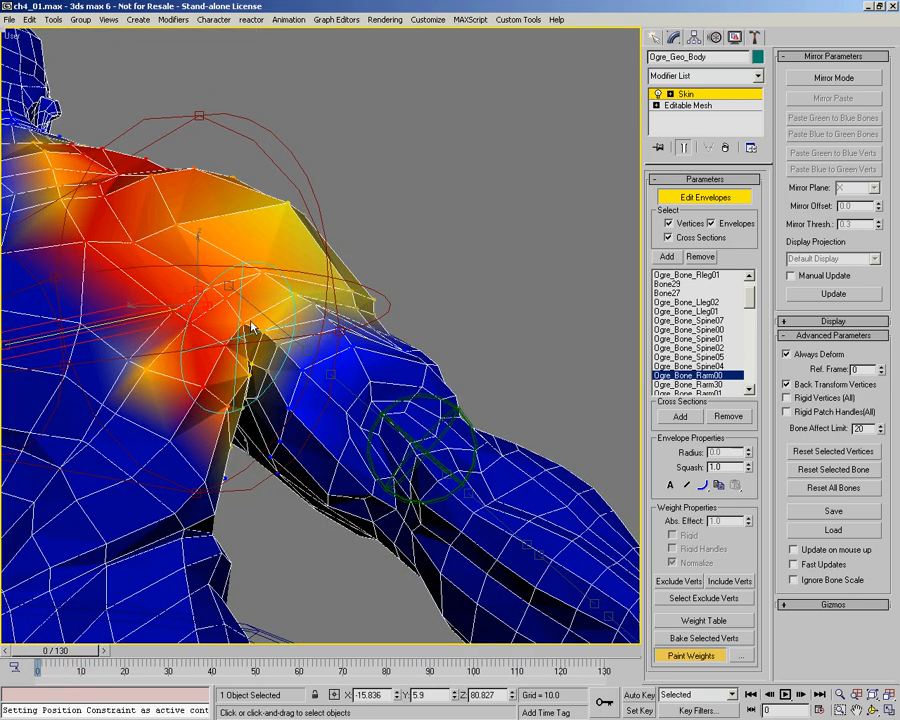
{"action": "mouse_move", "coordinate": [275, 226]}
{"action": "middle_mouse_down", "text": "alt"}
{"action": "mouse_move", "coordinate": [241, 281]}
{"action": "mouse_move", "coordinate": [251, 255]}
{"action": "middle_mouse_up", "text": "alt"}
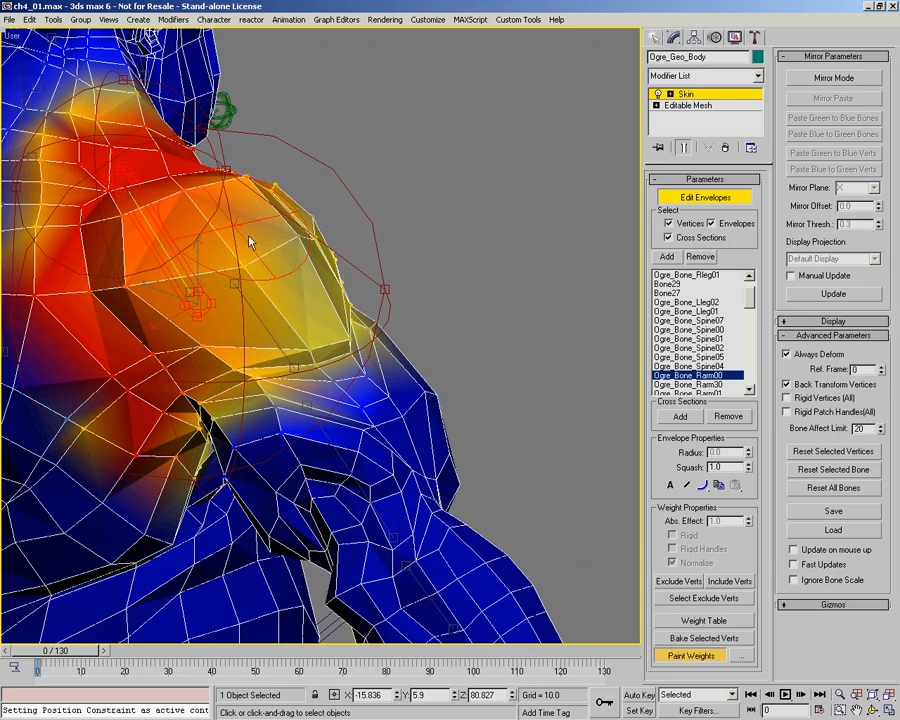
{"action": "middle_click_drag", "start_coordinate": [295, 293], "coordinate": [333, 375], "text": "alt"}
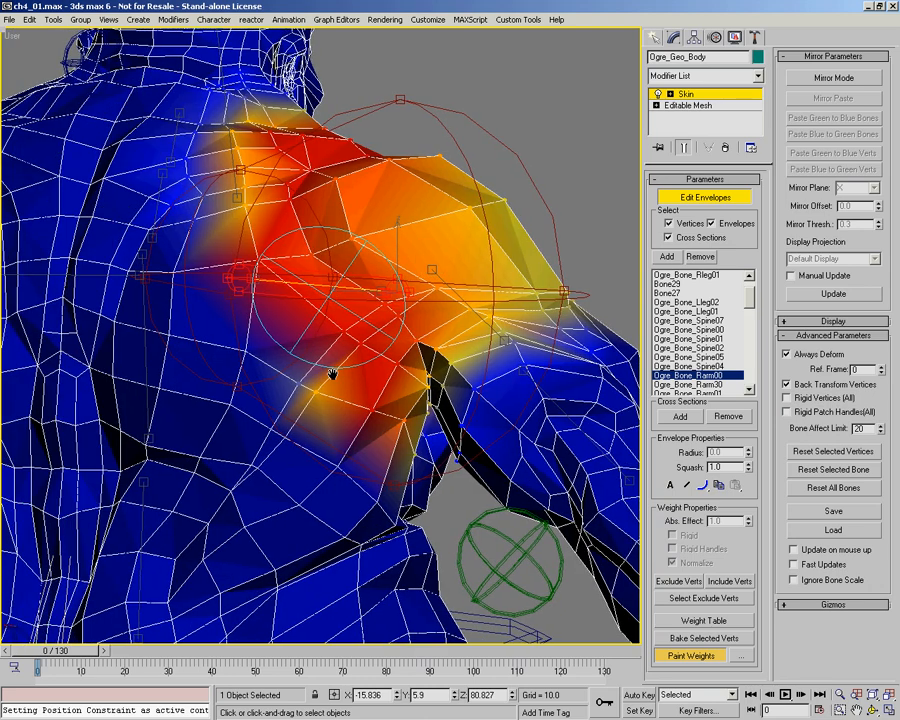
Step: Set the paint brush strength to about 0.18 and soften the Rarm00 weights around the right shoulder blade and upper back
{"action": "right_click", "coordinate": [378, 362]}
{"action": "left_click", "coordinate": [340, 394]}
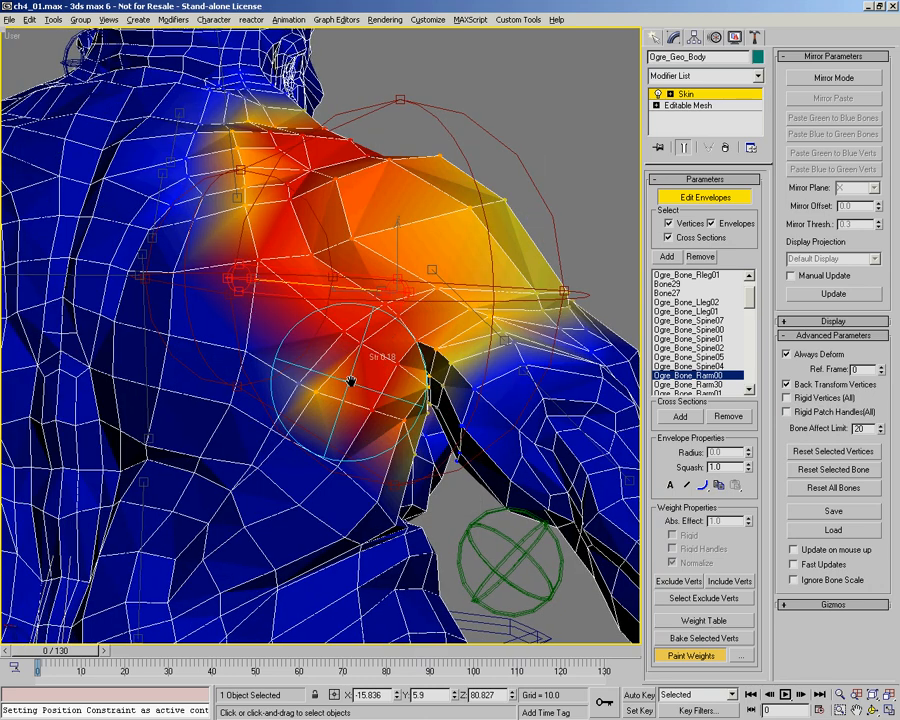
{"action": "middle_click_drag", "start_coordinate": [245, 285], "coordinate": [233, 289], "text": "alt"}
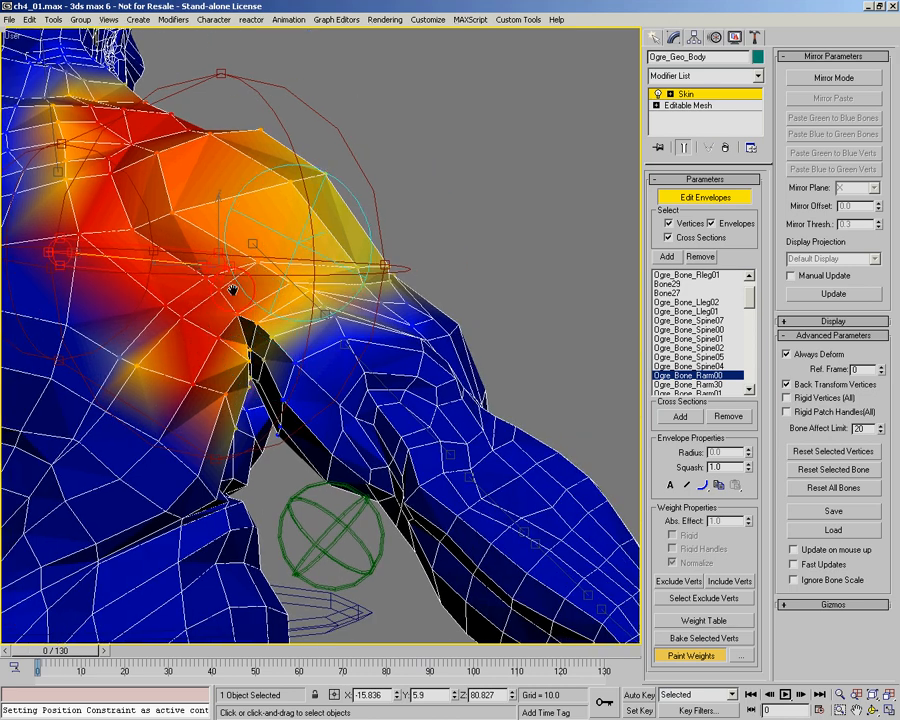
{"action": "mouse_move", "coordinate": [167, 292]}
{"action": "left_mouse_down"}
{"action": "mouse_move", "coordinate": [108, 220]}
{"action": "mouse_move", "coordinate": [85, 228]}
{"action": "mouse_move", "coordinate": [60, 210]}
{"action": "mouse_move", "coordinate": [82, 204]}
{"action": "left_mouse_up"}
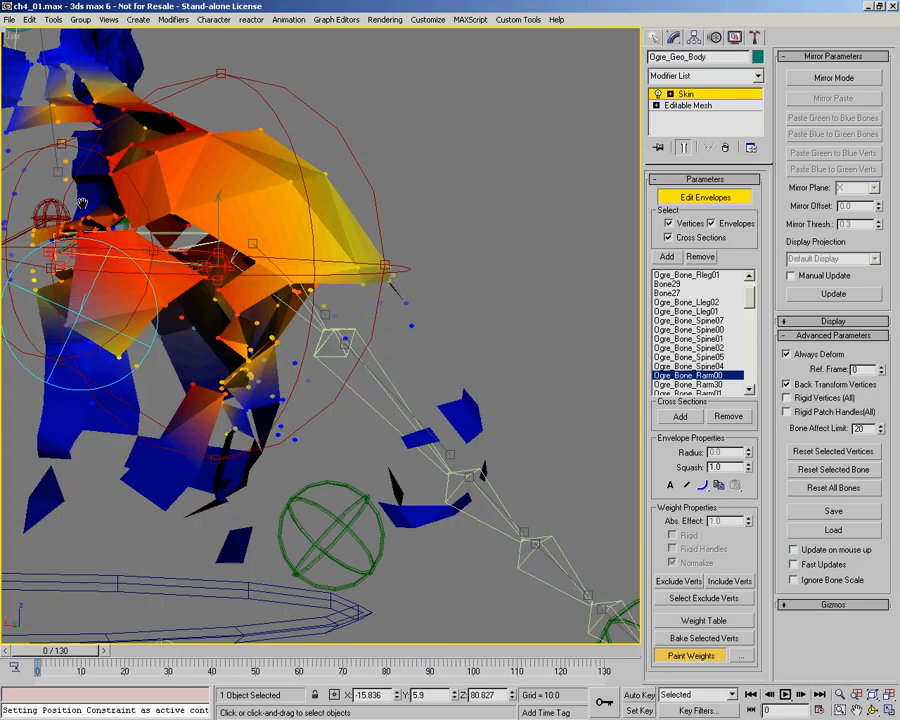
{"action": "middle_click_drag", "start_coordinate": [82, 204], "coordinate": [170, 358]}
{"action": "middle_click_drag", "start_coordinate": [165, 263], "coordinate": [66, 239], "text": "alt"}
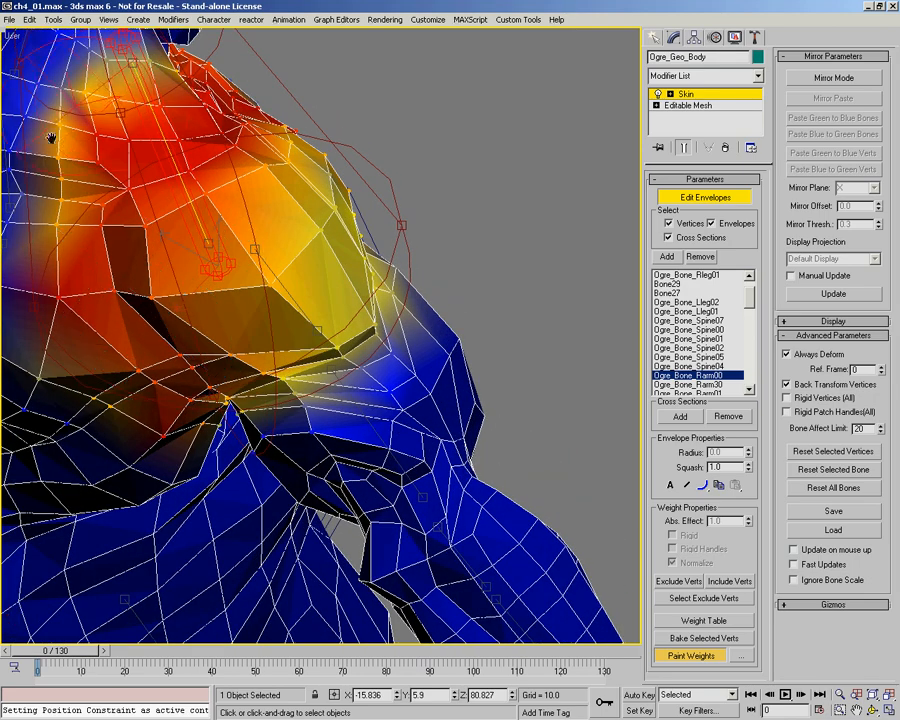
{"action": "middle_click_drag", "start_coordinate": [155, 222], "coordinate": [241, 337]}
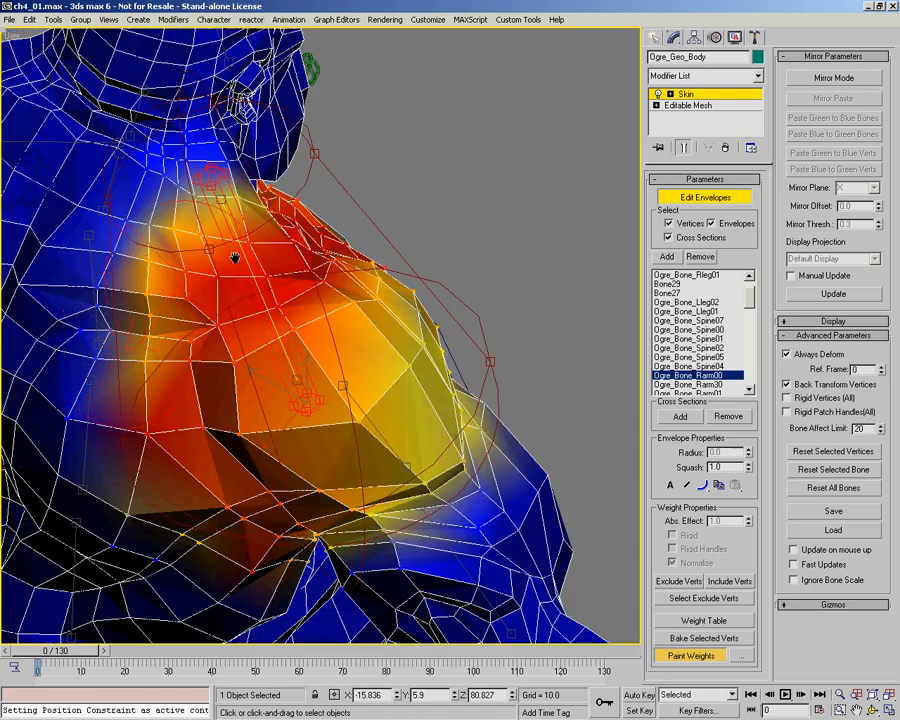
Step: Even out the Rarm00 weights over the right shoulder cap, across the front of the shoulder and around the armpit at frame 0
{"action": "middle_click_drag", "start_coordinate": [340, 306], "coordinate": [205, 316], "text": "alt"}
{"action": "middle_click_drag", "start_coordinate": [390, 356], "coordinate": [485, 300], "text": "alt"}
{"action": "mouse_move", "coordinate": [485, 300]}
{"action": "left_mouse_down"}
{"action": "mouse_move", "coordinate": [346, 275]}
{"action": "mouse_move", "coordinate": [410, 311]}
{"action": "mouse_move", "coordinate": [340, 295]}
{"action": "mouse_move", "coordinate": [294, 197]}
{"action": "mouse_move", "coordinate": [170, 163]}
{"action": "left_mouse_up"}
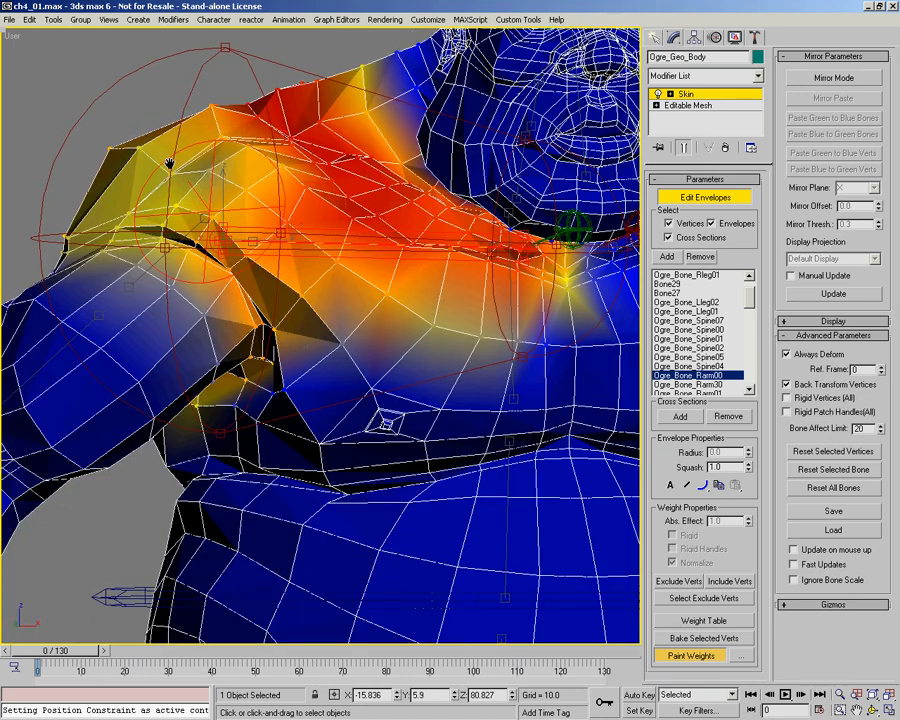
{"action": "middle_click_drag", "start_coordinate": [252, 372], "coordinate": [233, 326], "text": "alt"}
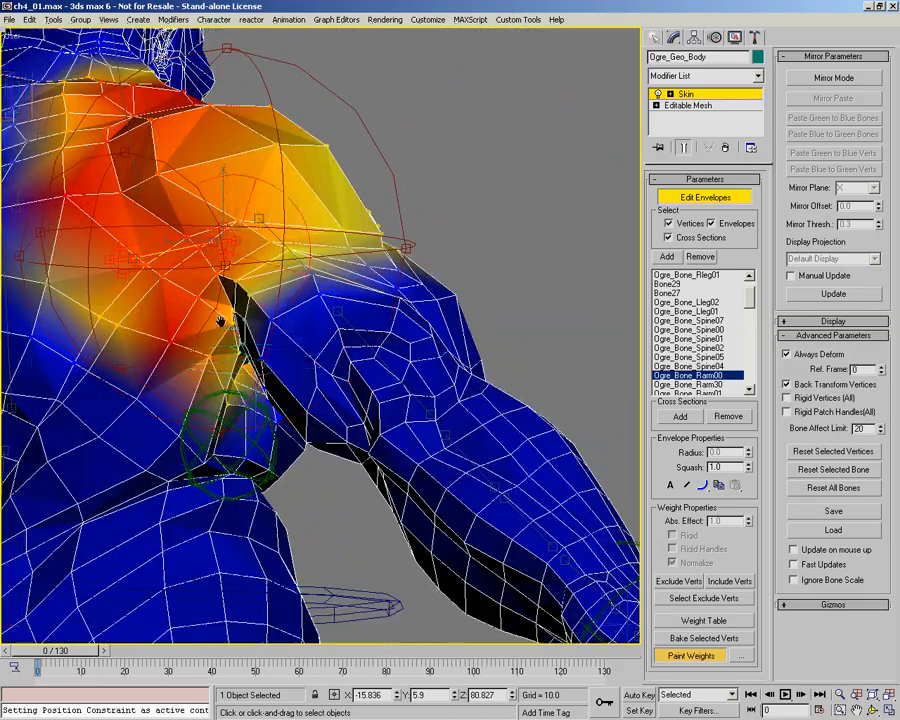
Step: Switch to the Ogre_Bone_Rarm30 envelope and paint its weights around the rear of the right armpit
{"action": "right_click", "coordinate": [298, 329]}
{"action": "left_click", "coordinate": [258, 343]}
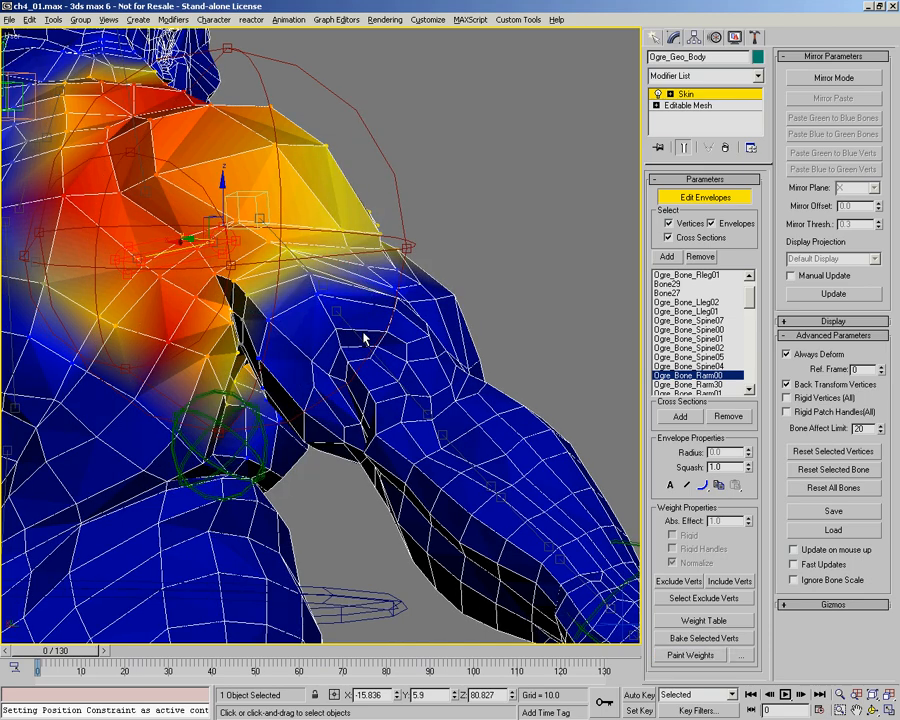
{"action": "middle_click_drag", "start_coordinate": [364, 334], "coordinate": [352, 349], "text": "alt"}
{"action": "middle_click_drag", "start_coordinate": [305, 283], "coordinate": [196, 203], "text": "alt"}
{"action": "right_click", "coordinate": [268, 283]}
{"action": "left_click", "coordinate": [230, 313]}
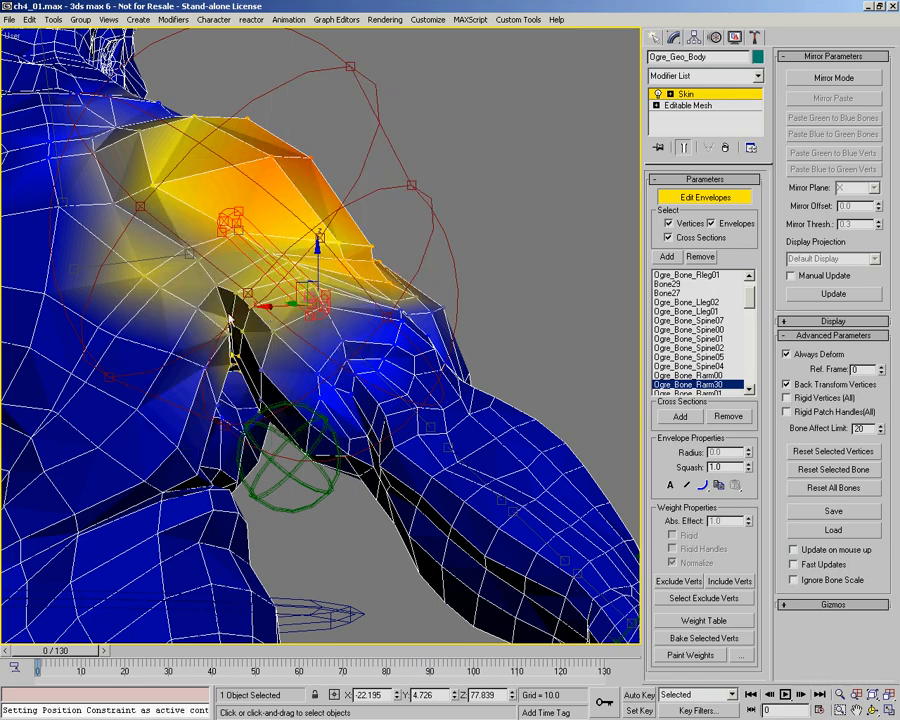
{"action": "middle_click_drag", "start_coordinate": [262, 313], "coordinate": [236, 322], "text": "alt"}
{"action": "middle_click_drag", "start_coordinate": [344, 335], "coordinate": [318, 277], "text": "alt"}
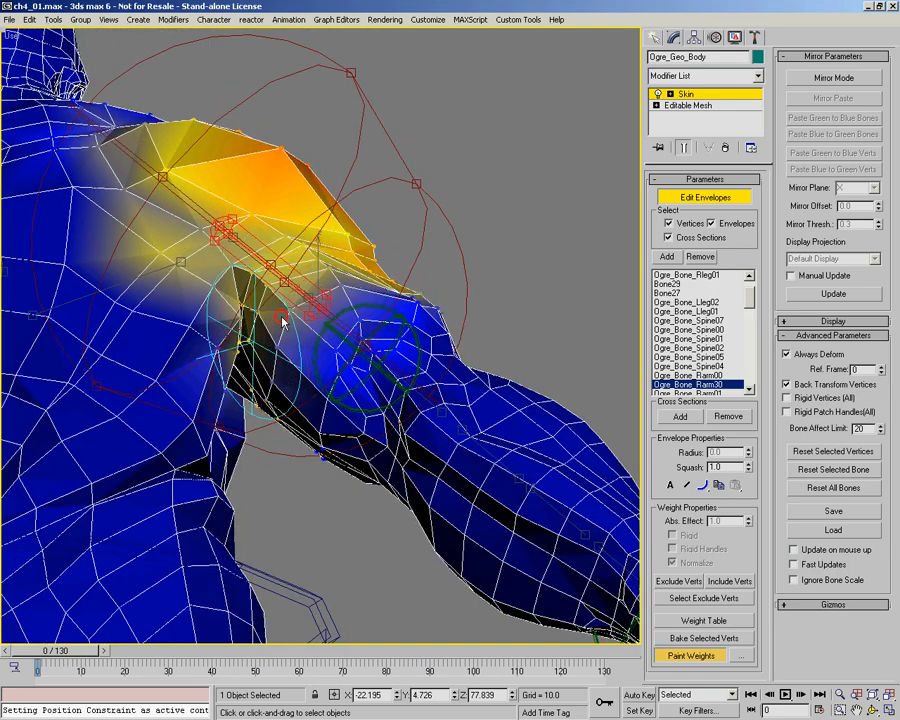
Step: Spread the Rarm30 weights from the armpit across the front and outside of the right upper arm
{"action": "middle_click_drag", "start_coordinate": [282, 320], "coordinate": [300, 244], "text": "alt"}
{"action": "mouse_move", "coordinate": [373, 315]}
{"action": "left_mouse_down"}
{"action": "mouse_move", "coordinate": [319, 266]}
{"action": "mouse_move", "coordinate": [380, 319]}
{"action": "left_mouse_up"}
{"action": "left_click_drag", "start_coordinate": [322, 265], "coordinate": [345, 287]}
{"action": "middle_click_drag", "start_coordinate": [345, 287], "coordinate": [386, 345], "text": "alt"}
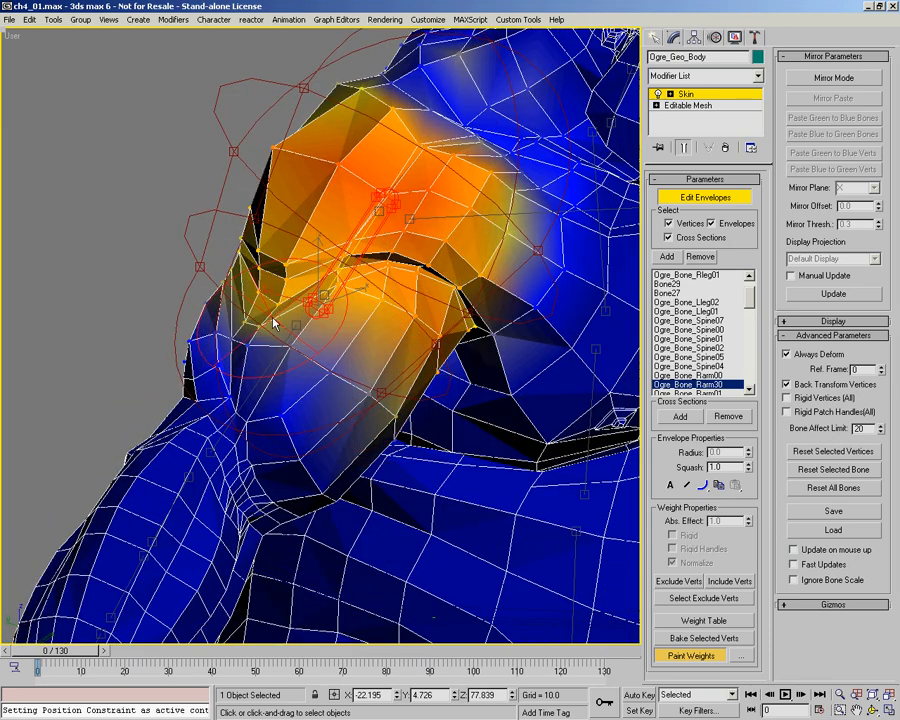
Step: Go to frame 11 and smooth the Rarm30 weights along the raised upper arm and shoulder front
{"action": "left_click_drag", "start_coordinate": [48, 656], "coordinate": [95, 651]}
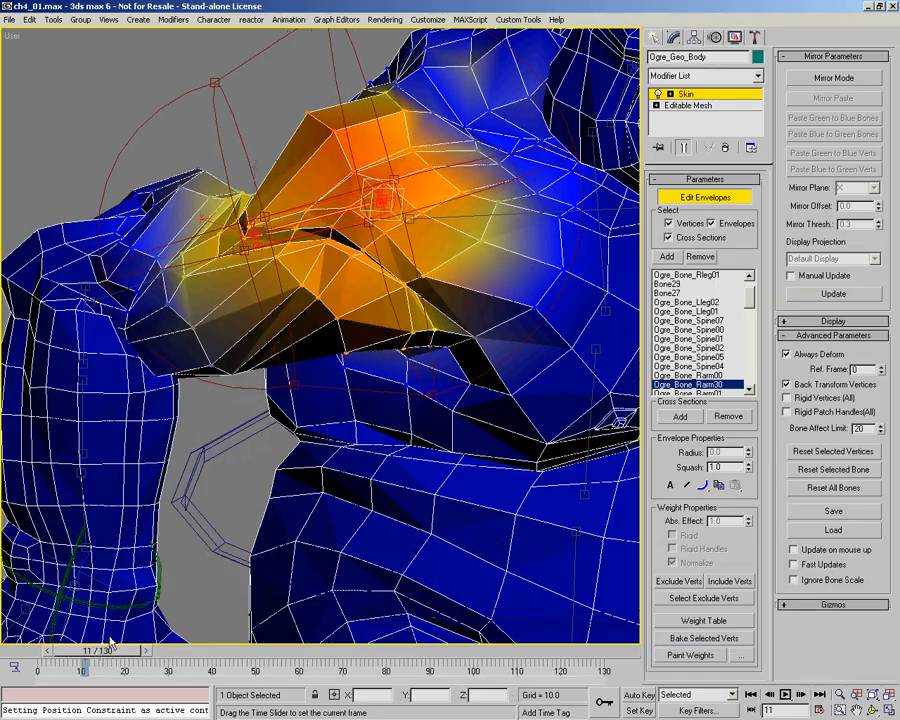
{"action": "middle_click_drag", "start_coordinate": [293, 255], "coordinate": [325, 308], "text": "alt"}
{"action": "right_click", "coordinate": [242, 333]}
{"action": "left_click", "coordinate": [222, 352]}
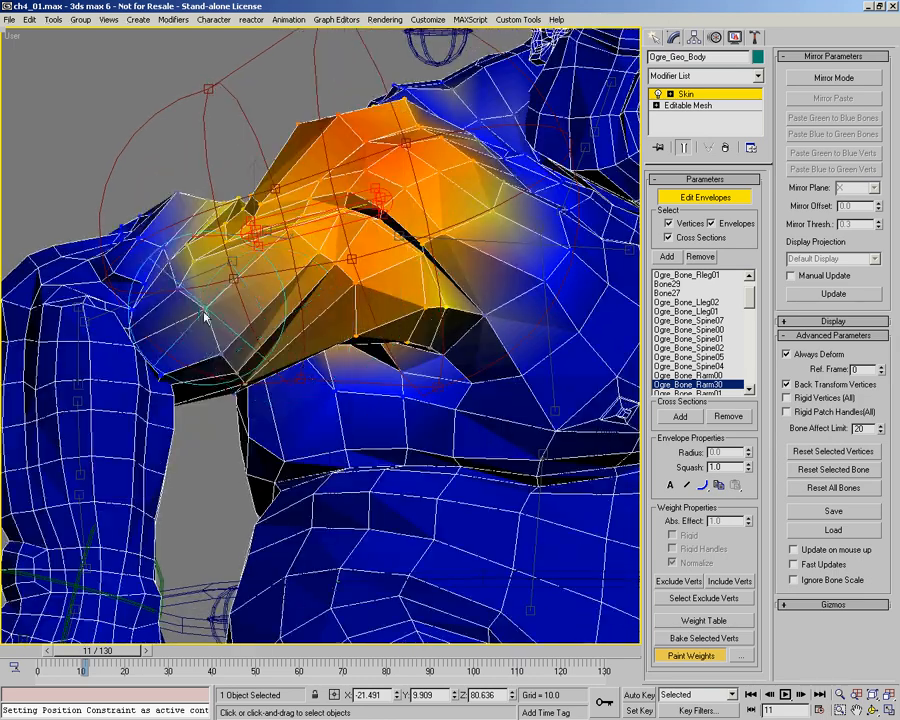
Step: Switch to the Ogre_Bone_Rarm01 envelope and paint its weights where the right upper arm meets the shoulder
{"action": "right_click", "coordinate": [197, 320]}
{"action": "left_click", "coordinate": [209, 305]}
{"action": "mouse_move", "coordinate": [218, 270]}
{"action": "middle_mouse_down", "text": "alt"}
{"action": "mouse_move", "coordinate": [301, 305]}
{"action": "mouse_move", "coordinate": [309, 285]}
{"action": "mouse_move", "coordinate": [341, 295]}
{"action": "middle_mouse_up", "text": "alt"}
{"action": "right_click", "coordinate": [299, 300]}
{"action": "left_click", "coordinate": [321, 305]}
{"action": "left_click_drag", "start_coordinate": [307, 239], "coordinate": [301, 234]}
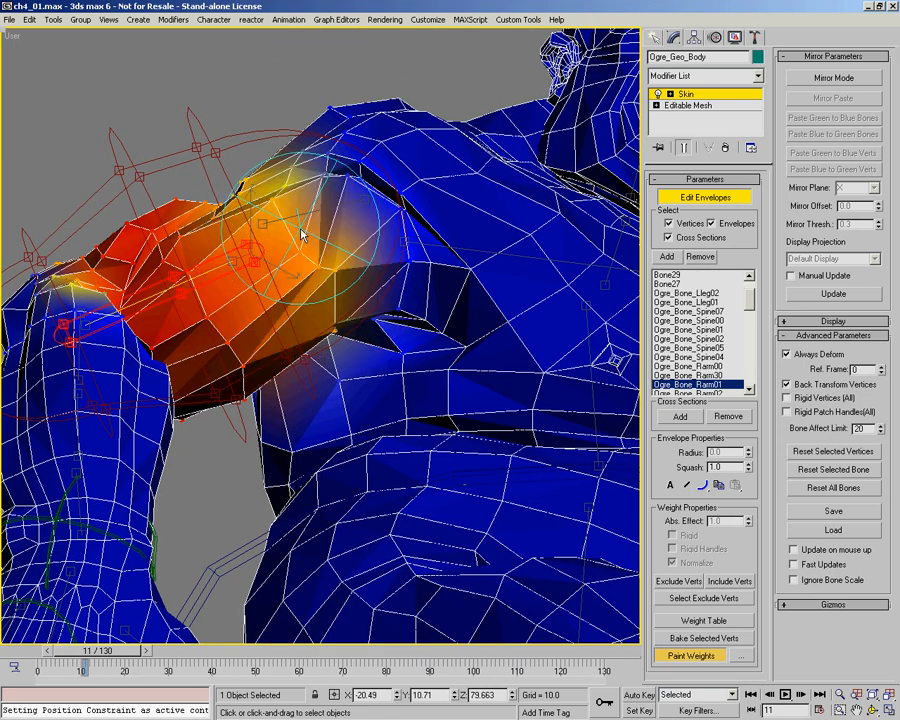
Step: Set the paint weight to 0.02 and blend the Rarm01 influence from the upper arm into the front shoulder and armpit
{"action": "right_click", "coordinate": [313, 318]}
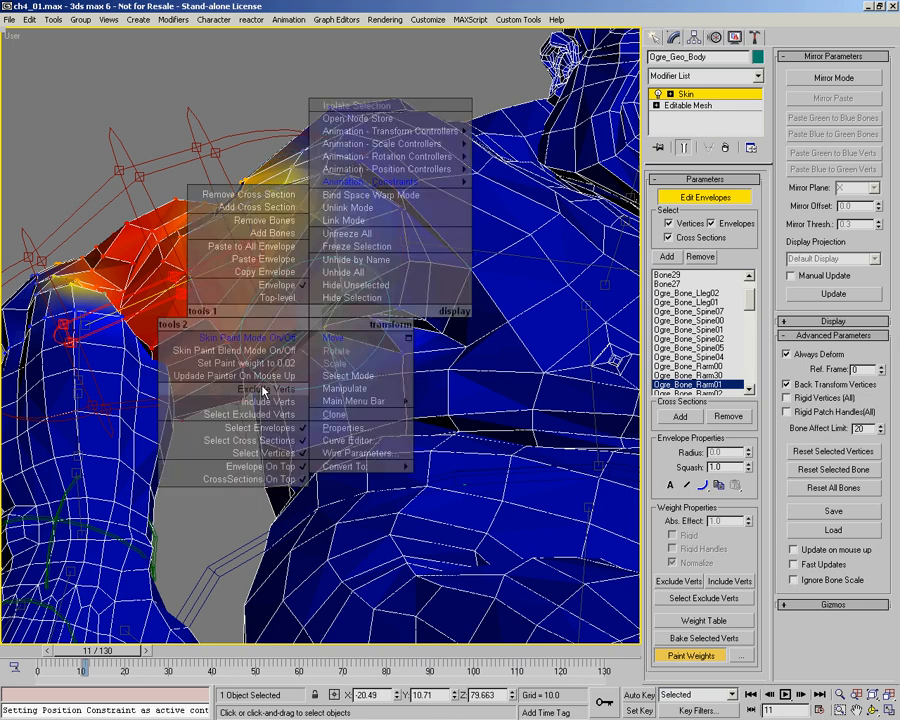
{"action": "left_click", "coordinate": [270, 367]}
{"action": "mouse_move", "coordinate": [311, 265]}
{"action": "left_mouse_down"}
{"action": "mouse_move", "coordinate": [342, 265]}
{"action": "mouse_move", "coordinate": [321, 247]}
{"action": "mouse_move", "coordinate": [339, 257]}
{"action": "mouse_move", "coordinate": [331, 292]}
{"action": "mouse_move", "coordinate": [344, 311]}
{"action": "mouse_move", "coordinate": [335, 288]}
{"action": "left_mouse_up"}
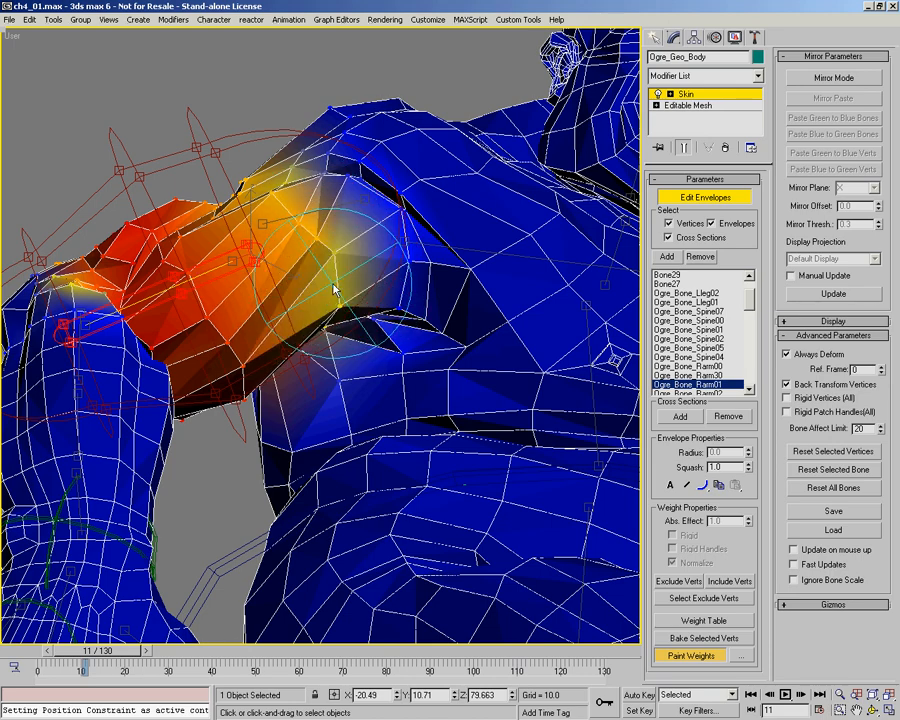
{"action": "middle_click_drag", "start_coordinate": [370, 301], "coordinate": [361, 267], "text": "alt"}
{"action": "mouse_move", "coordinate": [311, 287]}
{"action": "left_mouse_down"}
{"action": "mouse_move", "coordinate": [343, 265]}
{"action": "mouse_move", "coordinate": [331, 267]}
{"action": "left_mouse_up"}
{"action": "middle_click_drag", "start_coordinate": [368, 285], "coordinate": [237, 198], "text": "alt"}
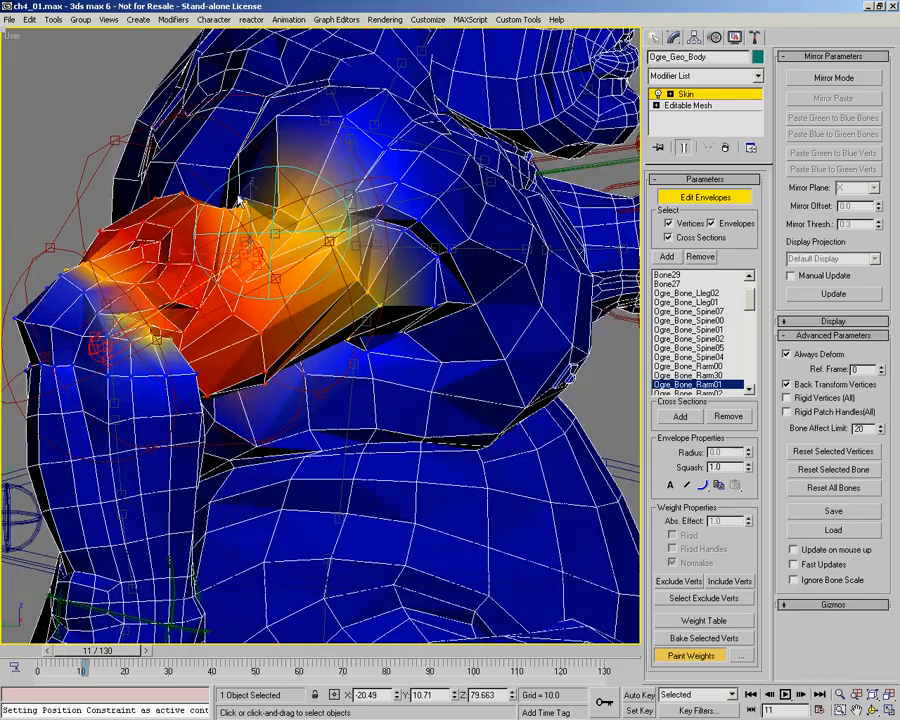
{"action": "mouse_move", "coordinate": [327, 255]}
{"action": "middle_mouse_down", "text": "alt"}
{"action": "mouse_move", "coordinate": [376, 311]}
{"action": "mouse_move", "coordinate": [528, 342]}
{"action": "mouse_move", "coordinate": [330, 268]}
{"action": "mouse_move", "coordinate": [310, 280]}
{"action": "mouse_move", "coordinate": [287, 277]}
{"action": "mouse_move", "coordinate": [368, 301]}
{"action": "mouse_move", "coordinate": [328, 283]}
{"action": "mouse_move", "coordinate": [346, 298]}
{"action": "middle_mouse_up", "text": "alt"}
Step: Switch back to the Rarm30 envelope and touch up its weights on the front and underside of the right upper arm at frame 11
{"action": "right_click", "coordinate": [249, 278]}
{"action": "right_click", "coordinate": [238, 284]}
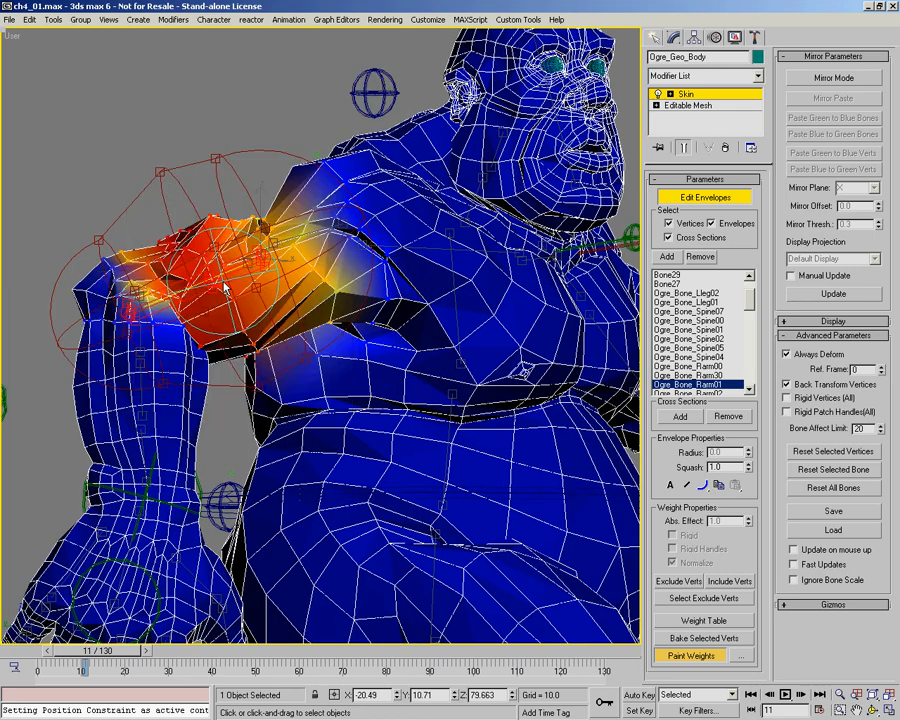
{"action": "right_click", "coordinate": [228, 285]}
{"action": "left_click", "coordinate": [170, 297]}
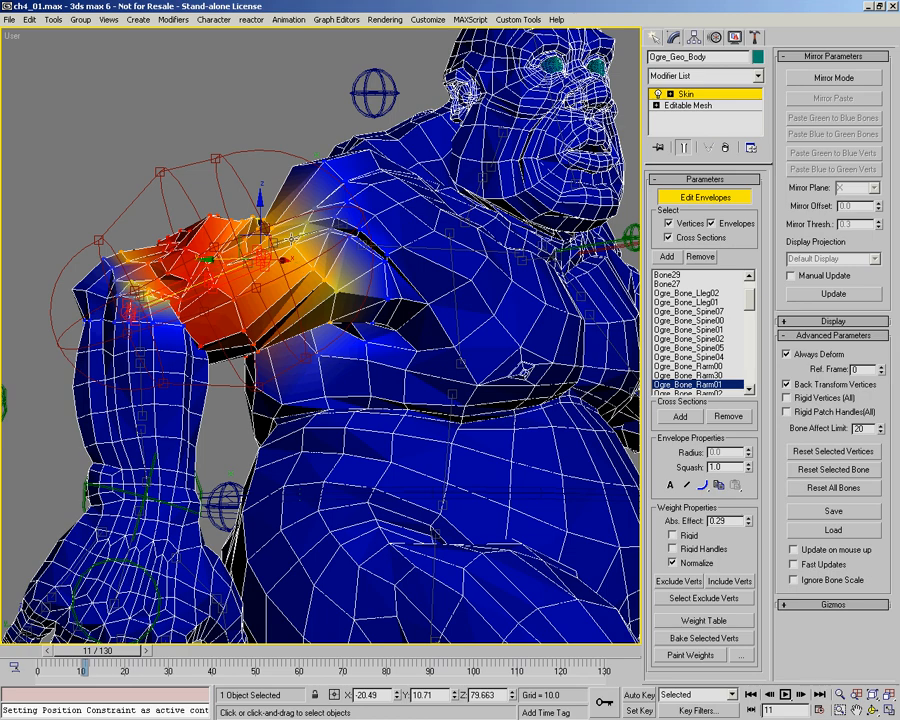
{"action": "left_click", "coordinate": [291, 239]}
{"action": "right_click", "coordinate": [277, 271]}
{"action": "left_click", "coordinate": [236, 285]}
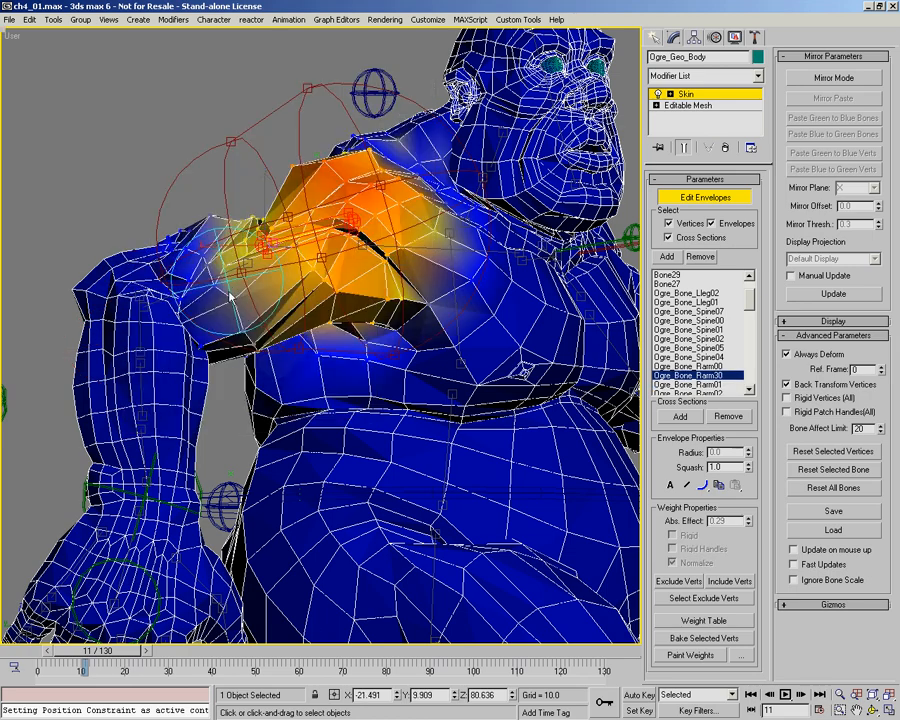
{"action": "middle_click_drag", "start_coordinate": [257, 283], "coordinate": [270, 341], "text": "alt"}
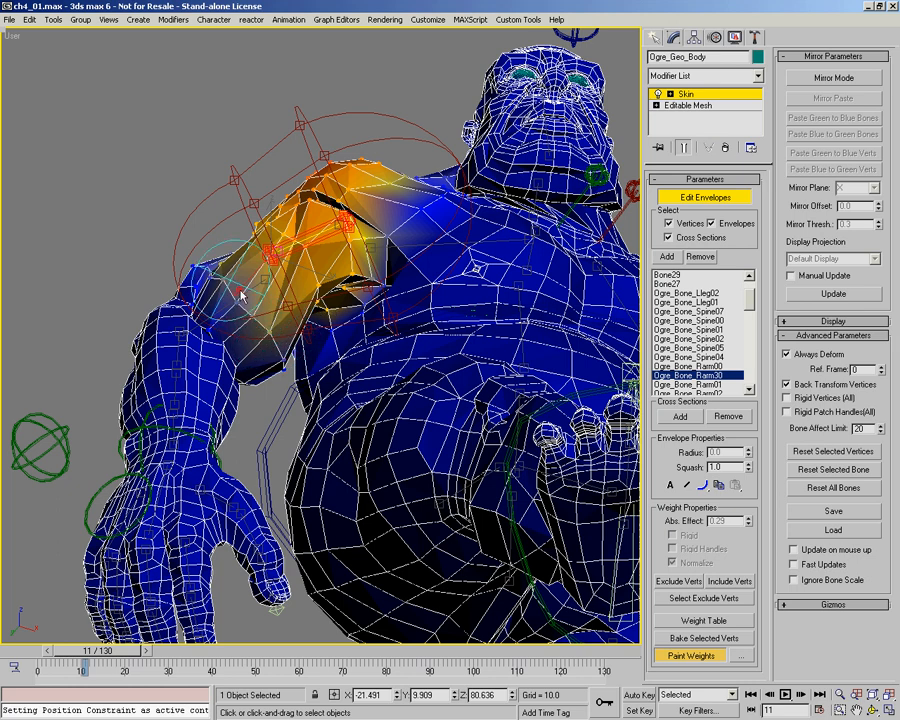
{"action": "middle_click_drag", "start_coordinate": [295, 351], "coordinate": [275, 381], "text": "alt"}
Step: Return to frame 0 and paint Rarm30 weights on the underside of the right upper arm next to the armpit
{"action": "left_click_drag", "start_coordinate": [60, 651], "coordinate": [24, 648]}
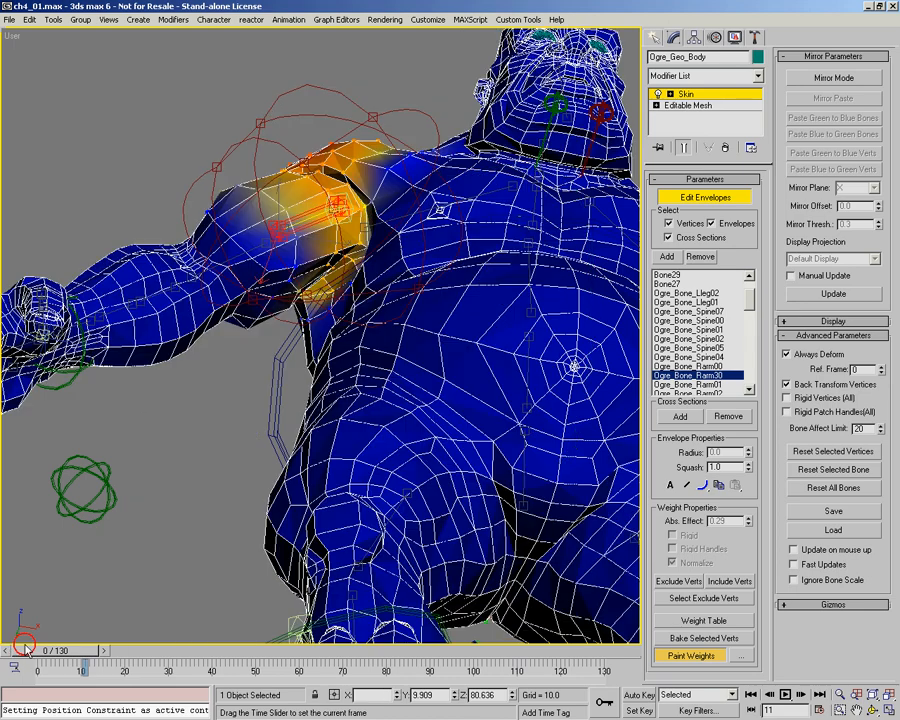
{"action": "middle_click_drag", "start_coordinate": [299, 249], "coordinate": [275, 257], "text": "alt"}
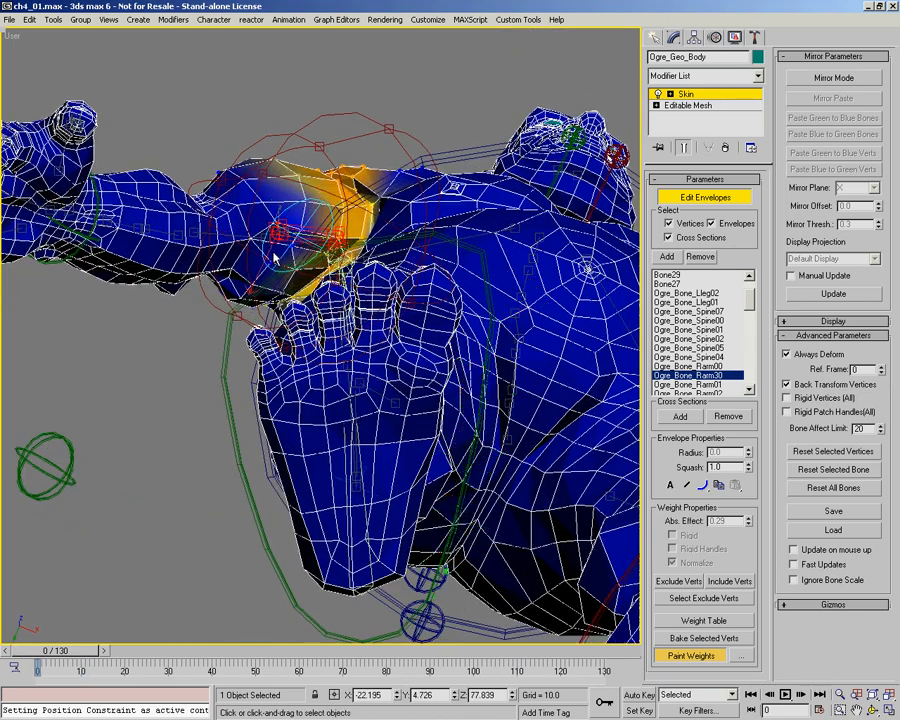
{"action": "scroll", "coordinate": [275, 258], "scroll_direction": "up", "scroll_amount": 4}
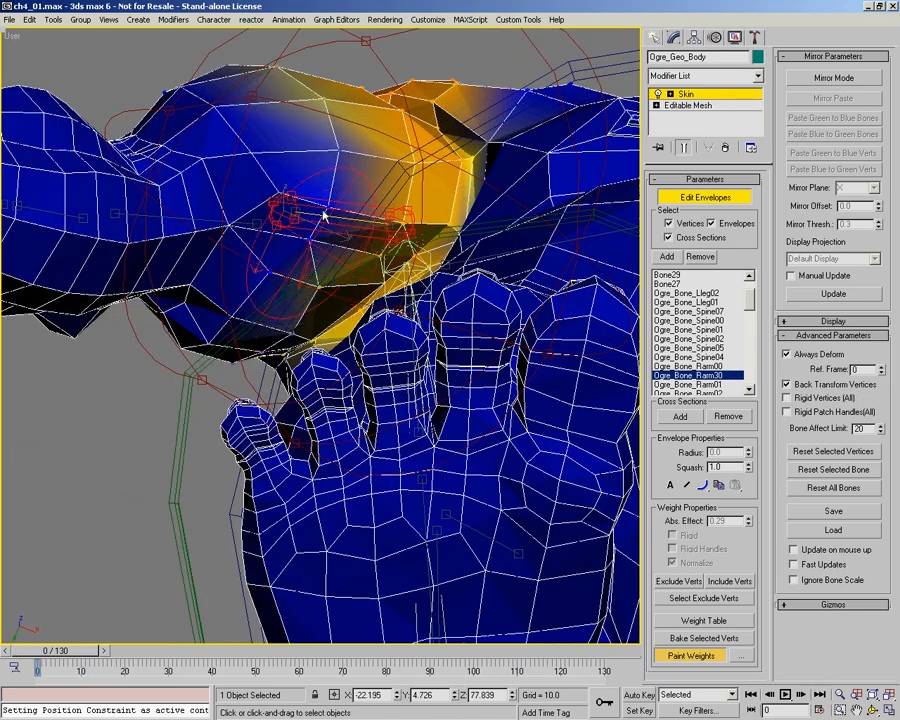
{"action": "middle_click_drag", "start_coordinate": [323, 212], "coordinate": [304, 268]}
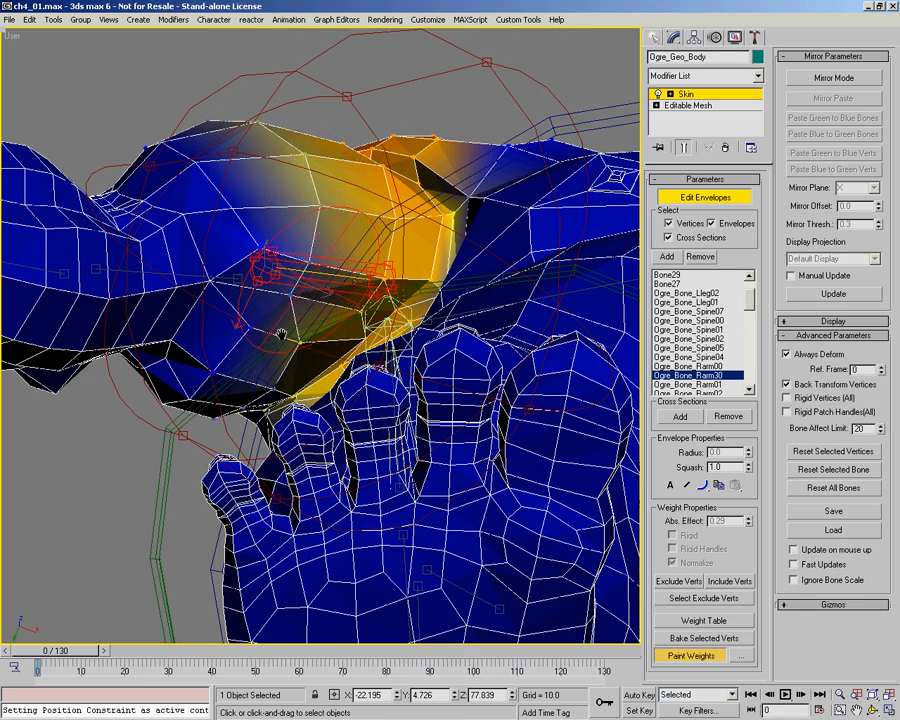
{"action": "middle_click_drag", "start_coordinate": [299, 328], "coordinate": [225, 365], "text": "alt"}
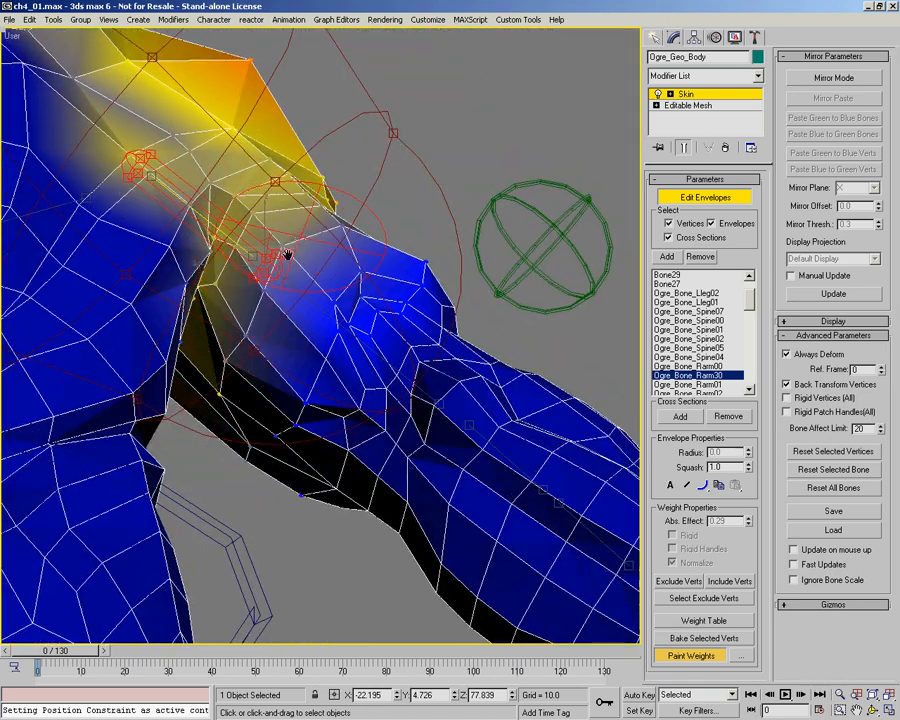
Step: Blend the Rarm30 weights over the back of the right upper arm, the shoulder cap and the shoulder blade
{"action": "middle_click_drag", "start_coordinate": [311, 277], "coordinate": [243, 323], "text": "alt"}
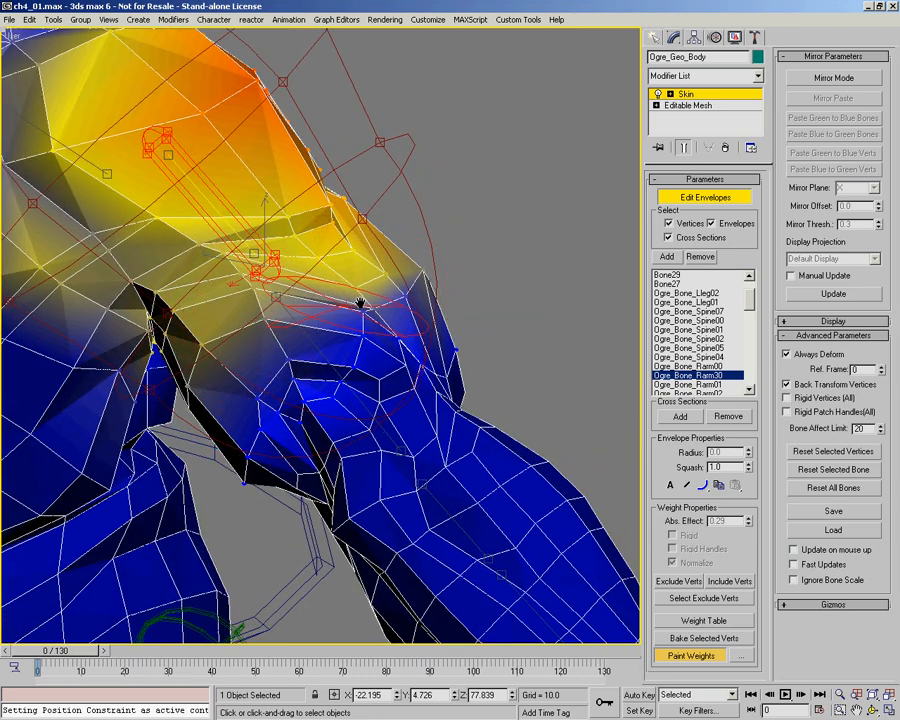
{"action": "middle_click_drag", "start_coordinate": [341, 323], "coordinate": [257, 338], "text": "alt"}
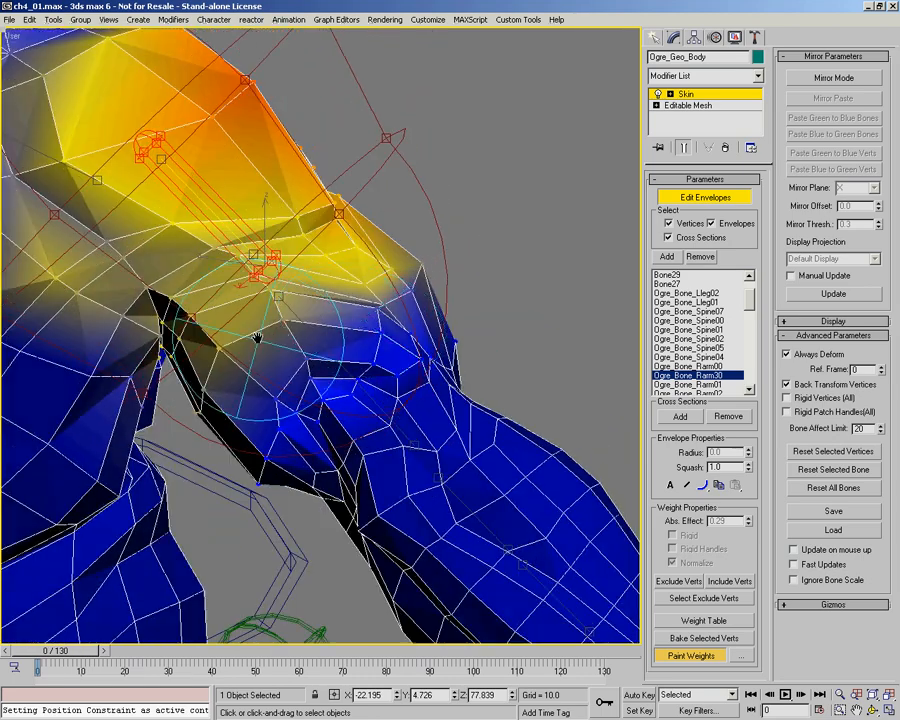
{"action": "mouse_move", "coordinate": [318, 240]}
{"action": "middle_mouse_down", "text": "alt"}
{"action": "mouse_move", "coordinate": [261, 263]}
{"action": "mouse_move", "coordinate": [297, 300]}
{"action": "mouse_move", "coordinate": [376, 342]}
{"action": "mouse_move", "coordinate": [306, 226]}
{"action": "middle_mouse_up", "text": "alt"}
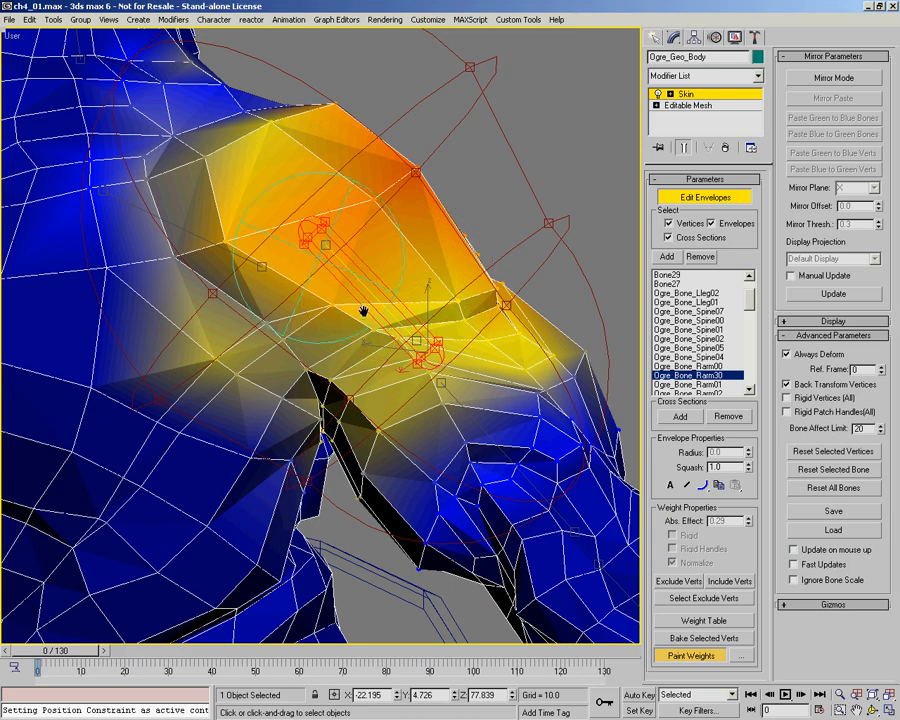
{"action": "middle_click_drag", "start_coordinate": [464, 305], "coordinate": [254, 228], "text": "alt"}
{"action": "middle_click_drag", "start_coordinate": [307, 257], "coordinate": [249, 268], "text": "alt"}
{"action": "scroll", "coordinate": [309, 252], "scroll_direction": "down", "scroll_amount": 4}
{"action": "middle_click_drag", "start_coordinate": [309, 252], "coordinate": [230, 435], "text": "alt"}
Step: Go to frame 72 and soften the Rarm30 weights along the side of the torso below the right armpit
{"action": "left_click_drag", "start_coordinate": [32, 651], "coordinate": [346, 651]}
{"action": "middle_click_drag", "start_coordinate": [382, 267], "coordinate": [463, 300], "text": "alt"}
{"action": "scroll", "coordinate": [420, 316], "scroll_direction": "up", "scroll_amount": 4}
{"action": "mouse_move", "coordinate": [412, 356]}
{"action": "middle_mouse_down", "text": "alt"}
{"action": "mouse_move", "coordinate": [446, 362]}
{"action": "mouse_move", "coordinate": [418, 360]}
{"action": "mouse_move", "coordinate": [298, 397]}
{"action": "middle_mouse_up", "text": "alt"}
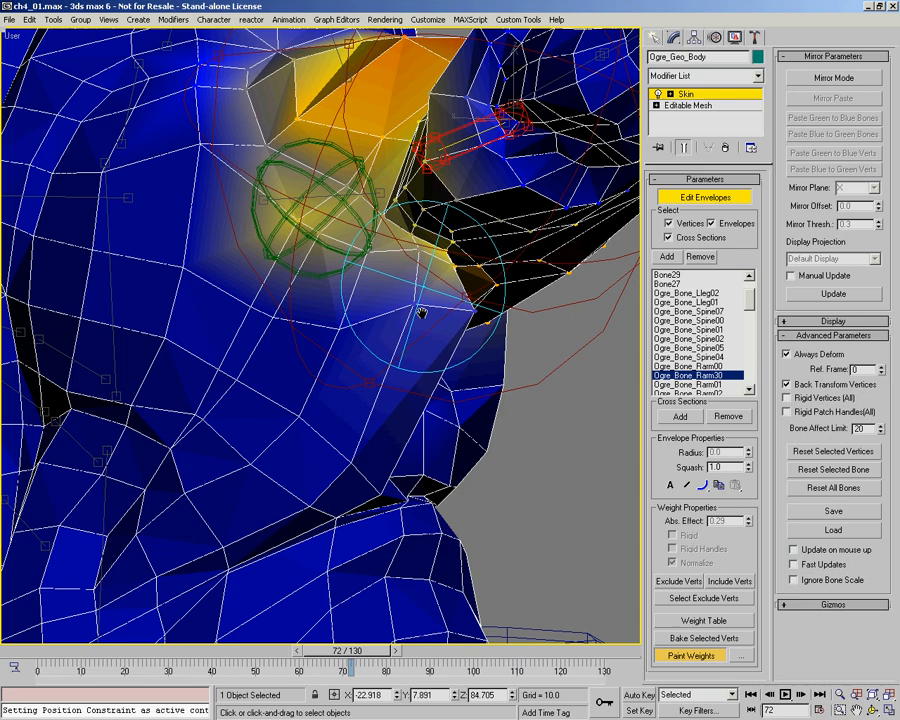
{"action": "middle_click_drag", "start_coordinate": [358, 362], "coordinate": [364, 364], "text": "alt"}
Step: Switch to the Ogre_Bone_Spine01 envelope and paint its weights along the torso side and chest edge below the right armpit
{"action": "right_click", "coordinate": [262, 370]}
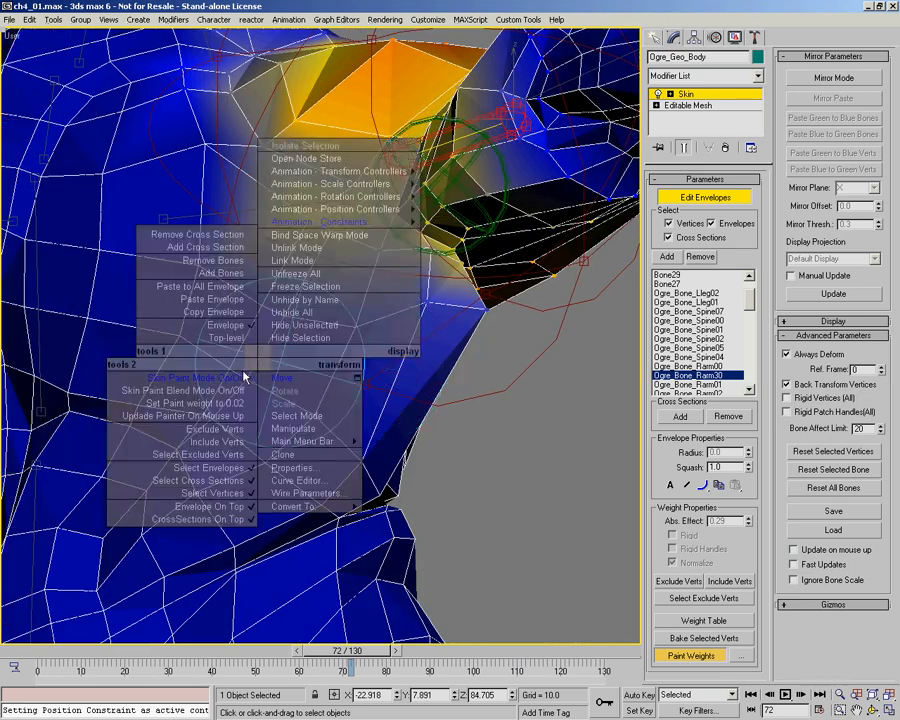
{"action": "left_click", "coordinate": [243, 376]}
{"action": "scroll", "coordinate": [244, 313], "scroll_direction": "up", "scroll_amount": 3}
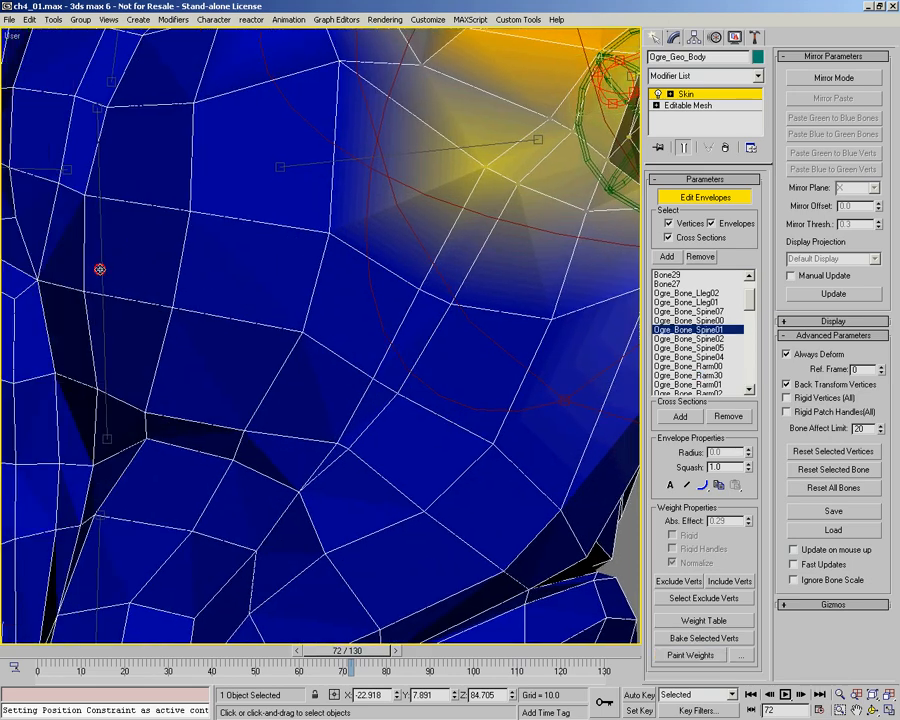
{"action": "left_click", "coordinate": [100, 269]}
{"action": "scroll", "coordinate": [328, 332], "scroll_direction": "down", "scroll_amount": 4}
{"action": "mouse_move", "coordinate": [362, 327]}
{"action": "middle_mouse_down", "text": "alt"}
{"action": "mouse_move", "coordinate": [321, 316]}
{"action": "mouse_move", "coordinate": [353, 336]}
{"action": "mouse_move", "coordinate": [352, 325]}
{"action": "middle_mouse_up", "text": "alt"}
{"action": "scroll", "coordinate": [358, 310], "scroll_direction": "up", "scroll_amount": 3}
{"action": "right_click", "coordinate": [354, 311]}
{"action": "left_click", "coordinate": [300, 325]}
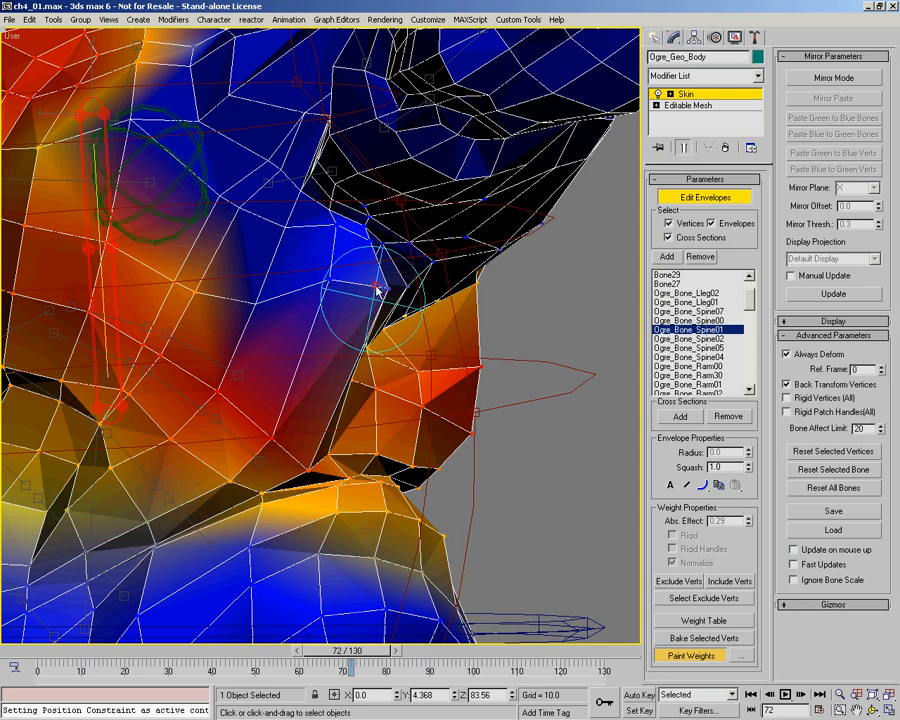
{"action": "middle_click_drag", "start_coordinate": [330, 311], "coordinate": [323, 303], "text": "alt"}
{"action": "middle_click_drag", "start_coordinate": [267, 303], "coordinate": [203, 260]}
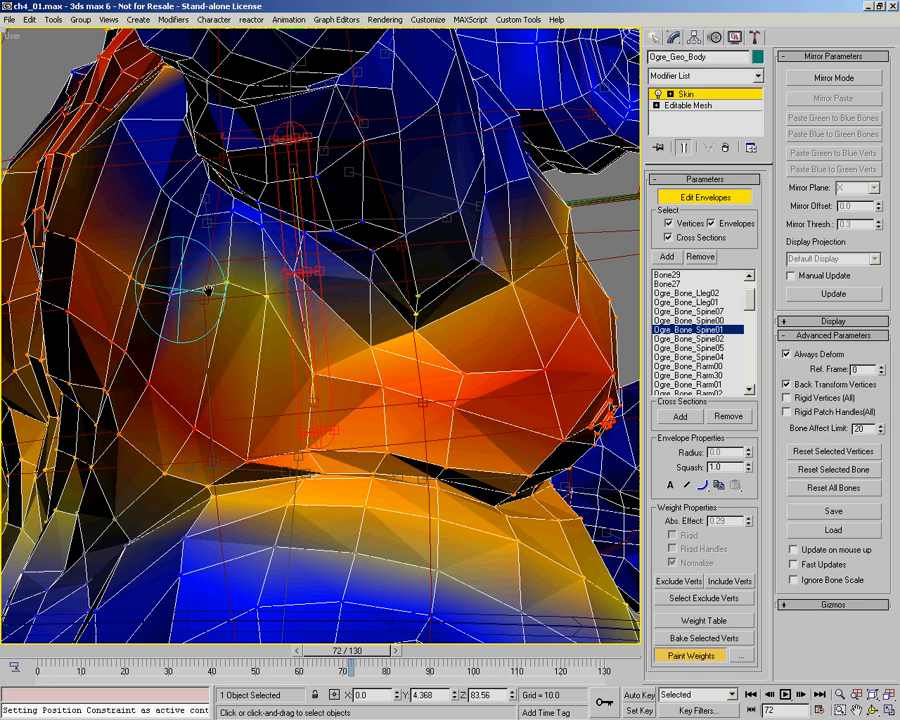
Step: Extend the Spine01 weights up the right pectoral toward the armpit and collarbone
{"action": "mouse_move", "coordinate": [225, 301]}
{"action": "left_mouse_down"}
{"action": "mouse_move", "coordinate": [172, 297]}
{"action": "mouse_move", "coordinate": [260, 303]}
{"action": "mouse_move", "coordinate": [217, 209]}
{"action": "left_mouse_up"}
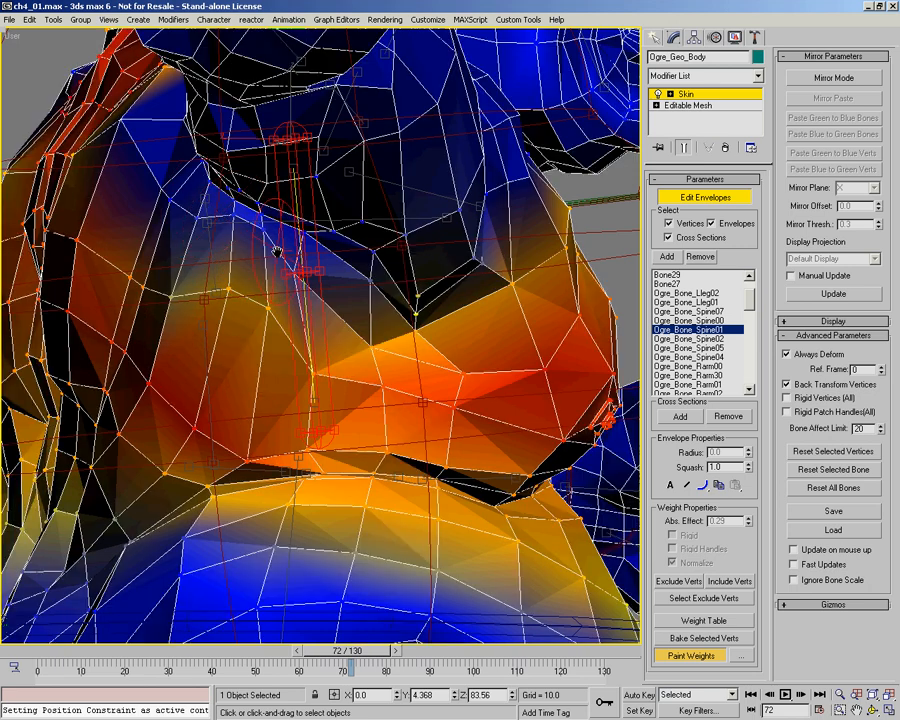
{"action": "middle_click_drag", "start_coordinate": [288, 281], "coordinate": [300, 275], "text": "alt"}
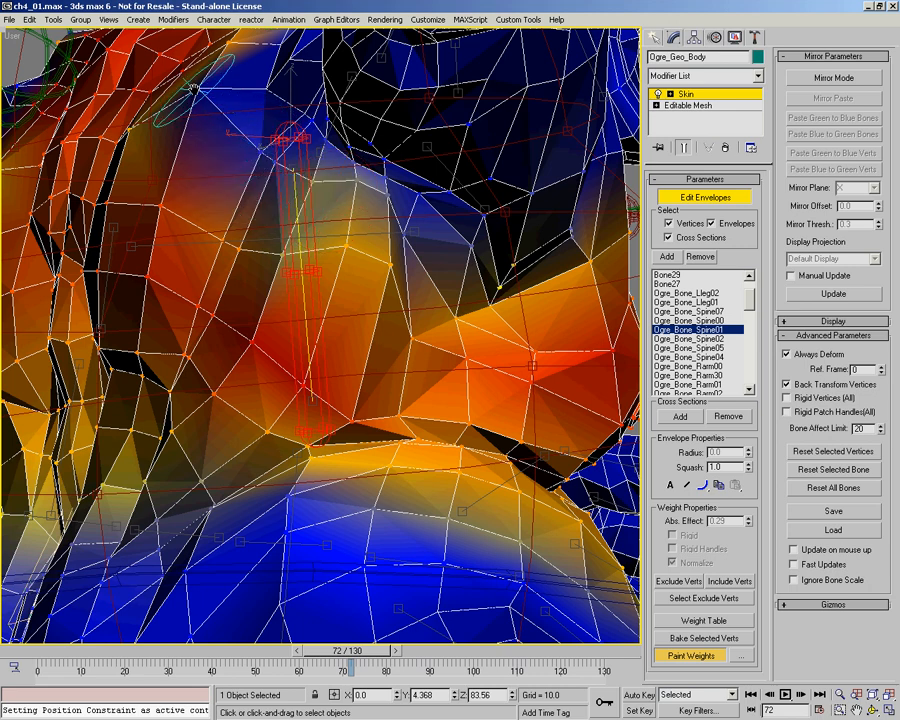
{"action": "left_click_drag", "start_coordinate": [197, 90], "coordinate": [232, 130]}
{"action": "mouse_move", "coordinate": [429, 264]}
{"action": "left_mouse_down"}
{"action": "mouse_move", "coordinate": [460, 276]}
{"action": "mouse_move", "coordinate": [388, 243]}
{"action": "mouse_move", "coordinate": [403, 243]}
{"action": "left_mouse_up"}
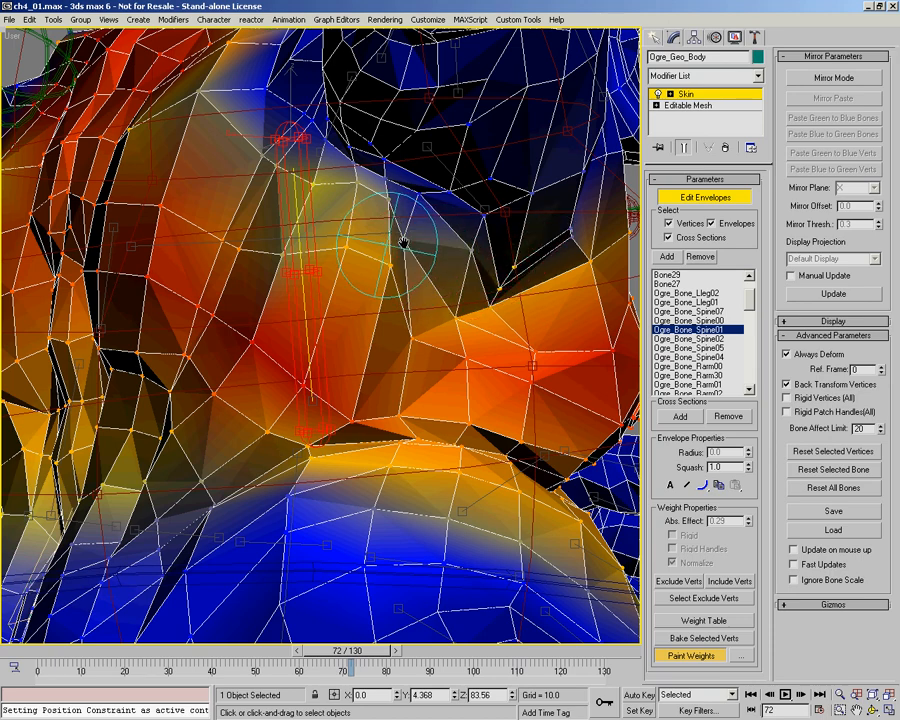
Step: Smooth the Spine01 weights around the right armpit, the edge of the pectoral and the side of the back at frame 72
{"action": "scroll", "coordinate": [390, 248], "scroll_direction": "down", "scroll_amount": 5}
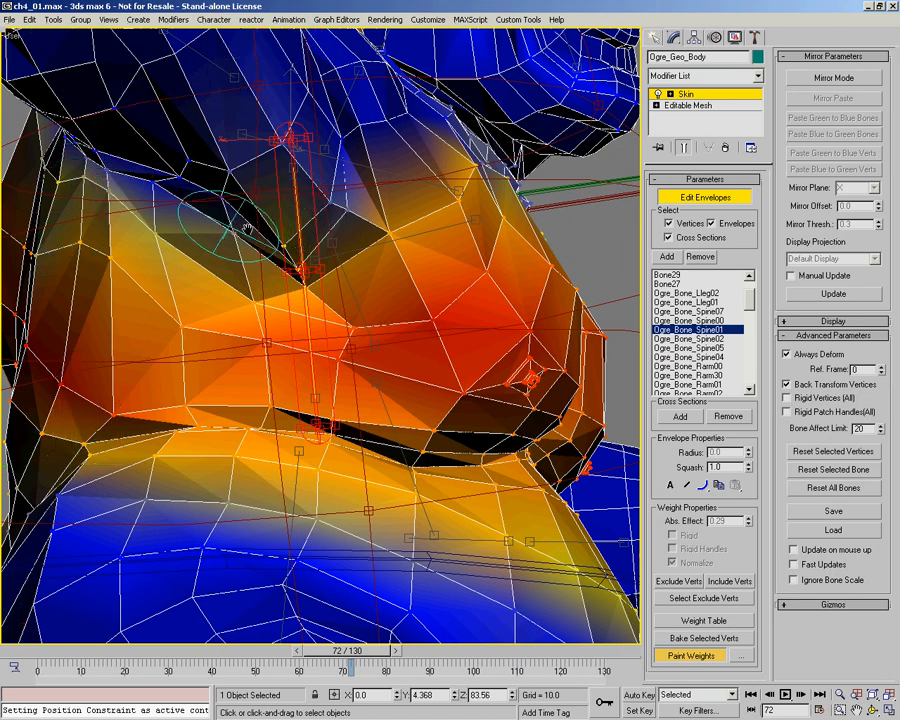
{"action": "middle_click_drag", "start_coordinate": [353, 286], "coordinate": [283, 297], "text": "alt"}
{"action": "scroll", "coordinate": [283, 297], "scroll_direction": "up", "scroll_amount": 2}
{"action": "middle_click_drag", "start_coordinate": [359, 332], "coordinate": [496, 333], "text": "alt"}
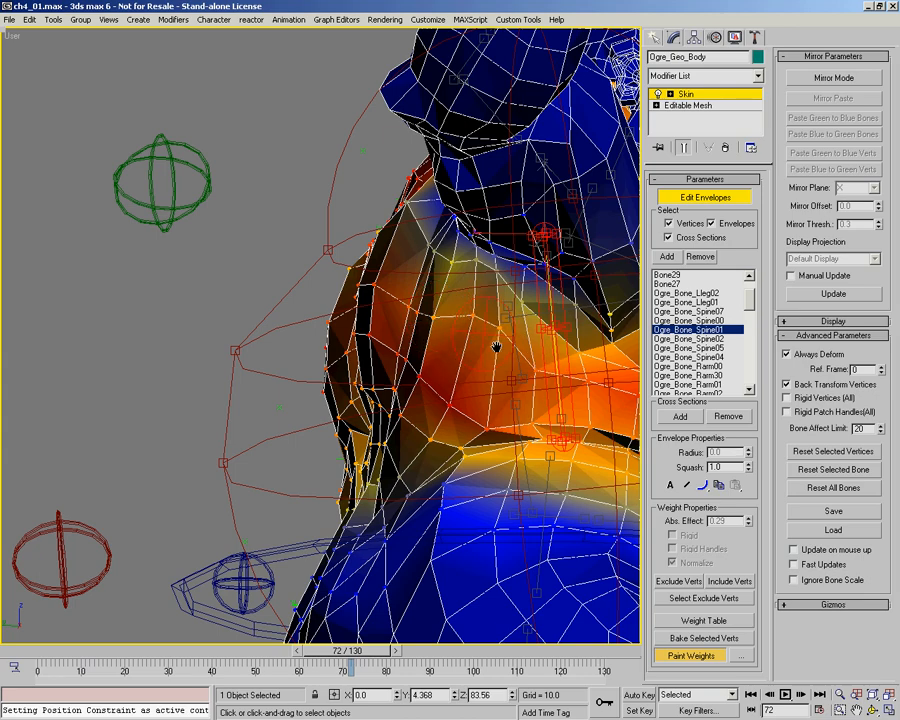
{"action": "middle_click_drag", "start_coordinate": [463, 327], "coordinate": [410, 378], "text": "alt"}
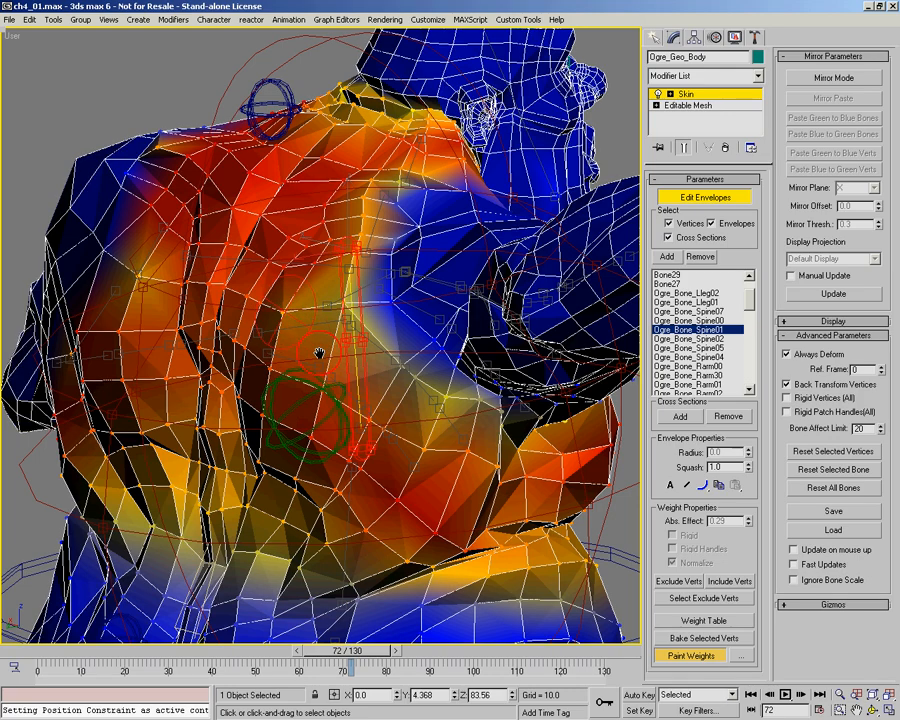
{"action": "middle_click_drag", "start_coordinate": [313, 285], "coordinate": [297, 271]}
{"action": "scroll", "coordinate": [297, 271], "scroll_direction": "down", "scroll_amount": 3}
{"action": "middle_click_drag", "start_coordinate": [480, 290], "coordinate": [311, 311], "text": "alt"}
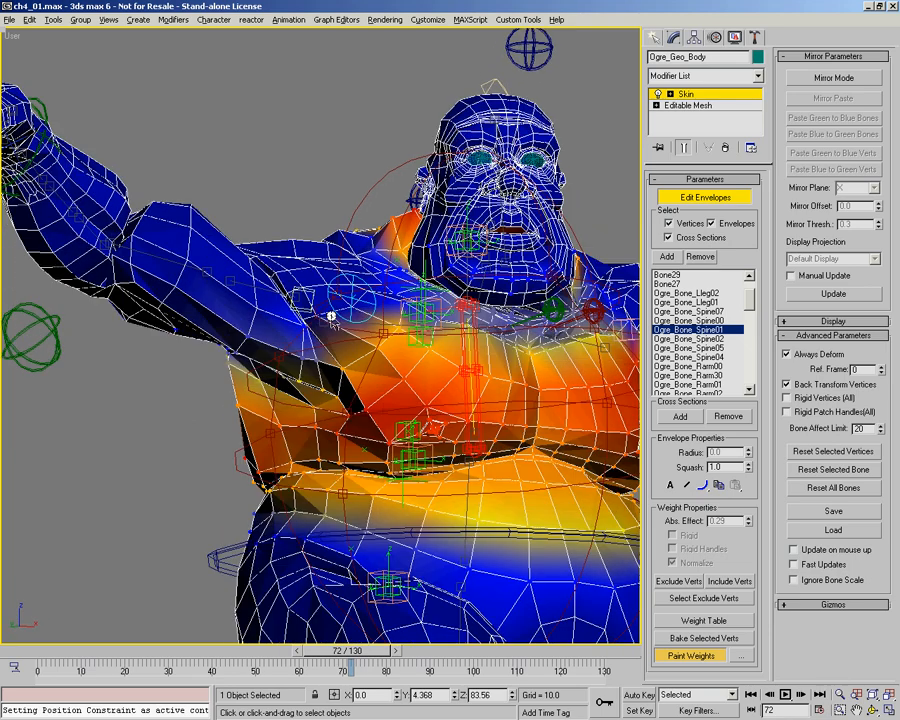
{"action": "scroll", "coordinate": [293, 322], "scroll_direction": "up", "scroll_amount": 3}
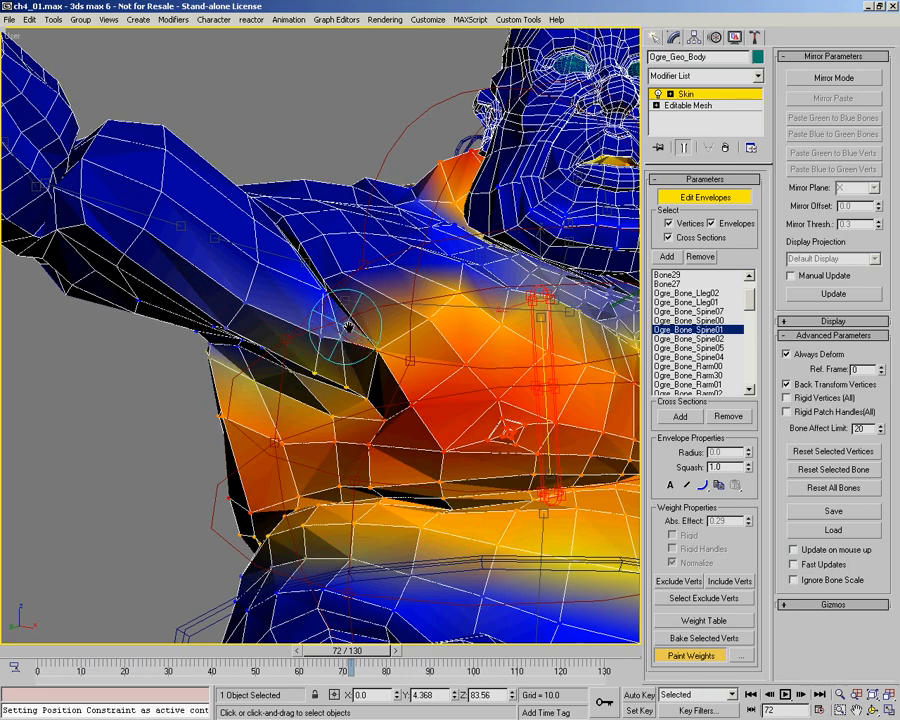
{"action": "middle_click_drag", "start_coordinate": [344, 328], "coordinate": [295, 256], "text": "alt"}
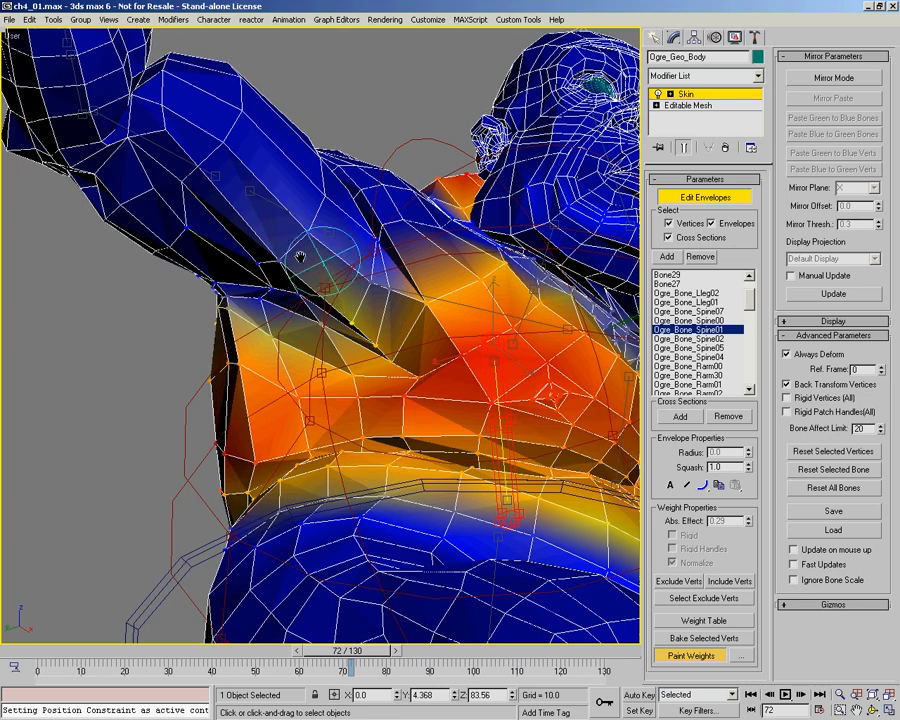
Step: Switch to the Ogre_Bone_Rarm30 envelope and blend its weights through the right armpit, inner upper arm and outer chest
{"action": "right_click", "coordinate": [295, 256]}
{"action": "left_click", "coordinate": [271, 272]}
{"action": "left_click", "coordinate": [281, 206]}
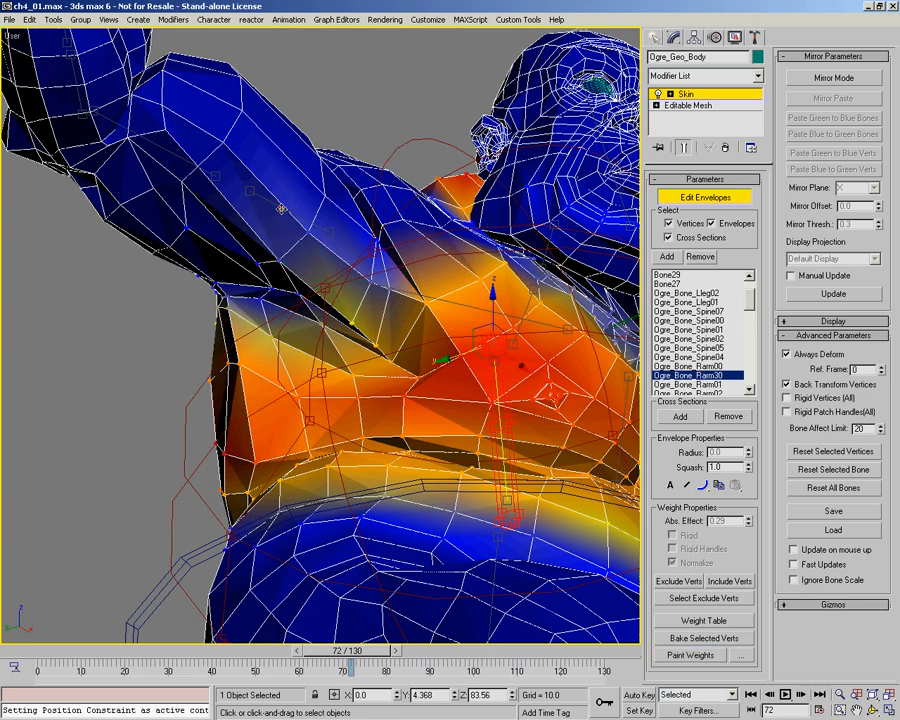
{"action": "right_click", "coordinate": [337, 312]}
{"action": "left_click", "coordinate": [299, 335]}
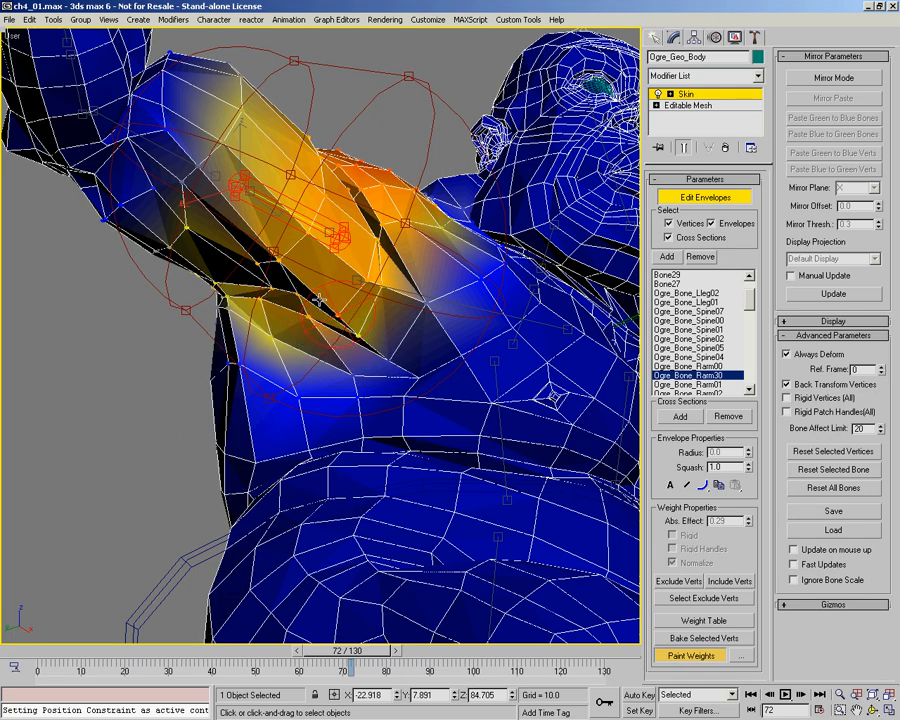
{"action": "middle_click_drag", "start_coordinate": [373, 278], "coordinate": [370, 283], "text": "alt"}
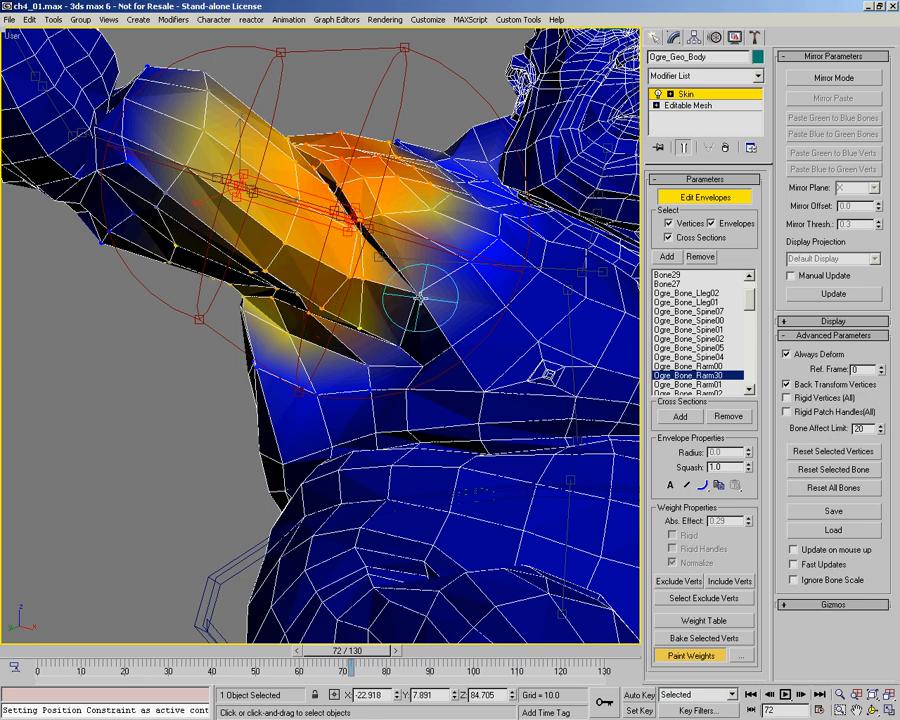
{"action": "middle_click_drag", "start_coordinate": [370, 283], "coordinate": [402, 355], "text": "alt"}
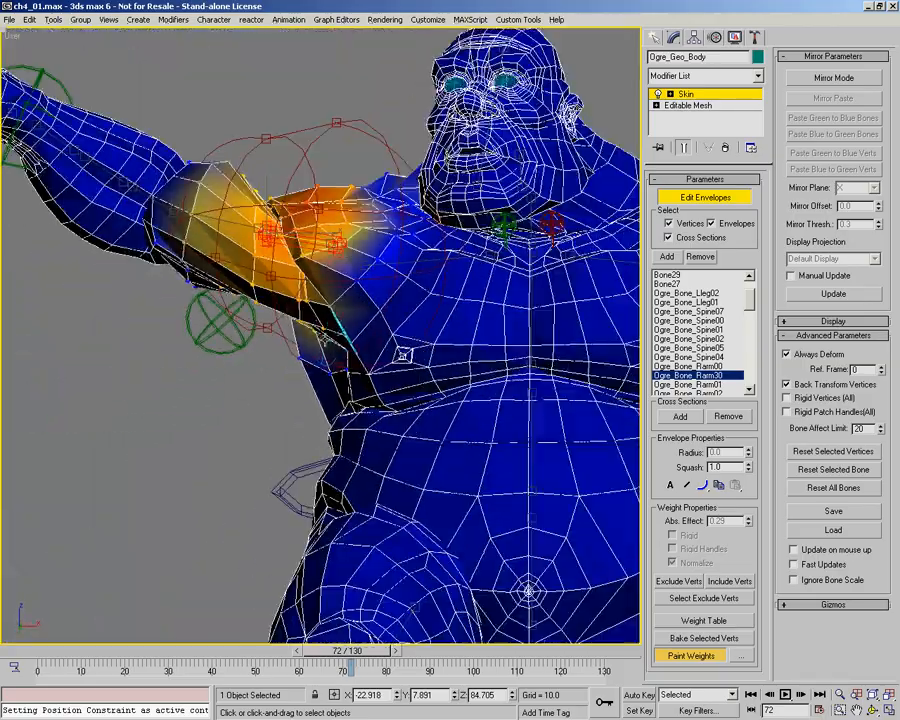
{"action": "middle_click_drag", "start_coordinate": [320, 209], "coordinate": [301, 245], "text": "alt"}
{"action": "scroll", "coordinate": [243, 218], "scroll_direction": "up", "scroll_amount": 4}
{"action": "mouse_move", "coordinate": [243, 218]}
{"action": "middle_mouse_down", "text": "alt"}
{"action": "mouse_move", "coordinate": [300, 250]}
{"action": "mouse_move", "coordinate": [14, 430]}
{"action": "mouse_move", "coordinate": [50, 498]}
{"action": "middle_mouse_up", "text": "alt"}
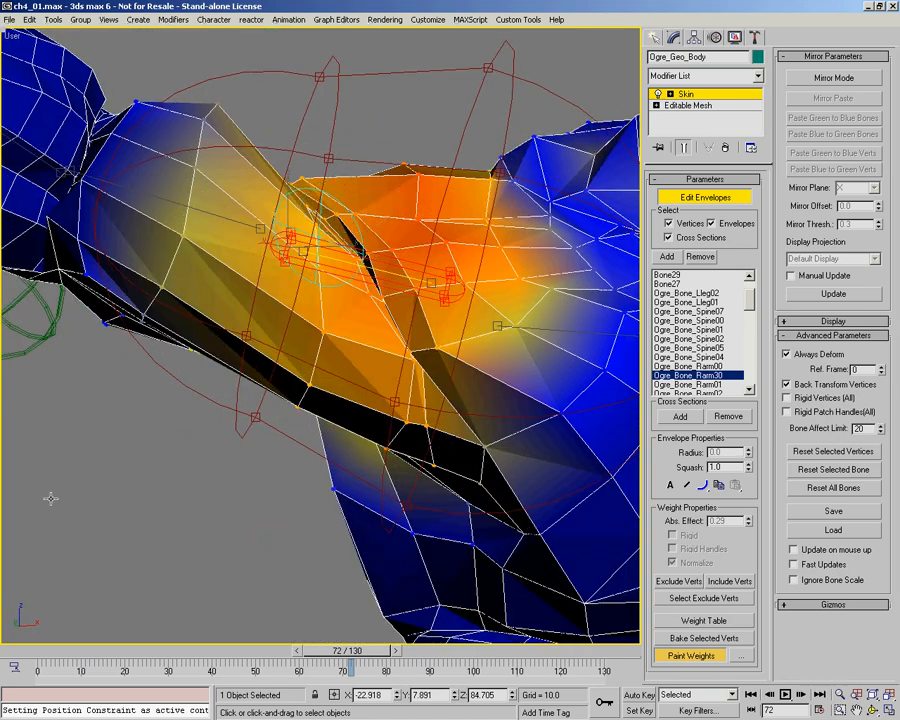
Step: Go to frame 65 and strengthen the Rarm30 weights over the right shoulder cap and along the shoulder crease
{"action": "left_click", "coordinate": [45, 652]}
{"action": "left_click_drag", "start_coordinate": [75, 662], "coordinate": [326, 638]}
{"action": "middle_click_drag", "start_coordinate": [361, 326], "coordinate": [269, 297], "text": "alt"}
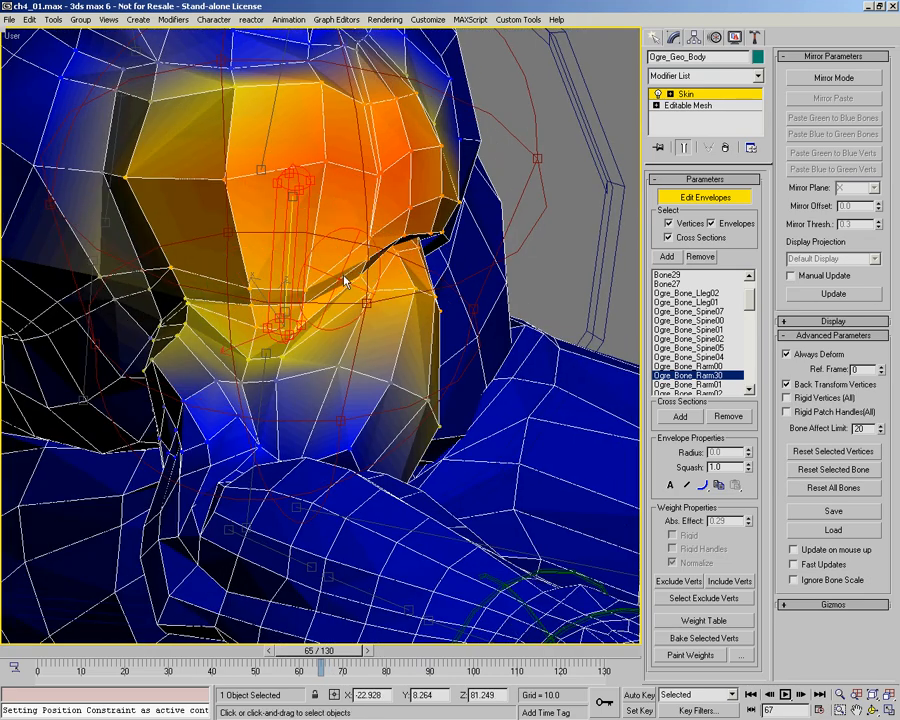
{"action": "mouse_move", "coordinate": [238, 320]}
{"action": "left_mouse_down"}
{"action": "mouse_move", "coordinate": [337, 295]}
{"action": "mouse_move", "coordinate": [341, 277]}
{"action": "mouse_move", "coordinate": [221, 331]}
{"action": "mouse_move", "coordinate": [330, 317]}
{"action": "mouse_move", "coordinate": [246, 361]}
{"action": "mouse_move", "coordinate": [298, 297]}
{"action": "mouse_move", "coordinate": [373, 253]}
{"action": "mouse_move", "coordinate": [334, 265]}
{"action": "left_mouse_up"}
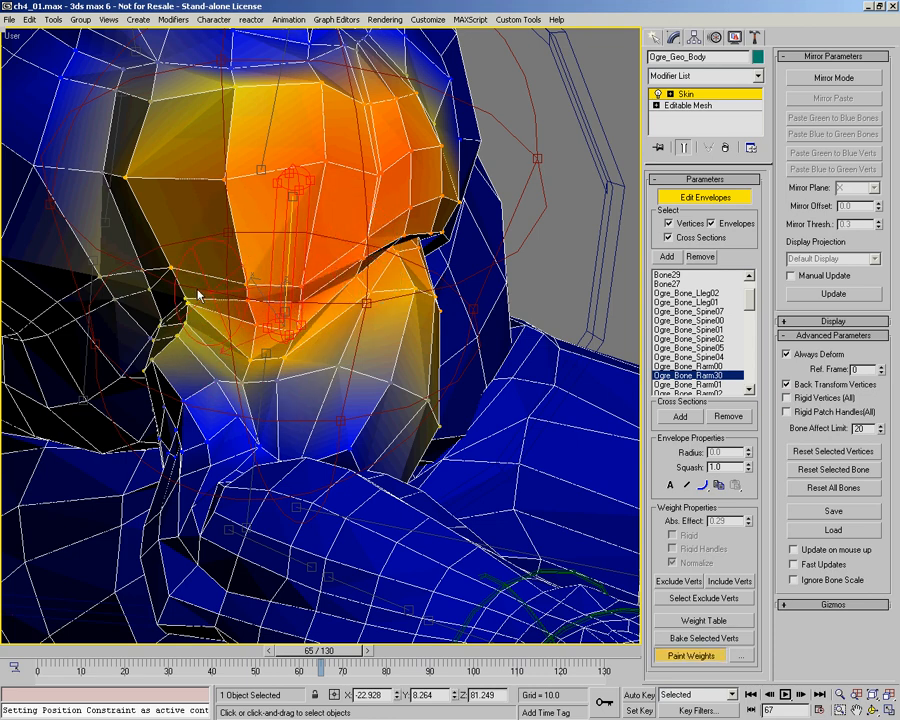
{"action": "mouse_move", "coordinate": [291, 297]}
{"action": "middle_mouse_down", "text": "alt"}
{"action": "mouse_move", "coordinate": [237, 267]}
{"action": "mouse_move", "coordinate": [153, 247]}
{"action": "mouse_move", "coordinate": [246, 236]}
{"action": "middle_mouse_up", "text": "alt"}
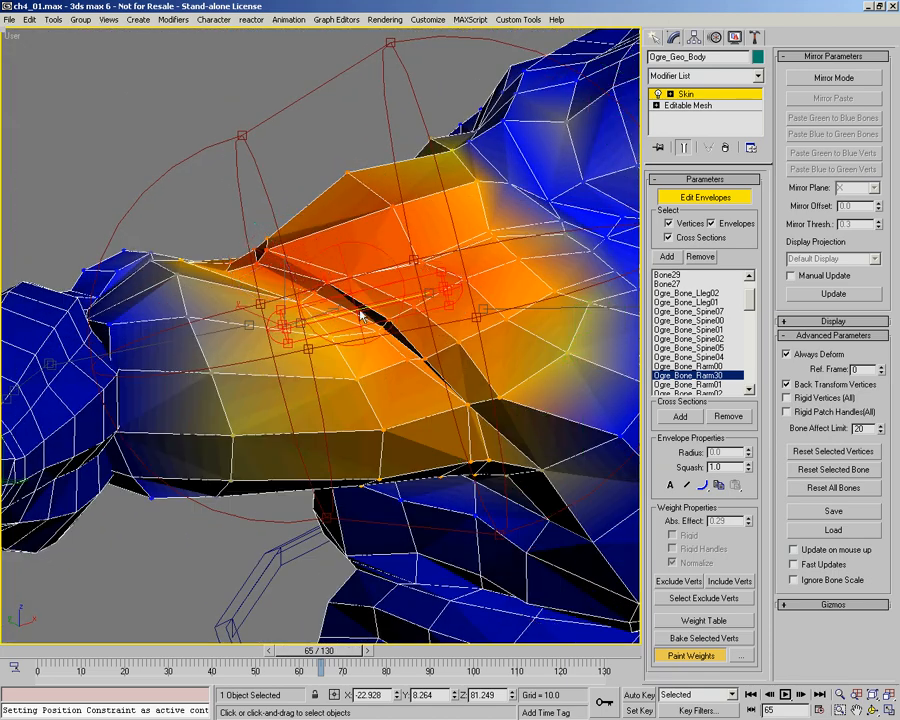
{"action": "mouse_move", "coordinate": [311, 287]}
{"action": "middle_mouse_down", "text": "alt"}
{"action": "mouse_move", "coordinate": [358, 313]}
{"action": "mouse_move", "coordinate": [356, 302]}
{"action": "middle_mouse_up", "text": "alt"}
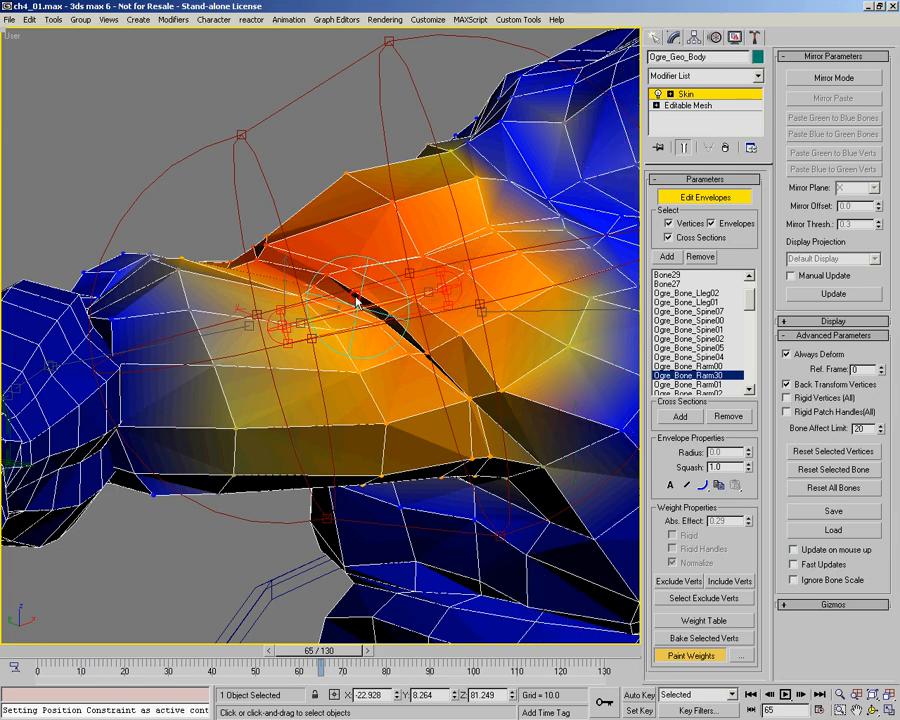
{"action": "middle_click_drag", "start_coordinate": [434, 360], "coordinate": [125, 590], "text": "alt"}
Step: Return to frame 0 and paint away the stray Rarm30 influence on top of the right shoulder near the neck
{"action": "scroll", "coordinate": [360, 274], "scroll_direction": "down", "scroll_amount": 3}
{"action": "left_click_drag", "start_coordinate": [106, 651], "coordinate": [2, 590]}
{"action": "middle_click_drag", "start_coordinate": [321, 257], "coordinate": [292, 300], "text": "alt"}
{"action": "middle_click_drag", "start_coordinate": [339, 150], "coordinate": [331, 279], "text": "ctrl+alt"}
{"action": "scroll", "coordinate": [336, 166], "scroll_direction": "up", "scroll_amount": 5}
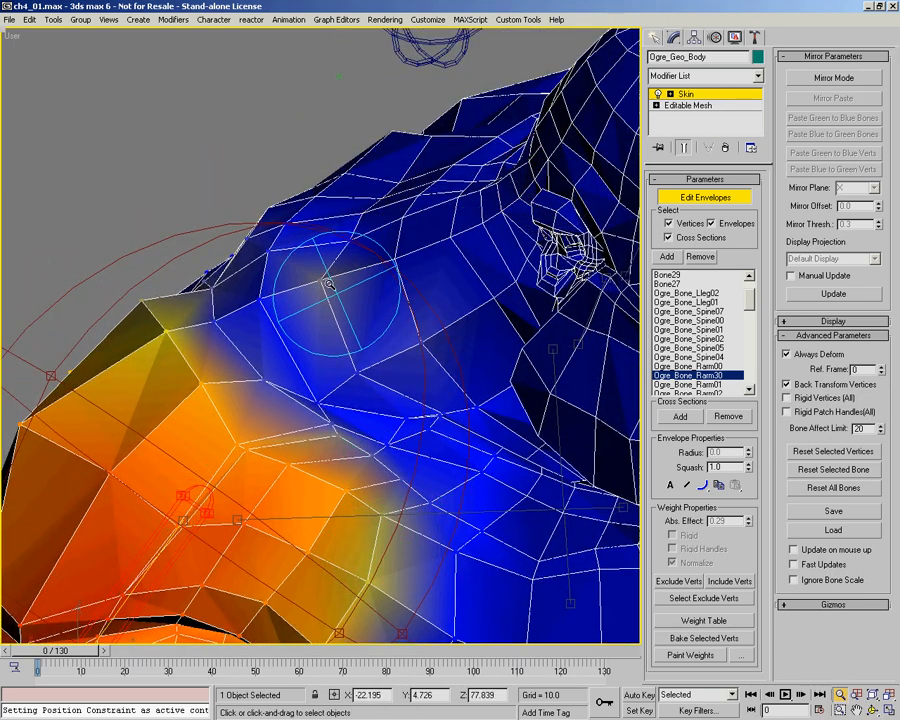
{"action": "right_click", "coordinate": [326, 288]}
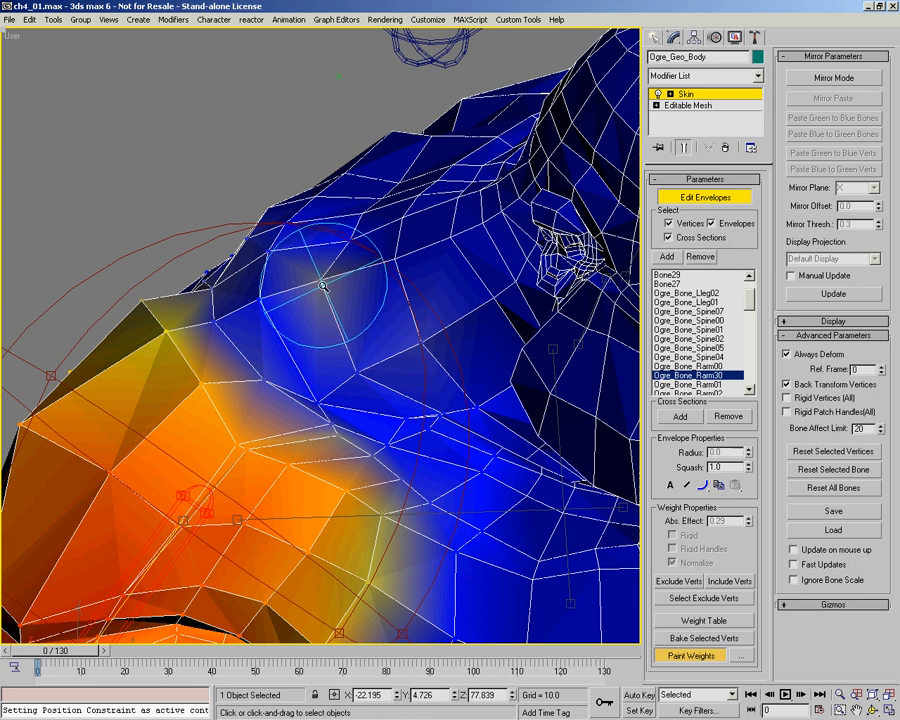
{"action": "mouse_move", "coordinate": [321, 286]}
{"action": "left_mouse_down", "text": "alt"}
{"action": "mouse_move", "coordinate": [335, 266]}
{"action": "mouse_move", "coordinate": [325, 290]}
{"action": "mouse_move", "coordinate": [338, 276]}
{"action": "left_mouse_up", "text": "alt"}
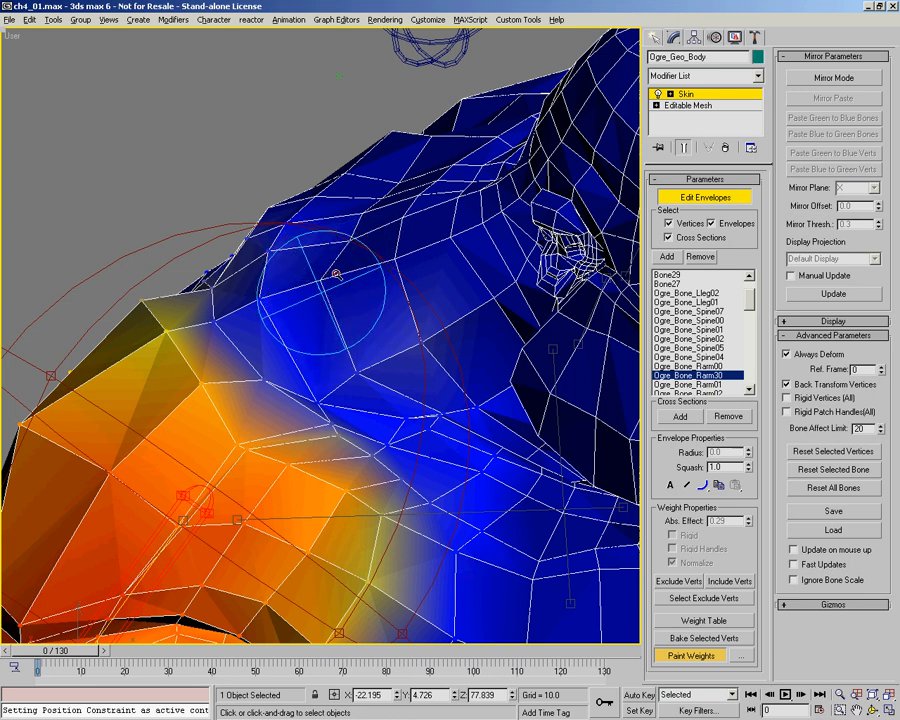
{"action": "left_click_drag", "start_coordinate": [459, 379], "coordinate": [274, 213], "text": "alt"}
{"action": "left_click_drag", "start_coordinate": [350, 245], "coordinate": [769, 514], "text": "alt"}
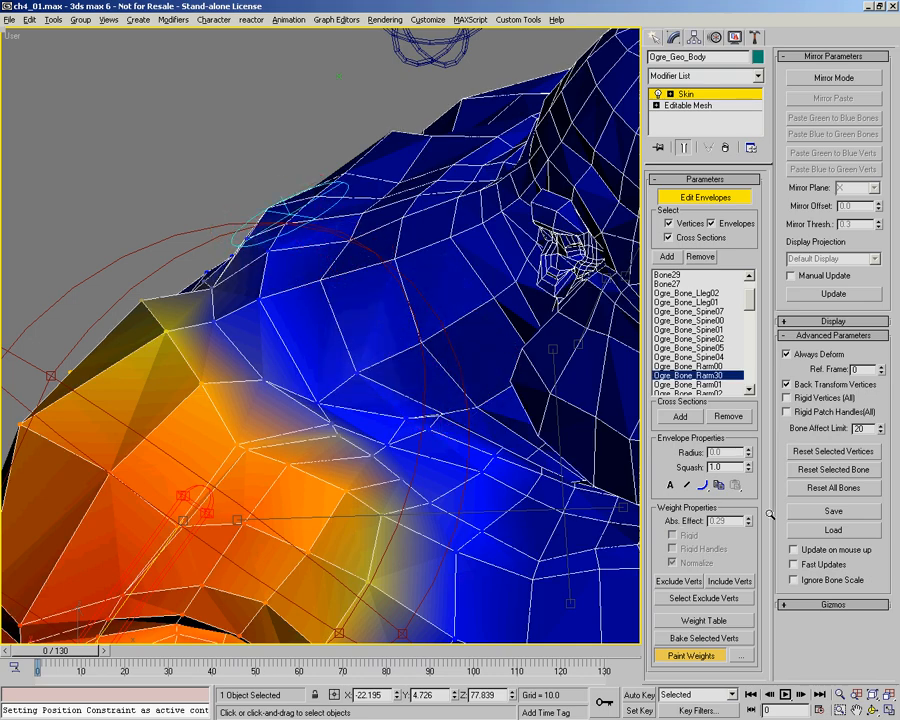
{"action": "mouse_move", "coordinate": [317, 281]}
{"action": "middle_mouse_down", "text": "alt"}
{"action": "mouse_move", "coordinate": [325, 290]}
{"action": "mouse_move", "coordinate": [318, 284]}
{"action": "middle_mouse_up", "text": "alt"}
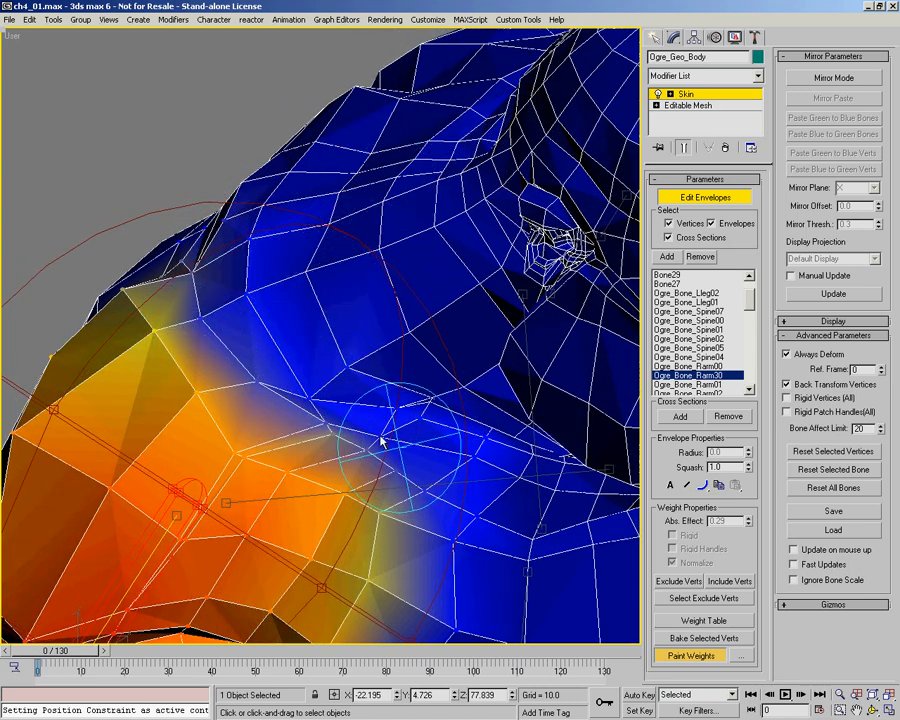
Step: Turn off envelope editing and examine the right shoulder's shape from several angles at frame 0
{"action": "scroll", "coordinate": [327, 308], "scroll_direction": "down", "scroll_amount": 6}
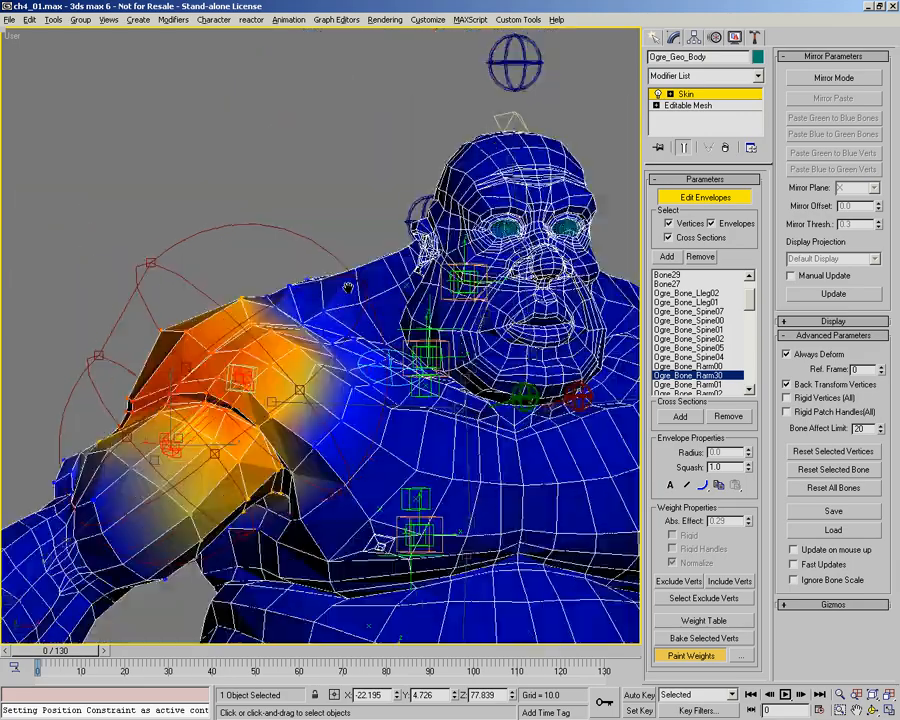
{"action": "middle_click_drag", "start_coordinate": [240, 220], "coordinate": [414, 288], "text": "alt"}
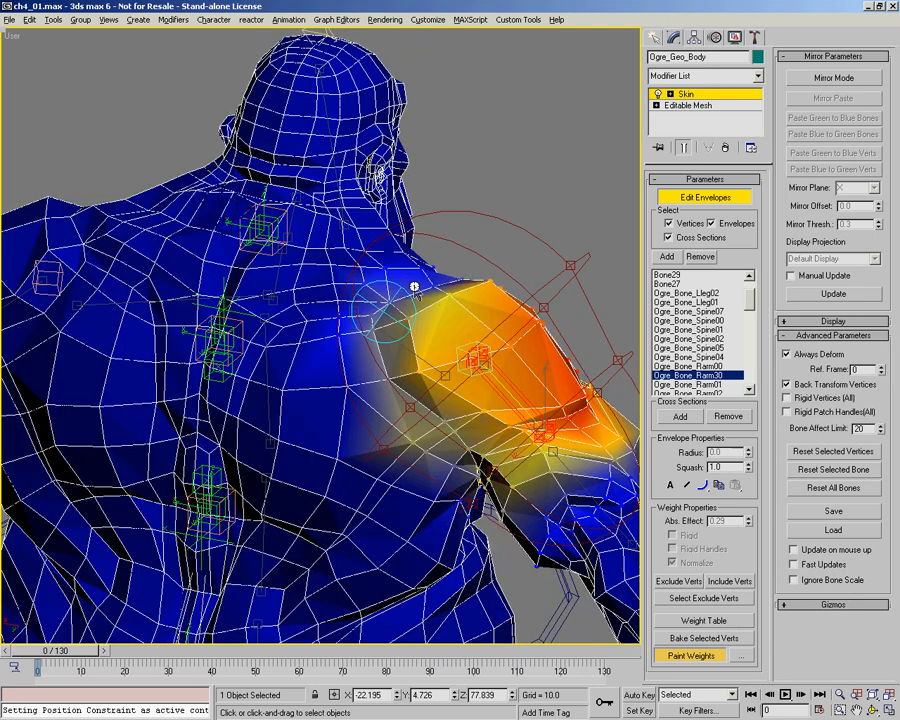
{"action": "middle_click_drag", "start_coordinate": [342, 277], "coordinate": [677, 217], "text": "alt"}
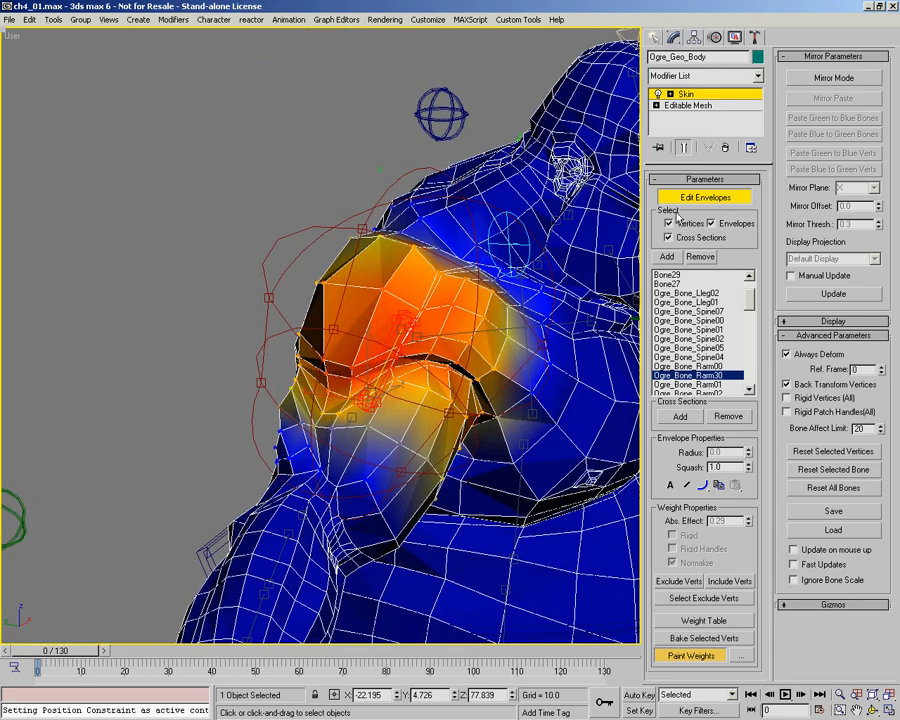
{"action": "left_click", "coordinate": [692, 199]}
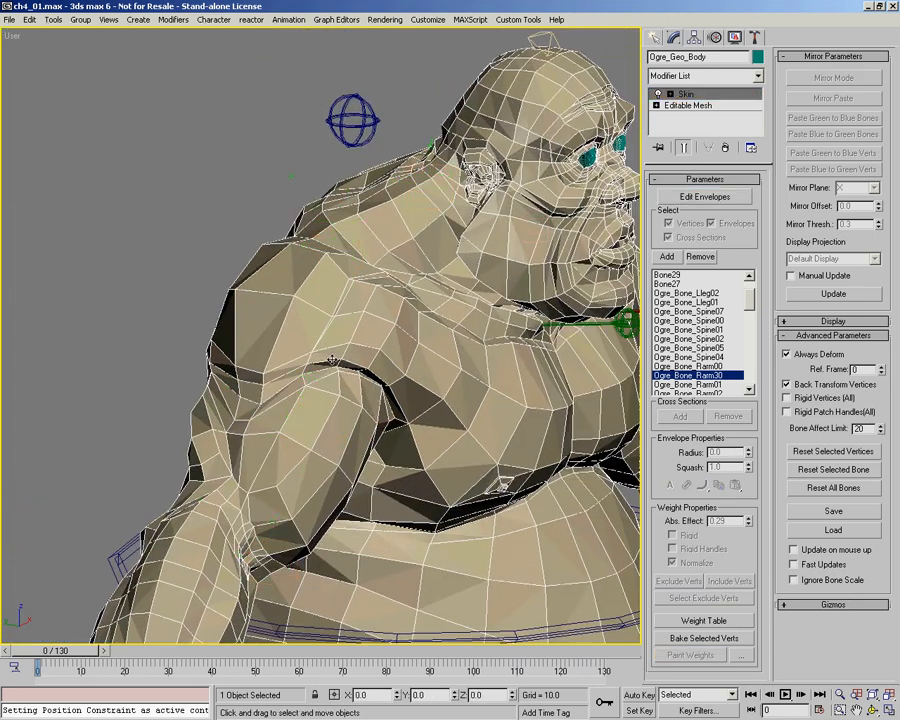
{"action": "key", "text": "f"}
{"action": "scroll", "coordinate": [319, 295], "scroll_direction": "down", "scroll_amount": 1}
{"action": "middle_click_drag", "start_coordinate": [319, 295], "coordinate": [340, 362]}
{"action": "middle_click_drag", "start_coordinate": [290, 579], "coordinate": [297, 356]}
{"action": "scroll", "coordinate": [300, 350], "scroll_direction": "up", "scroll_amount": 6}
{"action": "middle_click_drag", "start_coordinate": [324, 290], "coordinate": [307, 412]}
{"action": "scroll", "coordinate": [320, 380], "scroll_direction": "up", "scroll_amount": 1}
{"action": "key", "text": "alt+z"}
{"action": "mouse_move", "coordinate": [300, 248]}
{"action": "left_mouse_down"}
{"action": "mouse_move", "coordinate": [269, 207]}
{"action": "mouse_move", "coordinate": [269, 187]}
{"action": "left_mouse_up"}
Step: Create a new bone in the front wireframe view, running from just above the right shoulder joint toward the neck
{"action": "key", "text": "F3"}
{"action": "right_click", "coordinate": [269, 187]}
{"action": "right_click", "coordinate": [269, 188]}
{"action": "right_click", "coordinate": [268, 222]}
{"action": "left_click", "coordinate": [656, 37]}
{"action": "left_click", "coordinate": [757, 60]}
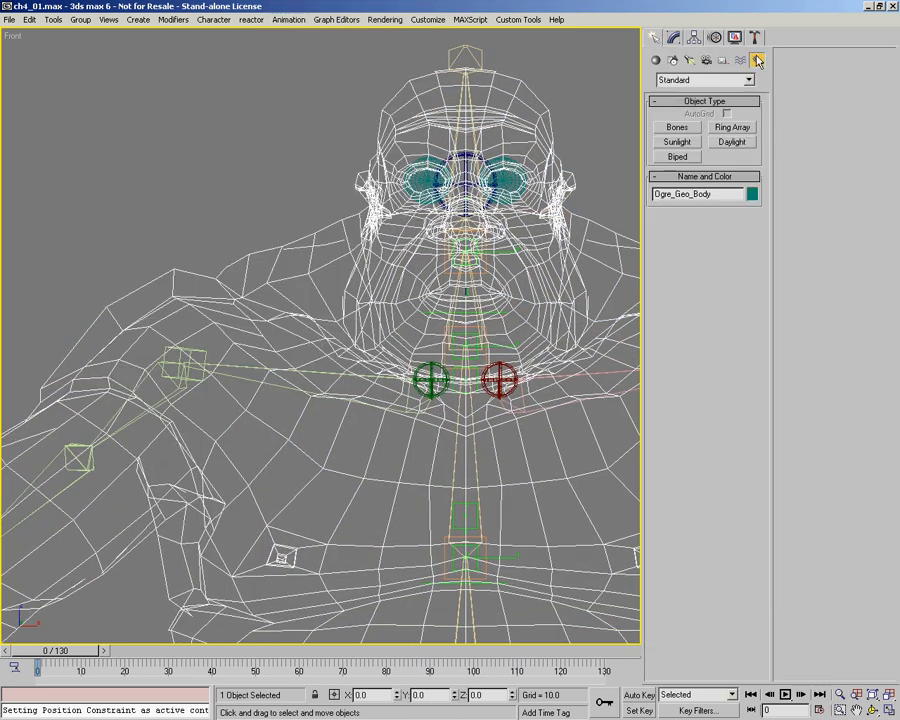
{"action": "left_click", "coordinate": [676, 128]}
{"action": "middle_click_drag", "start_coordinate": [421, 361], "coordinate": [381, 372]}
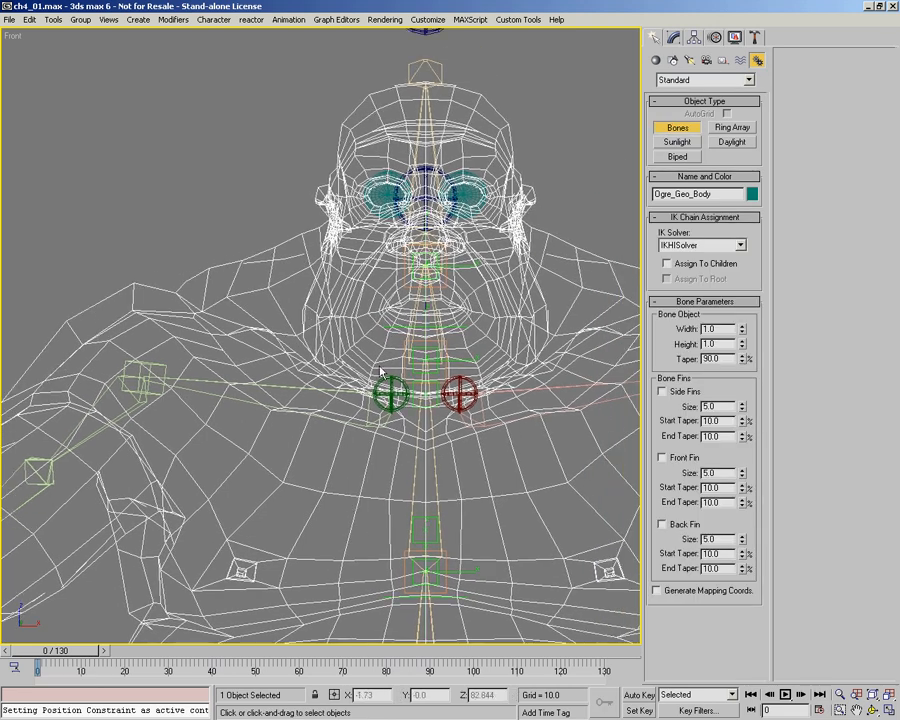
{"action": "left_click", "coordinate": [131, 344]}
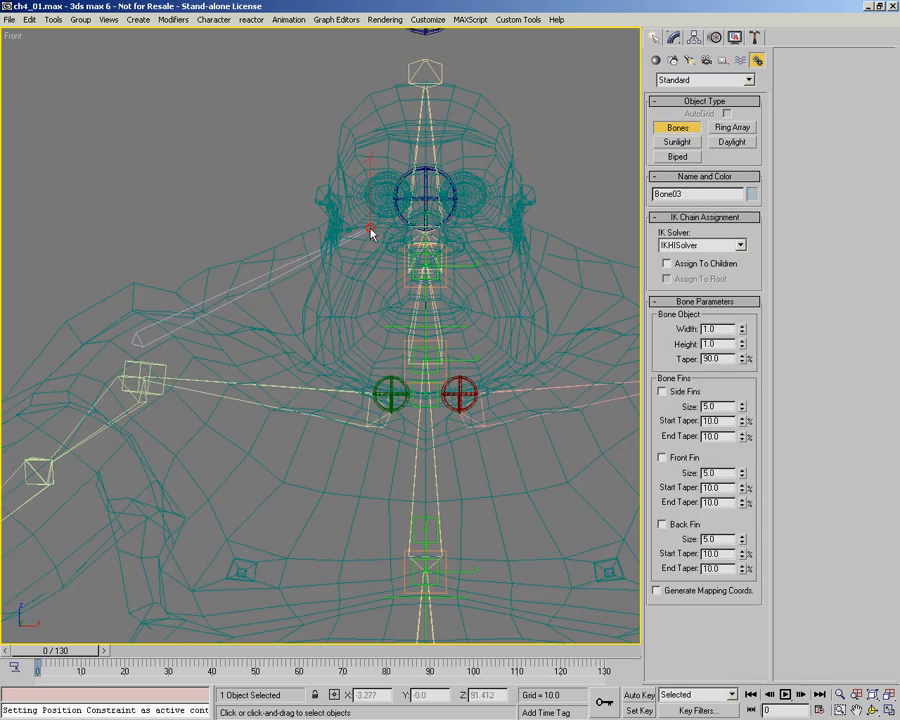
{"action": "right_click", "coordinate": [370, 232]}
Step: Select the new shoulder bone and move it back into the upper shoulder, checking its depth against the shaded body
{"action": "left_click", "coordinate": [143, 340]}
{"action": "key", "text": "ctrl+r"}
{"action": "left_click_drag", "start_coordinate": [200, 342], "coordinate": [277, 345]}
{"action": "mouse_move", "coordinate": [277, 345]}
{"action": "middle_mouse_down"}
{"action": "mouse_move", "coordinate": [402, 345]}
{"action": "mouse_move", "coordinate": [407, 157]}
{"action": "middle_mouse_up"}
{"action": "key", "text": "F3"}
{"action": "left_click_drag", "start_coordinate": [356, 391], "coordinate": [263, 370]}
{"action": "key", "text": "F3"}
{"action": "mouse_move", "coordinate": [297, 368]}
{"action": "middle_mouse_down", "text": "alt"}
{"action": "mouse_move", "coordinate": [358, 358]}
{"action": "mouse_move", "coordinate": [184, 348]}
{"action": "middle_mouse_up", "text": "alt"}
Step: Open Bone Tools, enable Bone Edit Mode and reposition the end of the new shoulder bone beside the neck
{"action": "right_click", "coordinate": [62, 354], "text": "alt"}
{"action": "left_click", "coordinate": [50, 310]}
{"action": "right_click", "coordinate": [50, 310], "text": "ctrl"}
{"action": "left_click", "coordinate": [28, 296]}
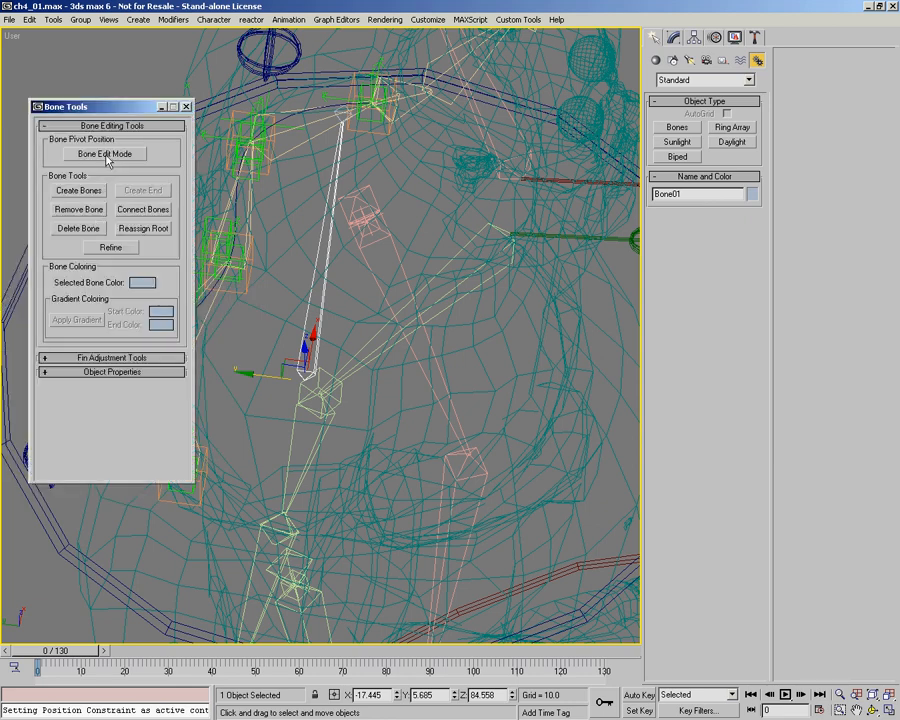
{"action": "left_click", "coordinate": [345, 113]}
{"action": "left_click_drag", "start_coordinate": [302, 117], "coordinate": [385, 122]}
{"action": "middle_click_drag", "start_coordinate": [430, 305], "coordinate": [474, 183], "text": "alt"}
Step: Set the reference coordinate system to Local, fine-tune the shoulder bone's end and leave Bone Edit Mode
{"action": "right_click", "coordinate": [490, 260]}
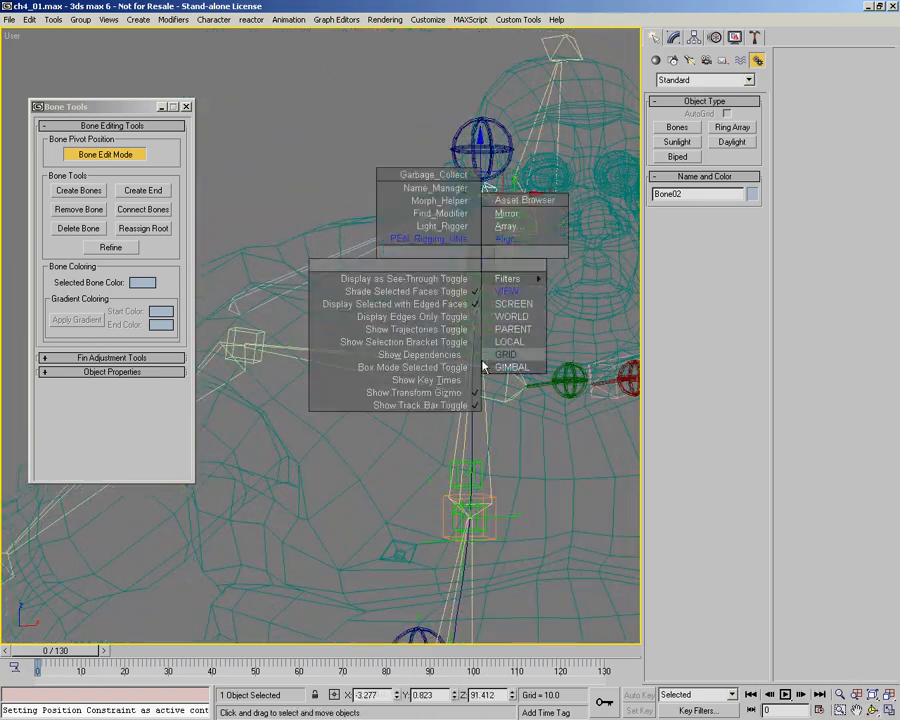
{"action": "left_click", "coordinate": [523, 249]}
{"action": "middle_click_drag", "start_coordinate": [484, 172], "coordinate": [388, 253], "text": "alt"}
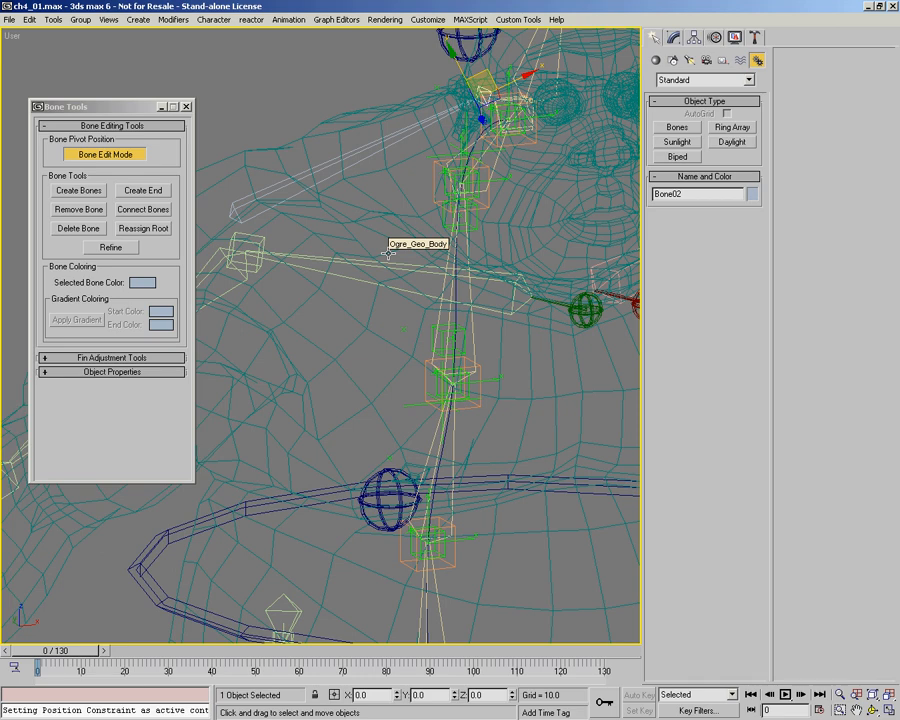
{"action": "key", "text": "f"}
{"action": "middle_click_drag", "start_coordinate": [315, 490], "coordinate": [383, 379]}
{"action": "scroll", "coordinate": [347, 232], "scroll_direction": "up", "scroll_amount": 13}
{"action": "scroll", "coordinate": [347, 235], "scroll_direction": "down", "scroll_amount": 2}
{"action": "scroll", "coordinate": [383, 379], "scroll_direction": "up", "scroll_amount": 3}
{"action": "left_click", "coordinate": [121, 155]}
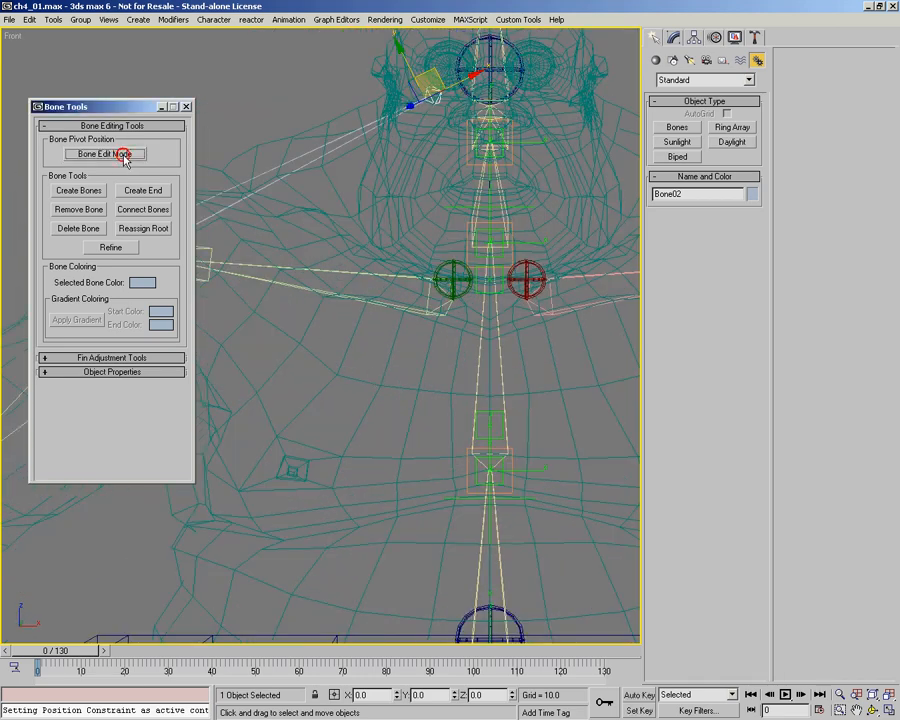
Step: Create a second bone in the front view, running from beside the lower chest spine joint up to the right shoulder joint
{"action": "left_click_drag", "start_coordinate": [180, 107], "coordinate": [150, 107]}
{"action": "middle_click_drag", "start_coordinate": [340, 396], "coordinate": [402, 299]}
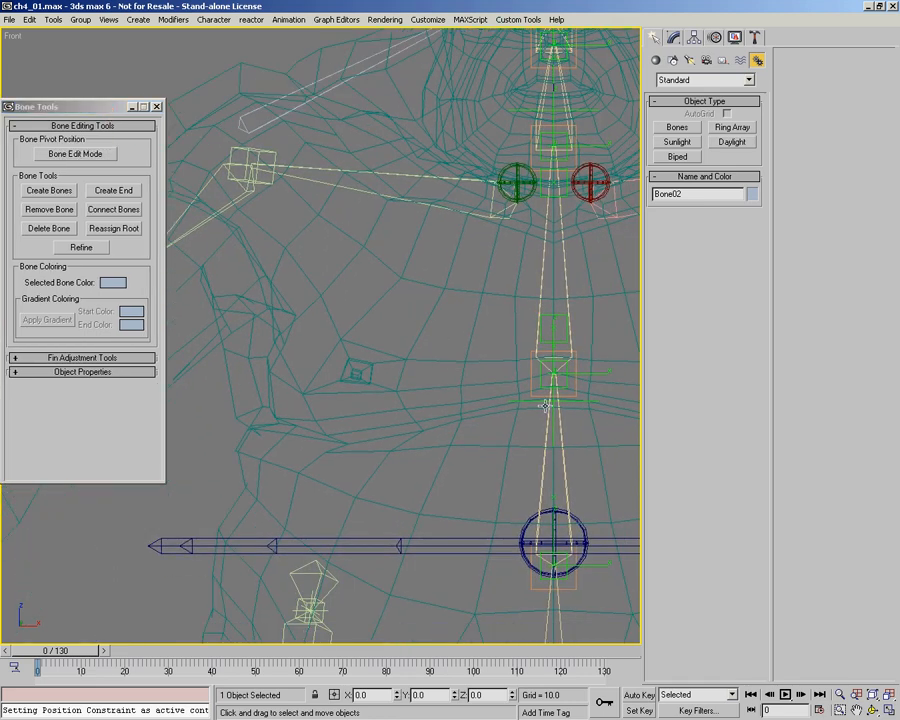
{"action": "right_click", "coordinate": [418, 387]}
{"action": "left_click", "coordinate": [360, 327]}
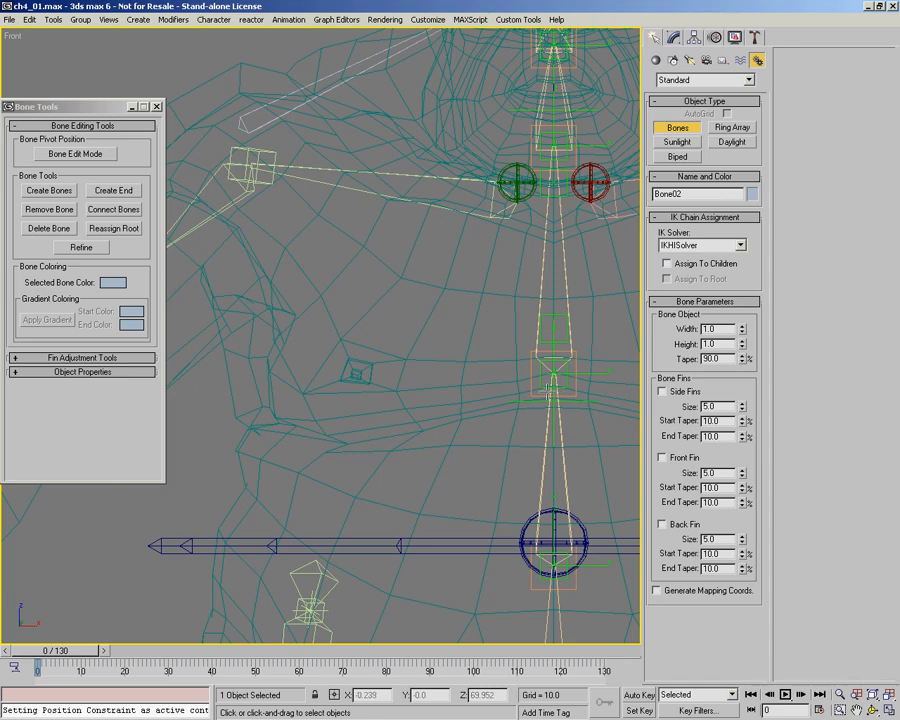
{"action": "left_click", "coordinate": [531, 398]}
{"action": "left_click", "coordinate": [253, 195]}
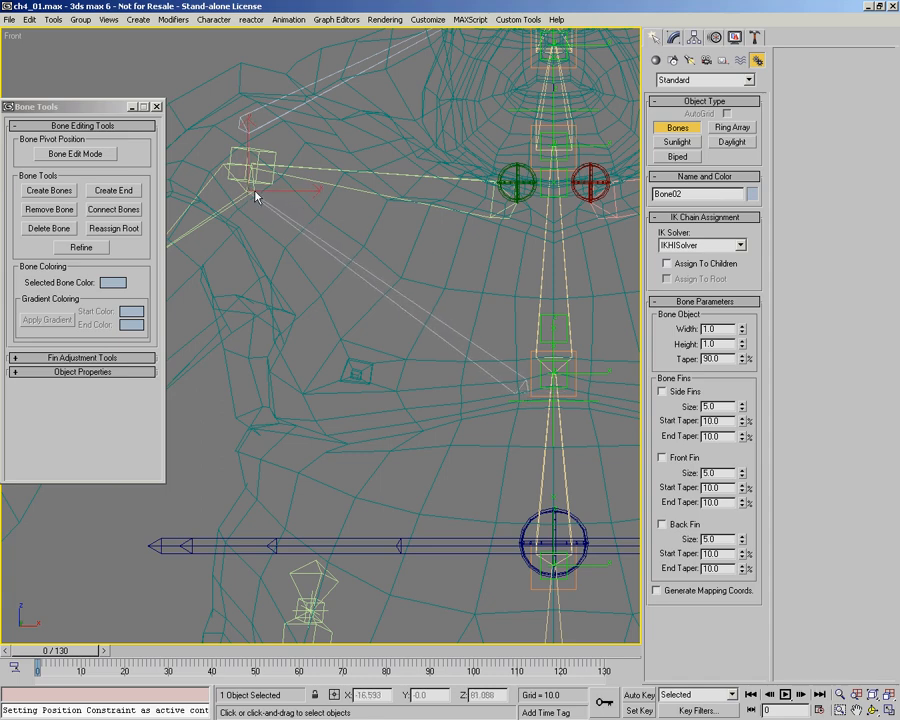
{"action": "right_click", "coordinate": [254, 195]}
Step: Select the new chest bone and move it forward to the front of the right pectoral, checking it against the shaded body
{"action": "key", "text": "w"}
{"action": "left_click", "coordinate": [484, 347]}
{"action": "middle_click_drag", "start_coordinate": [356, 270], "coordinate": [410, 305], "text": "alt"}
{"action": "mouse_move", "coordinate": [461, 261]}
{"action": "left_mouse_down"}
{"action": "mouse_move", "coordinate": [601, 282]}
{"action": "mouse_move", "coordinate": [578, 283]}
{"action": "left_mouse_up"}
{"action": "key", "text": "F3"}
{"action": "middle_click_drag", "start_coordinate": [553, 284], "coordinate": [412, 302], "text": "alt"}
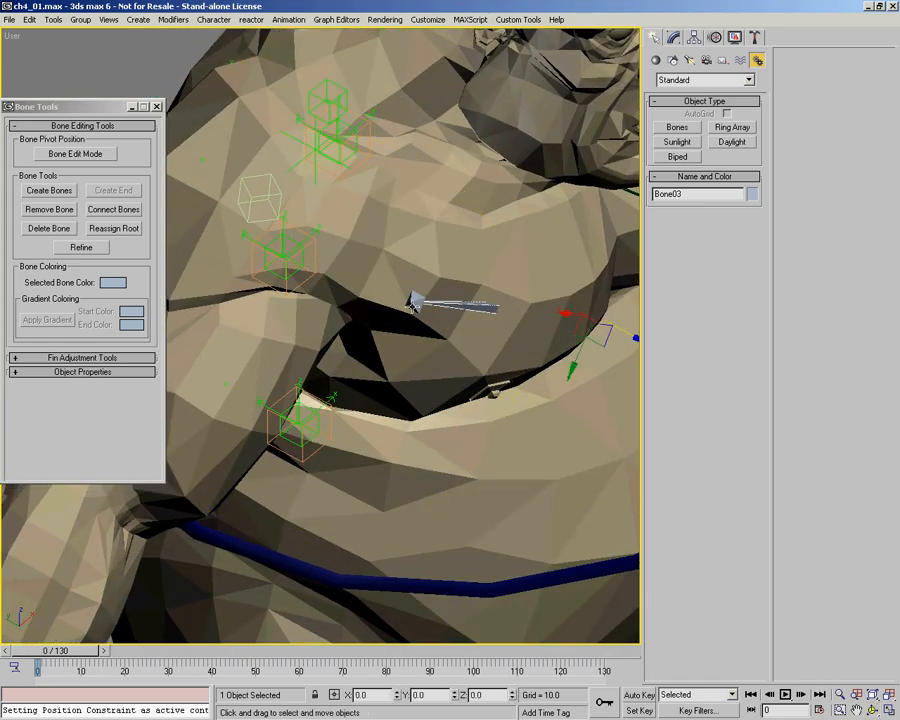
Step: Enable Bone Edit Mode and move the chest bone's end back towards the right shoulder joint, checking its placement in wireframe
{"action": "left_click", "coordinate": [412, 302]}
{"action": "left_click", "coordinate": [98, 152]}
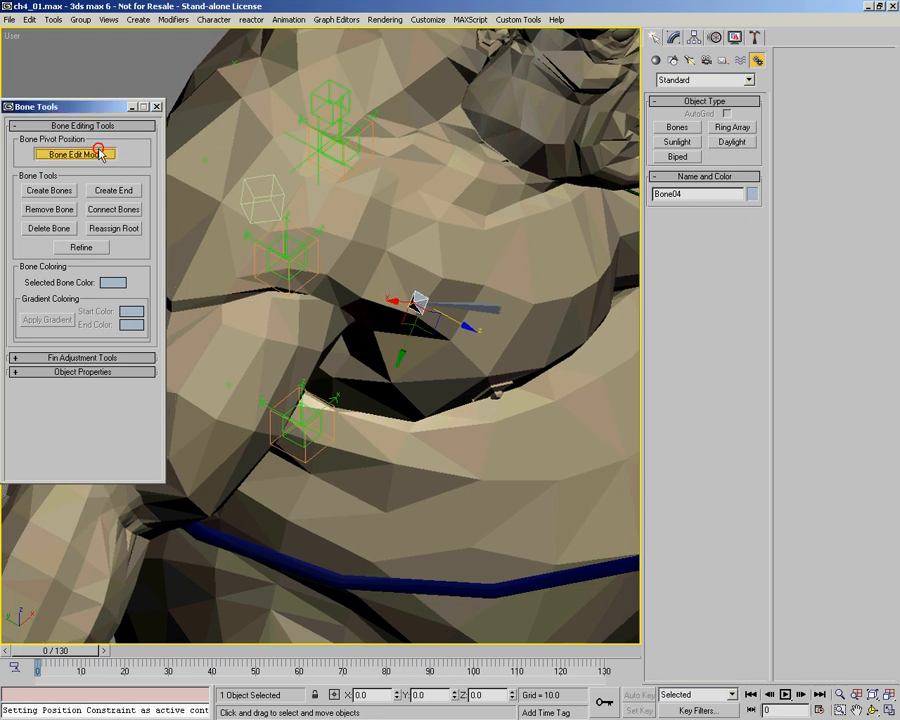
{"action": "left_click_drag", "start_coordinate": [464, 327], "coordinate": [369, 292]}
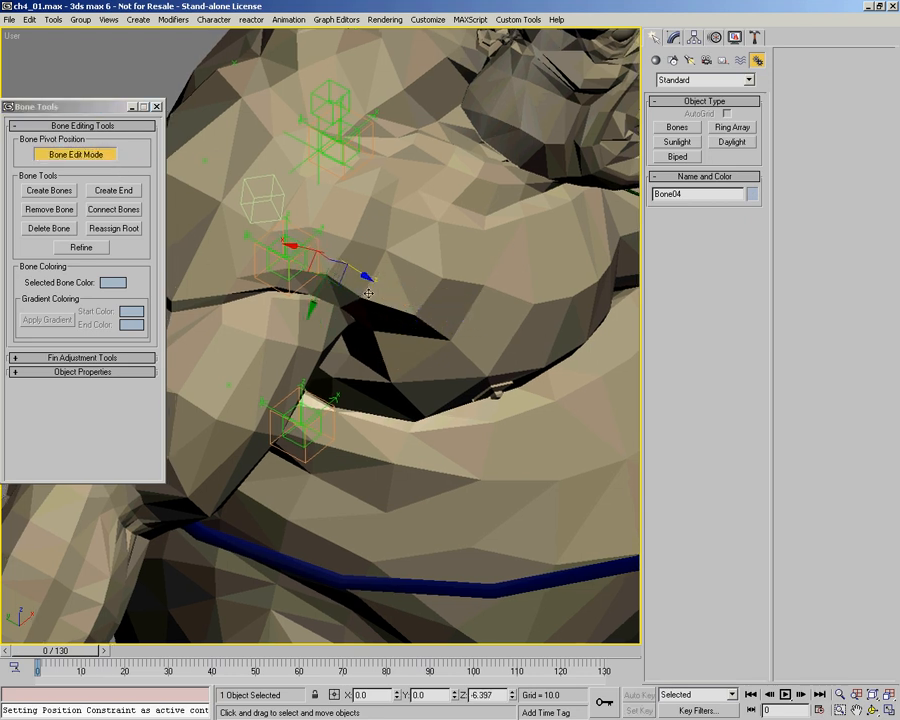
{"action": "mouse_move", "coordinate": [384, 303]}
{"action": "middle_mouse_down", "text": "alt"}
{"action": "mouse_move", "coordinate": [307, 251]}
{"action": "mouse_move", "coordinate": [300, 235]}
{"action": "middle_mouse_up", "text": "alt"}
{"action": "mouse_move", "coordinate": [300, 235]}
{"action": "middle_mouse_down", "text": "ctrl+alt"}
{"action": "mouse_move", "coordinate": [297, 273]}
{"action": "mouse_move", "coordinate": [362, 280]}
{"action": "mouse_move", "coordinate": [329, 246]}
{"action": "mouse_move", "coordinate": [336, 298]}
{"action": "mouse_move", "coordinate": [354, 303]}
{"action": "middle_mouse_up", "text": "ctrl+alt"}
{"action": "key", "text": "F3"}
{"action": "middle_click_drag", "start_coordinate": [412, 300], "coordinate": [348, 285]}
{"action": "middle_click_drag", "start_coordinate": [306, 260], "coordinate": [305, 212], "text": "ctrl+alt"}
{"action": "middle_click_drag", "start_coordinate": [305, 212], "coordinate": [360, 326], "text": "alt"}
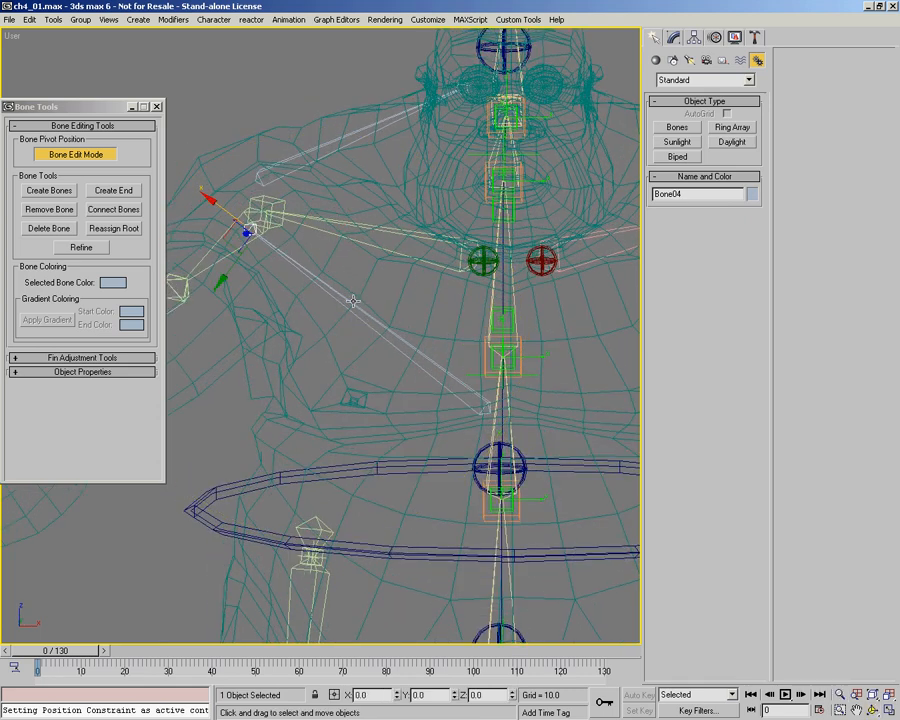
Step: Select the shoulder and chest bones together with their ends and set their bone stretch type to Squash
{"action": "double_click", "coordinate": [352, 304]}
{"action": "left_click", "coordinate": [294, 157], "text": "ctrl"}
{"action": "right_click", "coordinate": [304, 168]}
{"action": "left_click", "coordinate": [277, 194]}
{"action": "left_click", "coordinate": [102, 373]}
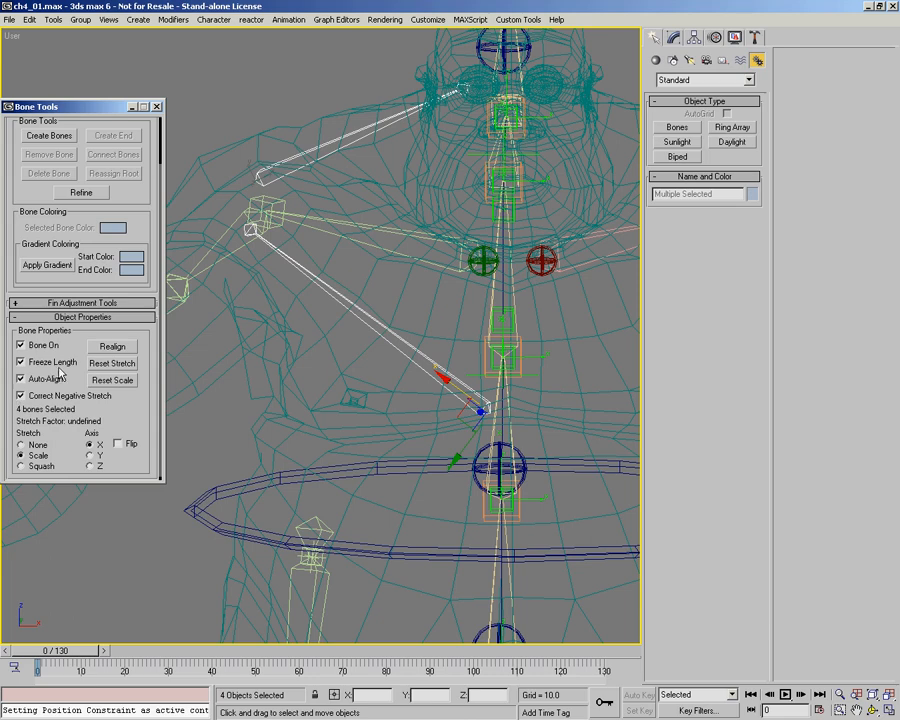
{"action": "middle_click_drag", "start_coordinate": [315, 277], "coordinate": [294, 242], "text": "alt"}
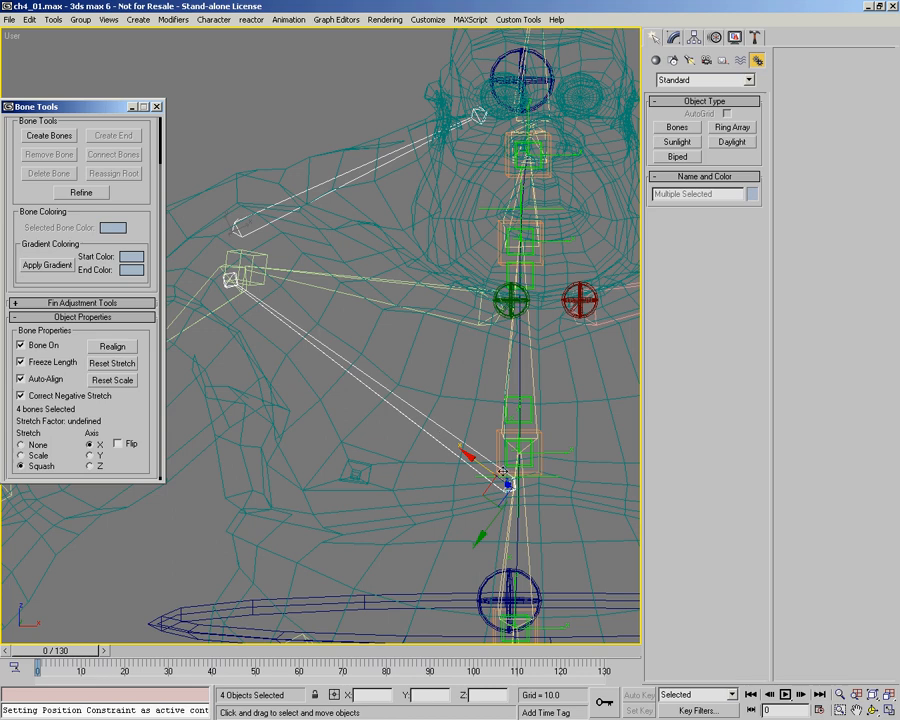
{"action": "middle_click_drag", "start_coordinate": [408, 291], "coordinate": [406, 296]}
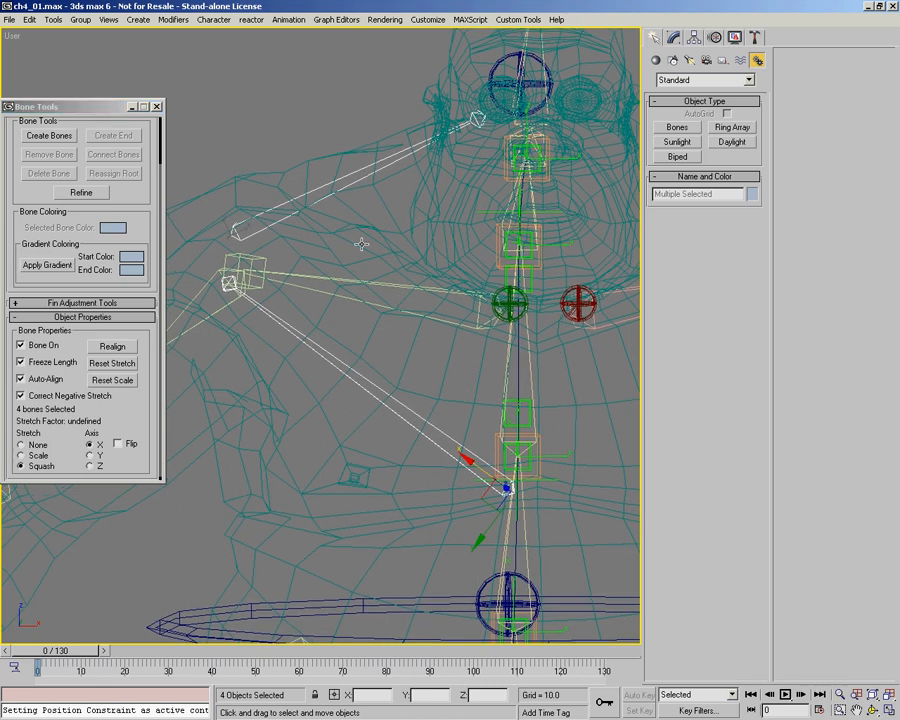
{"action": "left_click", "coordinate": [321, 186]}
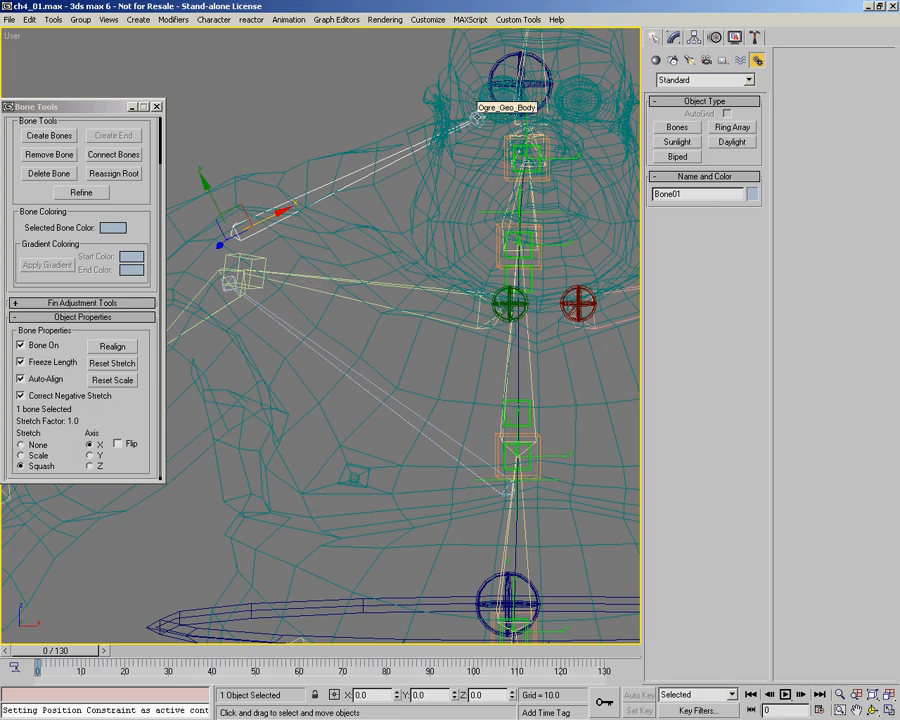
{"action": "middle_click_drag", "start_coordinate": [477, 117], "coordinate": [458, 154]}
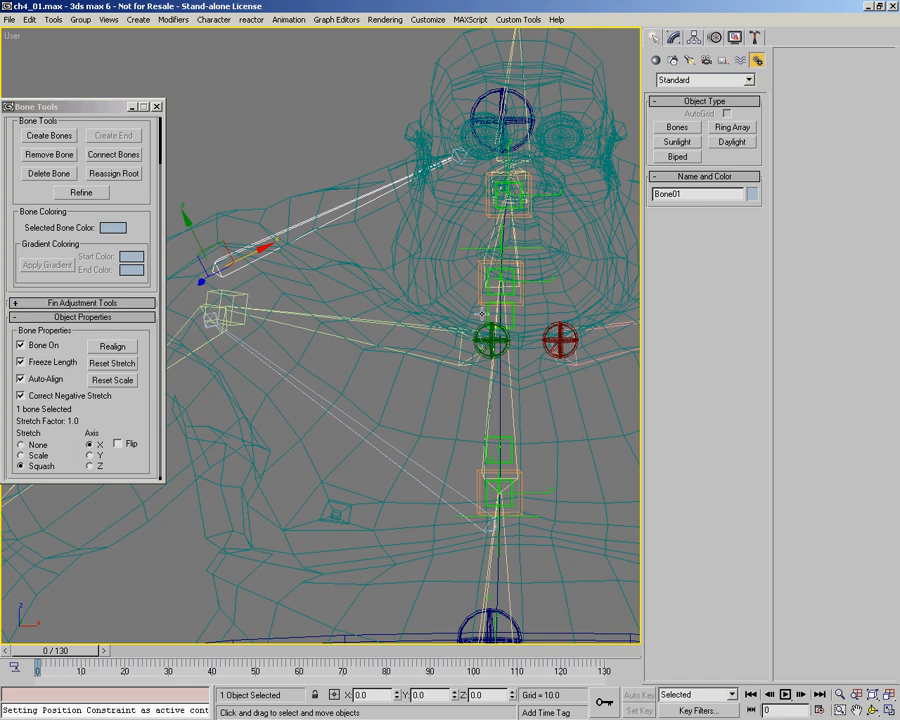
{"action": "middle_click_drag", "start_coordinate": [369, 473], "coordinate": [398, 391]}
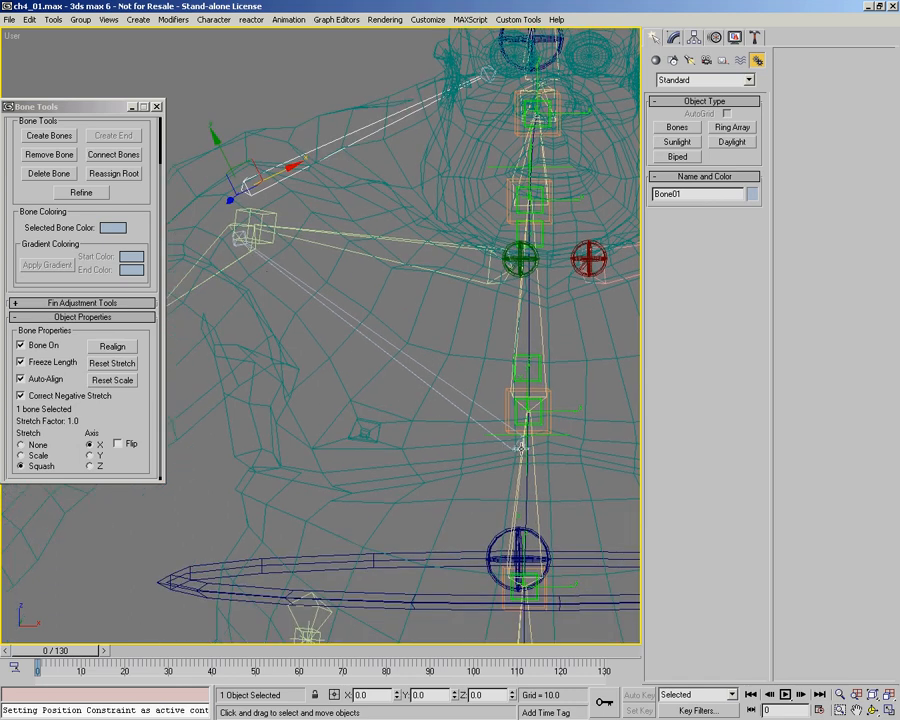
{"action": "left_click_drag", "start_coordinate": [426, 390], "coordinate": [462, 378]}
{"action": "right_click", "coordinate": [469, 382]}
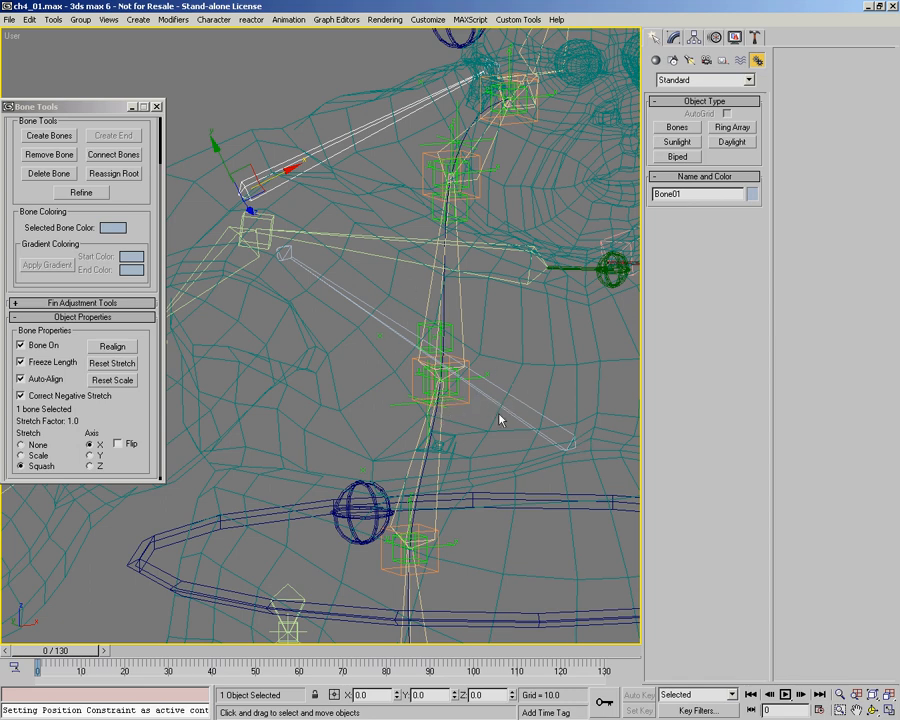
{"action": "middle_click_drag", "start_coordinate": [493, 477], "coordinate": [297, 265], "text": "alt"}
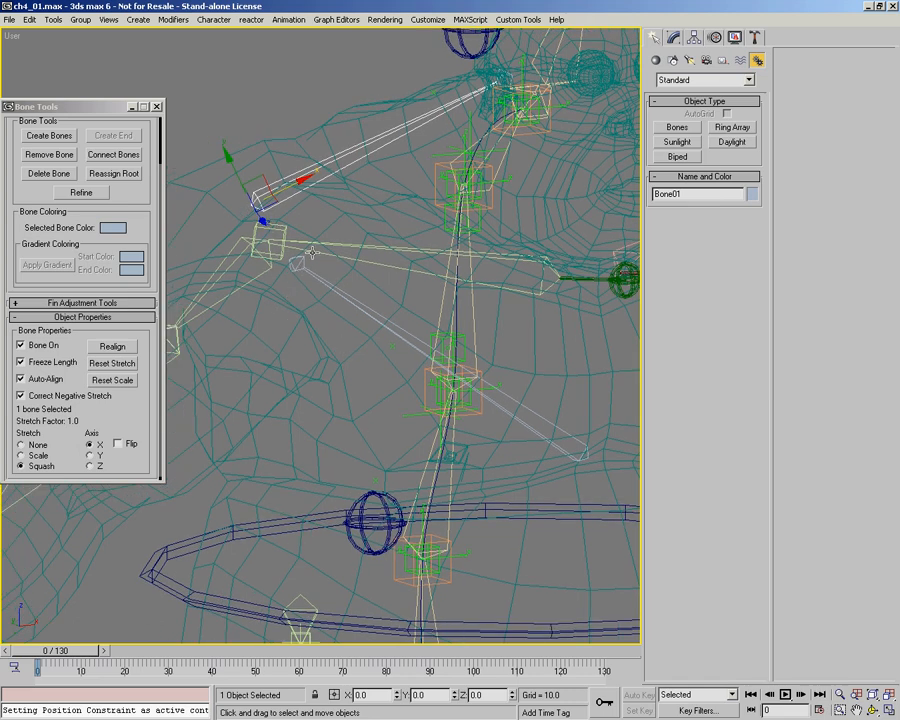
Step: Select the shoulder bone with its end and create point helpers on both using the extra utilities of PEN Rigging Utils
{"action": "double_click", "coordinate": [328, 162]}
{"action": "middle_click_drag", "start_coordinate": [349, 221], "coordinate": [348, 254]}
{"action": "key", "text": "ctrl+r"}
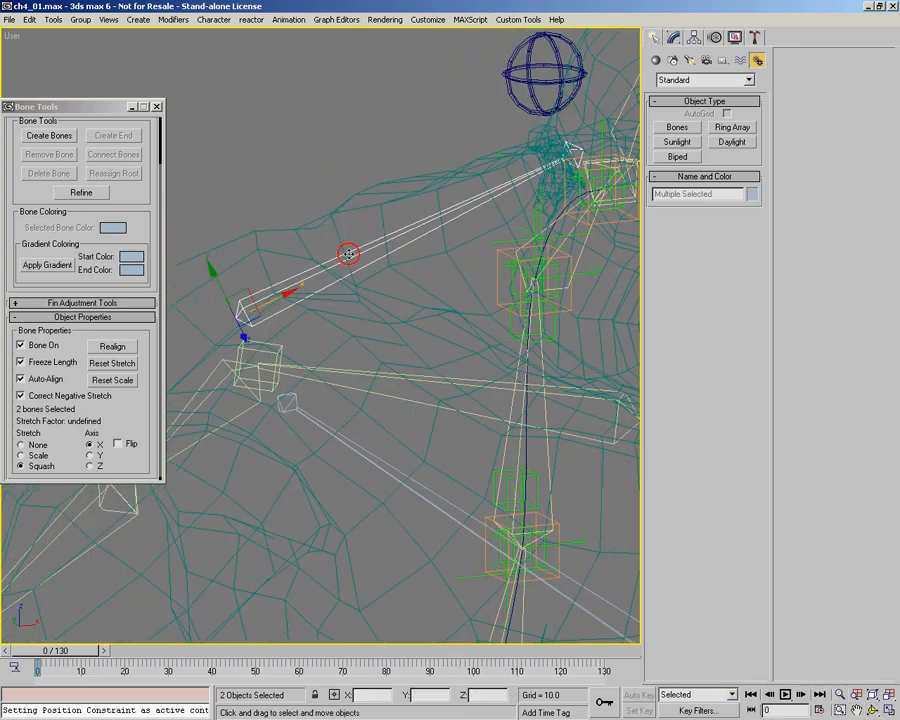
{"action": "middle_click_drag", "start_coordinate": [479, 316], "coordinate": [416, 315], "text": "alt"}
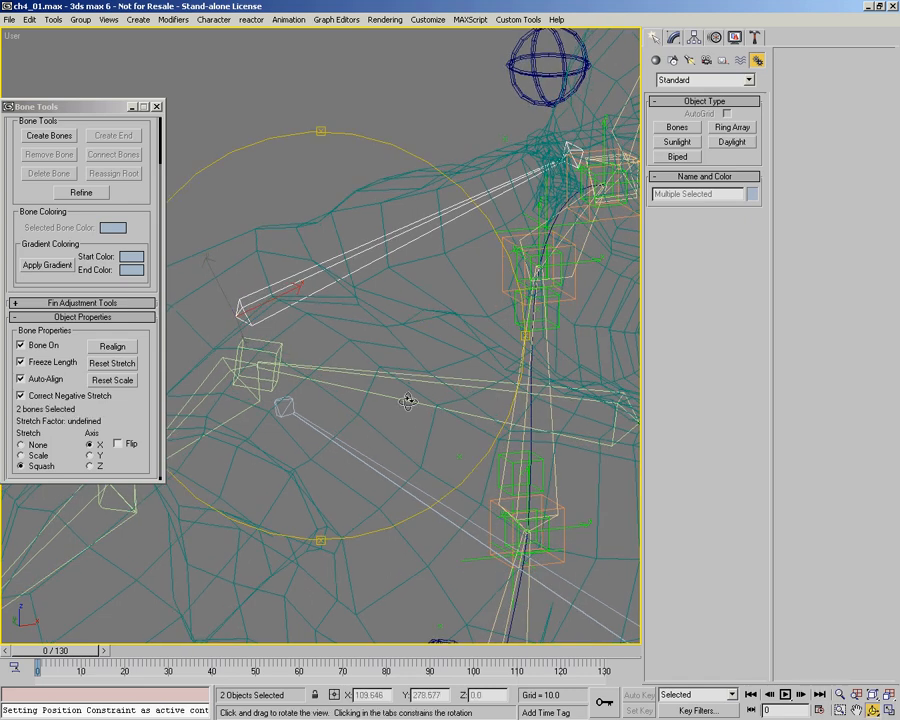
{"action": "middle_click_drag", "start_coordinate": [407, 401], "coordinate": [444, 373], "text": "alt"}
{"action": "right_click", "coordinate": [222, 390]}
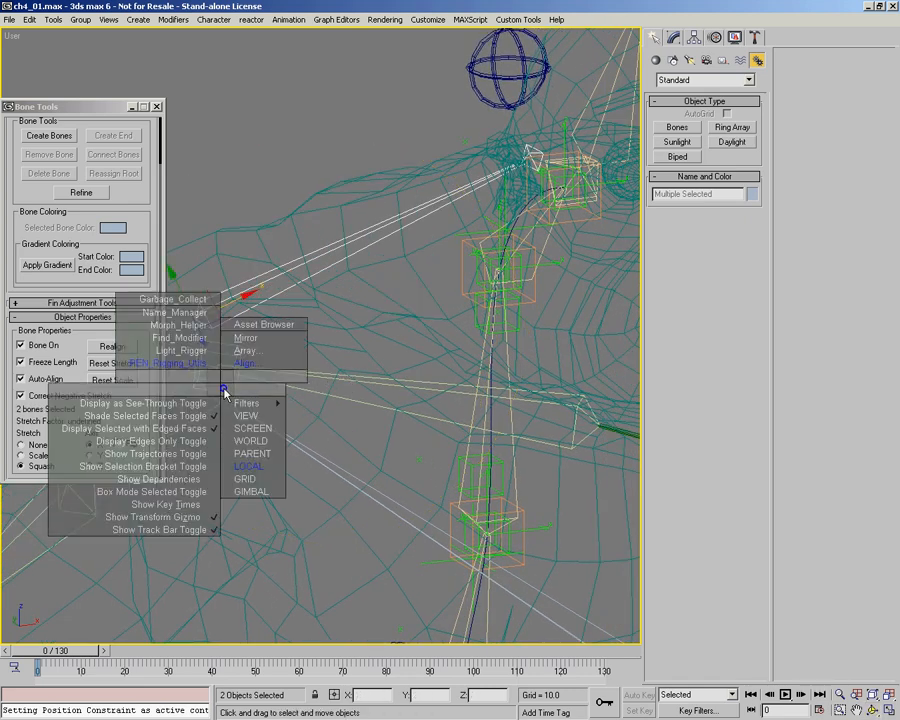
{"action": "left_click", "coordinate": [174, 363]}
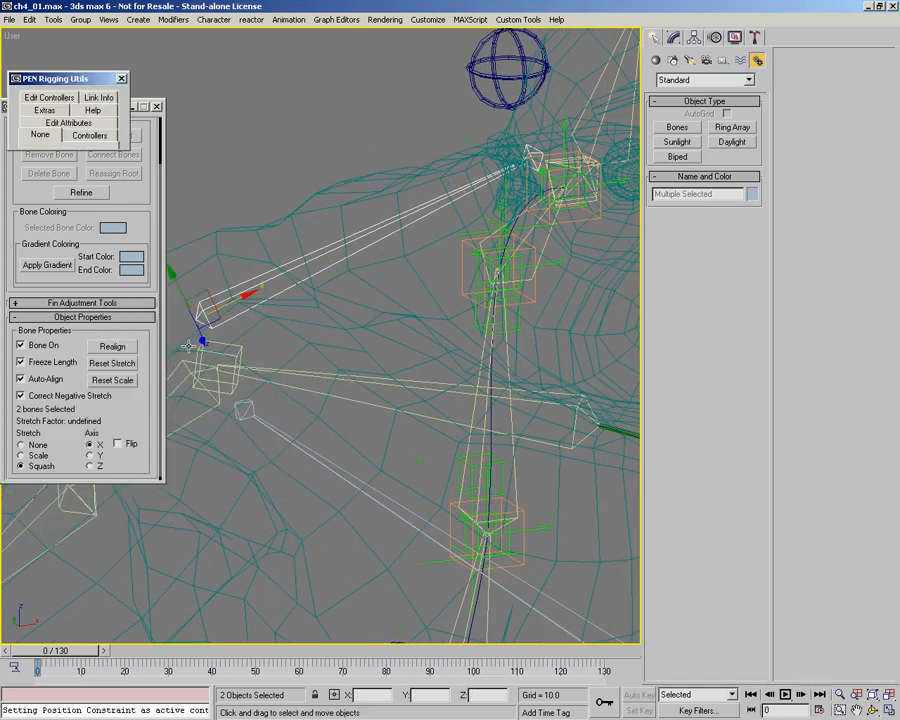
{"action": "left_click_drag", "start_coordinate": [66, 84], "coordinate": [67, 71]}
{"action": "left_click", "coordinate": [44, 97]}
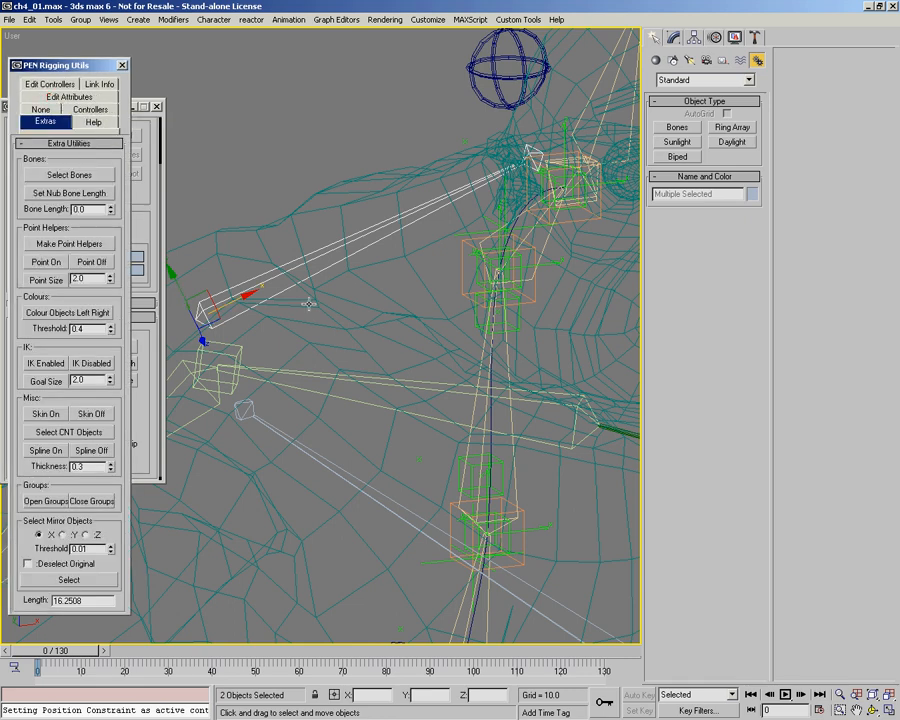
{"action": "middle_click_drag", "start_coordinate": [309, 303], "coordinate": [230, 260], "text": "alt"}
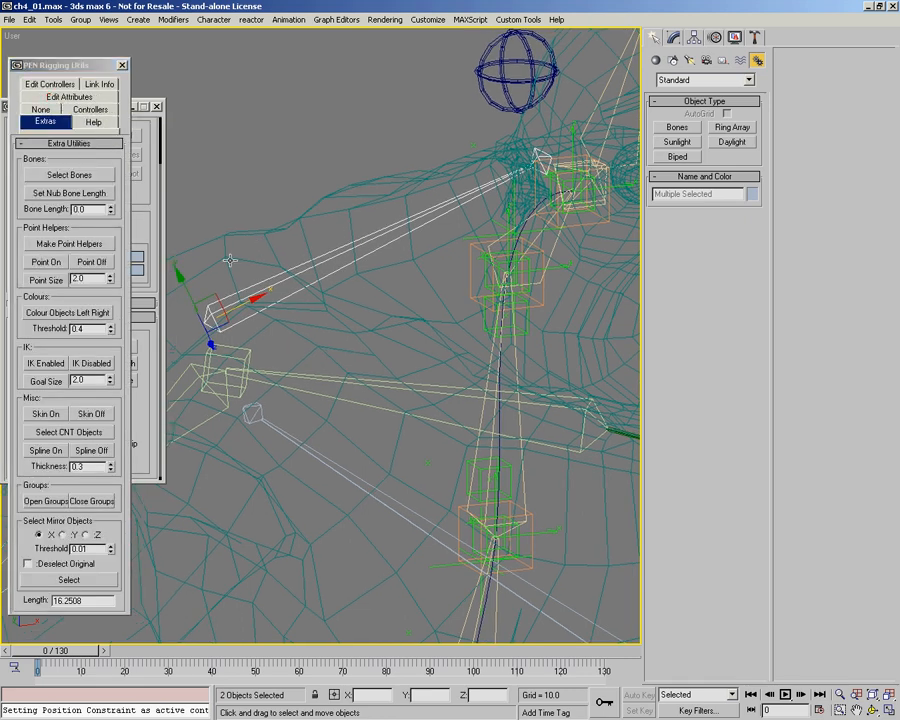
{"action": "left_click", "coordinate": [62, 243]}
{"action": "middle_click_drag", "start_coordinate": [393, 350], "coordinate": [406, 318]}
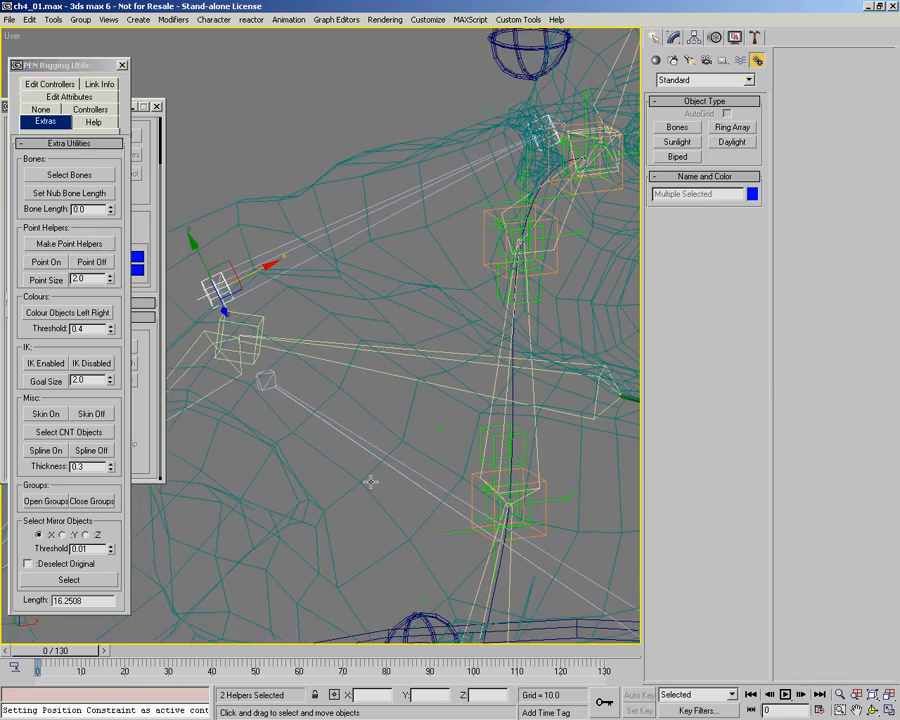
Step: Create point helpers on the chest bone and its end, and close PEN Rigging Utils
{"action": "left_click", "coordinate": [399, 465]}
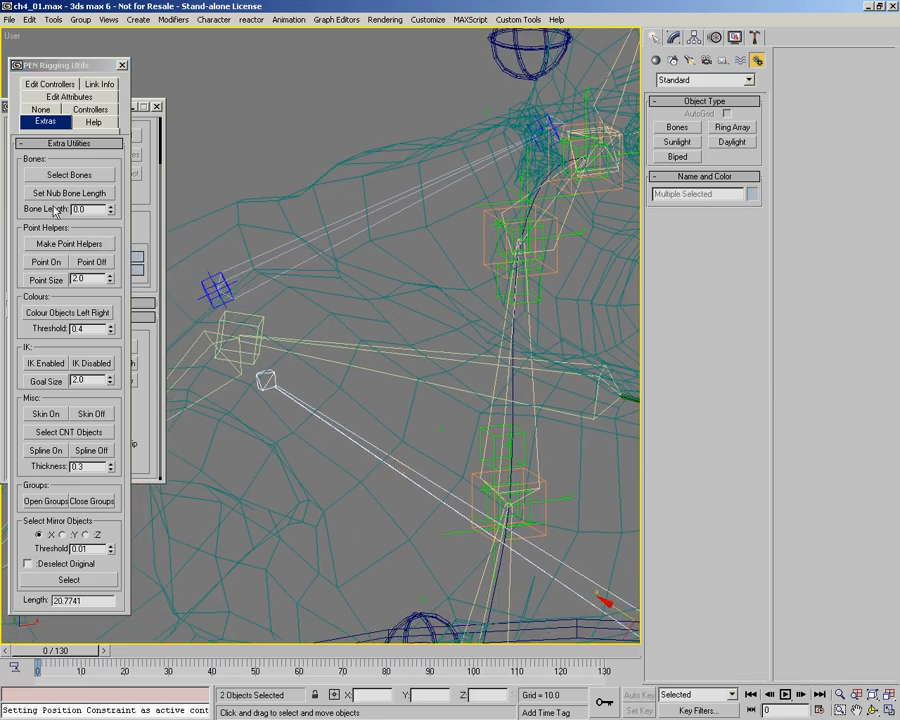
{"action": "left_click", "coordinate": [62, 243]}
{"action": "left_click", "coordinate": [42, 110]}
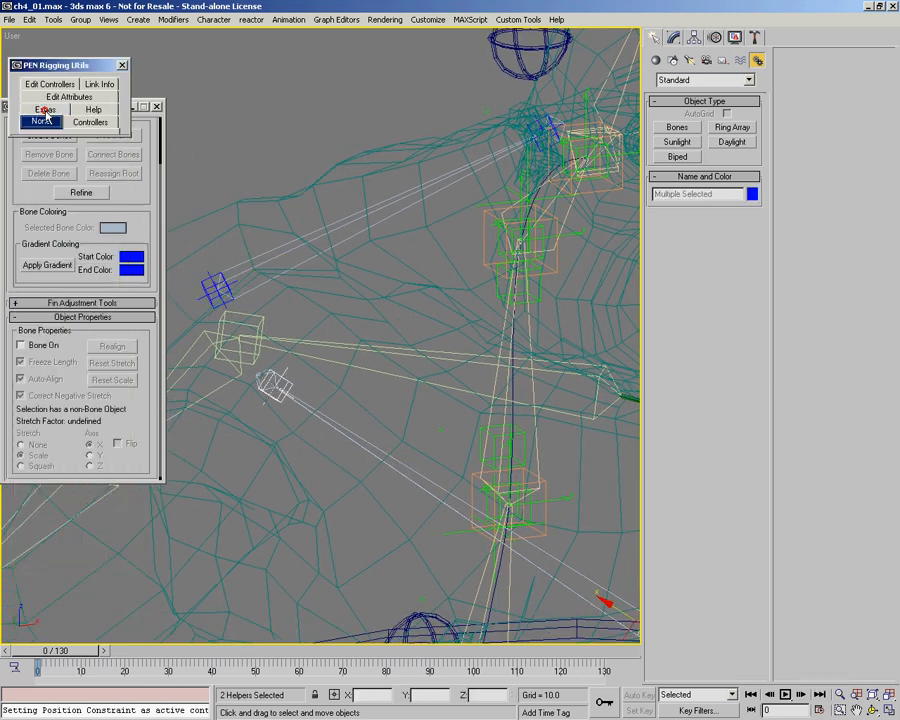
{"action": "left_click", "coordinate": [122, 66]}
Step: Assign a LookAt constraint to the shoulder bone, targeting the point helper at its end beside the neck
{"action": "middle_click_drag", "start_coordinate": [339, 408], "coordinate": [357, 386]}
{"action": "middle_click_drag", "start_coordinate": [310, 296], "coordinate": [303, 232]}
{"action": "middle_click_drag", "start_coordinate": [429, 336], "coordinate": [400, 348]}
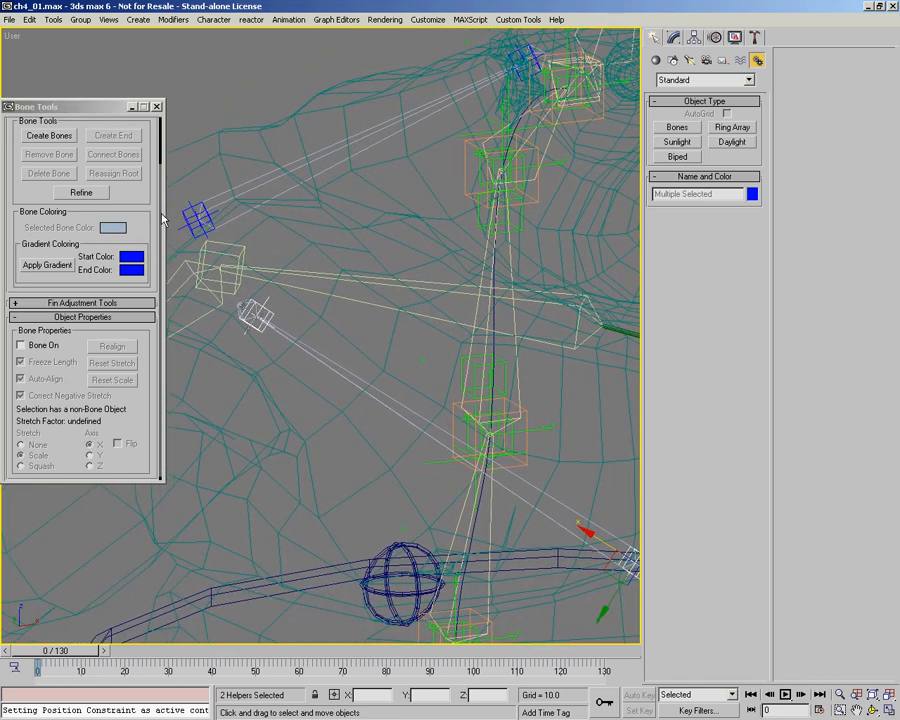
{"action": "left_click", "coordinate": [215, 196]}
{"action": "middle_click_drag", "start_coordinate": [301, 203], "coordinate": [317, 269]}
{"action": "middle_click_drag", "start_coordinate": [389, 283], "coordinate": [493, 271], "text": "alt"}
{"action": "middle_click_drag", "start_coordinate": [289, 199], "coordinate": [352, 316]}
{"action": "middle_click_drag", "start_coordinate": [363, 197], "coordinate": [358, 286], "text": "ctrl+alt"}
{"action": "middle_click_drag", "start_coordinate": [387, 355], "coordinate": [392, 326], "text": "ctrl+alt"}
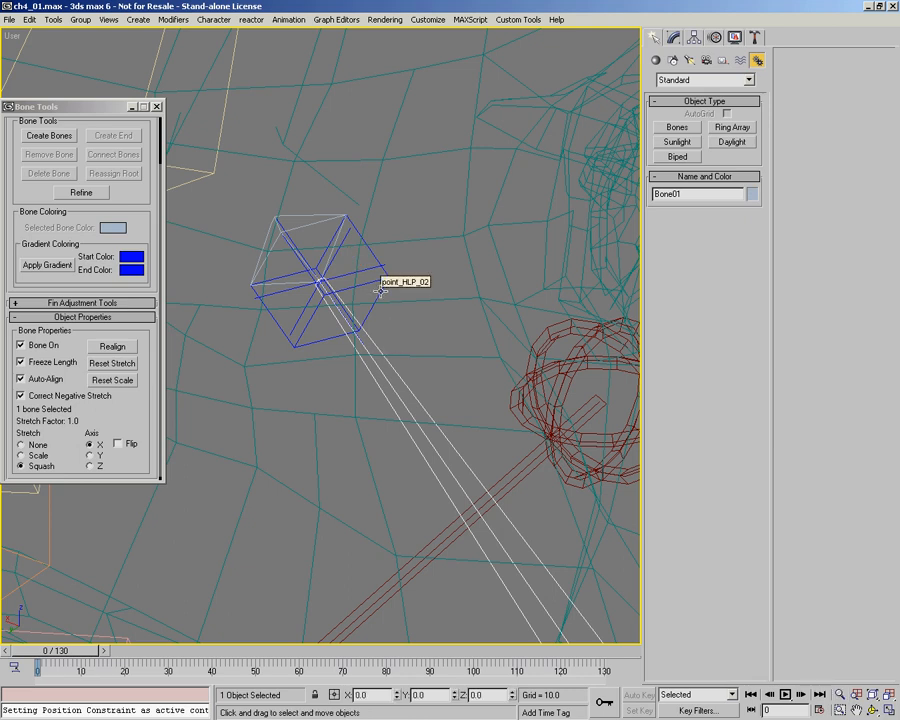
{"action": "middle_click_drag", "start_coordinate": [384, 295], "coordinate": [365, 286]}
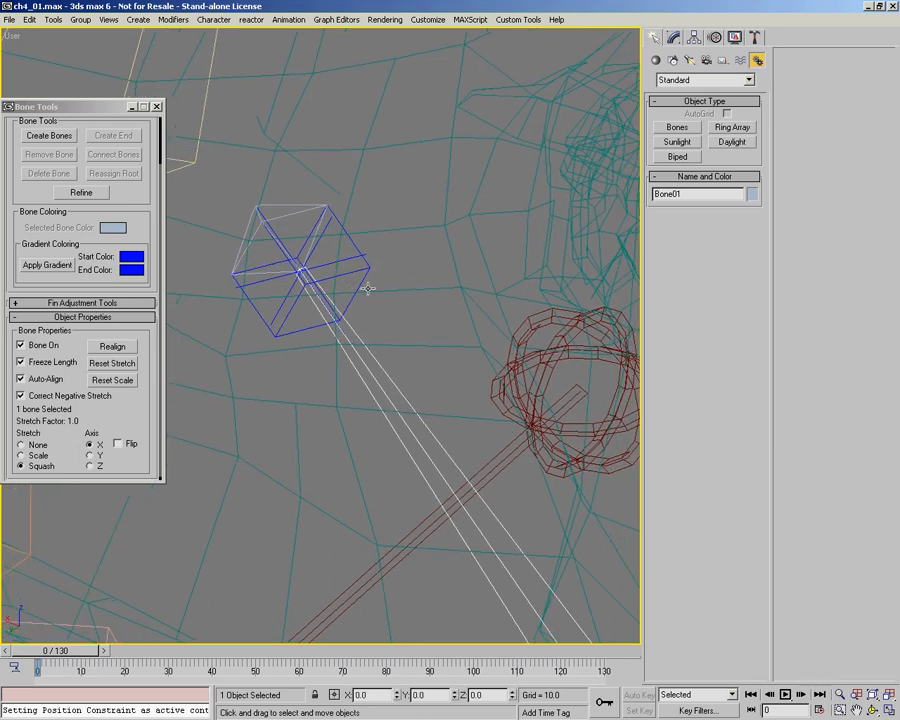
{"action": "right_click", "coordinate": [327, 360]}
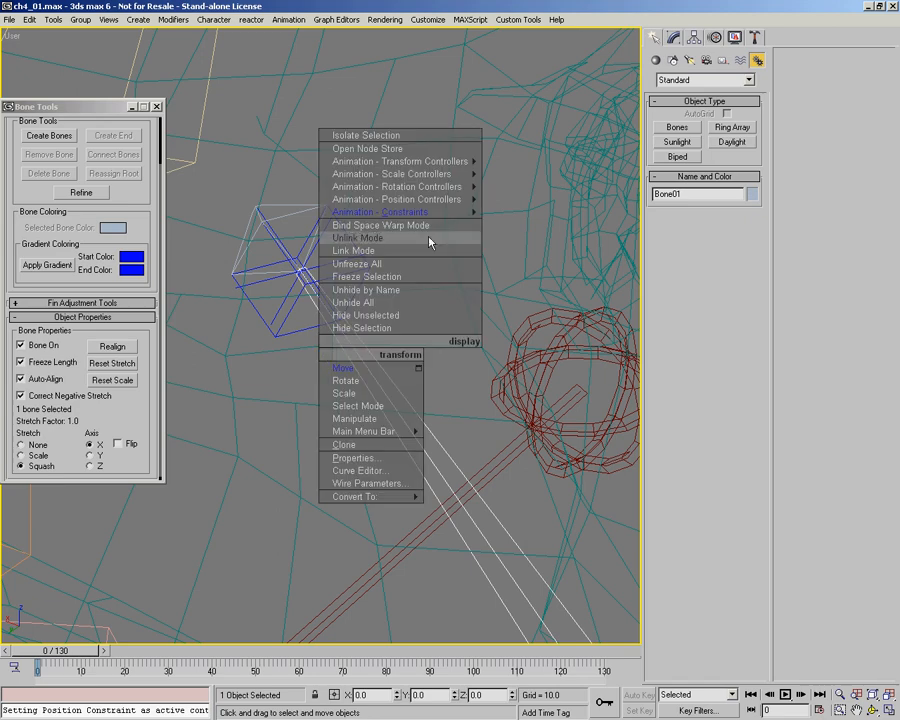
{"action": "mouse_move", "coordinate": [400, 212]}
{"action": "left_click", "coordinate": [555, 150]}
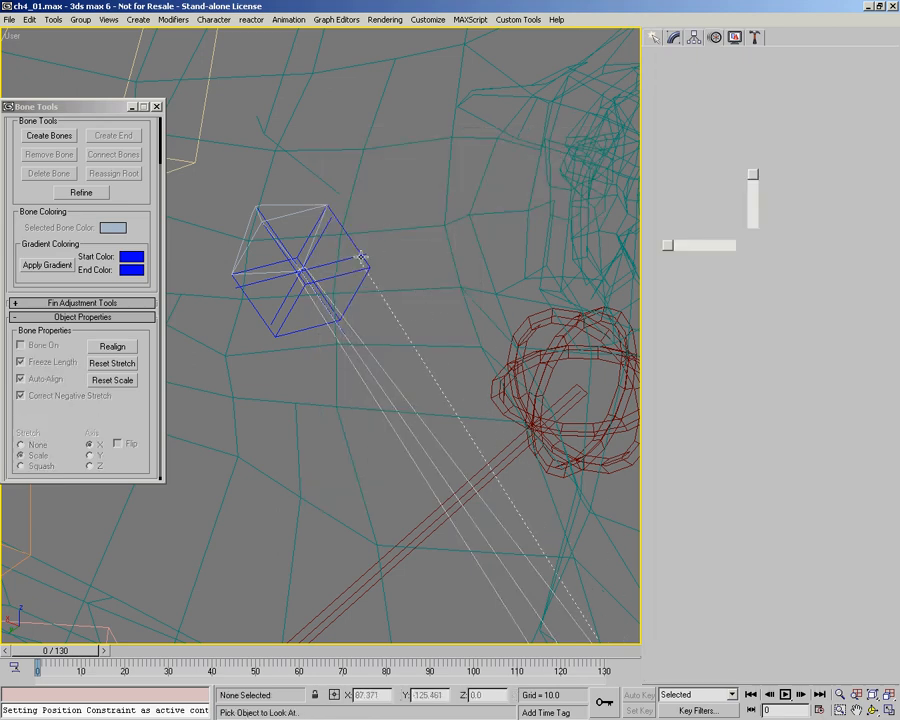
{"action": "left_click", "coordinate": [347, 329]}
Step: Disable absolute viewline length, set Viewline Length to 0.0 and replace the World upnode with the point helper at the bone's base
{"action": "scroll", "coordinate": [355, 320], "scroll_direction": "down", "scroll_amount": 6}
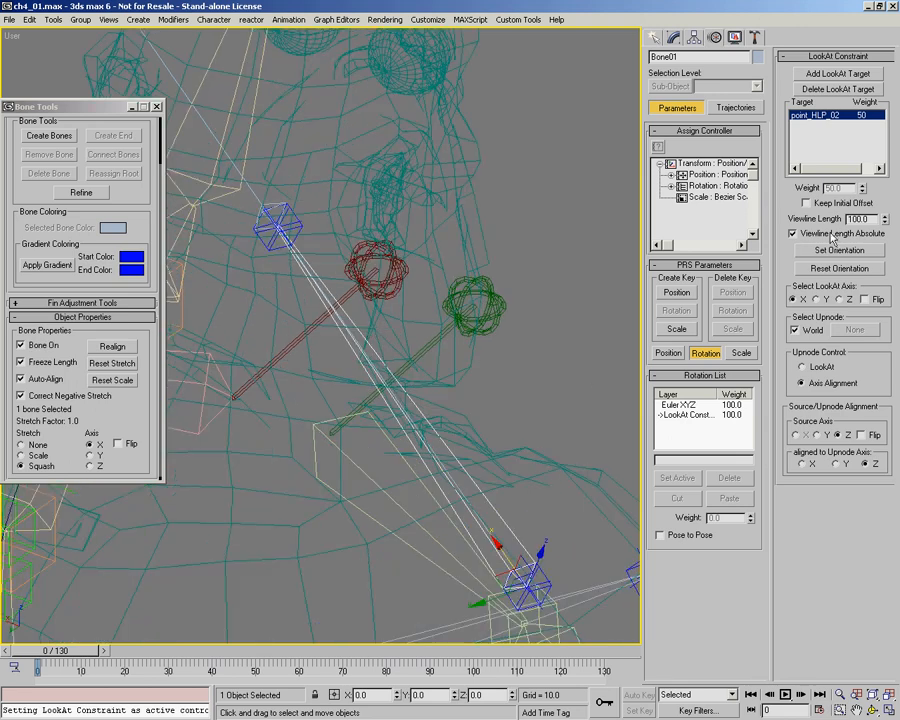
{"action": "middle_click_drag", "start_coordinate": [290, 323], "coordinate": [280, 266]}
{"action": "middle_click_drag", "start_coordinate": [518, 512], "coordinate": [479, 430]}
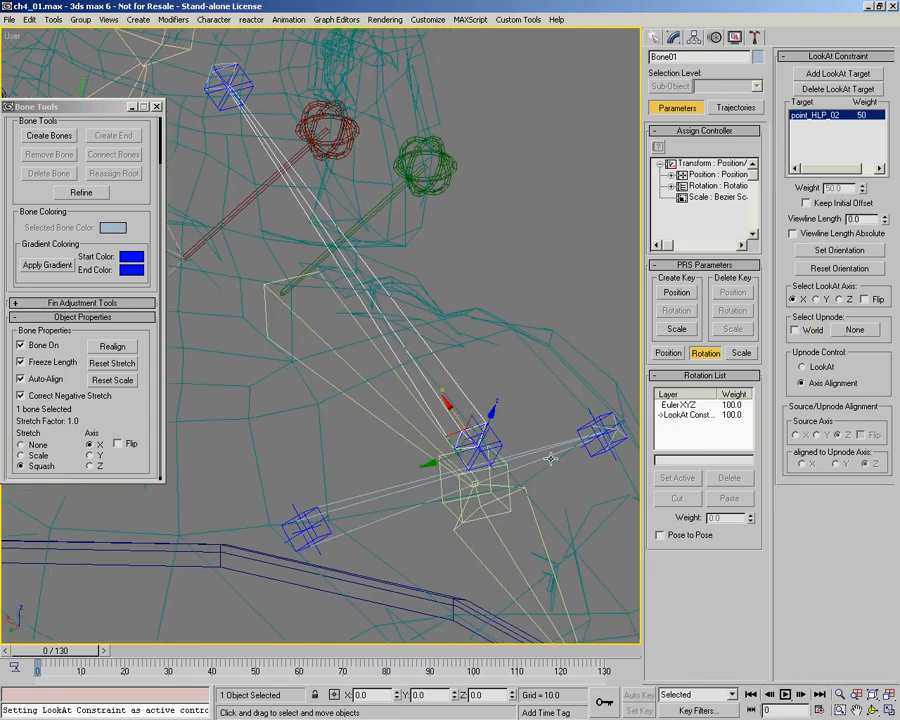
{"action": "scroll", "coordinate": [479, 446], "scroll_direction": "up", "scroll_amount": 5}
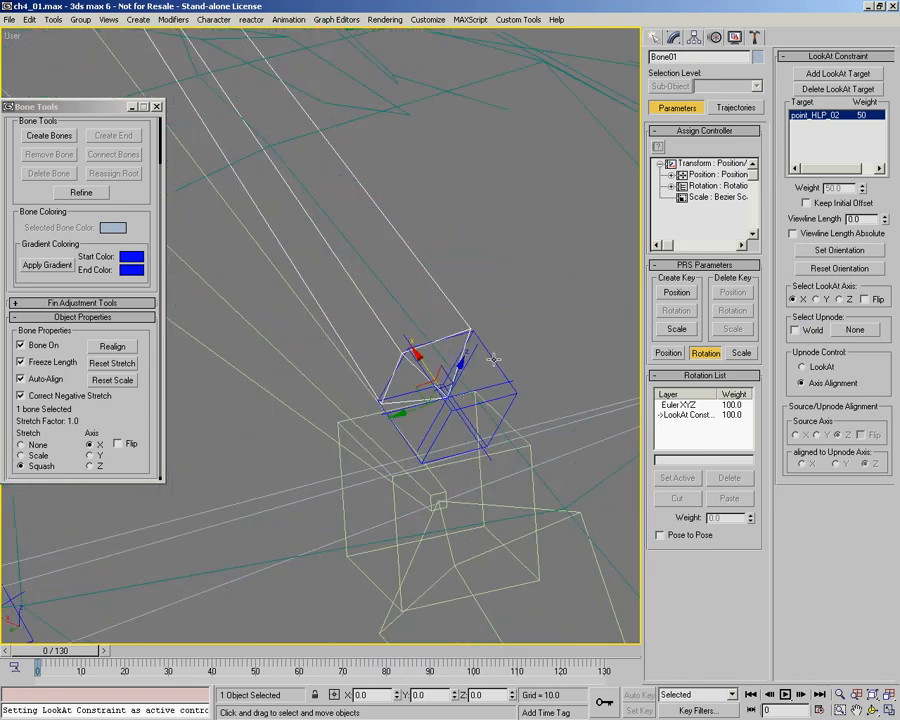
{"action": "left_click", "coordinate": [851, 331]}
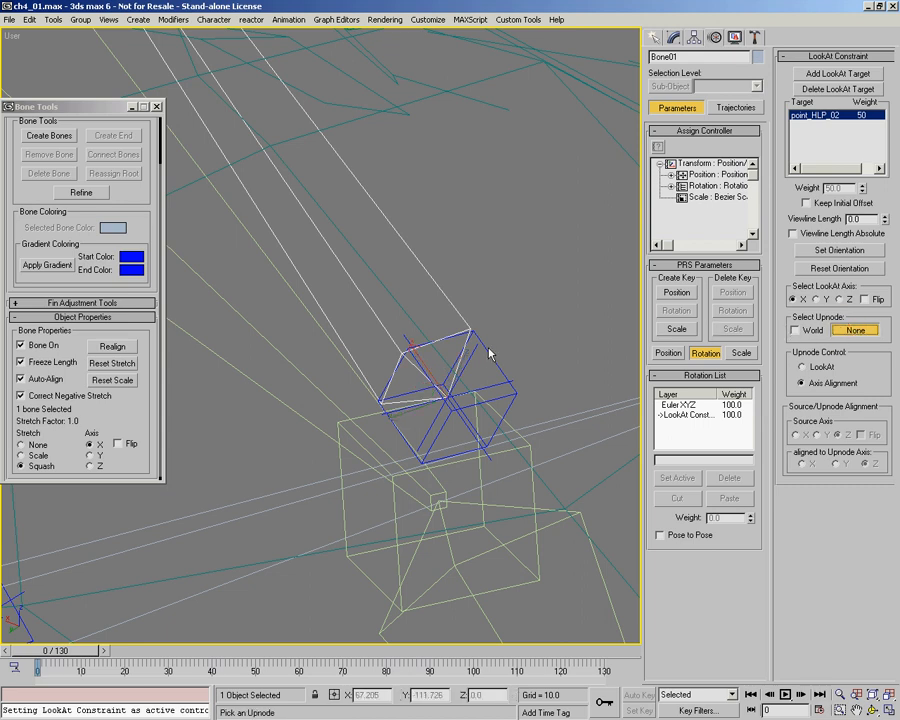
{"action": "left_click", "coordinate": [455, 371]}
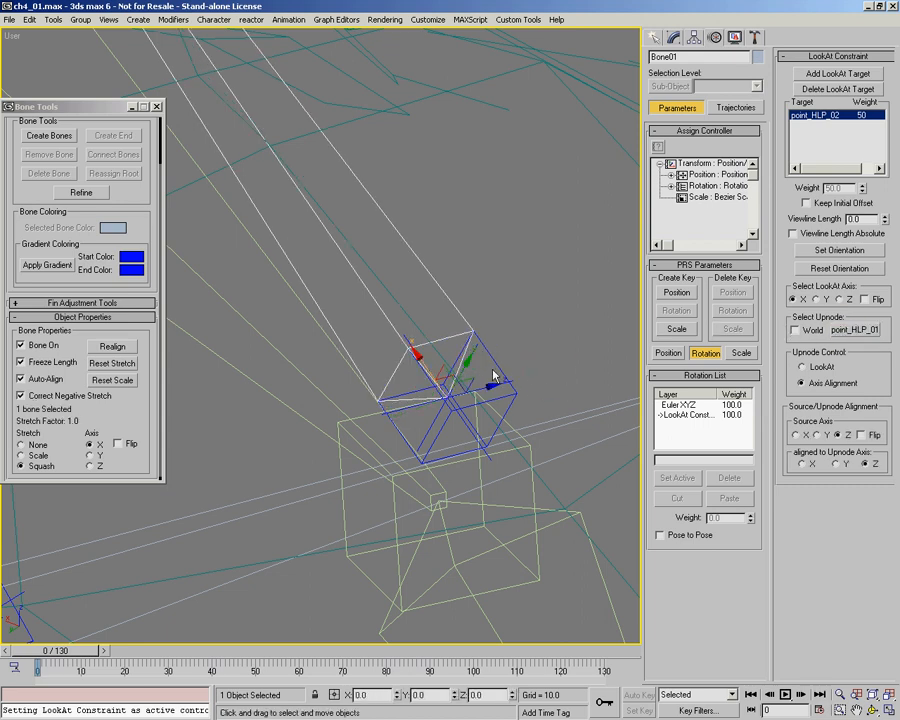
{"action": "scroll", "coordinate": [441, 363], "scroll_direction": "down", "scroll_amount": 6}
{"action": "middle_click_drag", "start_coordinate": [441, 363], "coordinate": [600, 582]}
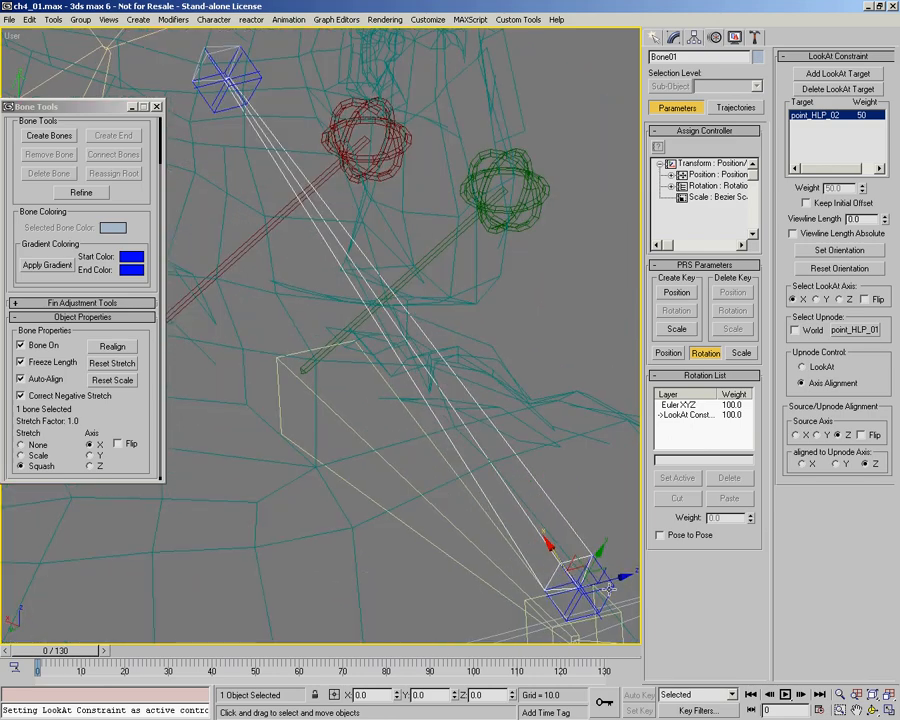
Step: Select the upnode helper at the shoulder bone's base and rotate it to test the bone's roll
{"action": "left_click", "coordinate": [601, 568]}
{"action": "right_click", "coordinate": [590, 520]}
{"action": "left_click", "coordinate": [609, 549]}
{"action": "left_click_drag", "start_coordinate": [583, 567], "coordinate": [615, 550]}
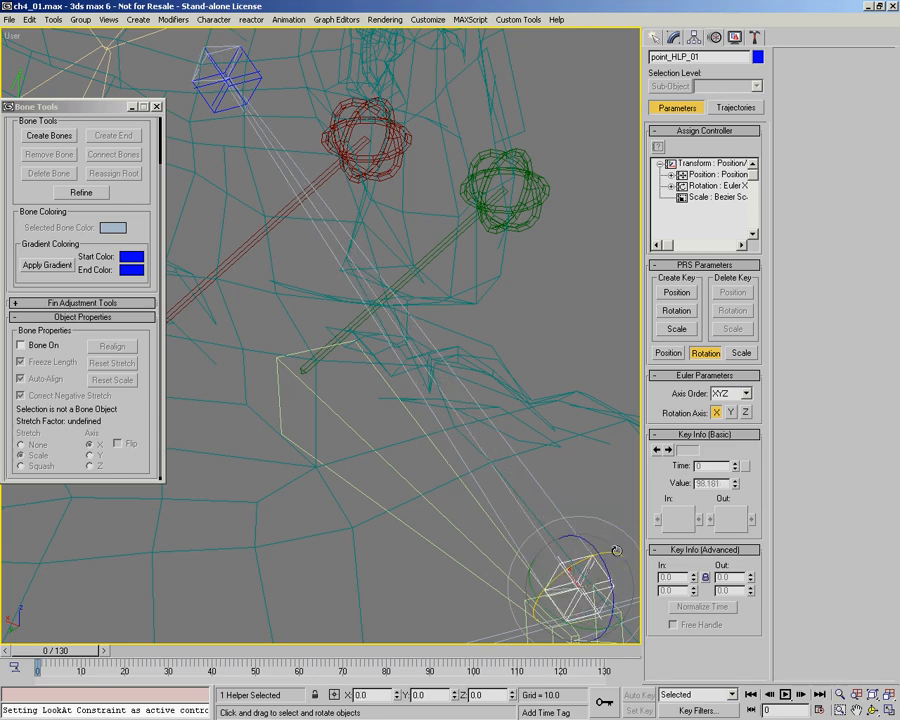
Step: Assign a Position constraint to the end bone at the shoulder bone's neck end, targeting the point helper point_HLP_02 there
{"action": "middle_click_drag", "start_coordinate": [268, 103], "coordinate": [337, 268]}
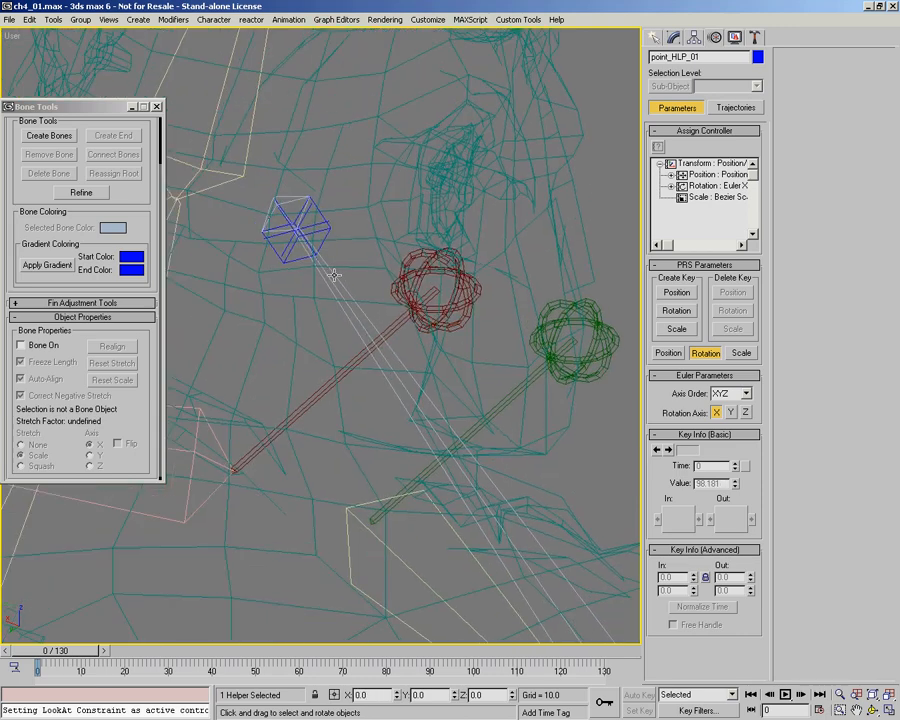
{"action": "left_click", "coordinate": [289, 196]}
{"action": "scroll", "coordinate": [277, 178], "scroll_direction": "up", "scroll_amount": 4}
{"action": "middle_click_drag", "start_coordinate": [277, 178], "coordinate": [291, 231]}
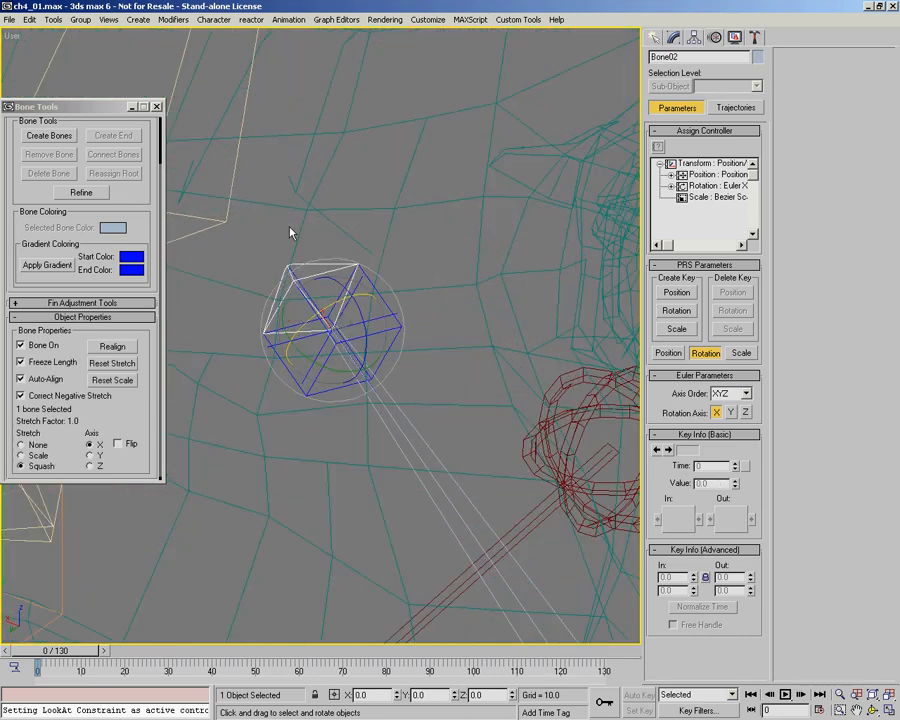
{"action": "middle_click_drag", "start_coordinate": [367, 301], "coordinate": [350, 297]}
{"action": "right_click", "coordinate": [350, 309]}
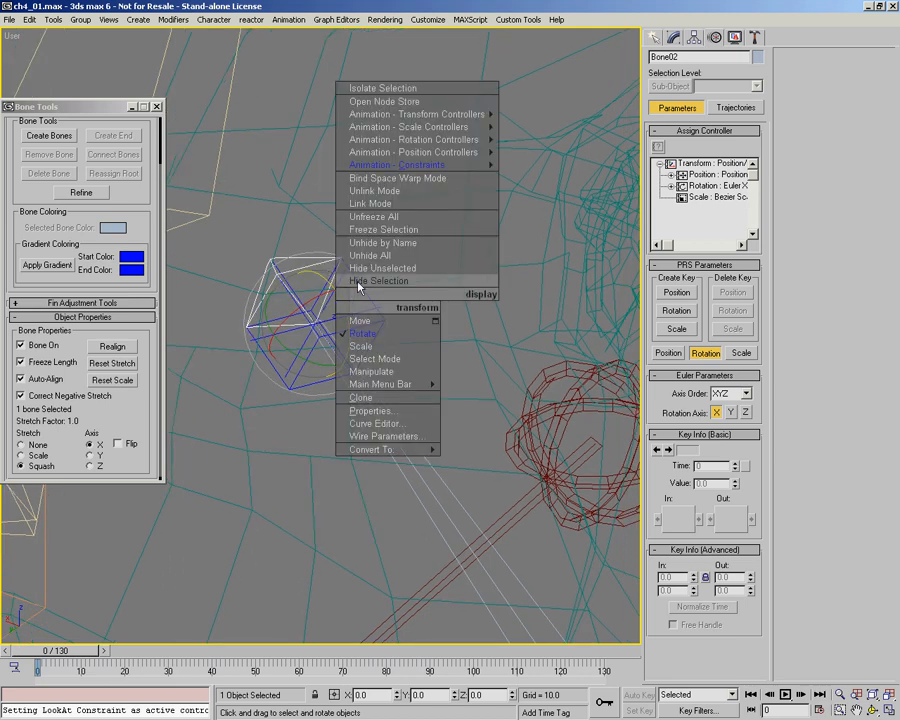
{"action": "mouse_move", "coordinate": [445, 164]}
{"action": "left_click", "coordinate": [560, 145]}
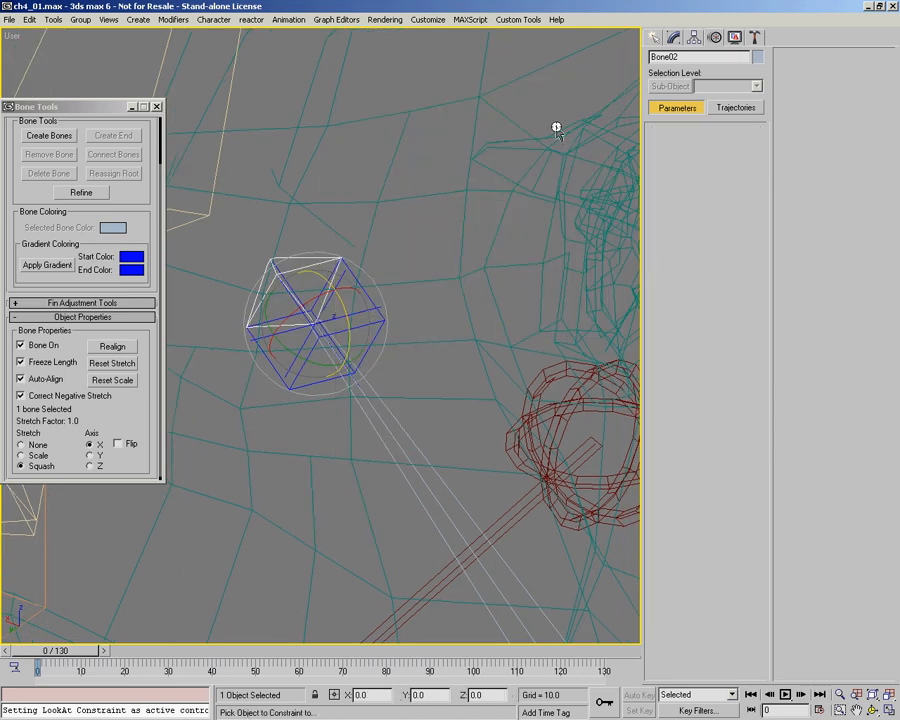
{"action": "left_click", "coordinate": [373, 307]}
{"action": "scroll", "coordinate": [356, 281], "scroll_direction": "down", "scroll_amount": 3}
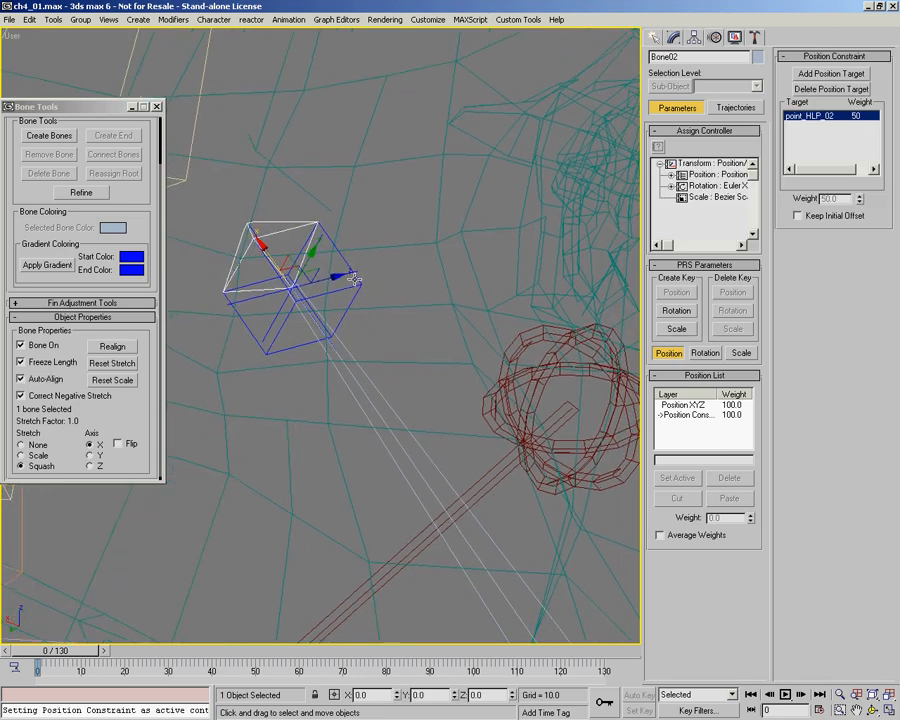
Step: Link the shoulder bone's neck-end point helper to the head bone and its base helper point_HLP_01 to the right clavicle bone
{"action": "left_click", "coordinate": [380, 305]}
{"action": "scroll", "coordinate": [356, 238], "scroll_direction": "down", "scroll_amount": 5}
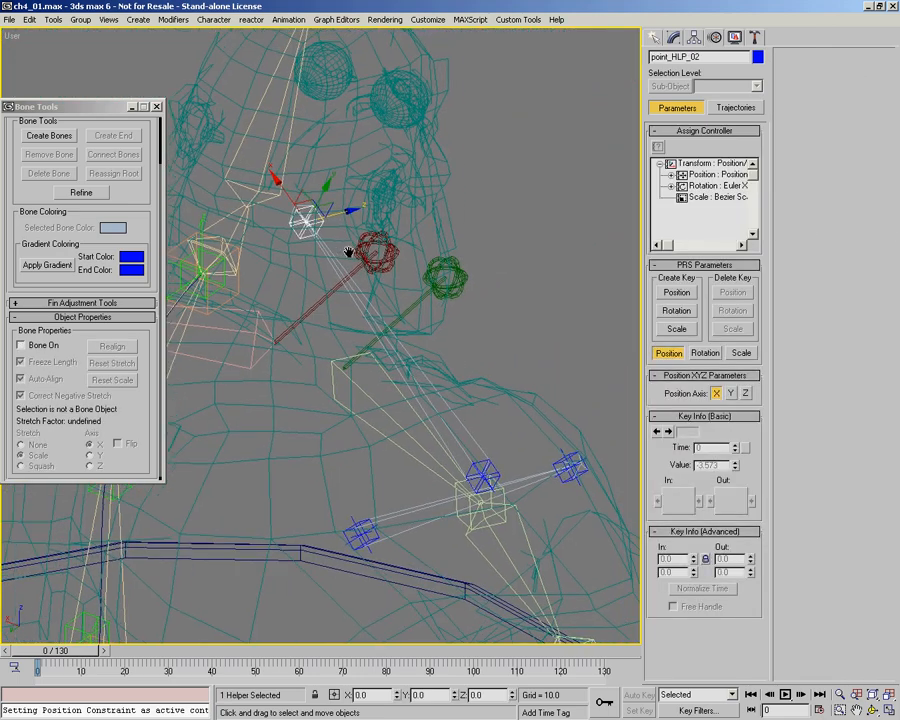
{"action": "mouse_move", "coordinate": [296, 195]}
{"action": "left_mouse_down"}
{"action": "mouse_move", "coordinate": [385, 258]}
{"action": "mouse_move", "coordinate": [272, 245]}
{"action": "mouse_move", "coordinate": [195, 182]}
{"action": "mouse_move", "coordinate": [318, 178]}
{"action": "mouse_move", "coordinate": [392, 215]}
{"action": "mouse_move", "coordinate": [280, 185]}
{"action": "left_mouse_up"}
{"action": "right_click", "coordinate": [280, 185]}
{"action": "middle_click_drag", "start_coordinate": [273, 160], "coordinate": [374, 277], "text": "alt"}
{"action": "middle_click_drag", "start_coordinate": [331, 250], "coordinate": [428, 405]}
{"action": "right_click", "coordinate": [394, 364]}
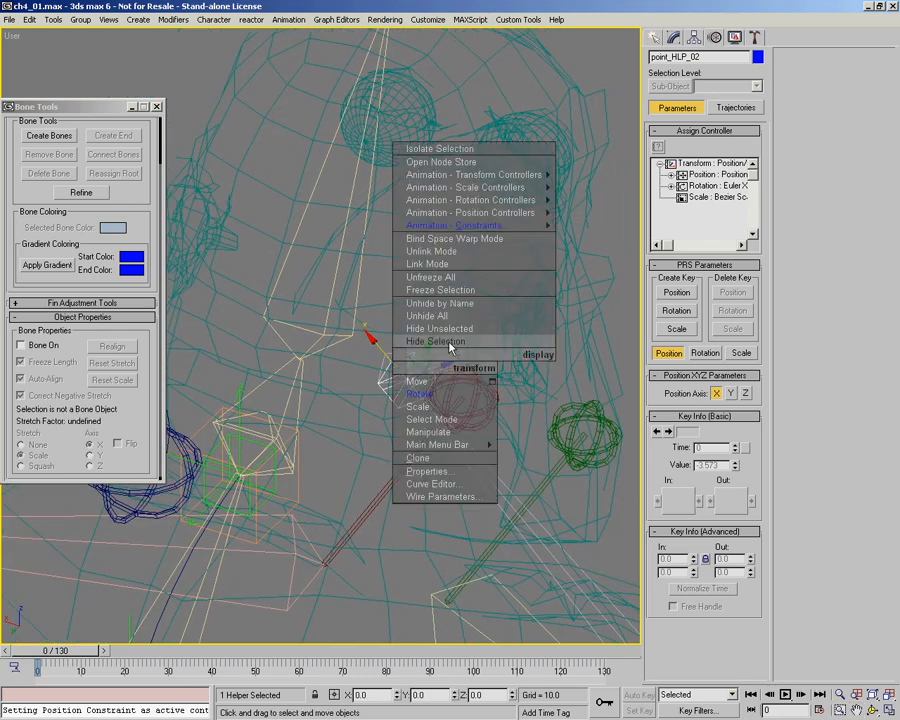
{"action": "left_click", "coordinate": [442, 264]}
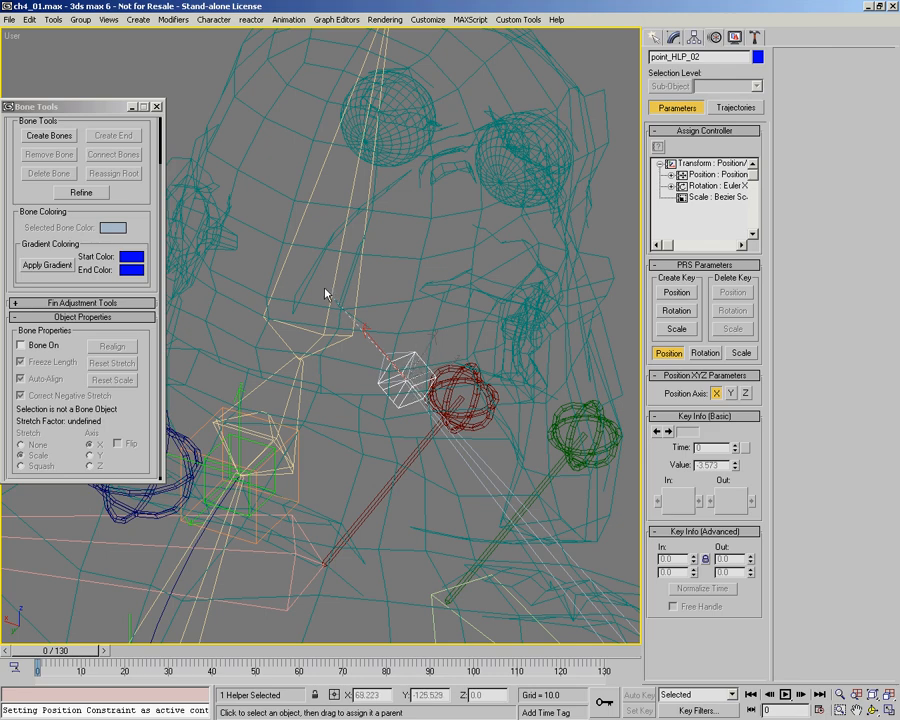
{"action": "key", "text": "i"}
{"action": "left_click_drag", "start_coordinate": [441, 385], "coordinate": [519, 434]}
{"action": "key", "text": "i"}
{"action": "left_click", "coordinate": [518, 457]}
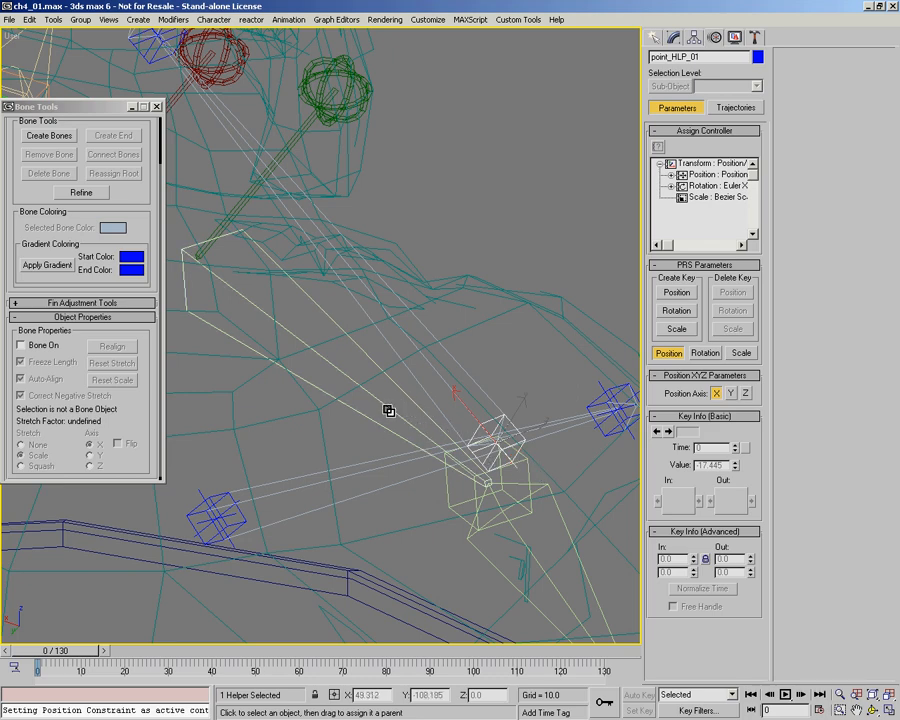
Step: Assign a LookAt constraint to the chest bone Bone03, targeting the point helper point_HLP_04 at its end
{"action": "left_click", "coordinate": [205, 497]}
{"action": "middle_click_drag", "start_coordinate": [291, 486], "coordinate": [311, 442], "text": "alt"}
{"action": "scroll", "coordinate": [440, 418], "scroll_direction": "down", "scroll_amount": 1}
{"action": "scroll", "coordinate": [215, 378], "scroll_direction": "up", "scroll_amount": 1}
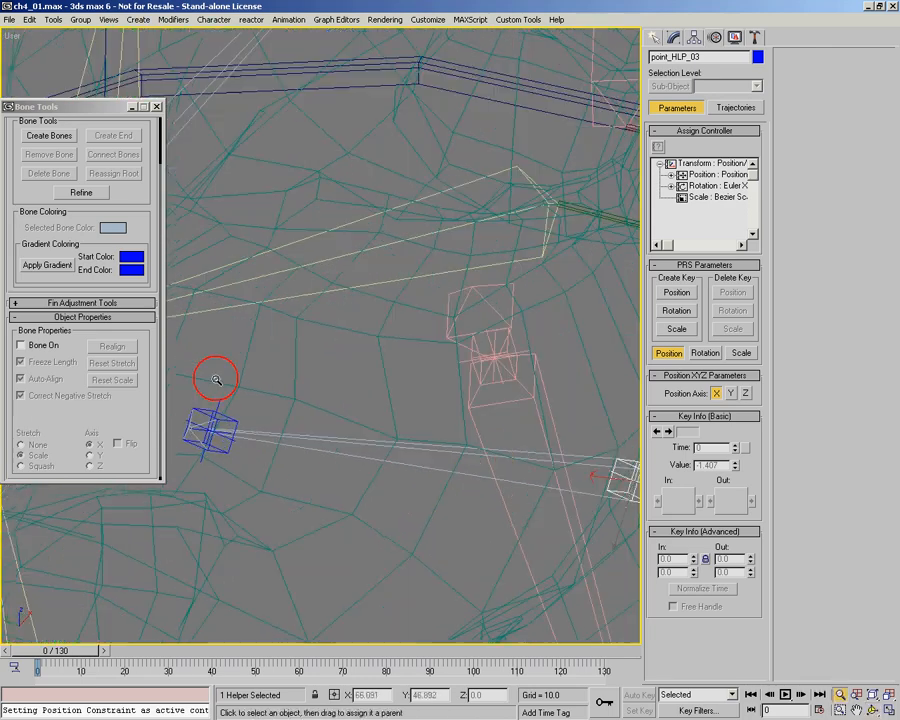
{"action": "left_click", "coordinate": [259, 432]}
{"action": "middle_click_drag", "start_coordinate": [214, 438], "coordinate": [336, 435]}
{"action": "scroll", "coordinate": [336, 435], "scroll_direction": "up", "scroll_amount": 3}
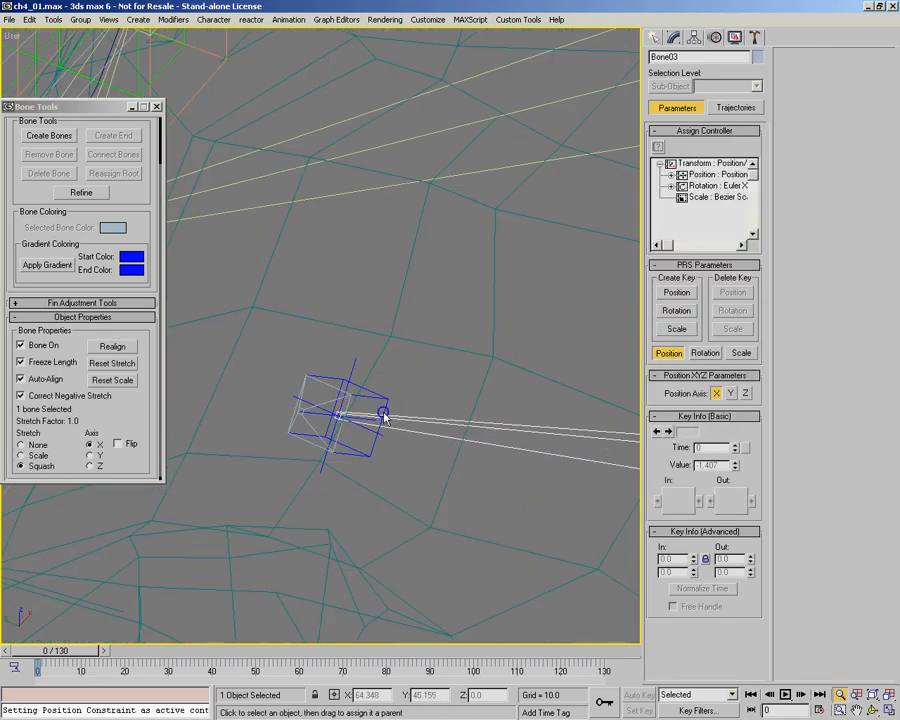
{"action": "middle_click_drag", "start_coordinate": [427, 428], "coordinate": [377, 449]}
{"action": "right_click", "coordinate": [377, 449]}
{"action": "mouse_move", "coordinate": [470, 301]}
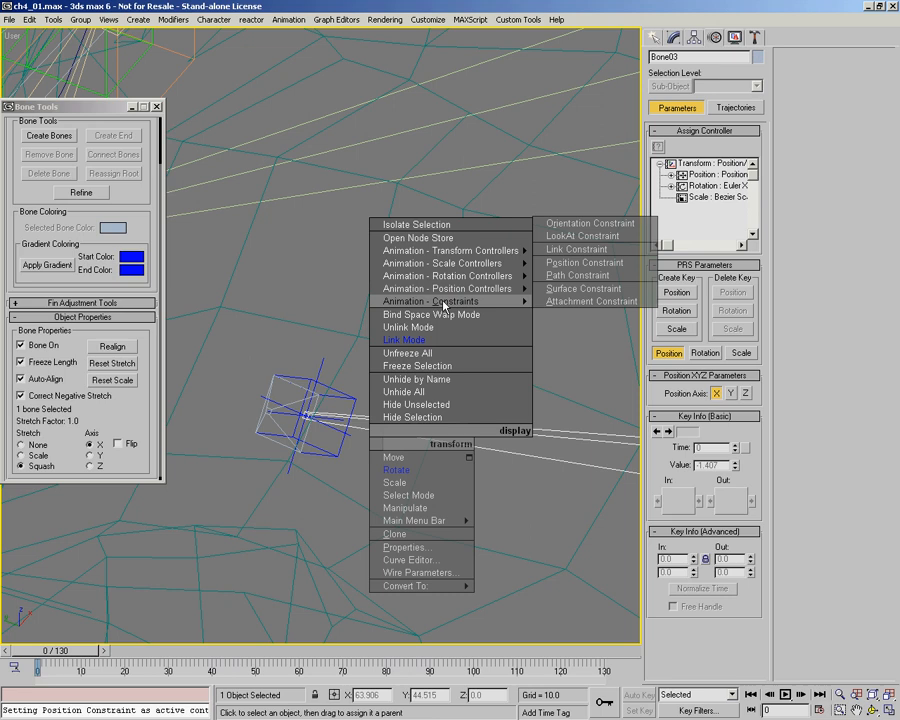
{"action": "left_click", "coordinate": [600, 246]}
{"action": "left_click", "coordinate": [394, 396]}
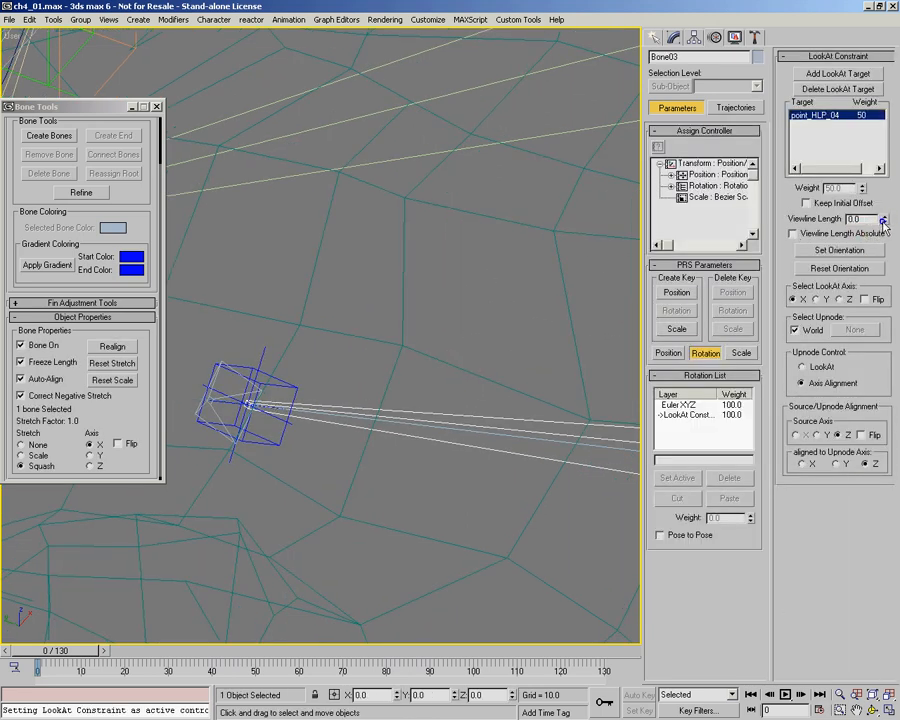
Step: Set the chest bone's Viewline Length to 0.0 and replace the World upnode with point_HLP_03 at the bone's base
{"action": "left_click", "coordinate": [797, 332]}
{"action": "middle_click_drag", "start_coordinate": [585, 335], "coordinate": [240, 365]}
{"action": "middle_click_drag", "start_coordinate": [410, 418], "coordinate": [172, 412]}
{"action": "left_click", "coordinate": [818, 333]}
{"action": "left_click", "coordinate": [850, 329]}
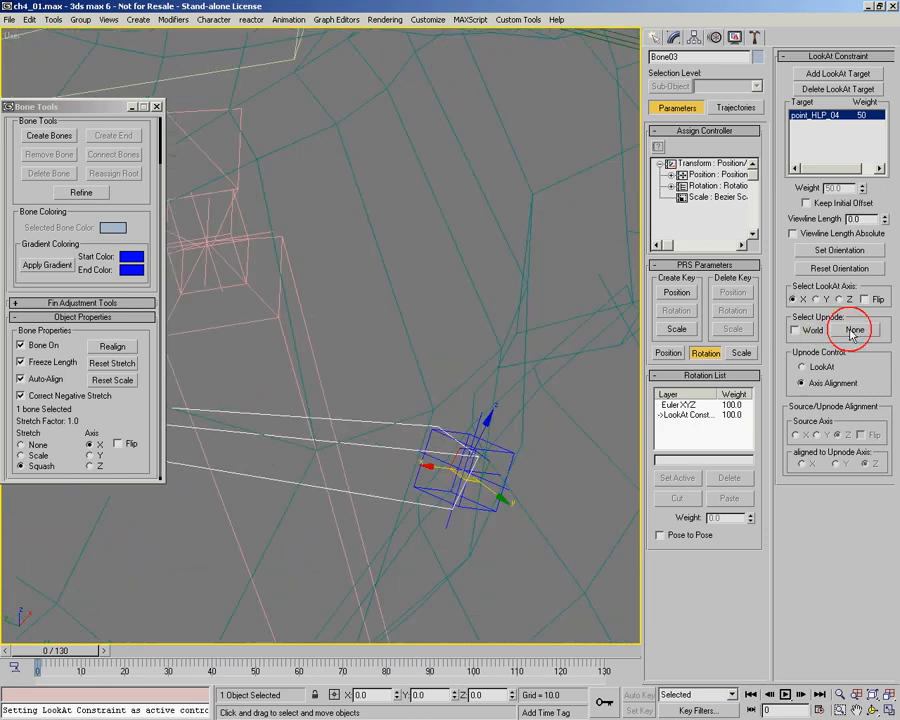
{"action": "left_click", "coordinate": [505, 451]}
Step: Assign a Position constraint to the chest chain's end bone Bone04, targeting the point helper point_HLP_04 at the same spot
{"action": "middle_click_drag", "start_coordinate": [335, 472], "coordinate": [593, 408]}
{"action": "middle_click_drag", "start_coordinate": [190, 360], "coordinate": [568, 408]}
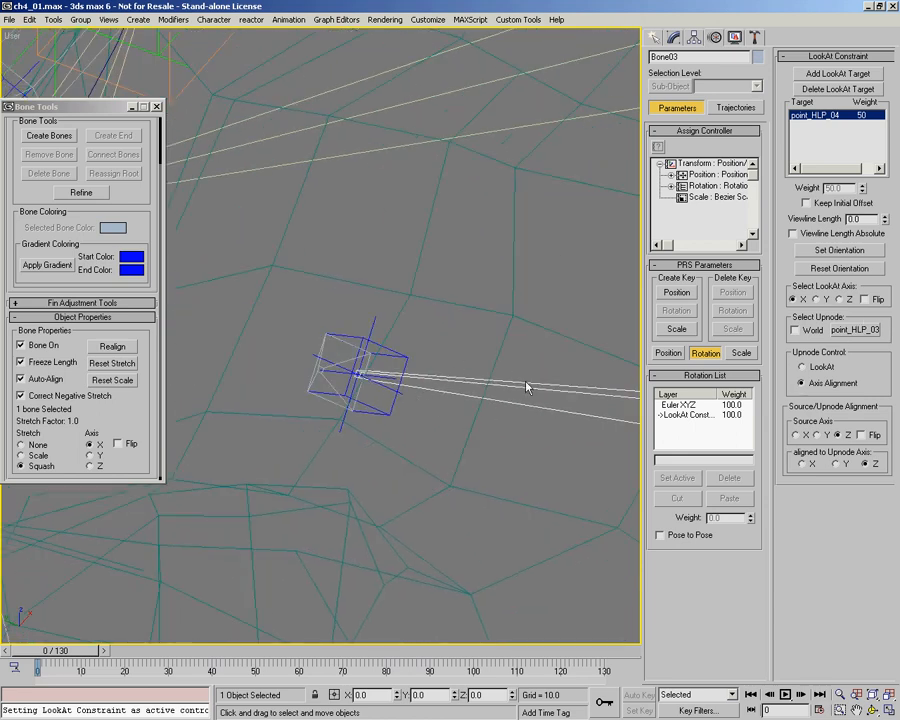
{"action": "middle_click_drag", "start_coordinate": [405, 381], "coordinate": [430, 388]}
{"action": "left_click", "coordinate": [364, 364]}
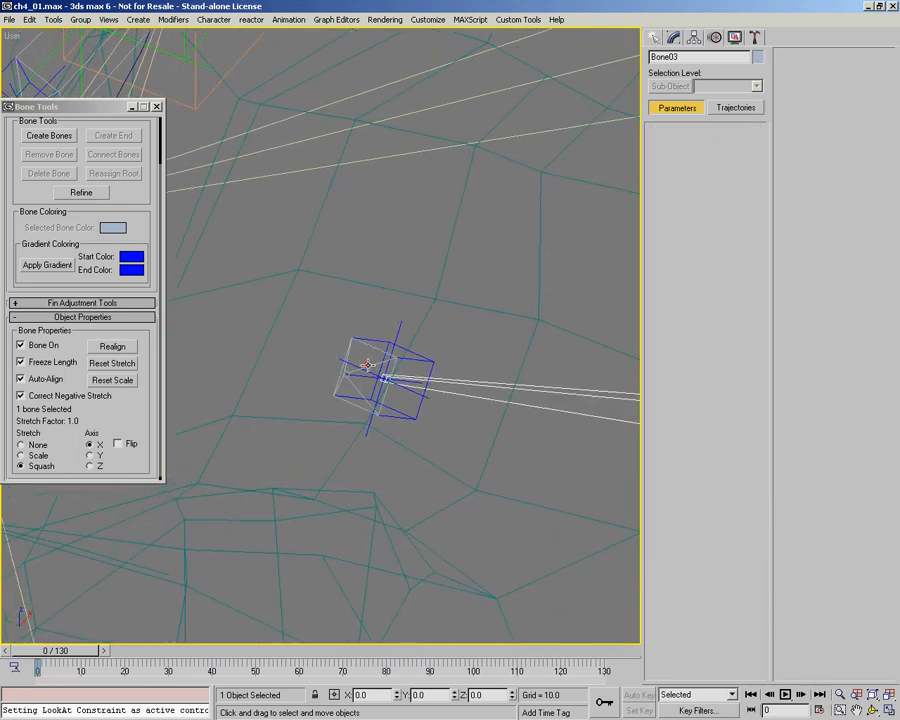
{"action": "right_click", "coordinate": [372, 366]}
{"action": "mouse_move", "coordinate": [450, 231]}
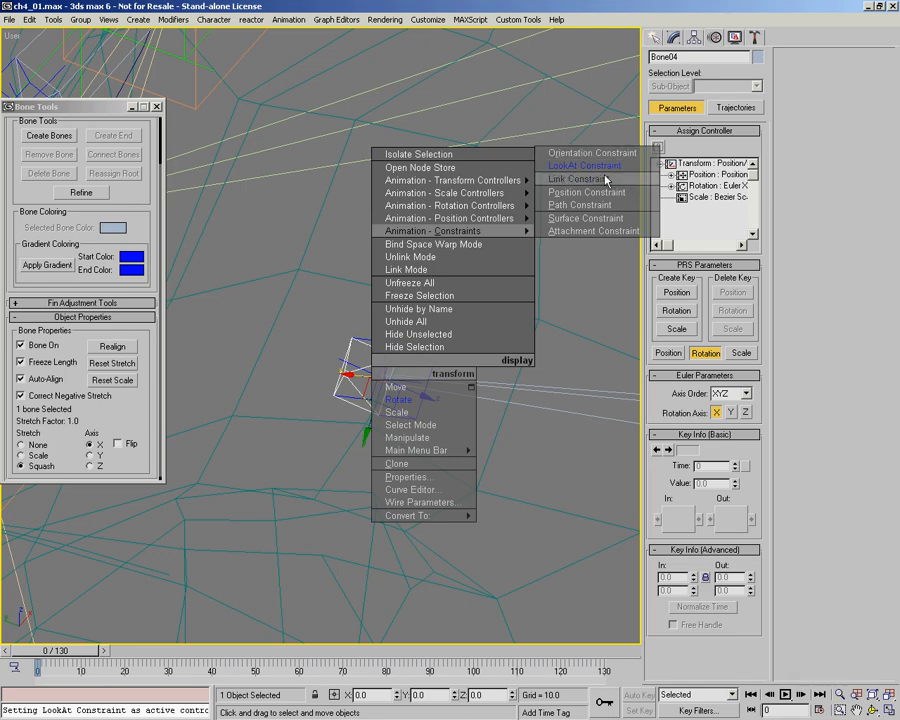
{"action": "left_click", "coordinate": [586, 194]}
{"action": "left_click", "coordinate": [432, 360]}
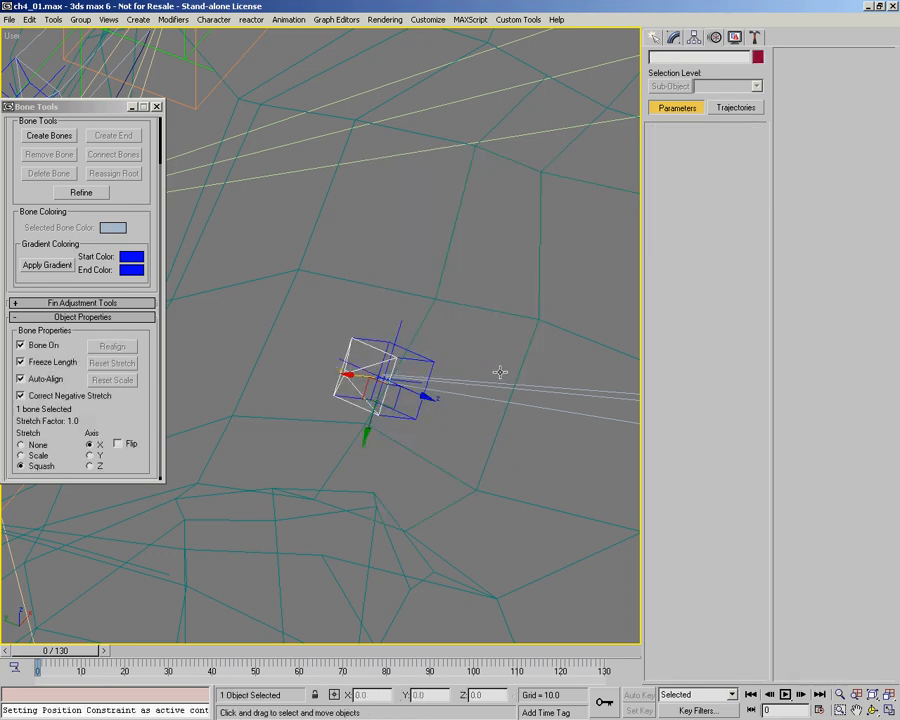
Step: Move the point helper at the chest bone's end to test the bone's reaction, and undo the move
{"action": "left_click", "coordinate": [415, 353]}
{"action": "middle_click_drag", "start_coordinate": [415, 353], "coordinate": [396, 282], "text": "alt"}
{"action": "scroll", "coordinate": [355, 362], "scroll_direction": "up", "scroll_amount": 2}
{"action": "left_click_drag", "start_coordinate": [354, 366], "coordinate": [472, 420]}
{"action": "key", "text": "ctrl+z"}
Step: Link point_HLP_04 at the chest bone's end to the right clavicle bone Ogre_Bone_Rarm00
{"action": "middle_click_drag", "start_coordinate": [468, 386], "coordinate": [367, 305], "text": "alt"}
{"action": "right_click", "coordinate": [381, 347]}
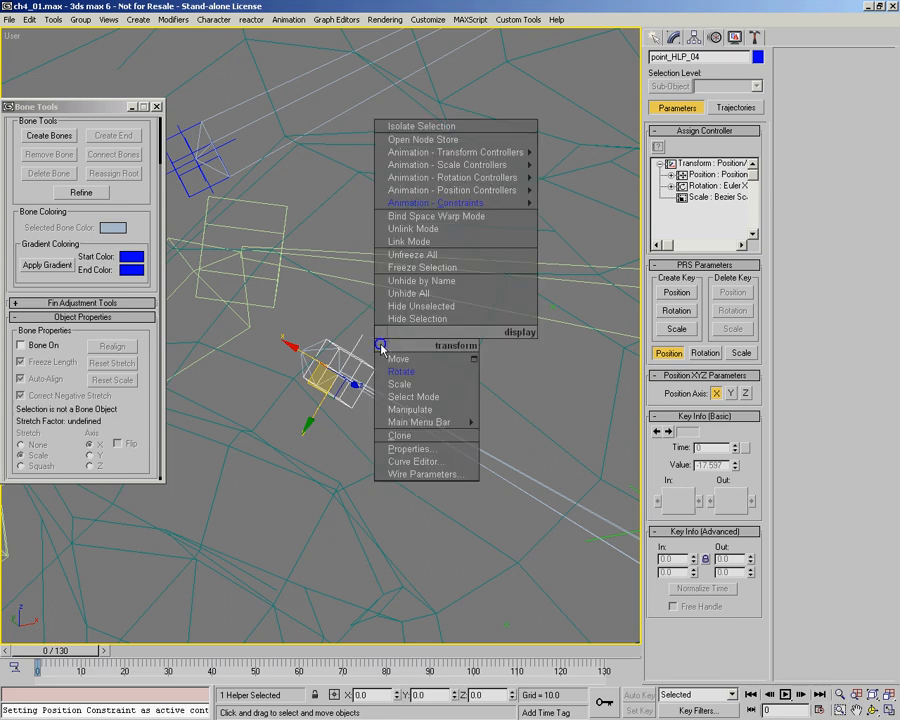
{"action": "left_click", "coordinate": [434, 241]}
{"action": "left_click_drag", "start_coordinate": [357, 278], "coordinate": [364, 282]}
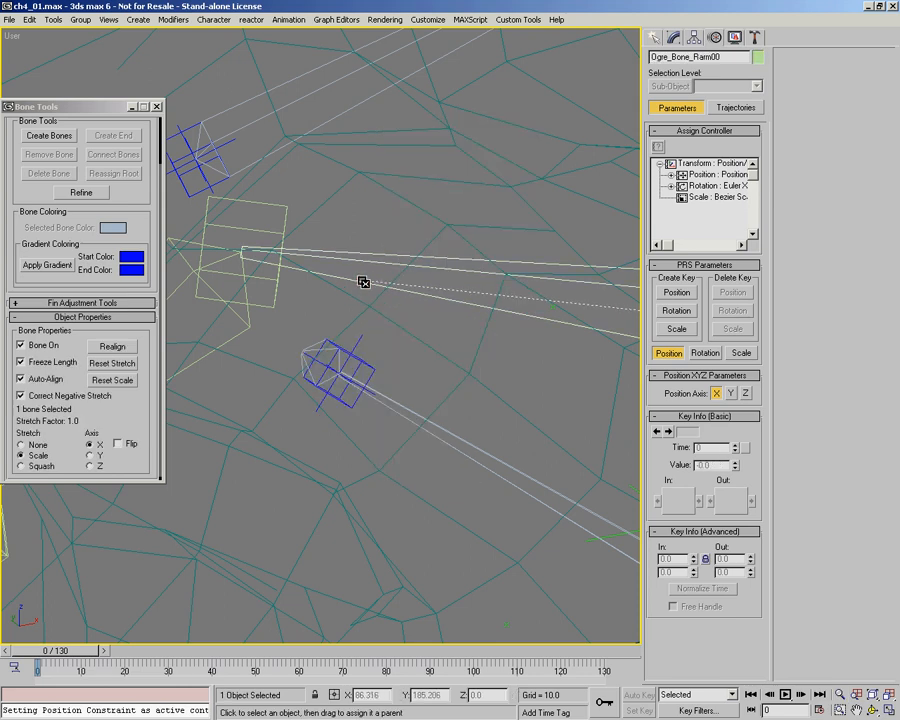
{"action": "left_click", "coordinate": [367, 363]}
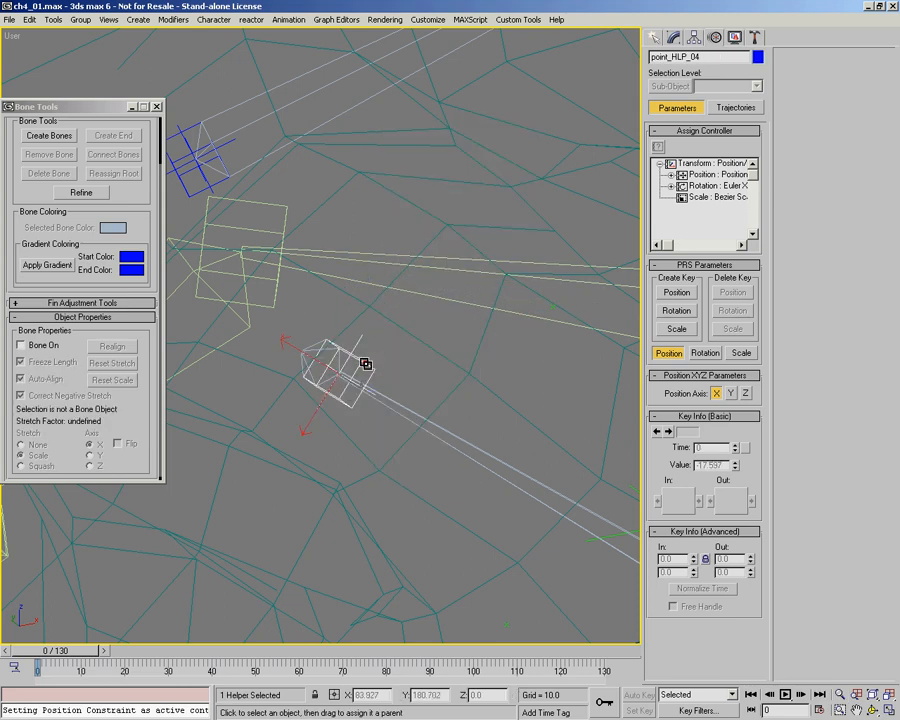
{"action": "left_click_drag", "start_coordinate": [364, 290], "coordinate": [363, 280]}
{"action": "middle_click_drag", "start_coordinate": [462, 401], "coordinate": [373, 353]}
Step: Link point_HLP_03 at the chest bone's base to the ogre's spine
{"action": "scroll", "coordinate": [370, 314], "scroll_direction": "down", "scroll_amount": 3}
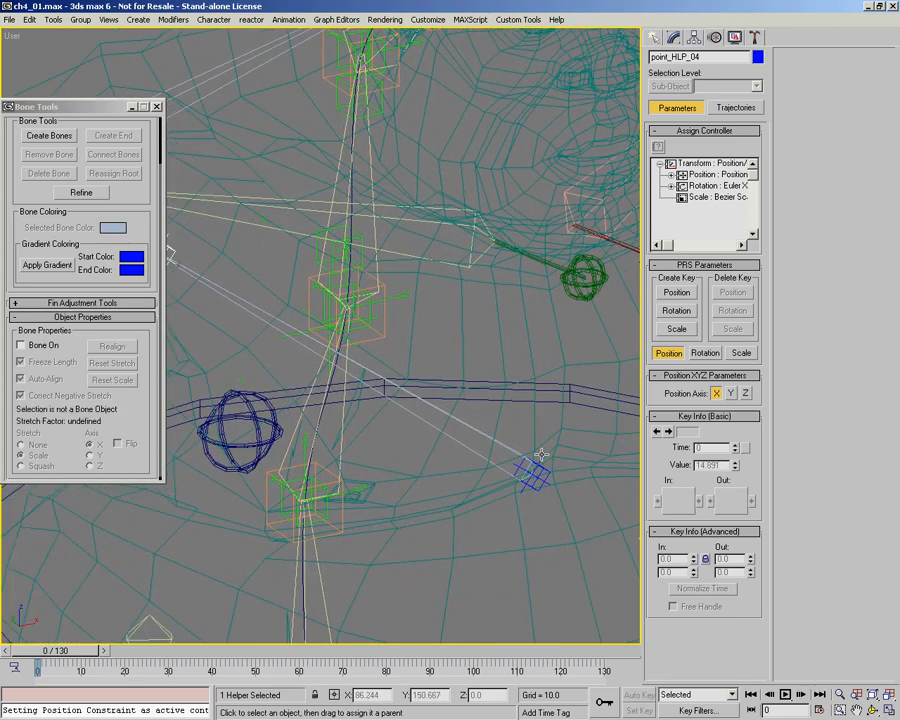
{"action": "middle_click_drag", "start_coordinate": [562, 480], "coordinate": [418, 392], "text": "alt"}
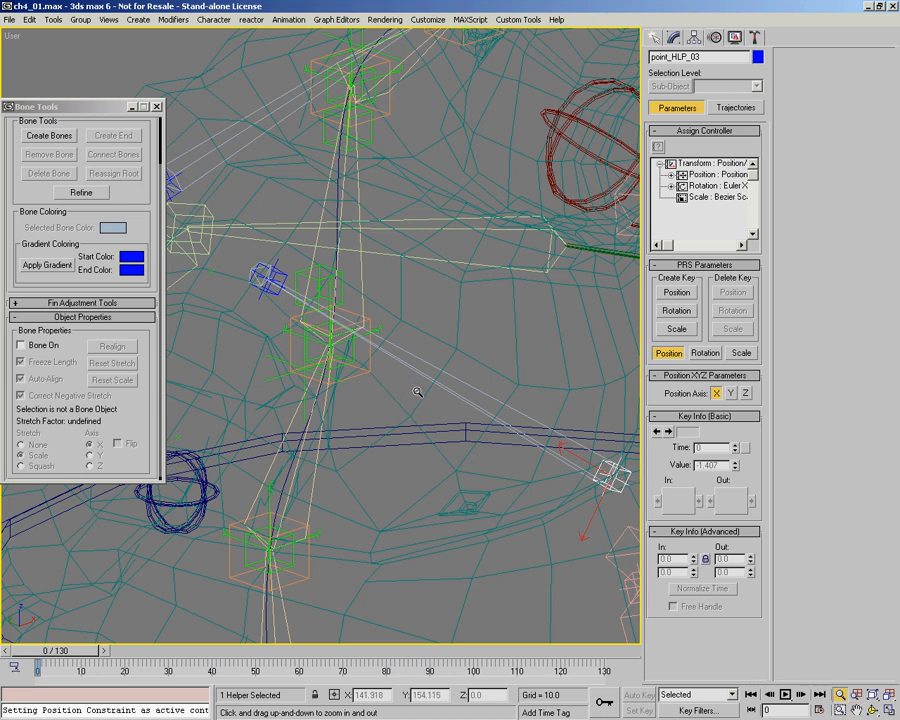
{"action": "right_click", "coordinate": [607, 467]}
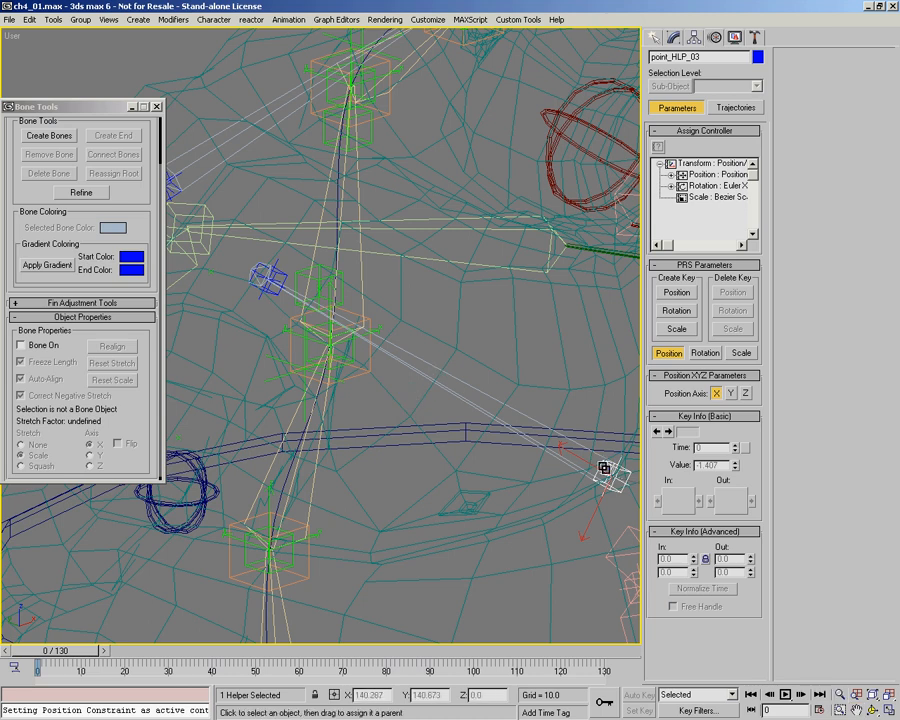
{"action": "scroll", "coordinate": [599, 466], "scroll_direction": "up", "scroll_amount": 2}
{"action": "left_click_drag", "start_coordinate": [599, 466], "coordinate": [490, 307]}
{"action": "left_click_drag", "start_coordinate": [263, 197], "coordinate": [263, 197]}
{"action": "middle_click_drag", "start_coordinate": [329, 335], "coordinate": [450, 352]}
{"action": "scroll", "coordinate": [407, 352], "scroll_direction": "down", "scroll_amount": 3}
Step: Toggle the viewport shading and scrub the animation to check how the shoulder and chest helper bones follow the ogre's body
{"action": "left_click", "coordinate": [657, 39]}
{"action": "scroll", "coordinate": [453, 355], "scroll_direction": "down", "scroll_amount": 4}
{"action": "left_click", "coordinate": [402, 366]}
{"action": "key", "text": "ctrl+r"}
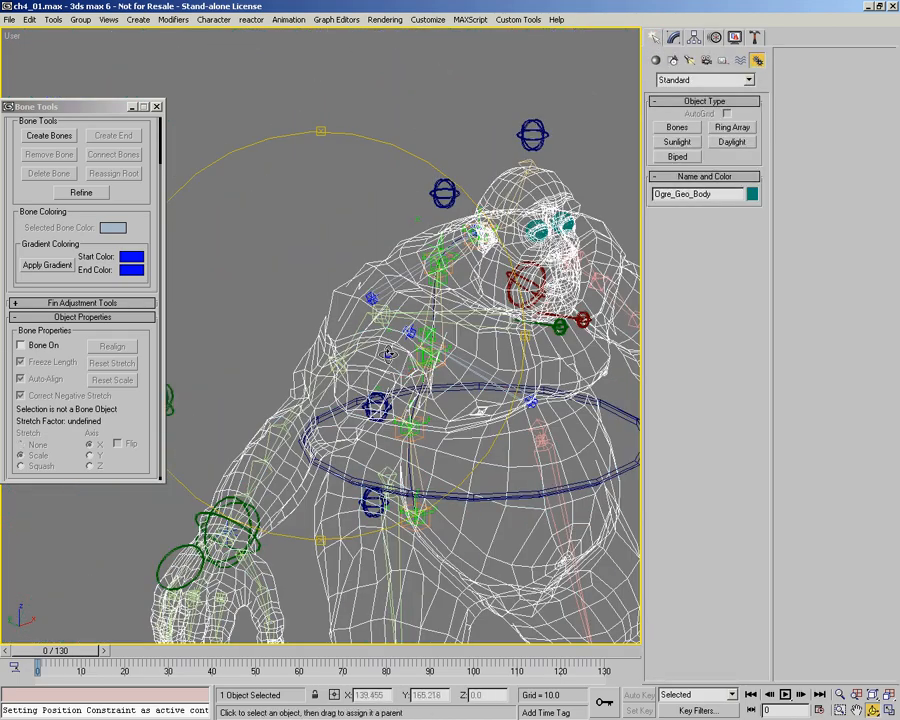
{"action": "left_click_drag", "start_coordinate": [430, 377], "coordinate": [384, 356]}
{"action": "right_click", "coordinate": [380, 350]}
{"action": "right_click", "coordinate": [366, 312]}
{"action": "left_click", "coordinate": [397, 333]}
{"action": "middle_click_drag", "start_coordinate": [405, 342], "coordinate": [400, 424], "text": "ctrl+alt"}
{"action": "mouse_move", "coordinate": [400, 424]}
{"action": "middle_mouse_down", "text": "alt"}
{"action": "mouse_move", "coordinate": [387, 428]}
{"action": "mouse_move", "coordinate": [387, 413]}
{"action": "middle_mouse_up", "text": "alt"}
{"action": "key", "text": "F3"}
{"action": "key", "text": "F3"}
{"action": "left_click_drag", "start_coordinate": [78, 653], "coordinate": [40, 660]}
Step: Link the shoulder bone Bone01 to the point helper at its base
{"action": "key", "text": "alt+z"}
{"action": "left_click_drag", "start_coordinate": [329, 278], "coordinate": [306, 110]}
{"action": "right_click", "coordinate": [302, 284]}
{"action": "left_click", "coordinate": [316, 317]}
{"action": "key", "text": "alt+z"}
{"action": "left_click_drag", "start_coordinate": [277, 308], "coordinate": [256, 216]}
{"action": "right_click", "coordinate": [396, 334]}
{"action": "right_click", "coordinate": [377, 304]}
{"action": "left_click", "coordinate": [410, 206]}
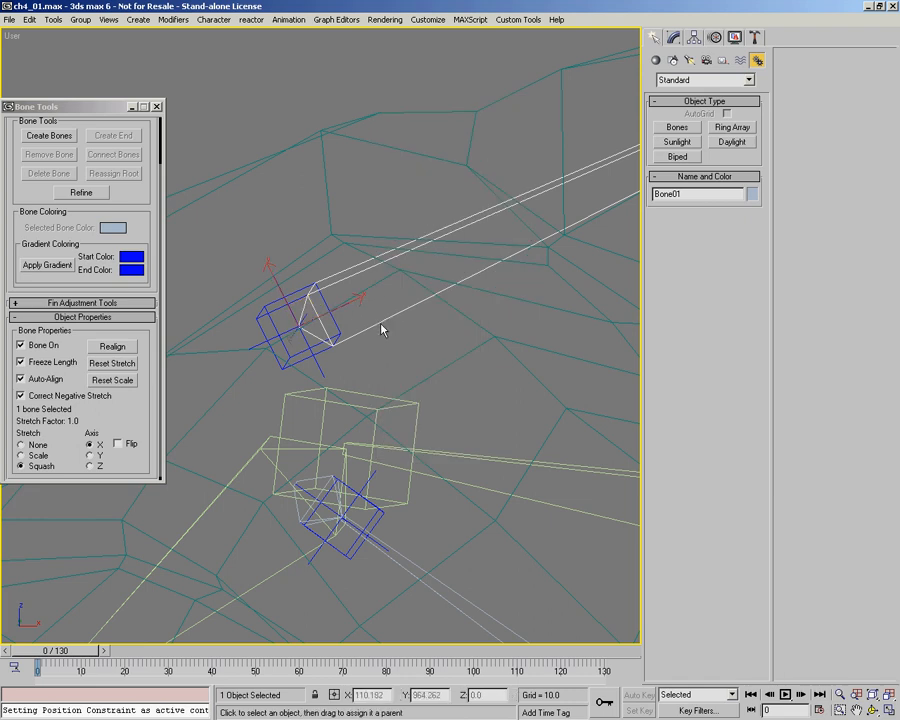
{"action": "left_click_drag", "start_coordinate": [374, 322], "coordinate": [267, 314]}
{"action": "middle_click_drag", "start_coordinate": [426, 341], "coordinate": [312, 312]}
Step: Link the chest bone Bone03 to the point helper at its base and leave link mode
{"action": "scroll", "coordinate": [312, 312], "scroll_direction": "down", "scroll_amount": 5}
{"action": "middle_click_drag", "start_coordinate": [487, 551], "coordinate": [303, 348]}
{"action": "scroll", "coordinate": [417, 399], "scroll_direction": "up", "scroll_amount": 3}
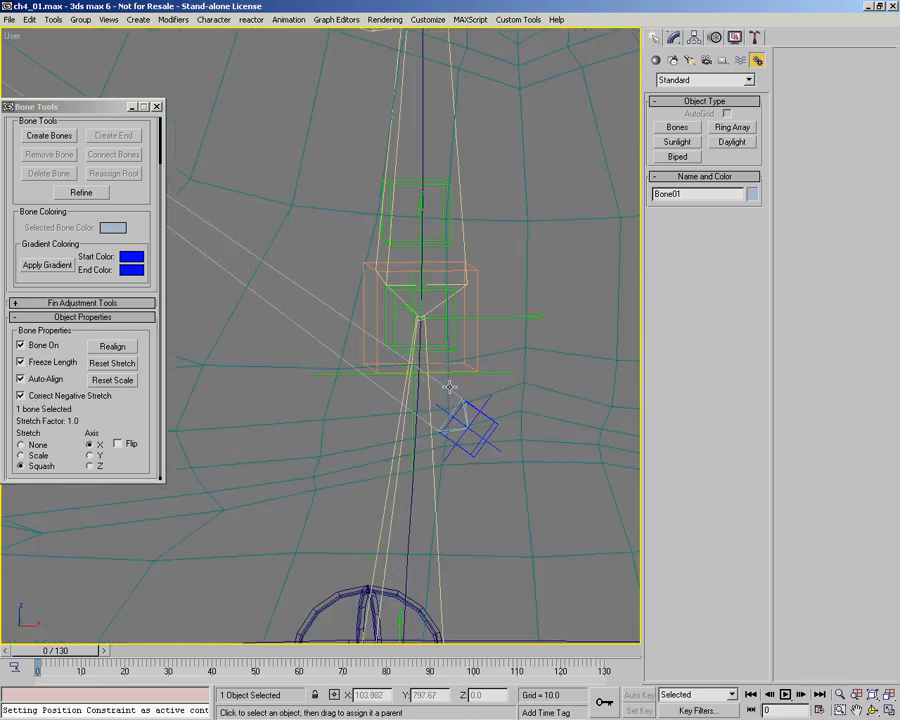
{"action": "left_click_drag", "start_coordinate": [439, 383], "coordinate": [473, 402]}
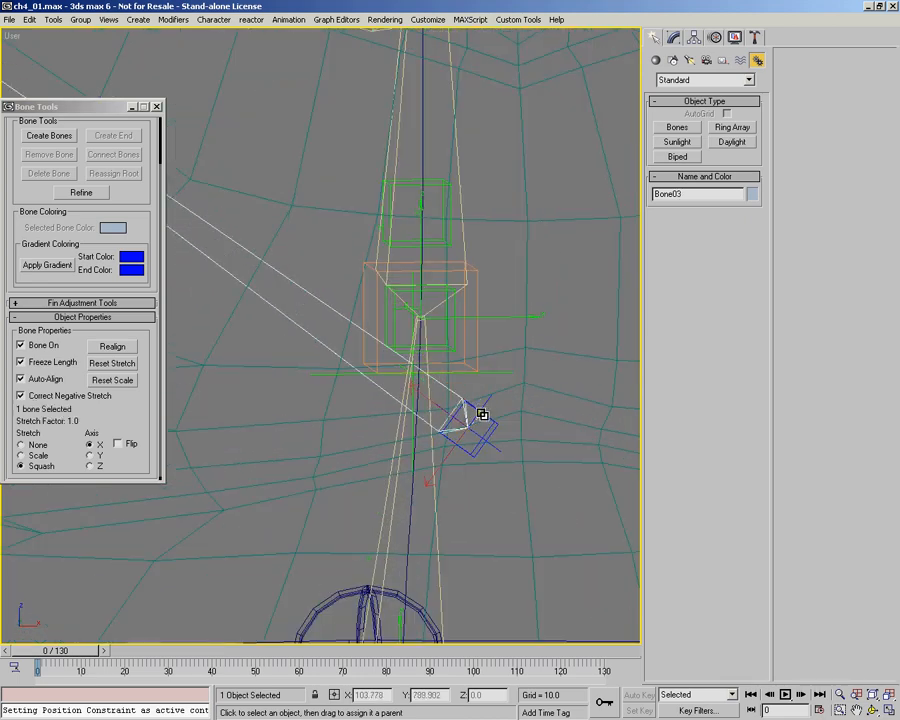
{"action": "middle_click_drag", "start_coordinate": [328, 424], "coordinate": [502, 438]}
{"action": "scroll", "coordinate": [498, 439], "scroll_direction": "down", "scroll_amount": 5}
{"action": "right_click", "coordinate": [454, 421]}
{"action": "left_click", "coordinate": [463, 431]}
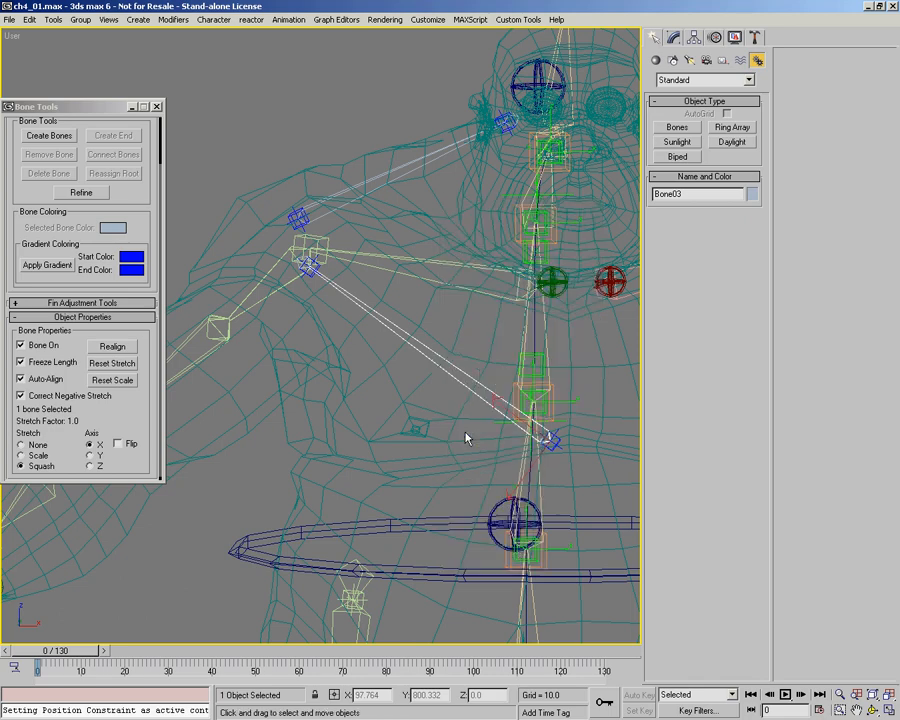
Step: Scrub the animation forward and back to frame 0 to check the linked helper bones
{"action": "left_click_drag", "start_coordinate": [56, 656], "coordinate": [373, 670]}
{"action": "middle_click_drag", "start_coordinate": [310, 280], "coordinate": [363, 432], "text": "alt"}
{"action": "left_click_drag", "start_coordinate": [365, 655], "coordinate": [38, 652]}
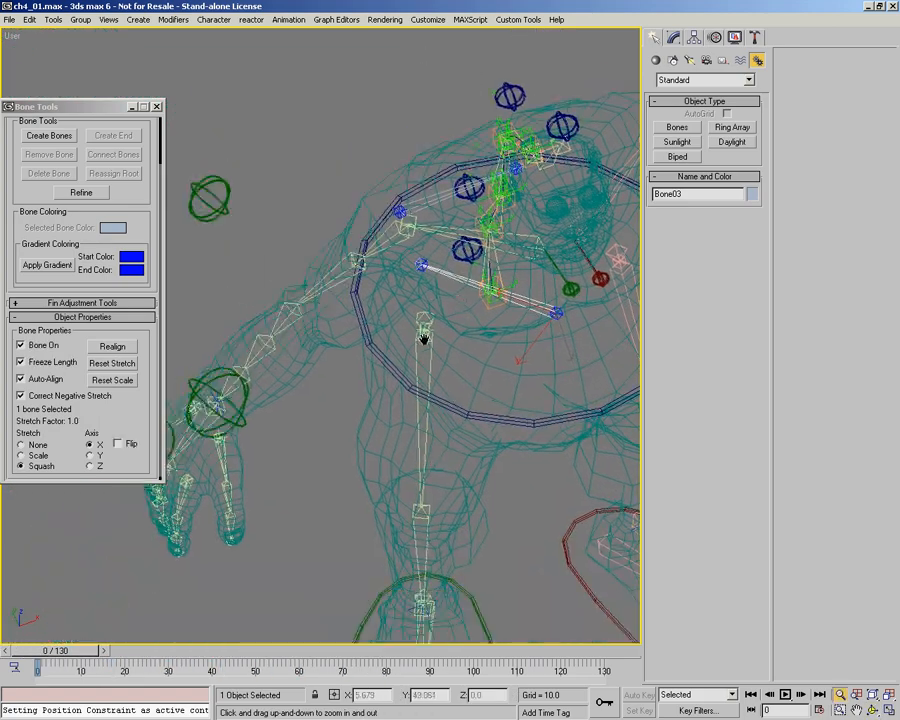
{"action": "middle_click_drag", "start_coordinate": [424, 339], "coordinate": [437, 333]}
Step: Rotate the green clavicle controller Pin_CNT01 to test the helper bones, and close Bone Tools
{"action": "right_click", "coordinate": [466, 319]}
{"action": "left_click", "coordinate": [584, 288]}
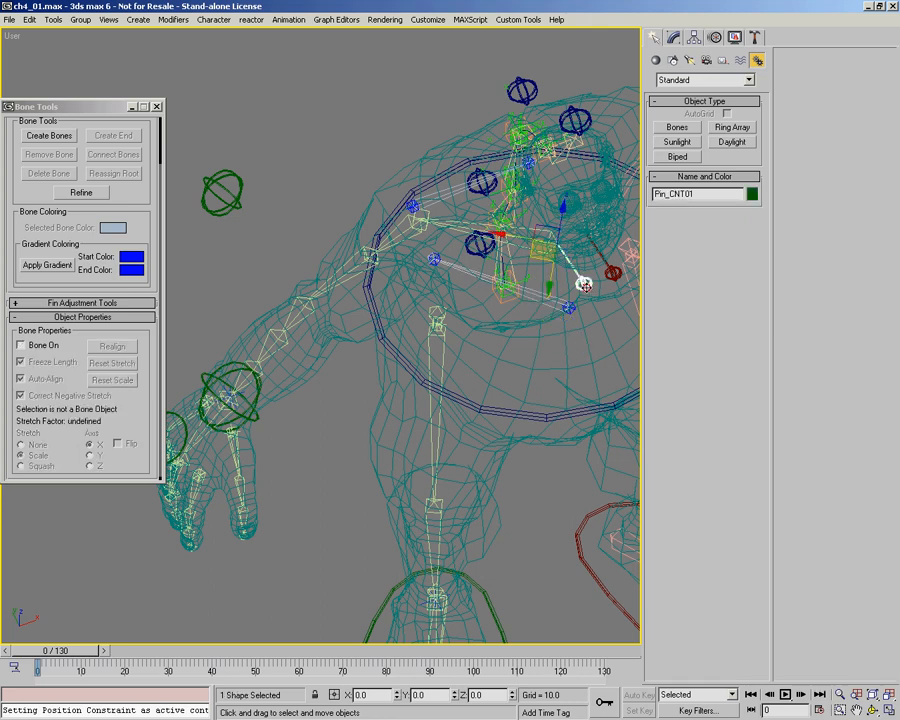
{"action": "right_click", "coordinate": [548, 282]}
{"action": "left_click", "coordinate": [557, 302]}
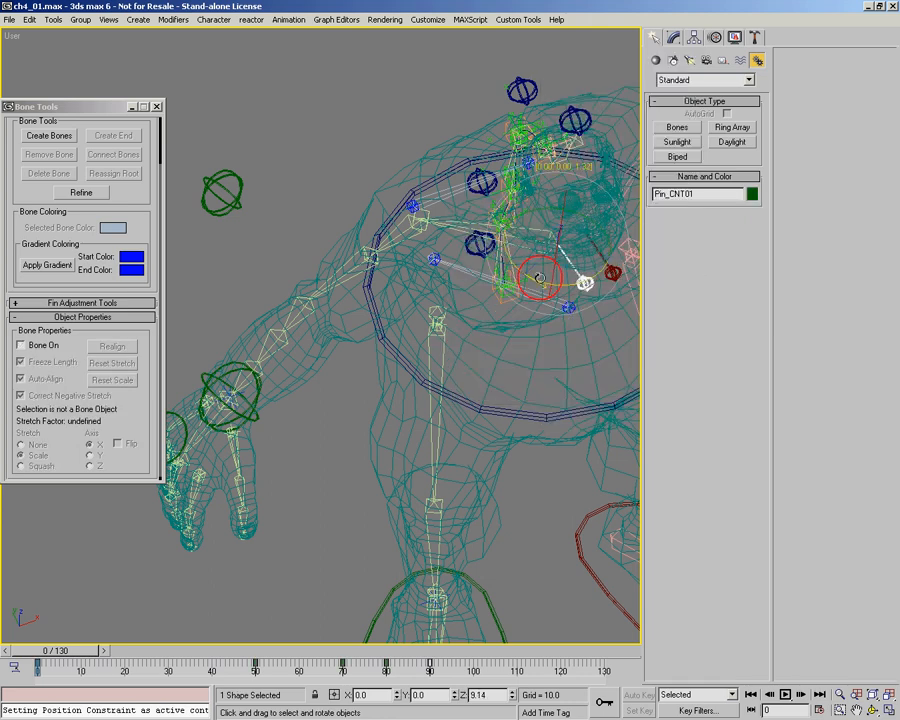
{"action": "left_click_drag", "start_coordinate": [97, 144], "coordinate": [100, 200]}
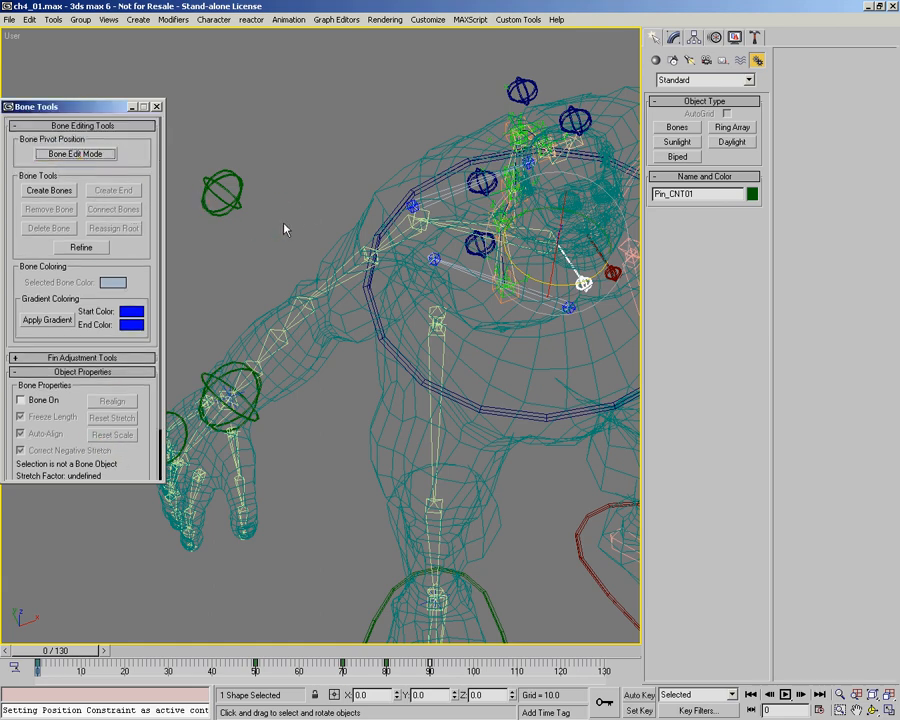
{"action": "left_click", "coordinate": [158, 107]}
Step: Examine the finished shoulder and chest helper bones from the back and the front of the ogre
{"action": "middle_click_drag", "start_coordinate": [428, 291], "coordinate": [507, 319]}
{"action": "middle_click_drag", "start_coordinate": [507, 319], "coordinate": [475, 329]}
{"action": "mouse_move", "coordinate": [465, 327]}
{"action": "left_mouse_down"}
{"action": "mouse_move", "coordinate": [482, 329]}
{"action": "mouse_move", "coordinate": [456, 325]}
{"action": "left_mouse_up"}
{"action": "right_click", "coordinate": [456, 325]}
{"action": "middle_click_drag", "start_coordinate": [323, 360], "coordinate": [394, 296], "text": "alt"}
{"action": "middle_click_drag", "start_coordinate": [394, 296], "coordinate": [316, 397]}
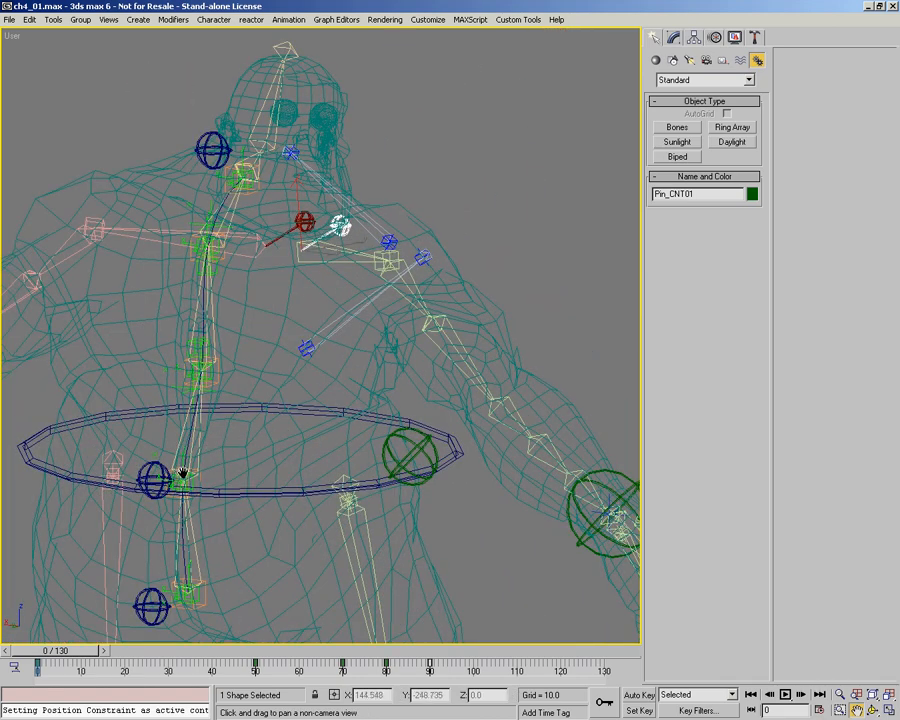
{"action": "middle_click_drag", "start_coordinate": [258, 318], "coordinate": [276, 378], "text": "alt"}
{"action": "middle_click_drag", "start_coordinate": [347, 372], "coordinate": [237, 362], "text": "alt"}
{"action": "middle_click_drag", "start_coordinate": [291, 364], "coordinate": [240, 305], "text": "alt"}
{"action": "scroll", "coordinate": [235, 302], "scroll_direction": "up", "scroll_amount": 3}
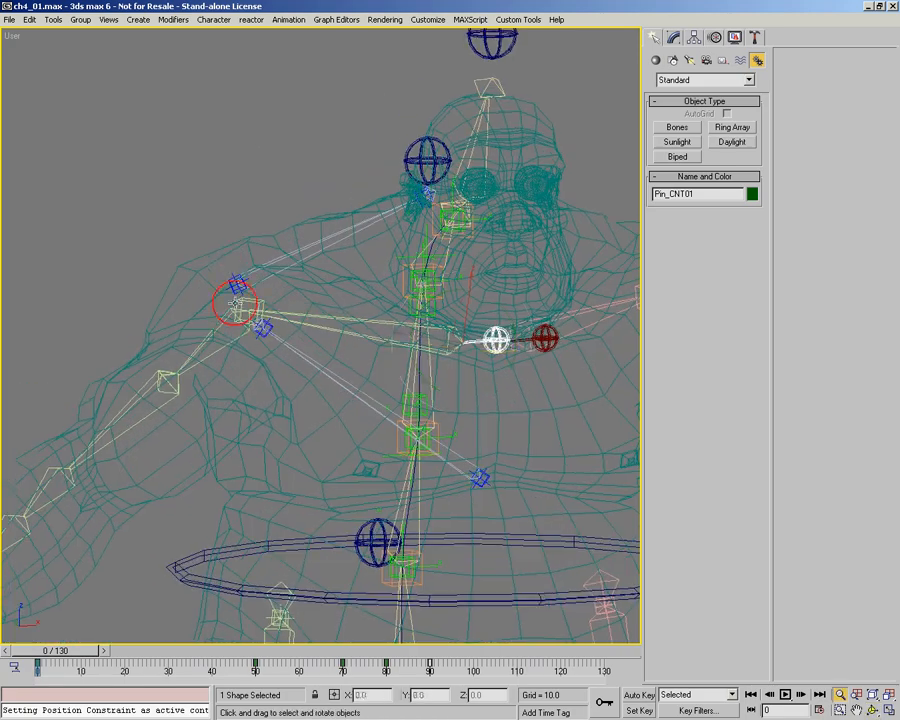
Step: Select the body mesh Ogre_Geo_Body and add the helper bones Bone03 and Bone01 to its Skin modifier
{"action": "left_click", "coordinate": [261, 361]}
{"action": "middle_click_drag", "start_coordinate": [338, 352], "coordinate": [358, 374], "text": "alt"}
{"action": "middle_click_drag", "start_coordinate": [358, 374], "coordinate": [360, 440]}
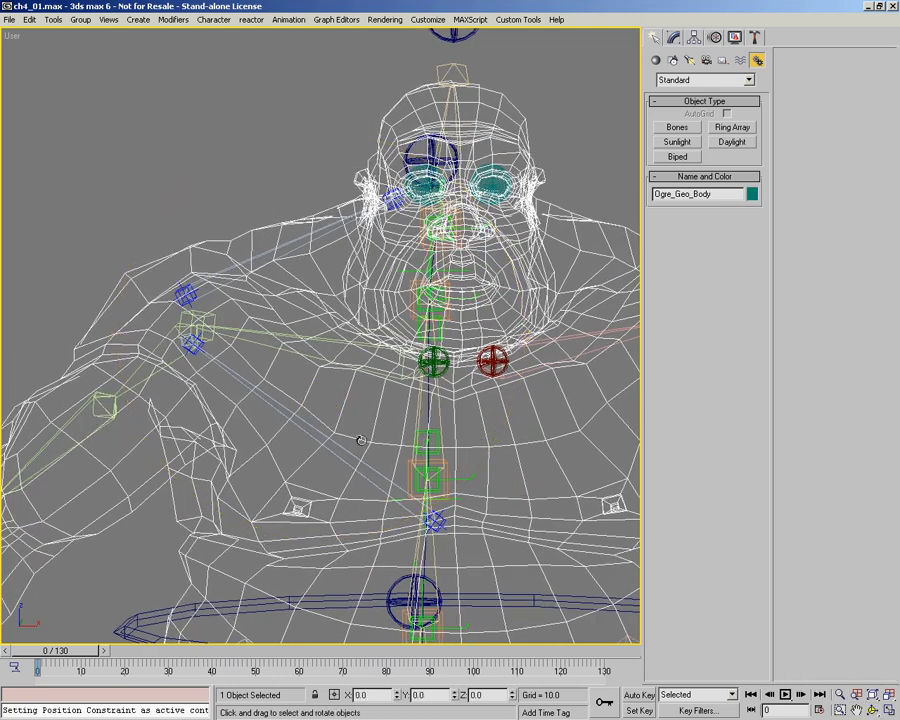
{"action": "left_click", "coordinate": [673, 37]}
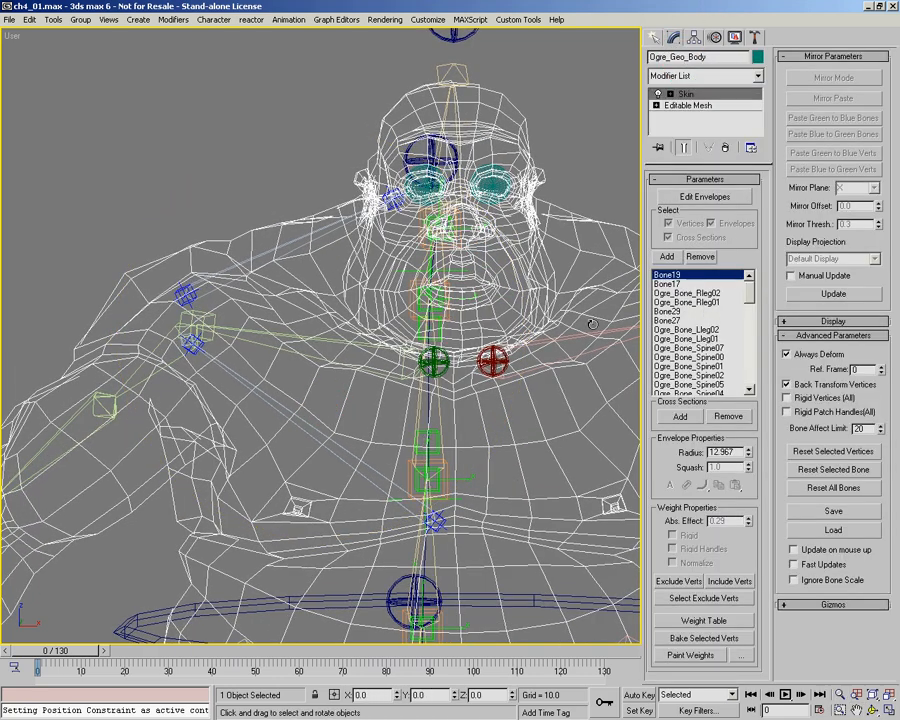
{"action": "right_click", "coordinate": [320, 398]}
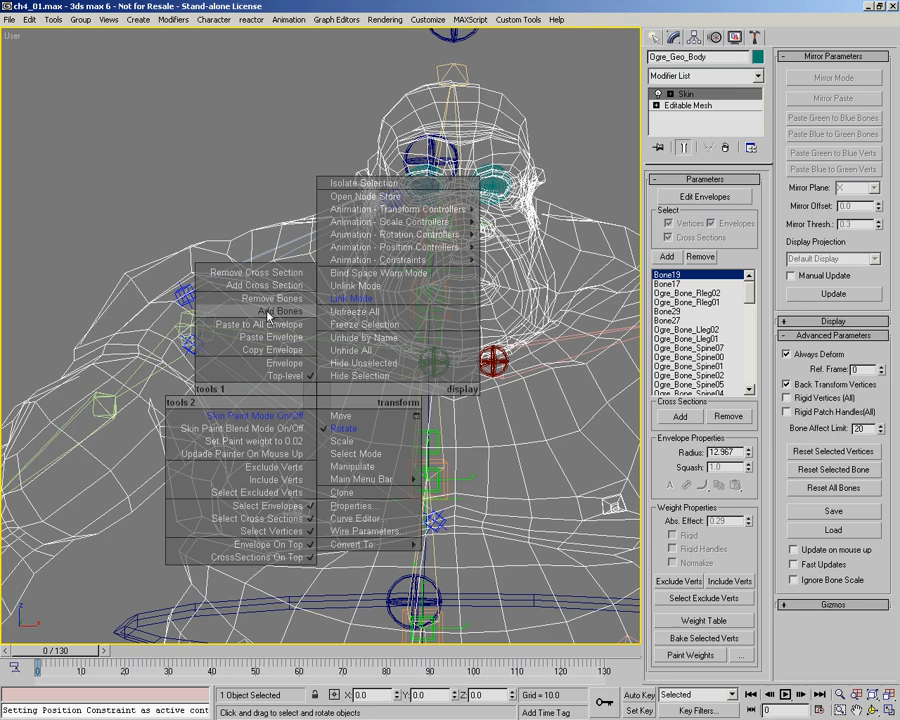
{"action": "left_click", "coordinate": [268, 313]}
{"action": "key", "text": "F3"}
{"action": "key", "text": "F3"}
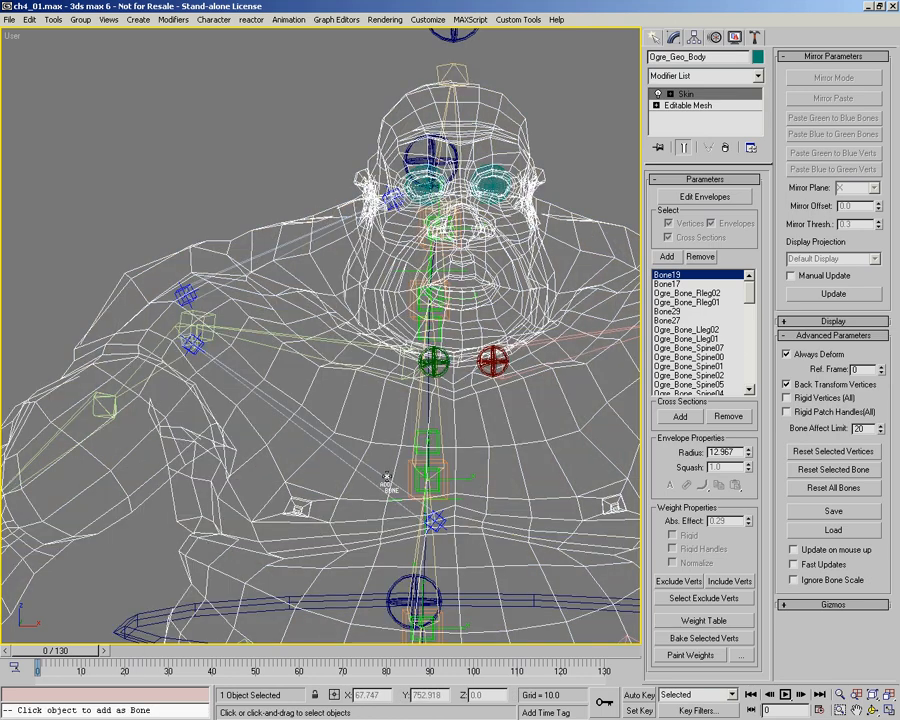
{"action": "left_click", "coordinate": [389, 478]}
{"action": "middle_click_drag", "start_coordinate": [350, 419], "coordinate": [353, 402]}
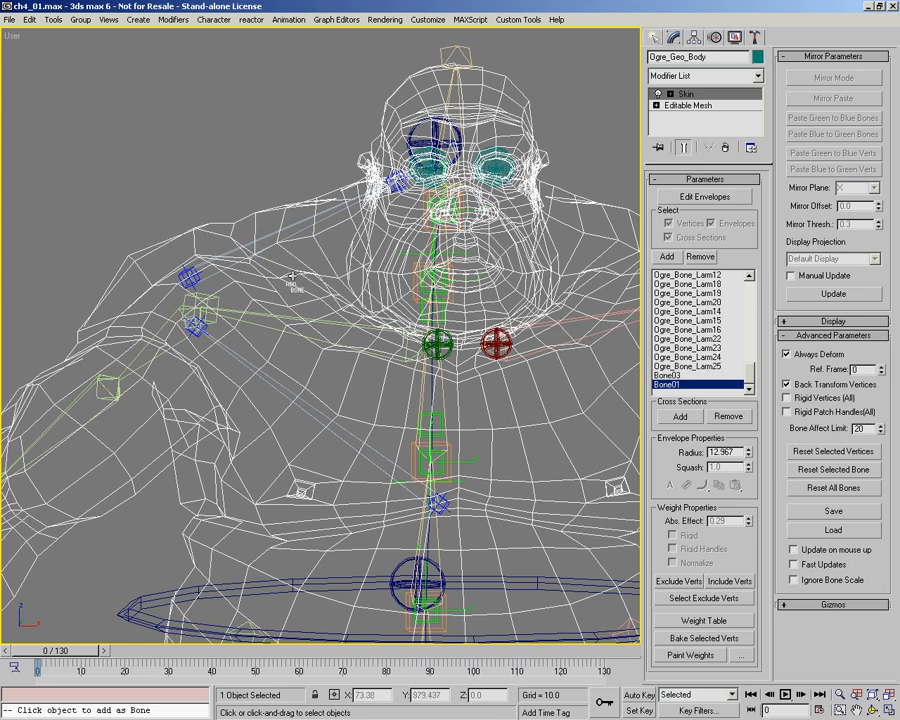
Step: Enter envelope editing, select the Bone03 envelope and try adjusting it near the shoulder end
{"action": "key", "text": "1"}
{"action": "scroll", "coordinate": [264, 315], "scroll_direction": "up", "scroll_amount": 1}
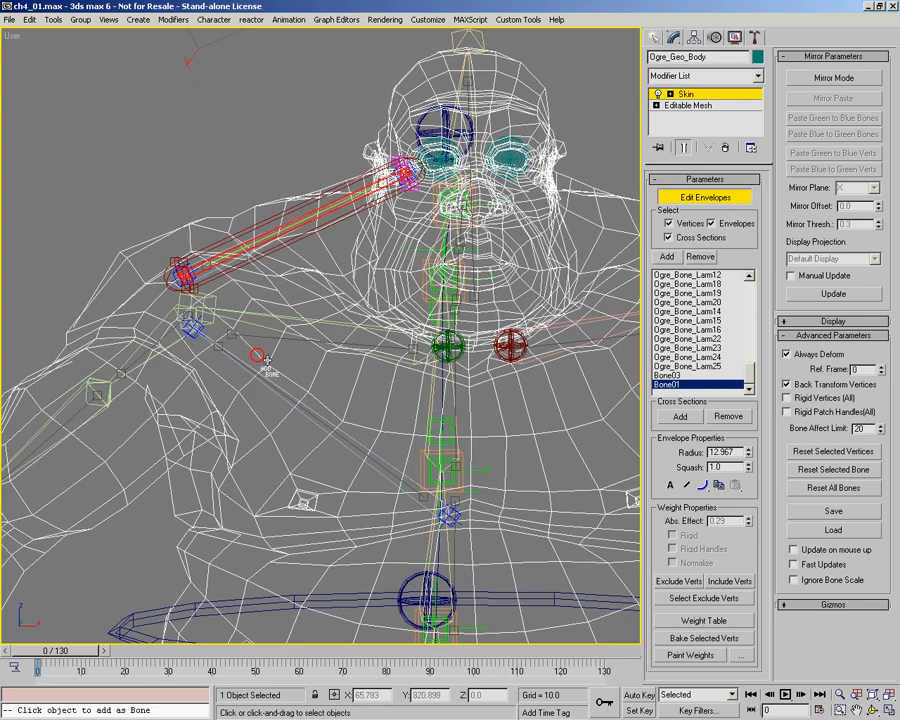
{"action": "left_click", "coordinate": [267, 383]}
{"action": "middle_click_drag", "start_coordinate": [267, 383], "coordinate": [318, 374], "text": "alt"}
{"action": "scroll", "coordinate": [213, 328], "scroll_direction": "up", "scroll_amount": 3}
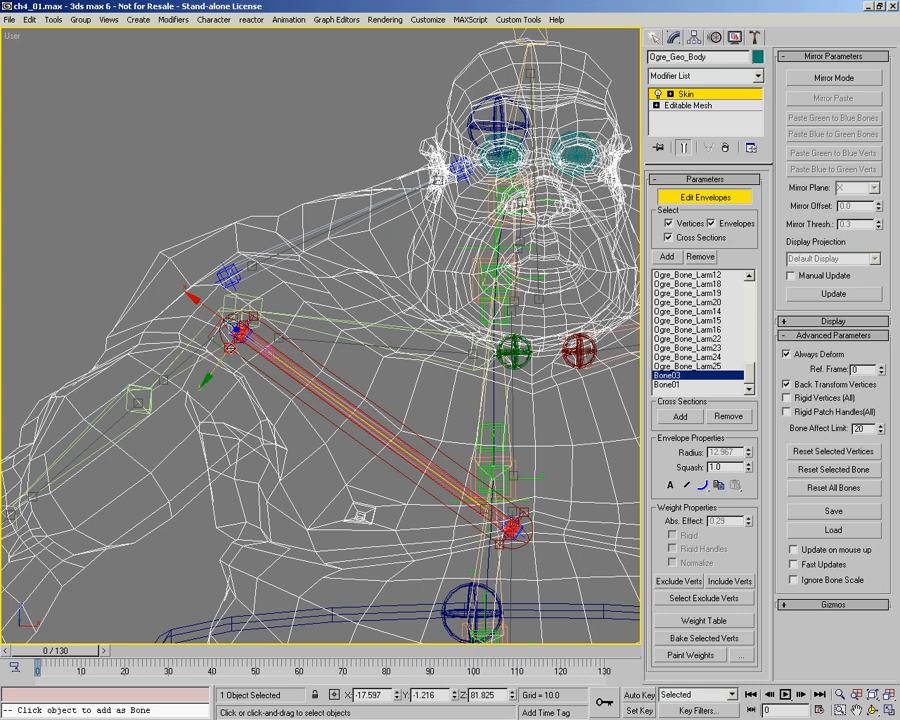
{"action": "mouse_move", "coordinate": [209, 376]}
{"action": "left_mouse_down"}
{"action": "mouse_move", "coordinate": [68, 553]}
{"action": "mouse_move", "coordinate": [196, 387]}
{"action": "left_mouse_up"}
{"action": "key", "text": "ctrl+z"}
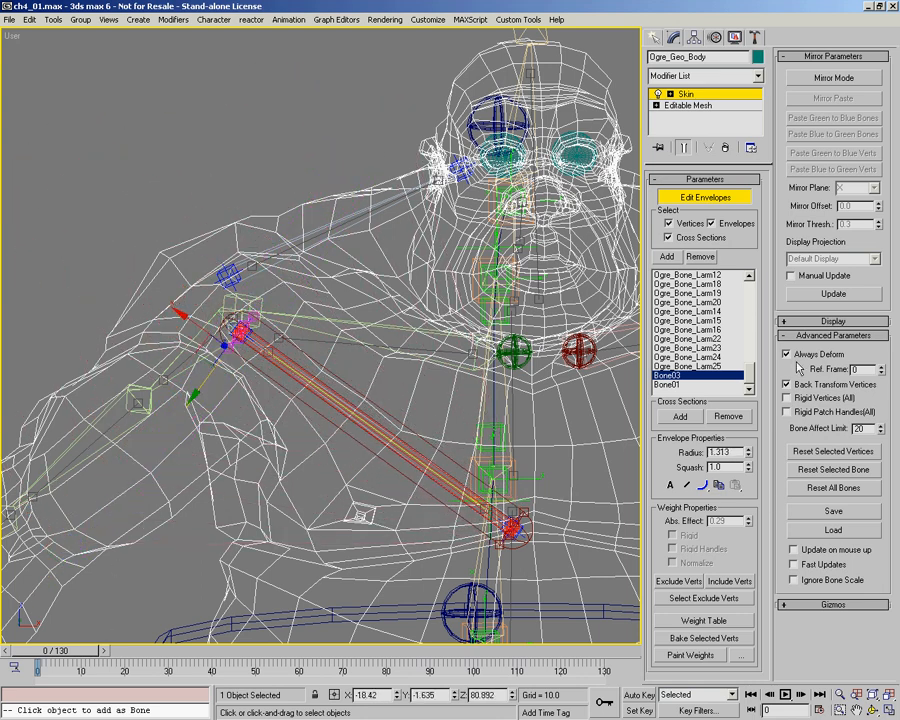
Step: Turn on Show No Envelopes, select Bone01 in the envelope display and switch the viewport to shaded display
{"action": "middle_click_drag", "start_coordinate": [395, 390], "coordinate": [394, 373]}
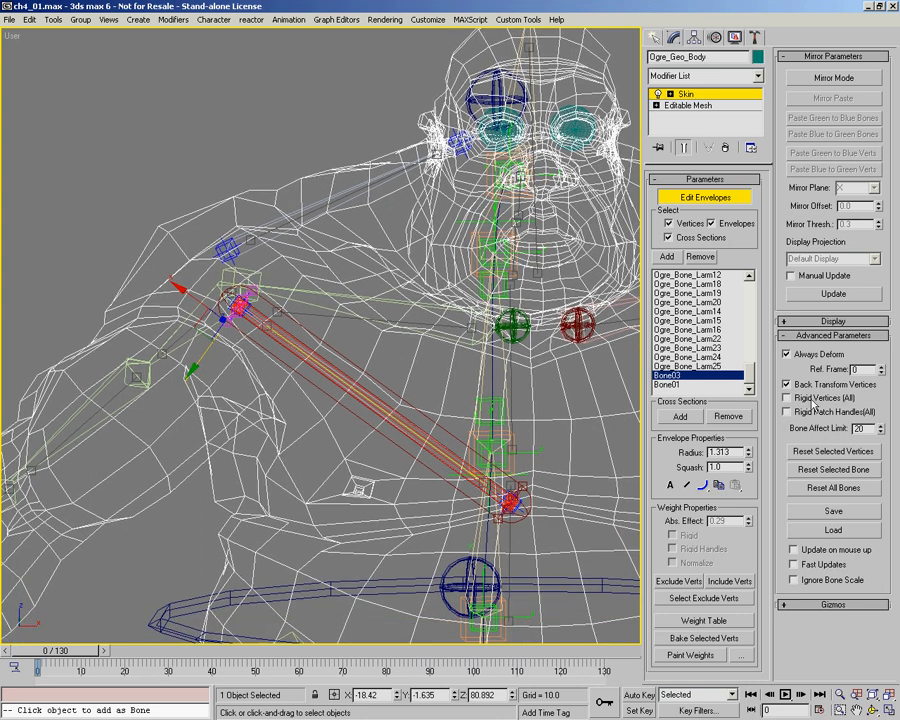
{"action": "left_click", "coordinate": [830, 322]}
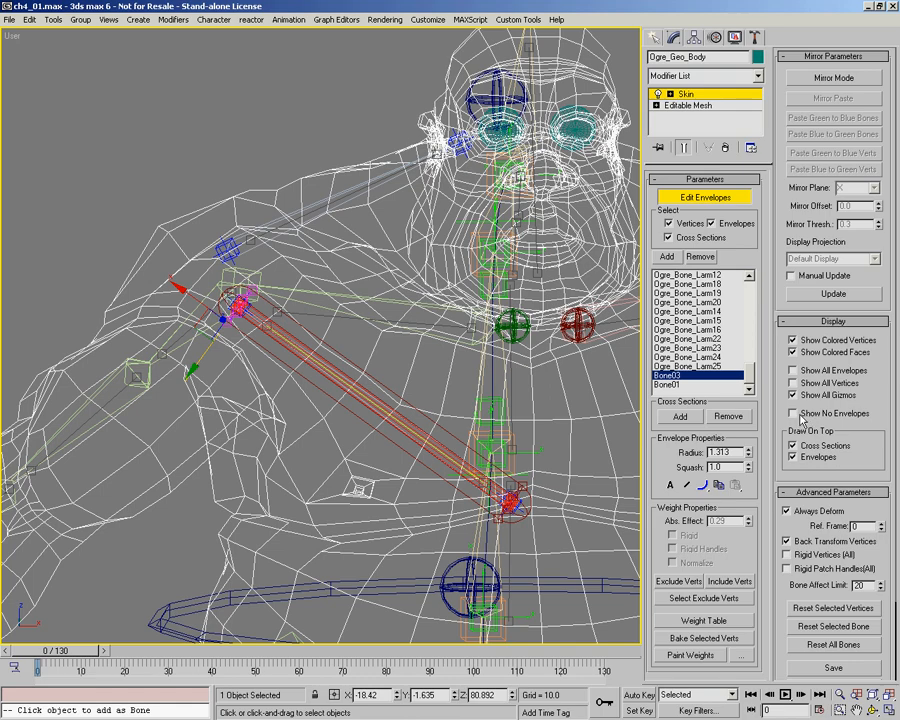
{"action": "middle_click_drag", "start_coordinate": [423, 383], "coordinate": [407, 336]}
{"action": "key", "text": "ctrl+r"}
{"action": "left_click_drag", "start_coordinate": [405, 256], "coordinate": [477, 278]}
{"action": "left_click_drag", "start_coordinate": [347, 291], "coordinate": [288, 275]}
{"action": "middle_click_drag", "start_coordinate": [288, 275], "coordinate": [250, 272], "text": "alt"}
{"action": "middle_click_drag", "start_coordinate": [250, 272], "coordinate": [303, 325]}
{"action": "mouse_move", "coordinate": [303, 325]}
{"action": "middle_mouse_down", "text": "ctrl+alt"}
{"action": "mouse_move", "coordinate": [309, 242]}
{"action": "mouse_move", "coordinate": [376, 274]}
{"action": "mouse_move", "coordinate": [369, 249]}
{"action": "mouse_move", "coordinate": [362, 303]}
{"action": "mouse_move", "coordinate": [346, 287]}
{"action": "mouse_move", "coordinate": [318, 286]}
{"action": "mouse_move", "coordinate": [286, 256]}
{"action": "mouse_move", "coordinate": [280, 285]}
{"action": "mouse_move", "coordinate": [327, 290]}
{"action": "mouse_move", "coordinate": [330, 320]}
{"action": "middle_mouse_up", "text": "ctrl+alt"}
{"action": "left_click", "coordinate": [340, 250]}
{"action": "key", "text": "F3"}
{"action": "middle_click_drag", "start_coordinate": [330, 320], "coordinate": [405, 298], "text": "ctrl+alt"}
{"action": "middle_click_drag", "start_coordinate": [405, 298], "coordinate": [323, 303], "text": "ctrl+alt"}
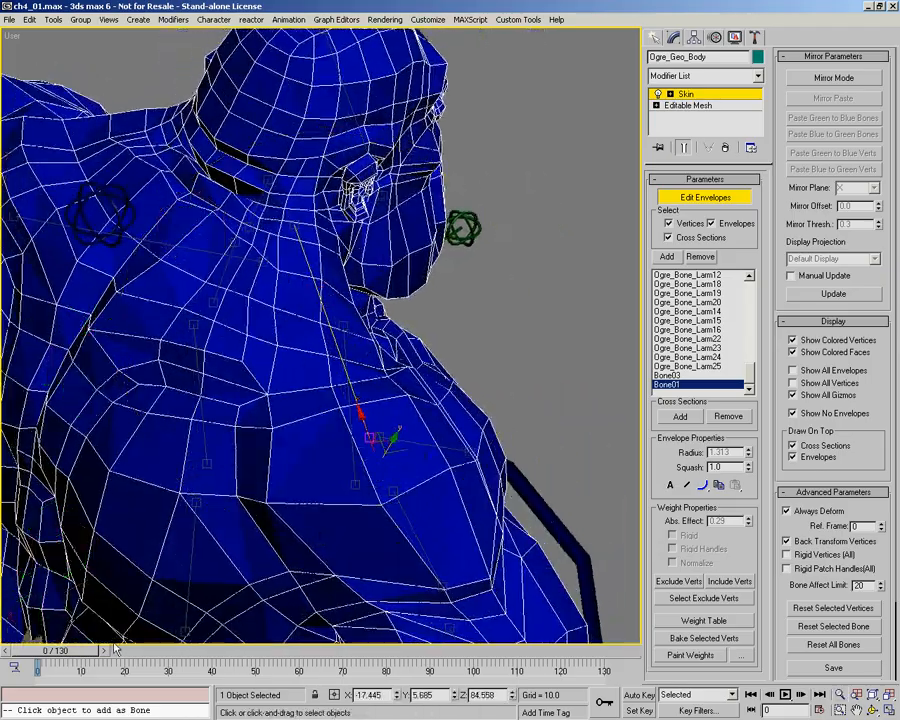
Step: Go to frame 74, turn on skin weight painting and brush Bone01 influence between the neck and right shoulder
{"action": "left_click_drag", "start_coordinate": [68, 651], "coordinate": [207, 652]}
{"action": "left_click_drag", "start_coordinate": [273, 652], "coordinate": [360, 656]}
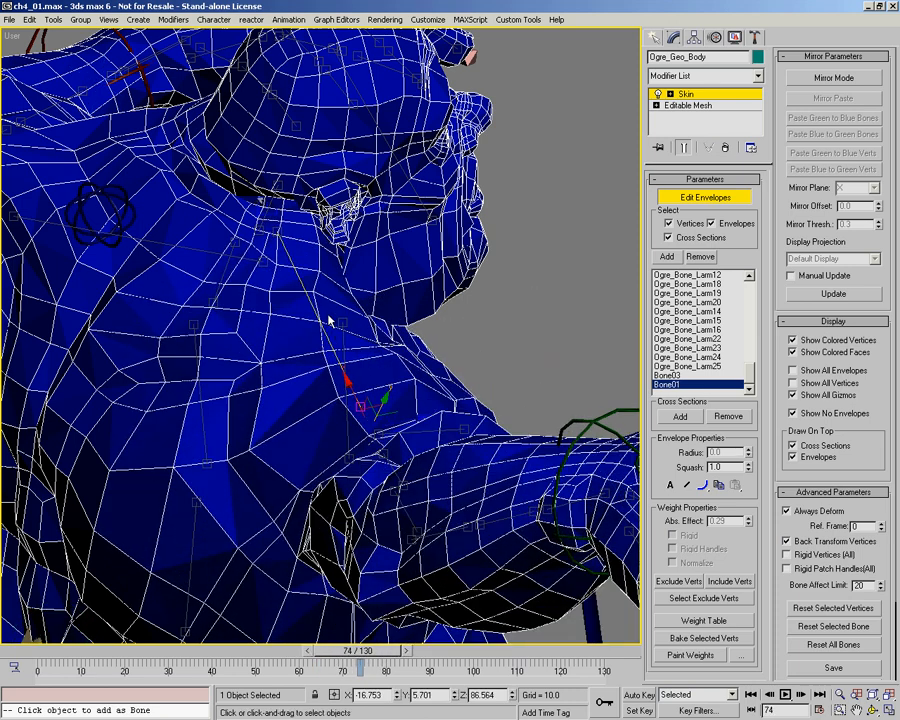
{"action": "right_click", "coordinate": [333, 327]}
{"action": "left_click", "coordinate": [303, 340]}
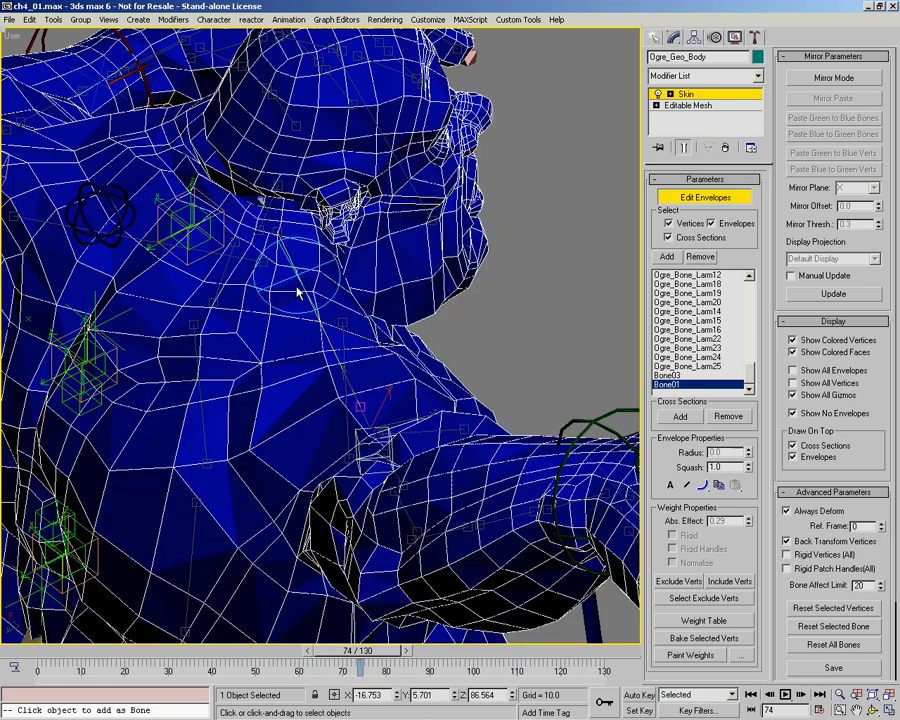
{"action": "left_click_drag", "start_coordinate": [283, 262], "coordinate": [333, 364]}
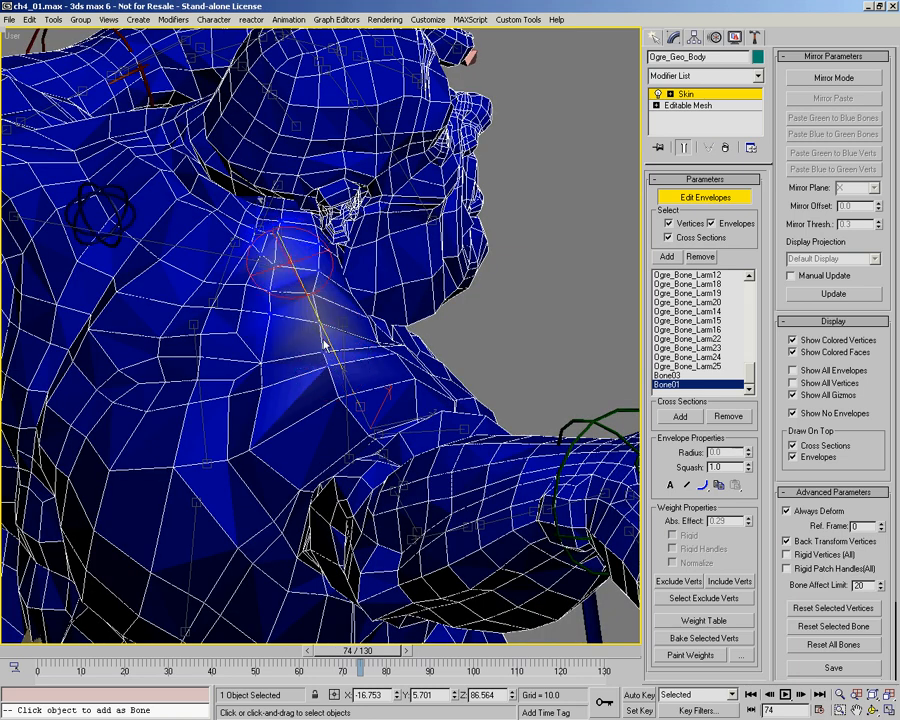
Step: Return to frame 0 and paint stronger Bone01 weights from the base of the neck down along the bone
{"action": "left_click", "coordinate": [36, 649]}
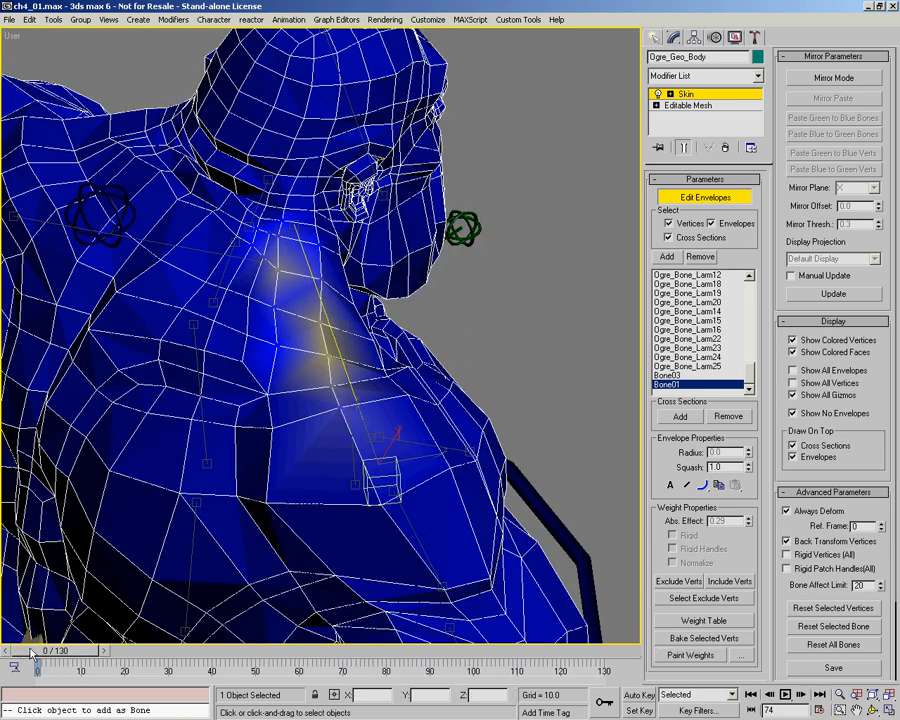
{"action": "middle_click_drag", "start_coordinate": [309, 214], "coordinate": [308, 246]}
{"action": "left_click_drag", "start_coordinate": [307, 244], "coordinate": [316, 378]}
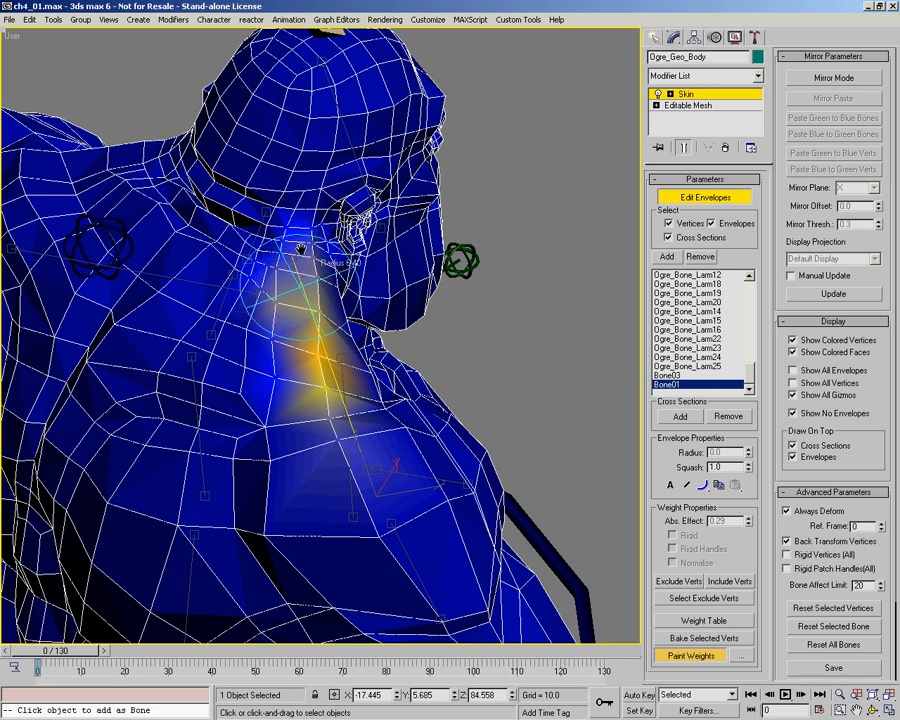
{"action": "left_click_drag", "start_coordinate": [286, 423], "coordinate": [285, 373]}
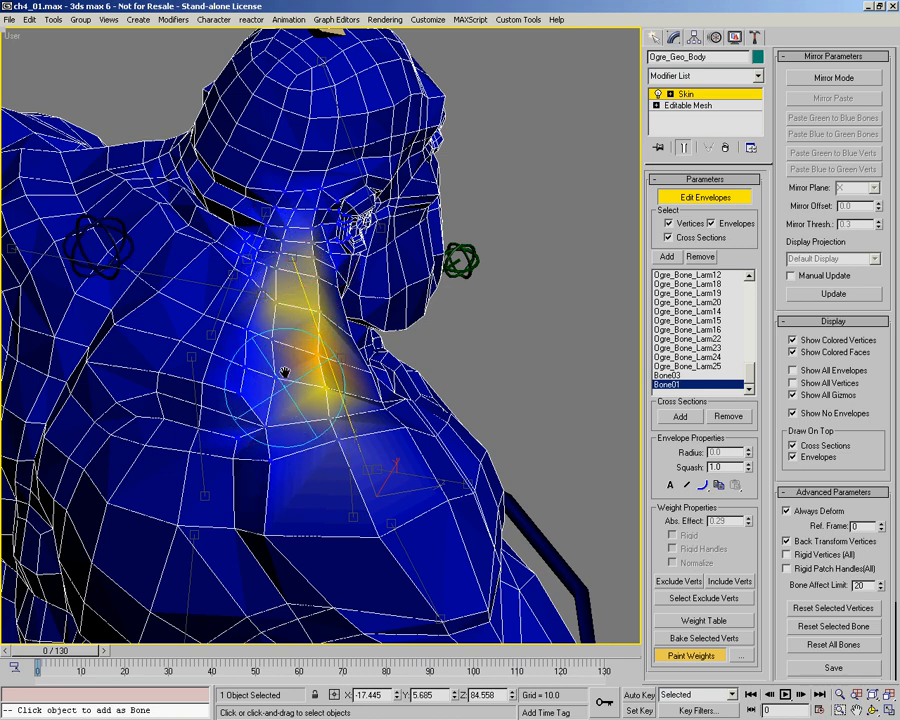
{"action": "mouse_move", "coordinate": [278, 259]}
{"action": "left_mouse_down"}
{"action": "mouse_move", "coordinate": [254, 404]}
{"action": "mouse_move", "coordinate": [267, 258]}
{"action": "mouse_move", "coordinate": [318, 257]}
{"action": "left_mouse_up"}
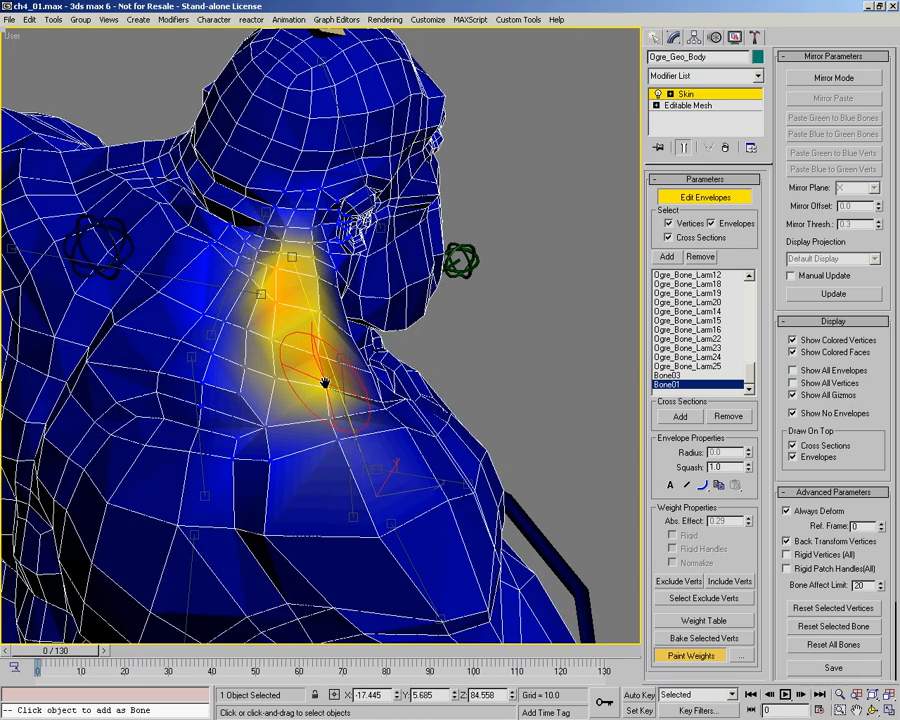
{"action": "left_click_drag", "start_coordinate": [322, 360], "coordinate": [303, 275]}
Step: Build up the Bone01 weights over the rear of the muscle between neck and right shoulder
{"action": "middle_click_drag", "start_coordinate": [318, 328], "coordinate": [434, 349], "text": "alt"}
{"action": "middle_click_drag", "start_coordinate": [464, 293], "coordinate": [426, 289]}
{"action": "scroll", "coordinate": [426, 289], "scroll_direction": "up", "scroll_amount": 3}
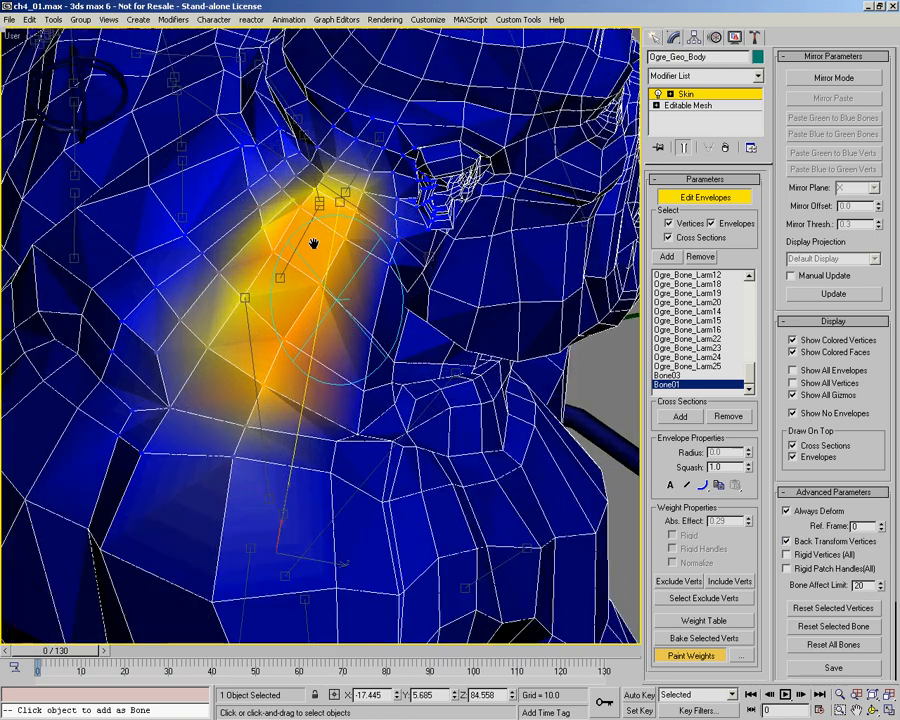
{"action": "mouse_move", "coordinate": [317, 227]}
{"action": "left_mouse_down"}
{"action": "mouse_move", "coordinate": [240, 370]}
{"action": "mouse_move", "coordinate": [293, 278]}
{"action": "left_mouse_up"}
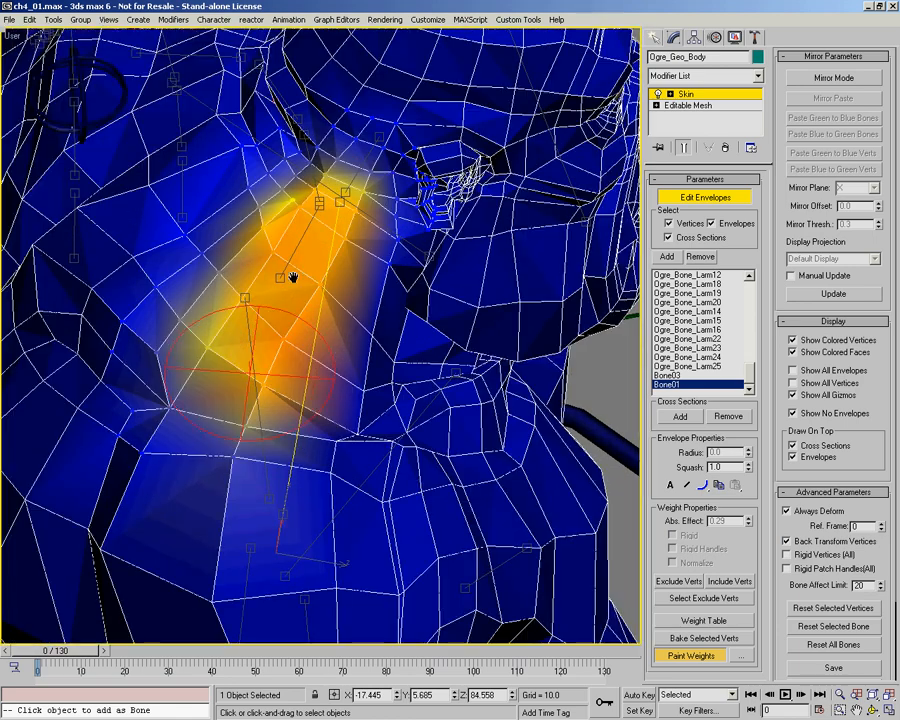
{"action": "mouse_move", "coordinate": [341, 253]}
{"action": "left_mouse_down"}
{"action": "mouse_move", "coordinate": [341, 338]}
{"action": "mouse_move", "coordinate": [314, 408]}
{"action": "left_mouse_up"}
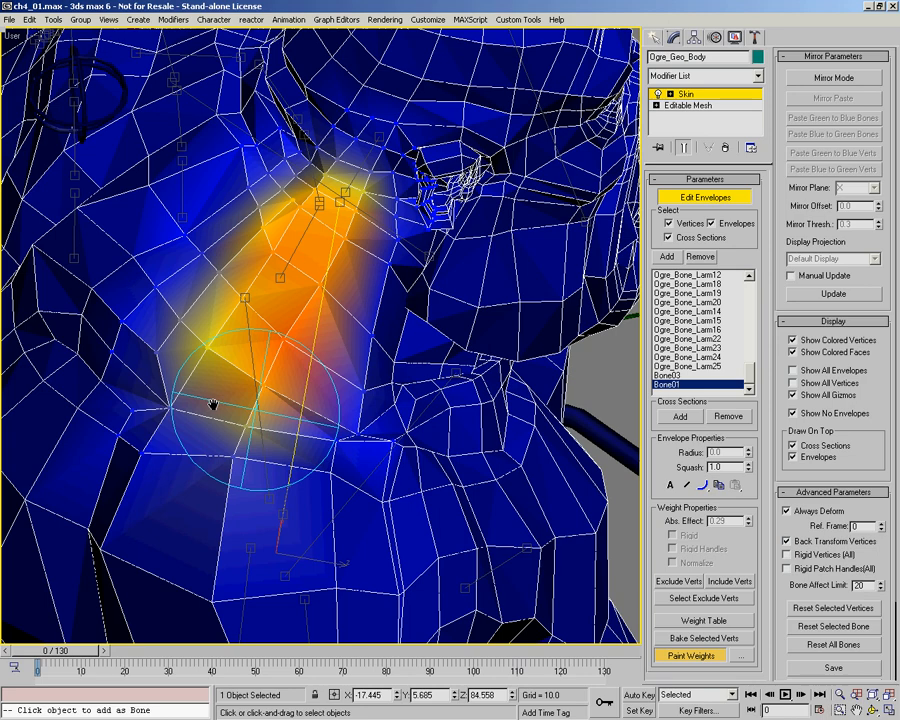
Step: Go to frame 78 and extend the Bone01 weights across the upper back and outward to the raised shoulder
{"action": "left_click_drag", "start_coordinate": [58, 657], "coordinate": [141, 655]}
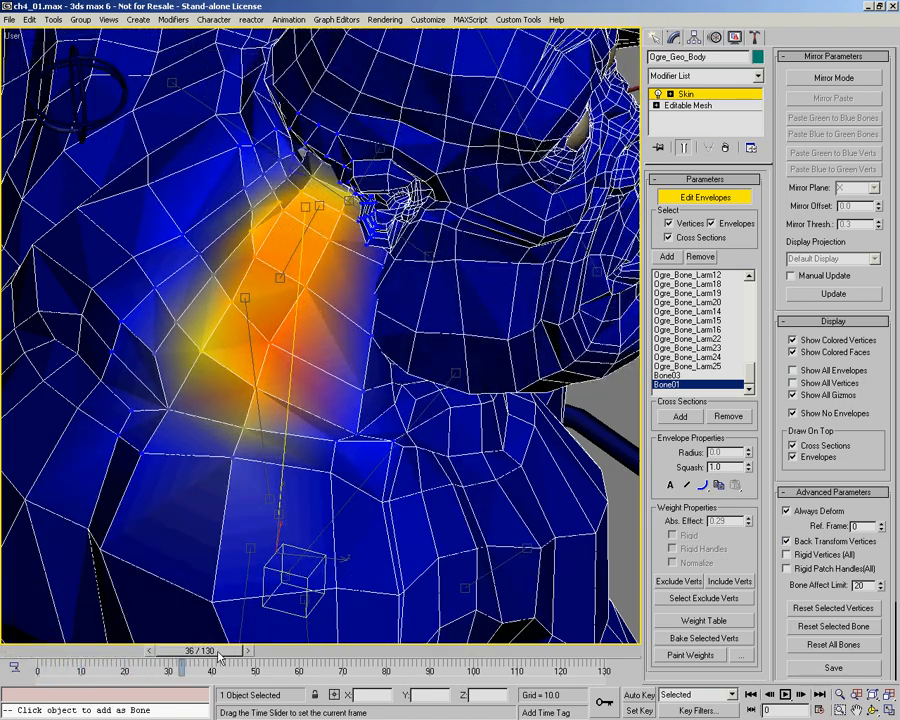
{"action": "left_click_drag", "start_coordinate": [346, 660], "coordinate": [380, 660]}
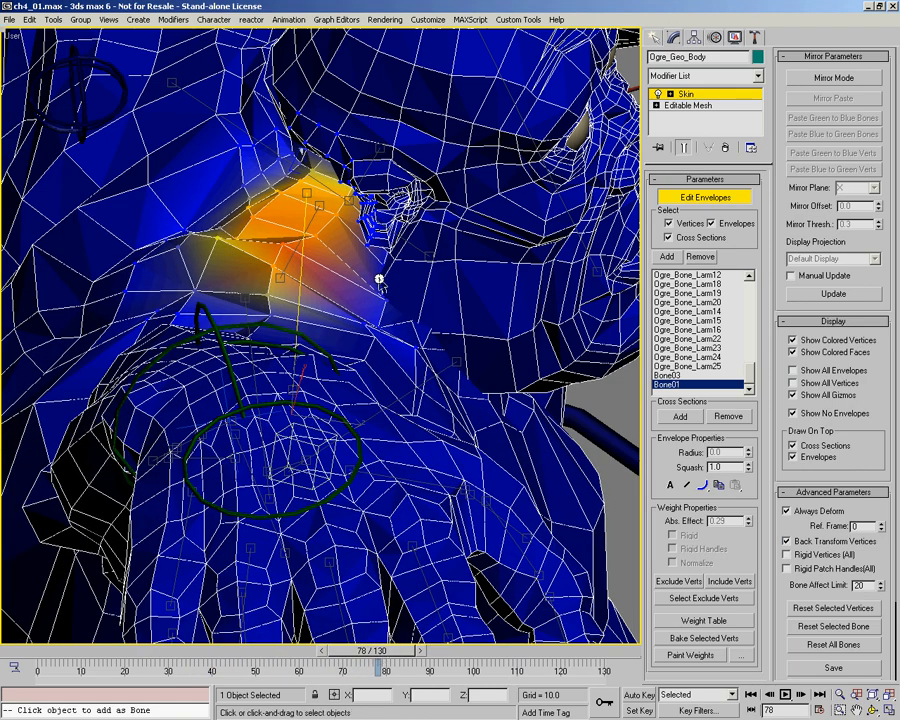
{"action": "middle_click_drag", "start_coordinate": [408, 285], "coordinate": [446, 287], "text": "alt"}
{"action": "middle_click_drag", "start_coordinate": [122, 311], "coordinate": [281, 407]}
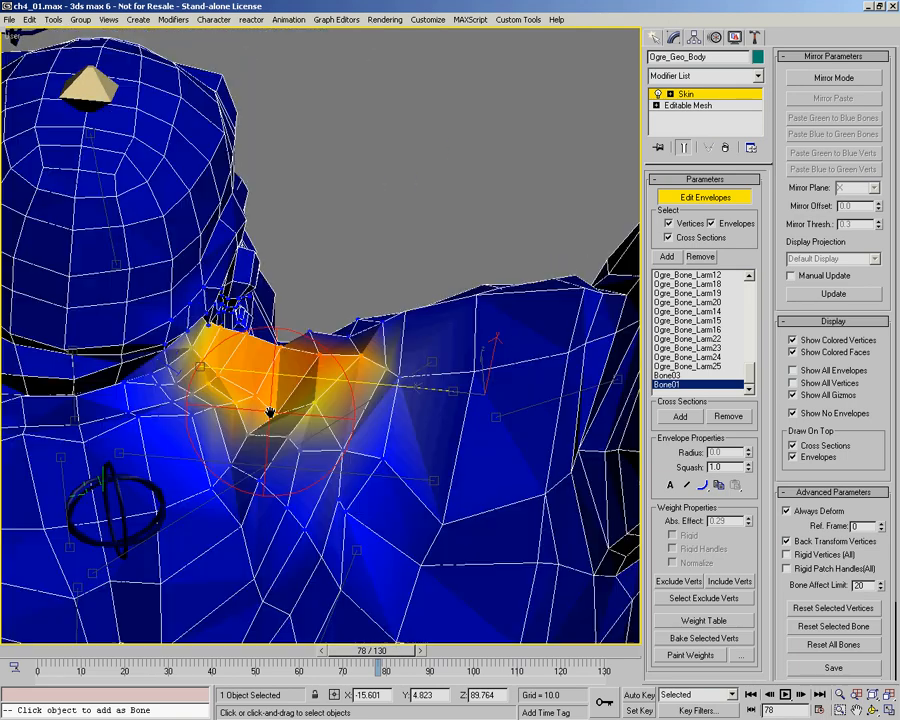
{"action": "mouse_move", "coordinate": [278, 417]}
{"action": "left_mouse_down"}
{"action": "mouse_move", "coordinate": [340, 424]}
{"action": "mouse_move", "coordinate": [384, 452]}
{"action": "mouse_move", "coordinate": [391, 490]}
{"action": "left_mouse_up"}
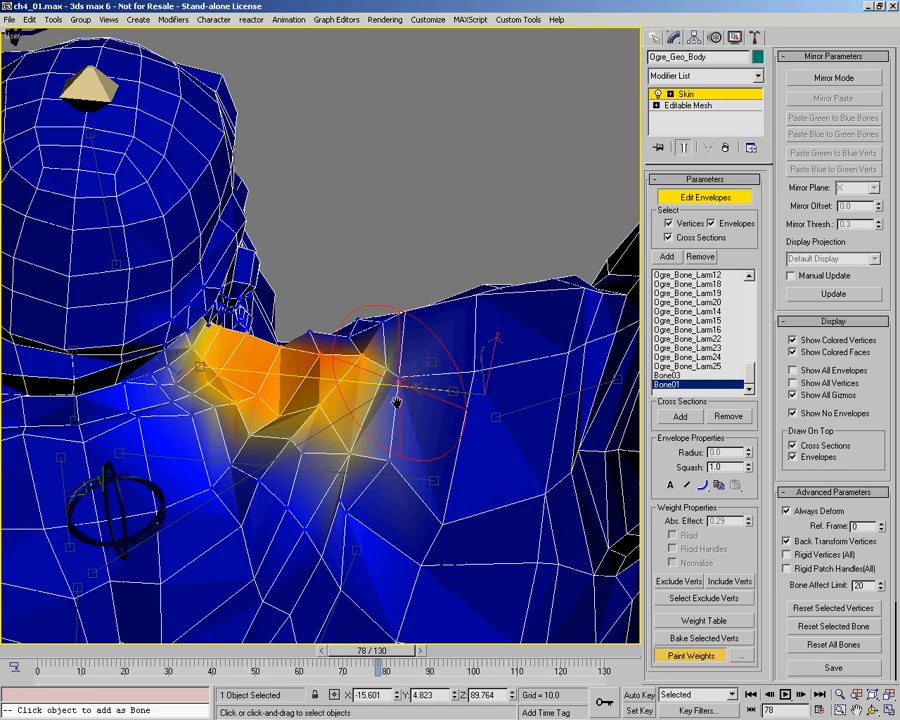
{"action": "middle_click_drag", "start_coordinate": [395, 415], "coordinate": [397, 360], "text": "alt"}
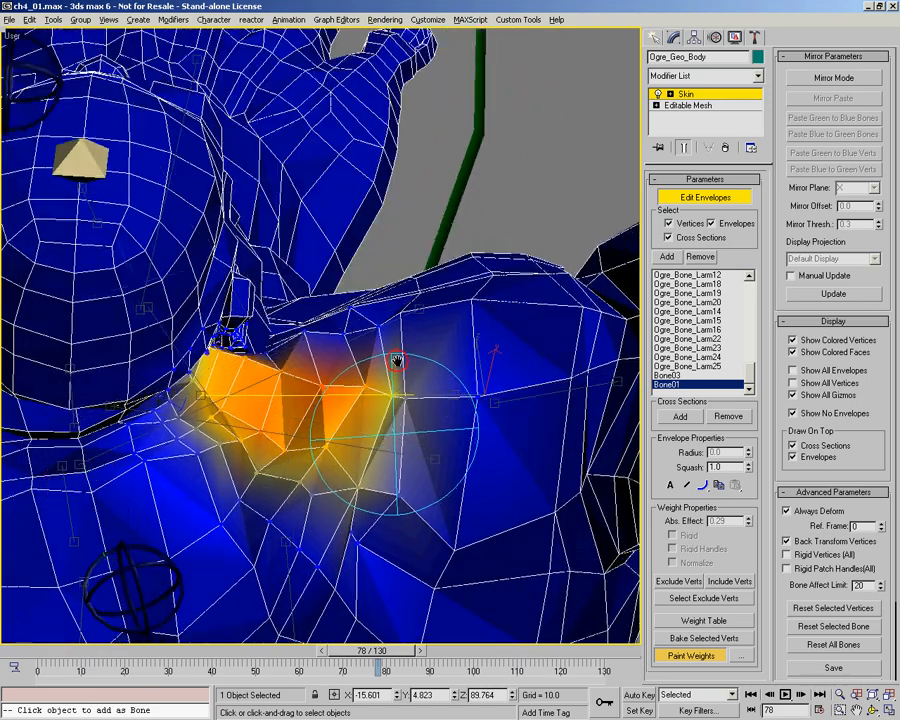
{"action": "middle_click_drag", "start_coordinate": [404, 404], "coordinate": [319, 430], "text": "alt"}
Step: Turn on skin paint blend mode and smooth the Bone01 weights over the raised shoulder at frame 78
{"action": "right_click", "coordinate": [249, 461]}
{"action": "left_click", "coordinate": [222, 497]}
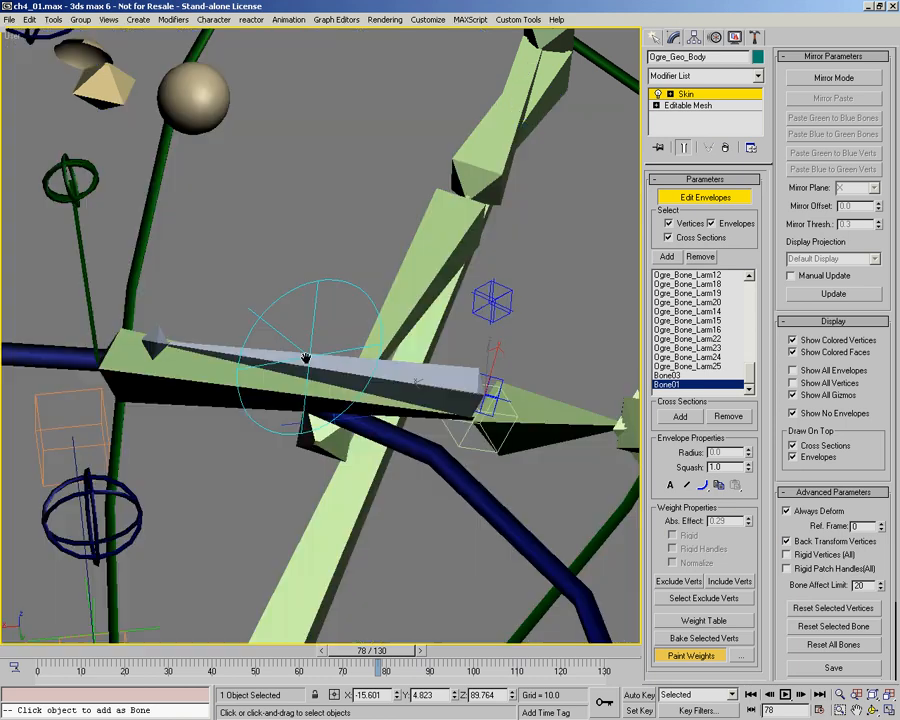
{"action": "mouse_move", "coordinate": [305, 358]}
{"action": "left_mouse_down"}
{"action": "mouse_move", "coordinate": [338, 414]}
{"action": "mouse_move", "coordinate": [349, 400]}
{"action": "left_mouse_up"}
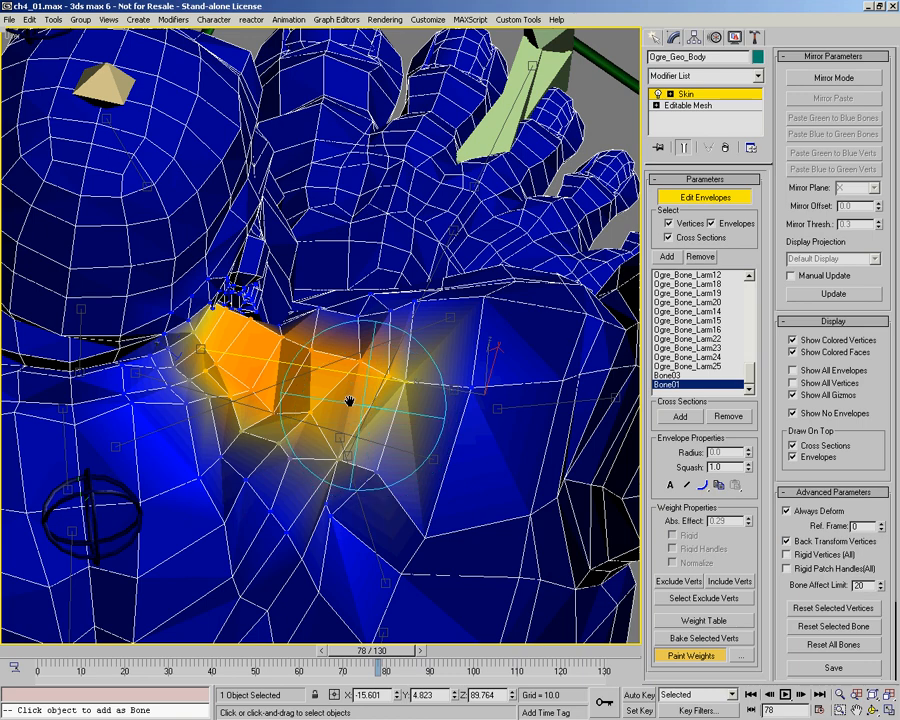
{"action": "left_click_drag", "start_coordinate": [210, 385], "coordinate": [295, 431]}
{"action": "mouse_move", "coordinate": [295, 431]}
{"action": "middle_mouse_down", "text": "alt"}
{"action": "mouse_move", "coordinate": [191, 408]}
{"action": "mouse_move", "coordinate": [325, 296]}
{"action": "mouse_move", "coordinate": [338, 265]}
{"action": "mouse_move", "coordinate": [97, 628]}
{"action": "middle_mouse_up", "text": "alt"}
Step: Return to the start of the animation and touch up the painted Bone01 weights along the shoulder
{"action": "left_click", "coordinate": [16, 651]}
{"action": "left_click_drag", "start_coordinate": [328, 183], "coordinate": [319, 327]}
{"action": "left_click_drag", "start_coordinate": [287, 432], "coordinate": [303, 436]}
{"action": "mouse_move", "coordinate": [303, 436]}
{"action": "middle_mouse_down", "text": "alt"}
{"action": "mouse_move", "coordinate": [331, 368]}
{"action": "mouse_move", "coordinate": [48, 564]}
{"action": "mouse_move", "coordinate": [25, 650]}
{"action": "middle_mouse_up", "text": "alt"}
Step: Scrub between frame 0 and the raised-arm pose to examine the shoulder and chest deformation from behind and in front
{"action": "left_click_drag", "start_coordinate": [25, 650], "coordinate": [155, 658]}
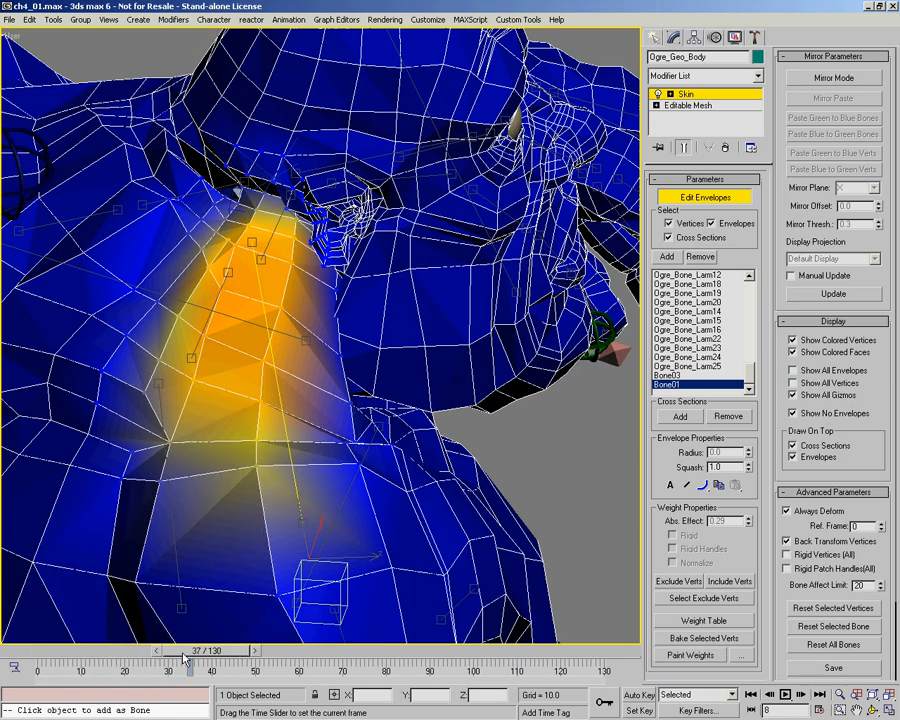
{"action": "left_click_drag", "start_coordinate": [295, 663], "coordinate": [367, 588]}
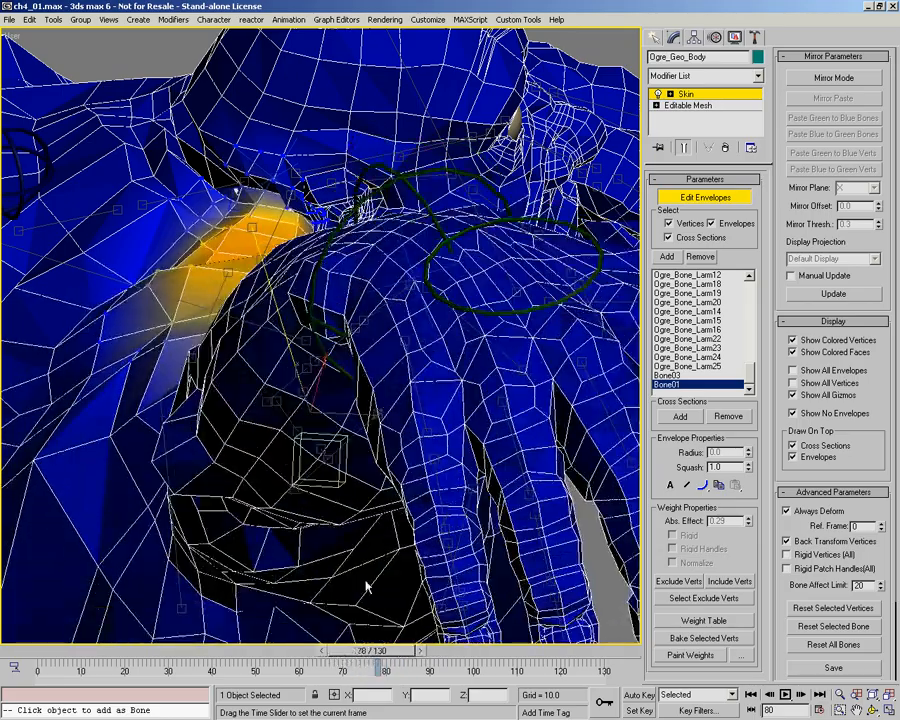
{"action": "mouse_move", "coordinate": [352, 308]}
{"action": "middle_mouse_down", "text": "alt"}
{"action": "mouse_move", "coordinate": [372, 311]}
{"action": "mouse_move", "coordinate": [203, 287]}
{"action": "mouse_move", "coordinate": [388, 348]}
{"action": "mouse_move", "coordinate": [359, 394]}
{"action": "mouse_move", "coordinate": [351, 358]}
{"action": "mouse_move", "coordinate": [380, 402]}
{"action": "mouse_move", "coordinate": [335, 345]}
{"action": "mouse_move", "coordinate": [340, 363]}
{"action": "mouse_move", "coordinate": [346, 351]}
{"action": "middle_mouse_up", "text": "alt"}
{"action": "middle_click_drag", "start_coordinate": [407, 366], "coordinate": [393, 298]}
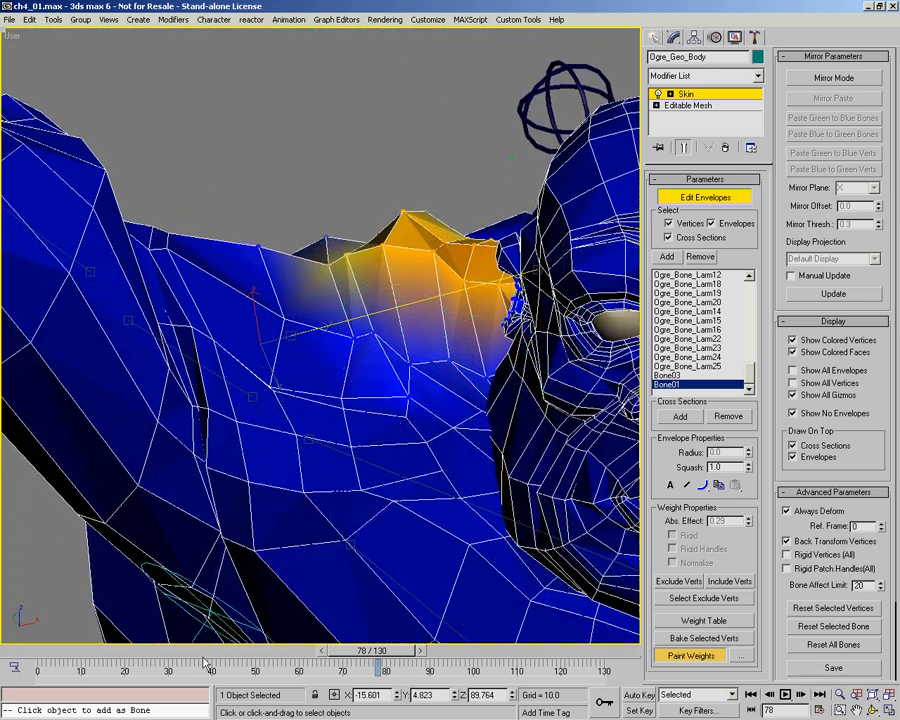
{"action": "left_click_drag", "start_coordinate": [346, 655], "coordinate": [267, 657]}
{"action": "left_click_drag", "start_coordinate": [31, 630], "coordinate": [3, 622]}
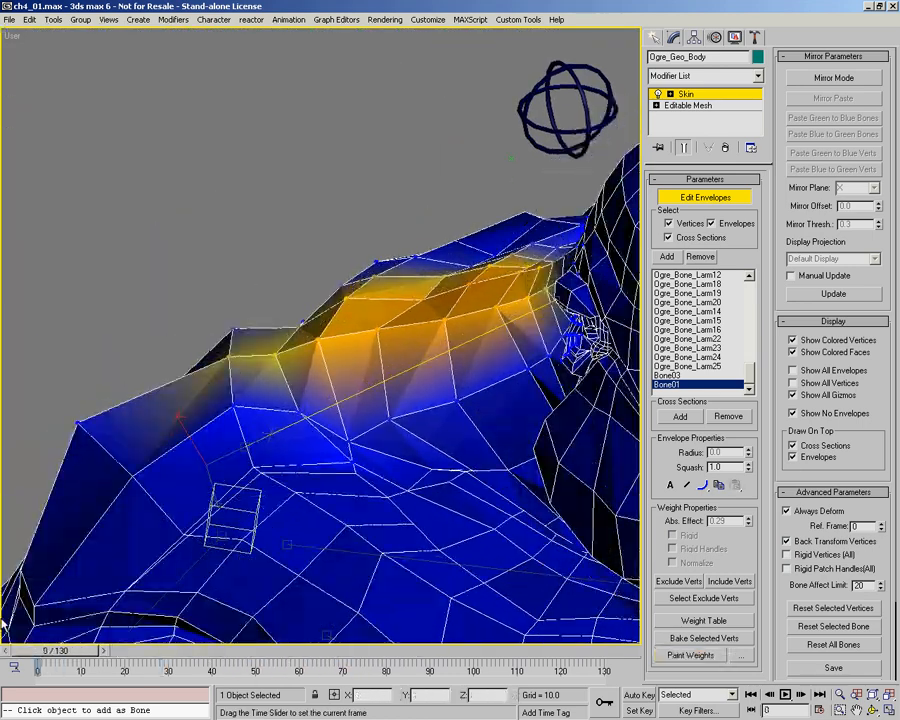
{"action": "mouse_move", "coordinate": [336, 590]}
{"action": "middle_mouse_down"}
{"action": "mouse_move", "coordinate": [346, 410]}
{"action": "mouse_move", "coordinate": [425, 384]}
{"action": "middle_mouse_up"}
{"action": "scroll", "coordinate": [346, 410], "scroll_direction": "down", "scroll_amount": 3}
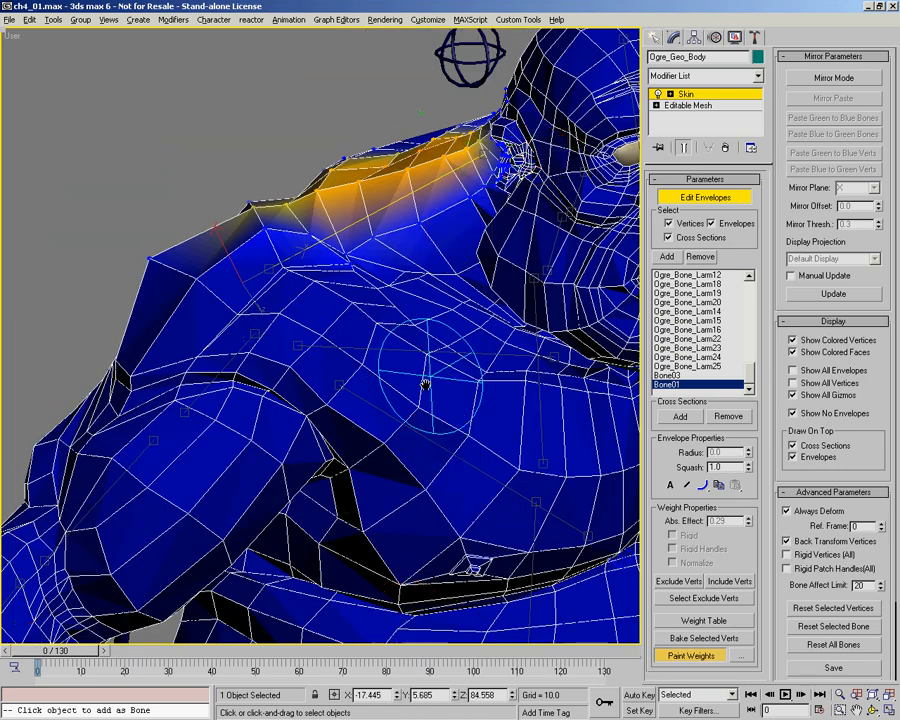
{"action": "middle_click_drag", "start_coordinate": [371, 376], "coordinate": [338, 364], "text": "alt"}
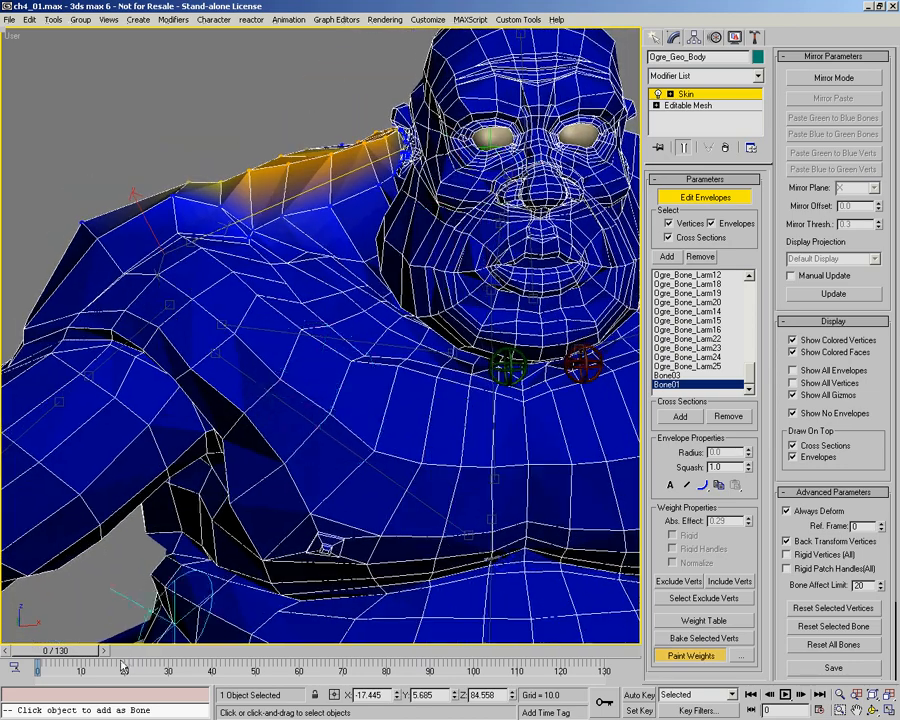
{"action": "left_click_drag", "start_coordinate": [68, 656], "coordinate": [228, 660]}
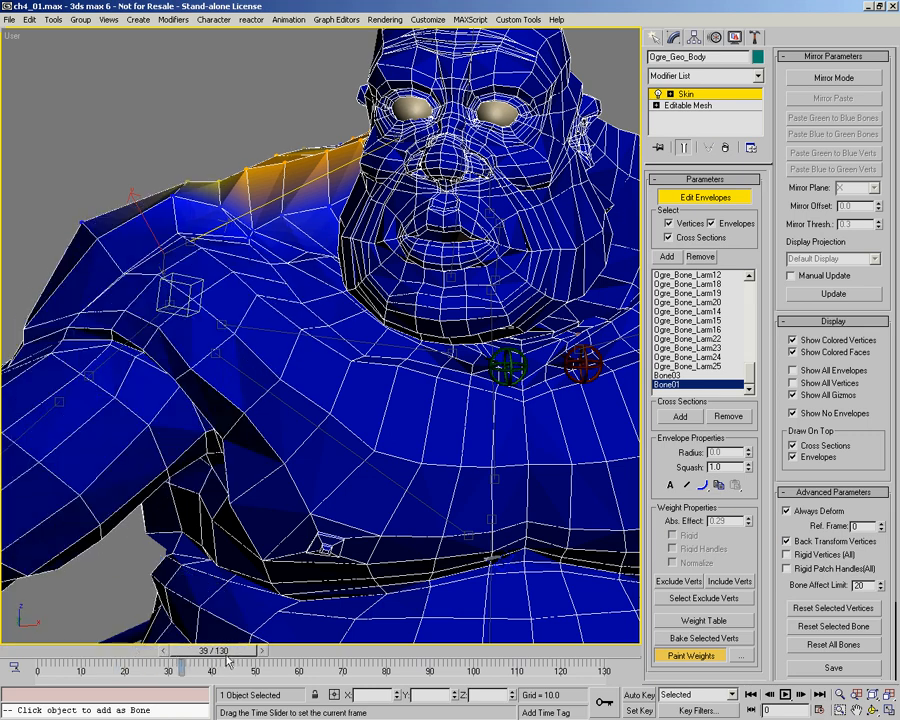
{"action": "left_click_drag", "start_coordinate": [346, 650], "coordinate": [380, 645]}
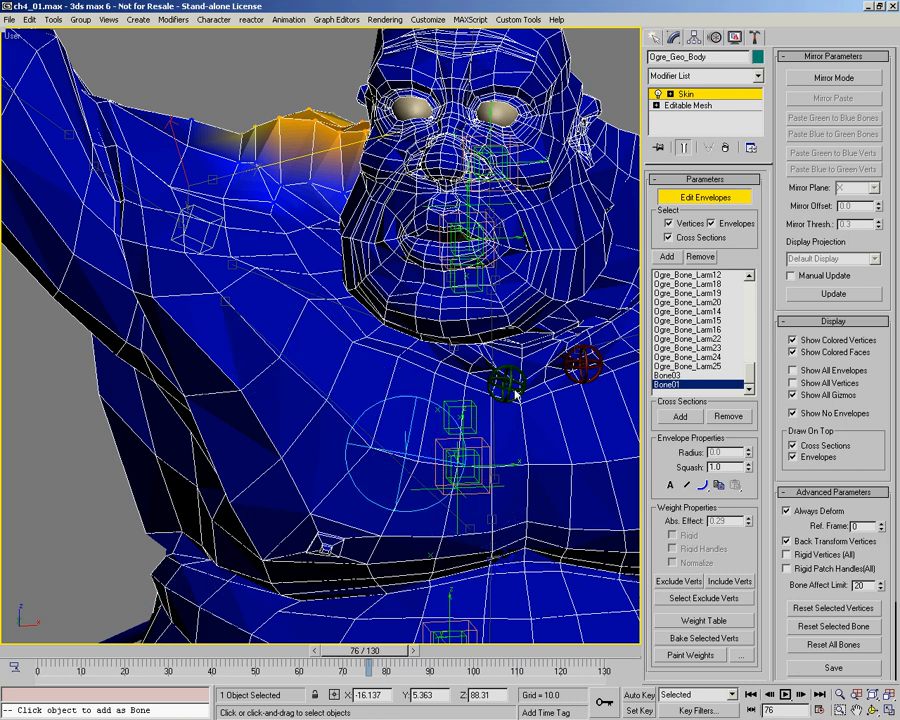
{"action": "mouse_move", "coordinate": [337, 660]}
{"action": "left_mouse_down"}
{"action": "mouse_move", "coordinate": [326, 660]}
{"action": "mouse_move", "coordinate": [349, 660]}
{"action": "mouse_move", "coordinate": [322, 658]}
{"action": "mouse_move", "coordinate": [346, 657]}
{"action": "left_mouse_up"}
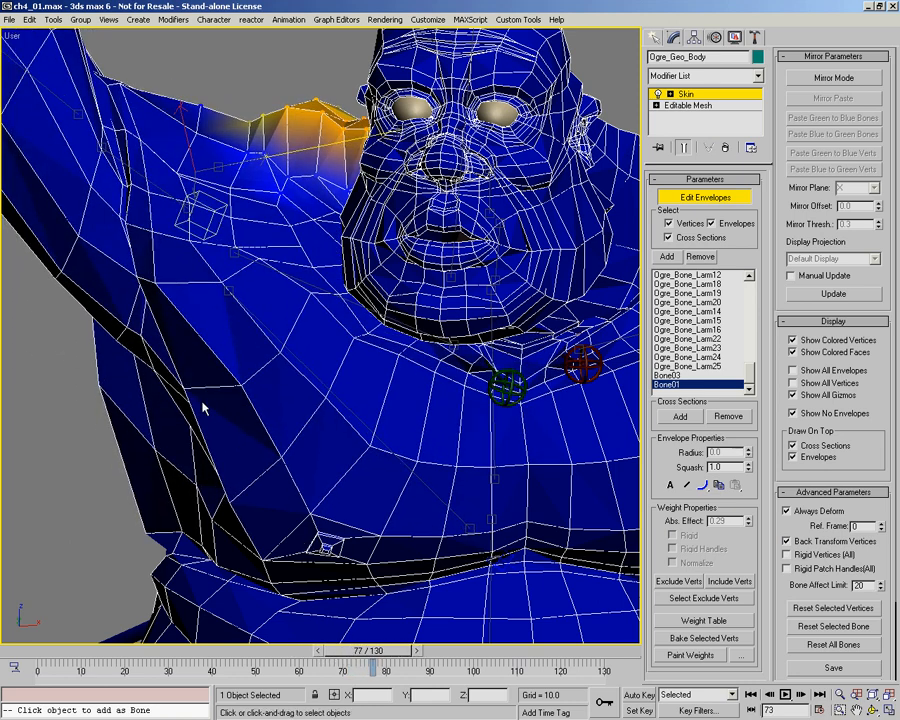
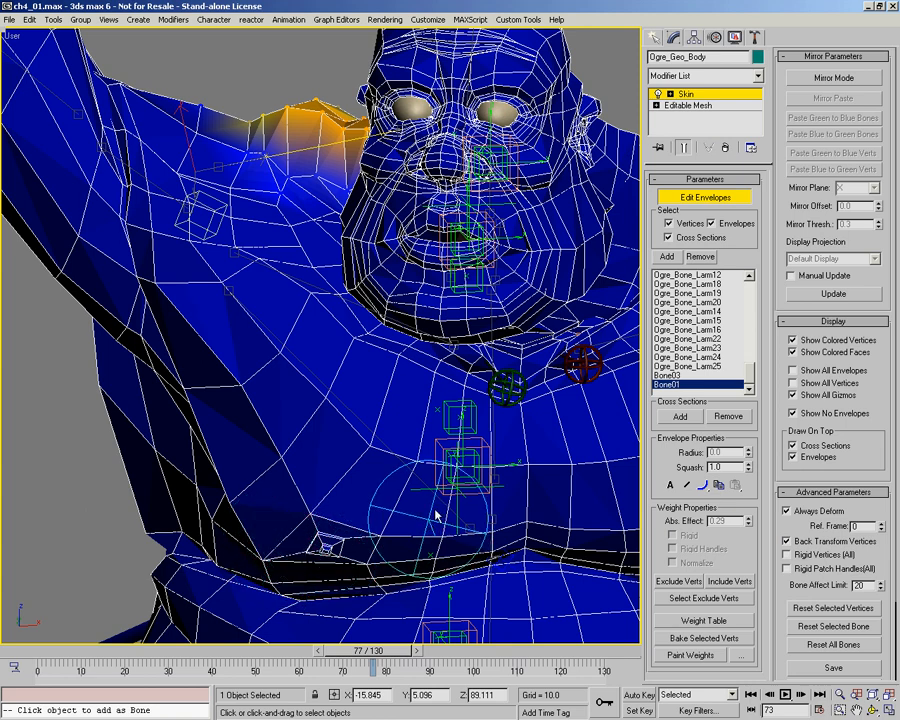
Step: Make the chest helper bone Bone03 the active bone in the Skin modifier and turn skin paint mode back on
{"action": "right_click", "coordinate": [378, 462]}
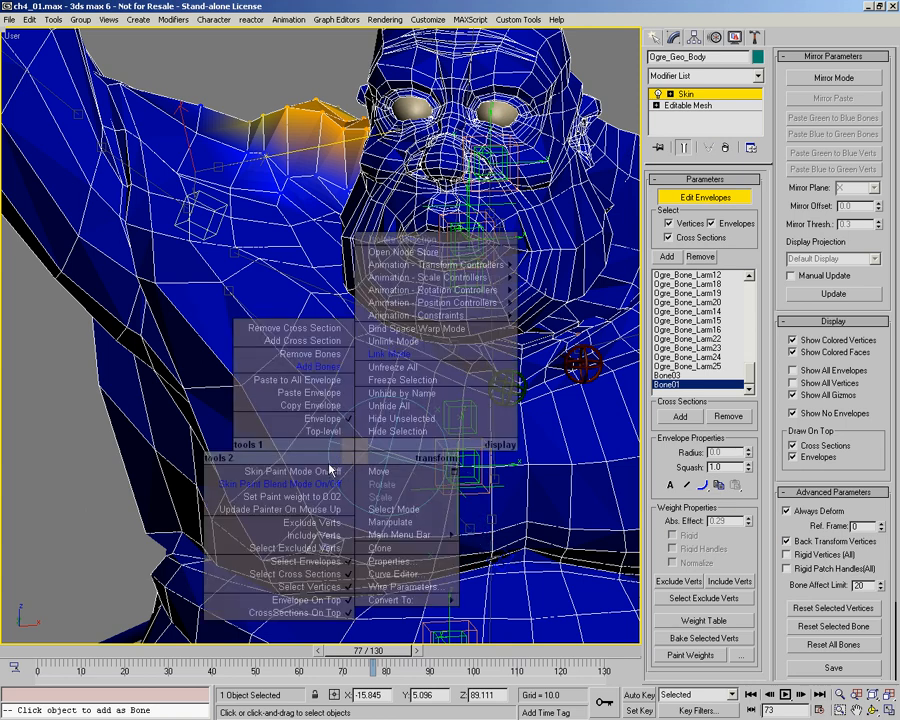
{"action": "key", "text": "Escape"}
{"action": "right_click", "coordinate": [318, 470]}
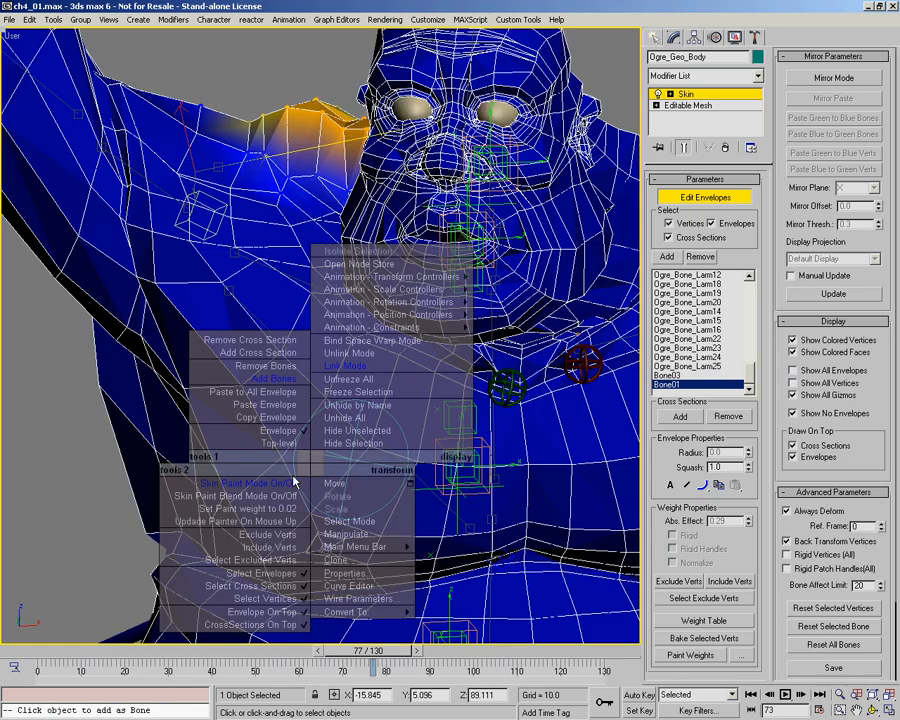
{"action": "left_click", "coordinate": [282, 486]}
{"action": "left_click", "coordinate": [361, 421]}
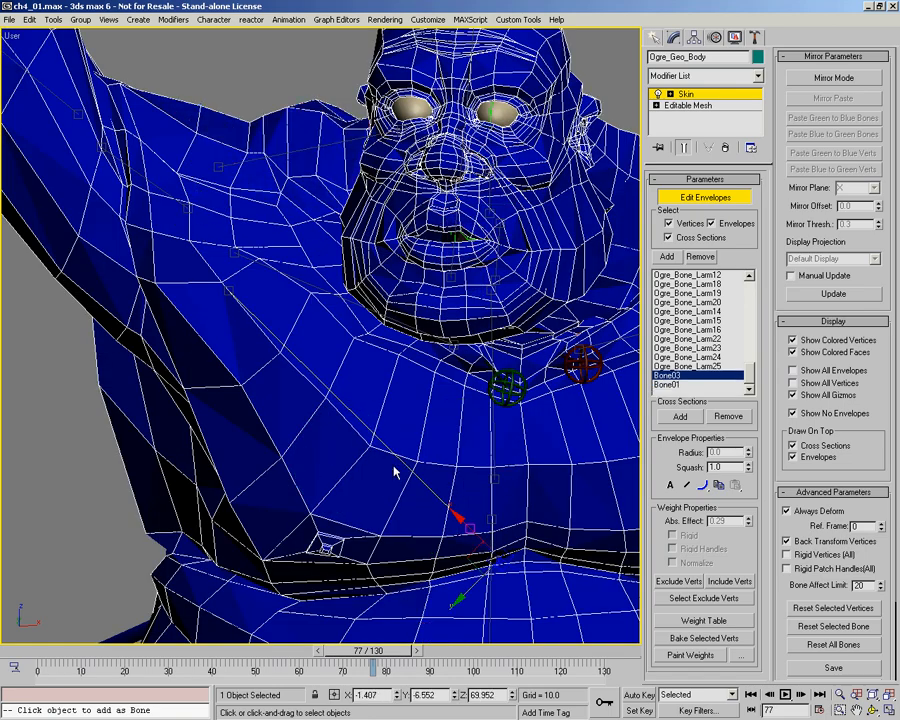
{"action": "right_click", "coordinate": [398, 482]}
{"action": "left_click", "coordinate": [367, 505]}
{"action": "middle_click_drag", "start_coordinate": [395, 455], "coordinate": [394, 510], "text": "alt"}
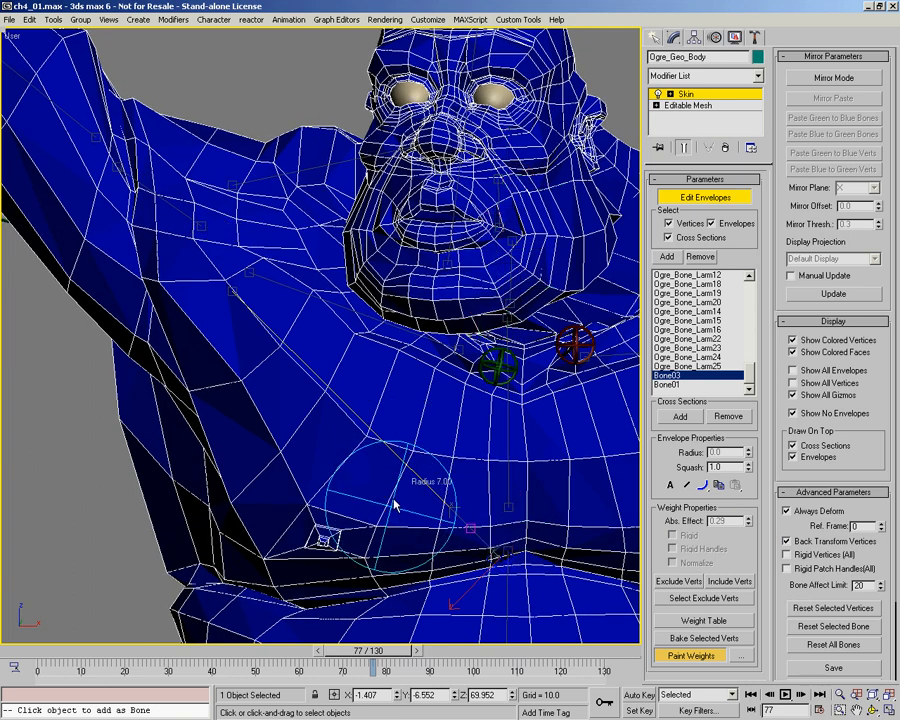
Step: Try painting strong Bone03 weights across the ogre's right chest and armpit, and undo the strokes
{"action": "mouse_move", "coordinate": [378, 522]}
{"action": "left_mouse_down"}
{"action": "mouse_move", "coordinate": [313, 430]}
{"action": "mouse_move", "coordinate": [228, 337]}
{"action": "mouse_move", "coordinate": [208, 298]}
{"action": "left_mouse_up"}
{"action": "left_click_drag", "start_coordinate": [402, 519], "coordinate": [449, 518]}
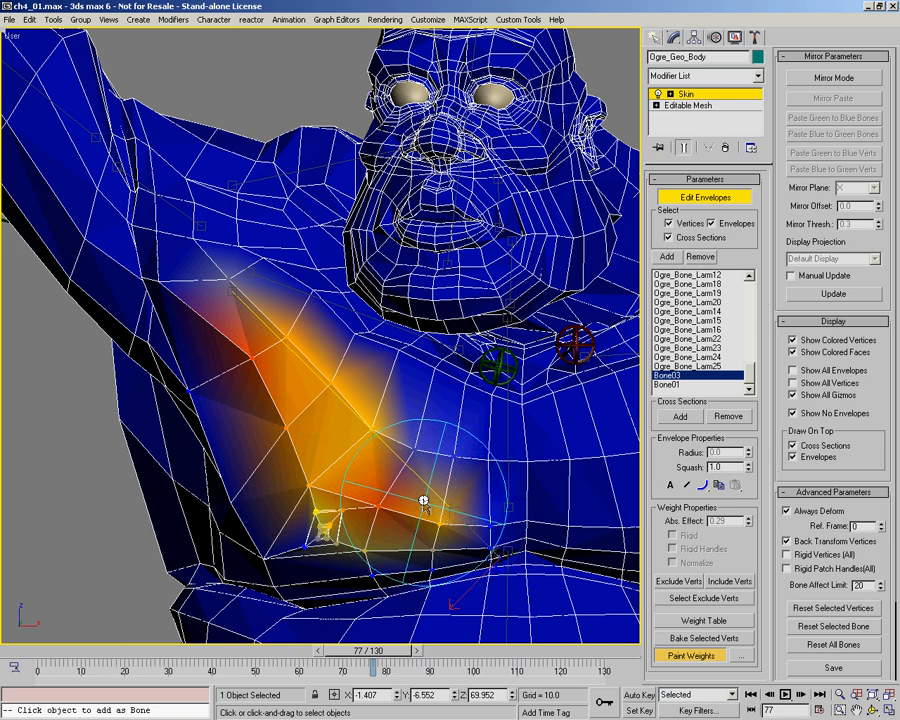
{"action": "key", "text": "ctrl+z"}
Step: Set the paint weight to 0.02 and lightly paint Bone03 weights from the sternum diagonally up to the right armpit
{"action": "right_click", "coordinate": [440, 503]}
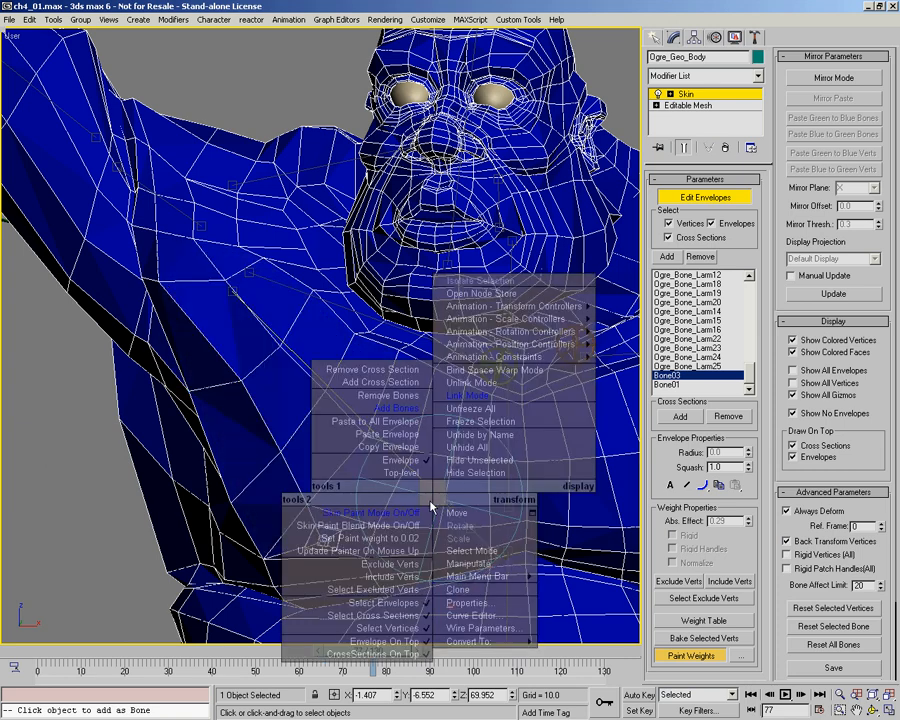
{"action": "mouse_move", "coordinate": [444, 504]}
{"action": "left_mouse_down"}
{"action": "mouse_move", "coordinate": [295, 404]}
{"action": "mouse_move", "coordinate": [388, 519]}
{"action": "left_mouse_up"}
{"action": "mouse_move", "coordinate": [460, 522]}
{"action": "left_mouse_down"}
{"action": "mouse_move", "coordinate": [269, 386]}
{"action": "mouse_move", "coordinate": [390, 488]}
{"action": "left_mouse_up"}
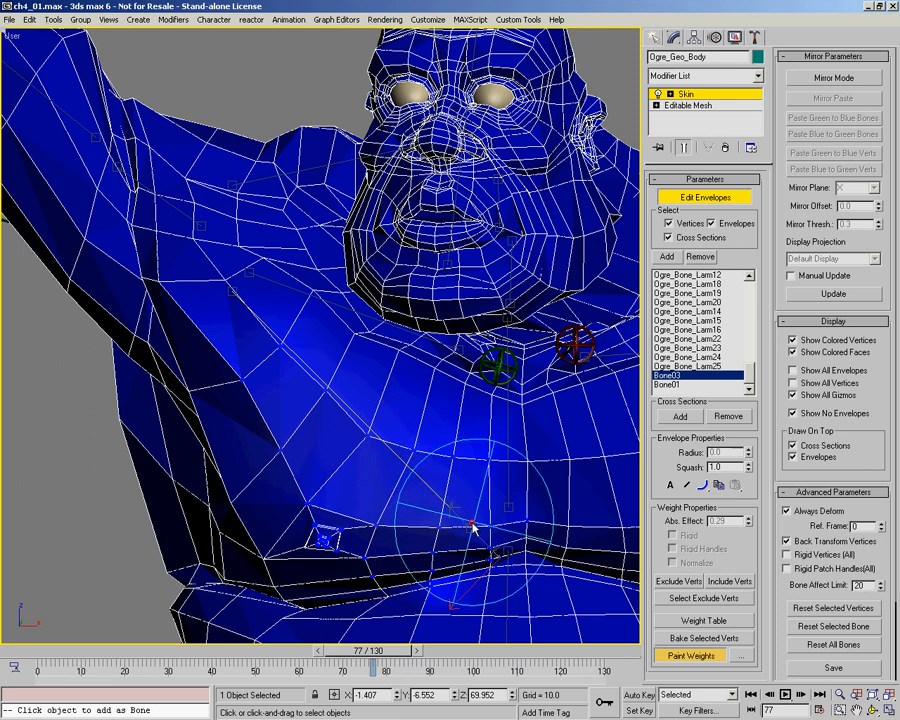
{"action": "mouse_move", "coordinate": [240, 370]}
{"action": "left_mouse_down"}
{"action": "mouse_move", "coordinate": [235, 385]}
{"action": "mouse_move", "coordinate": [438, 518]}
{"action": "mouse_move", "coordinate": [456, 512]}
{"action": "left_mouse_up"}
{"action": "mouse_move", "coordinate": [276, 414]}
{"action": "left_mouse_down"}
{"action": "mouse_move", "coordinate": [304, 372]}
{"action": "mouse_move", "coordinate": [395, 428]}
{"action": "left_mouse_up"}
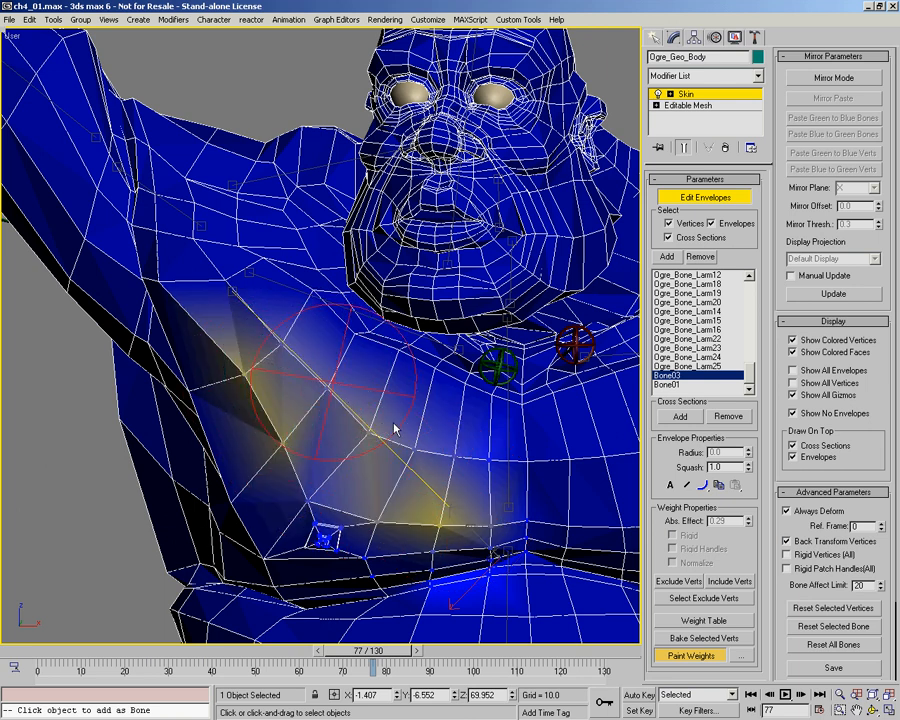
{"action": "left_click_drag", "start_coordinate": [465, 450], "coordinate": [478, 442]}
Step: Build up the Bone03 weights over the right pectoral and around the nipple
{"action": "mouse_move", "coordinate": [234, 328]}
{"action": "left_mouse_down"}
{"action": "mouse_move", "coordinate": [434, 515]}
{"action": "mouse_move", "coordinate": [408, 516]}
{"action": "left_mouse_up"}
{"action": "left_click_drag", "start_coordinate": [309, 517], "coordinate": [301, 530]}
{"action": "mouse_move", "coordinate": [338, 487]}
{"action": "middle_mouse_down", "text": "alt"}
{"action": "mouse_move", "coordinate": [349, 477]}
{"action": "mouse_move", "coordinate": [358, 484]}
{"action": "middle_mouse_up", "text": "alt"}
{"action": "mouse_move", "coordinate": [283, 516]}
{"action": "left_mouse_down"}
{"action": "mouse_move", "coordinate": [295, 516]}
{"action": "mouse_move", "coordinate": [245, 503]}
{"action": "mouse_move", "coordinate": [248, 479]}
{"action": "left_mouse_up"}
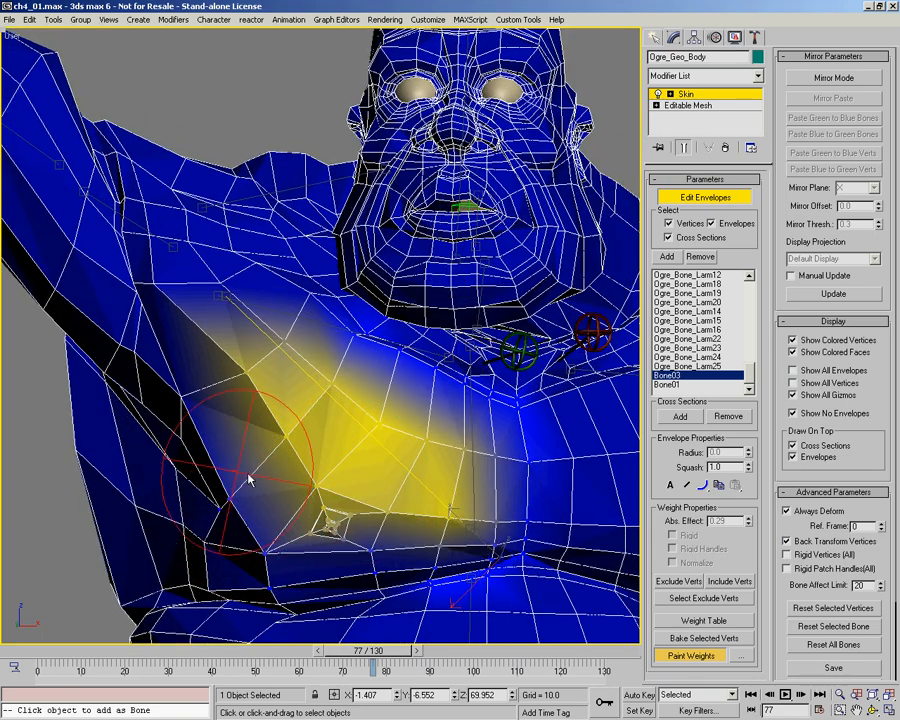
Step: Extend the Bone03 weights up to the front of the right shoulder and strengthen them through the pectoral's middle
{"action": "mouse_move", "coordinate": [352, 538]}
{"action": "left_mouse_down"}
{"action": "mouse_move", "coordinate": [230, 380]}
{"action": "mouse_move", "coordinate": [165, 230]}
{"action": "mouse_move", "coordinate": [170, 237]}
{"action": "left_mouse_up"}
{"action": "mouse_move", "coordinate": [237, 337]}
{"action": "left_mouse_down"}
{"action": "mouse_move", "coordinate": [175, 275]}
{"action": "mouse_move", "coordinate": [255, 341]}
{"action": "mouse_move", "coordinate": [215, 292]}
{"action": "mouse_move", "coordinate": [190, 217]}
{"action": "mouse_move", "coordinate": [185, 298]}
{"action": "left_mouse_up"}
{"action": "left_click_drag", "start_coordinate": [360, 442], "coordinate": [402, 474]}
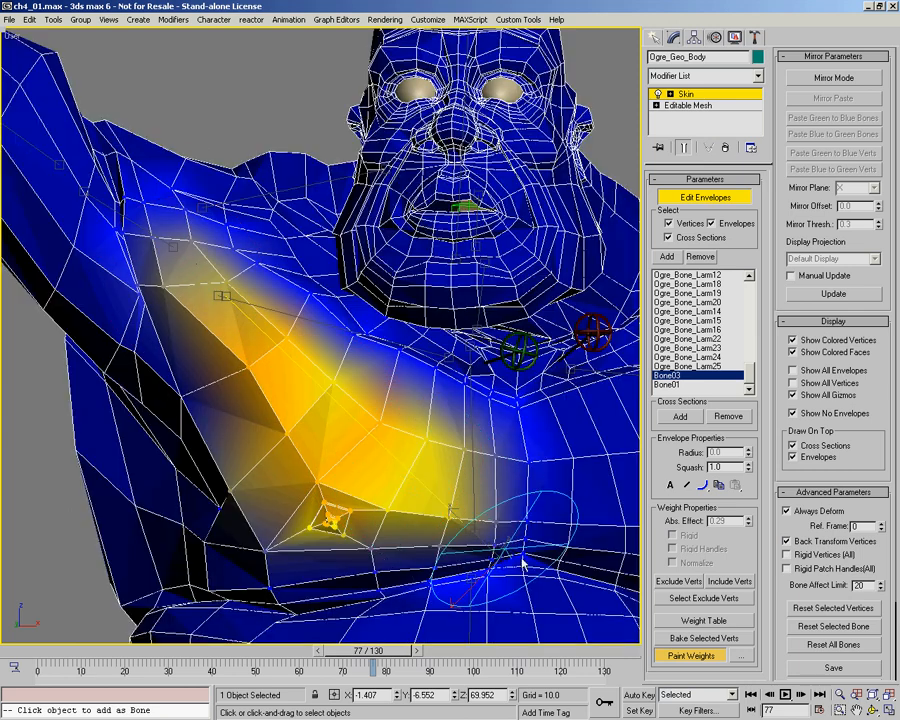
{"action": "left_click_drag", "start_coordinate": [468, 517], "coordinate": [410, 471]}
{"action": "left_click_drag", "start_coordinate": [231, 340], "coordinate": [236, 344]}
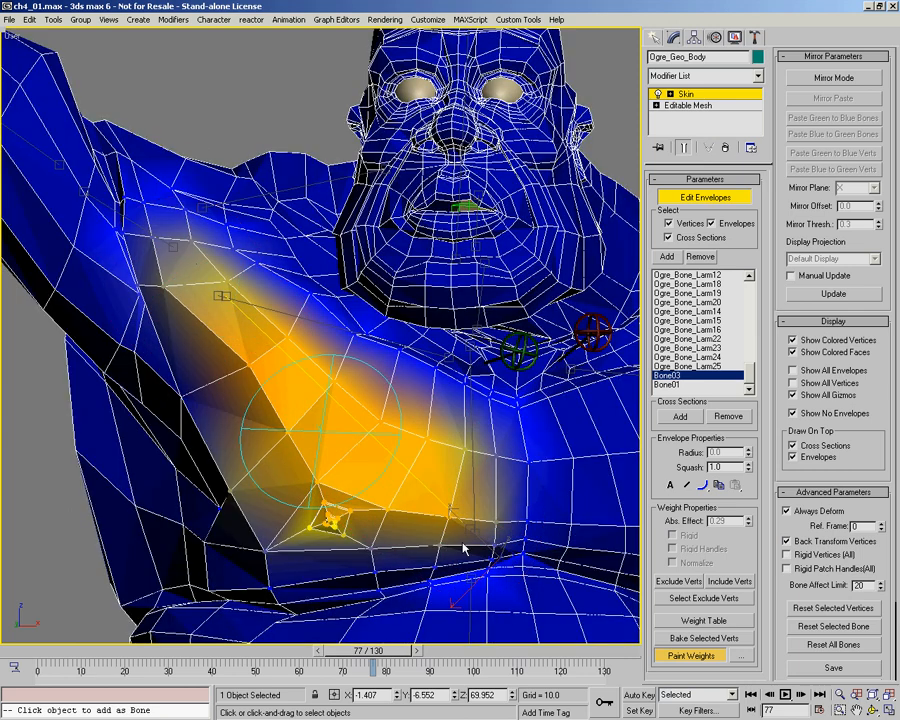
Step: Spread the Bone03 weights outward over the side of the chest beneath the right armpit
{"action": "mouse_move", "coordinate": [266, 492]}
{"action": "left_mouse_down"}
{"action": "mouse_move", "coordinate": [236, 526]}
{"action": "mouse_move", "coordinate": [262, 528]}
{"action": "mouse_move", "coordinate": [187, 451]}
{"action": "mouse_move", "coordinate": [219, 424]}
{"action": "left_mouse_up"}
{"action": "mouse_move", "coordinate": [219, 424]}
{"action": "middle_mouse_down", "text": "alt"}
{"action": "mouse_move", "coordinate": [263, 426]}
{"action": "mouse_move", "coordinate": [229, 422]}
{"action": "middle_mouse_up", "text": "alt"}
{"action": "left_click_drag", "start_coordinate": [182, 369], "coordinate": [176, 362]}
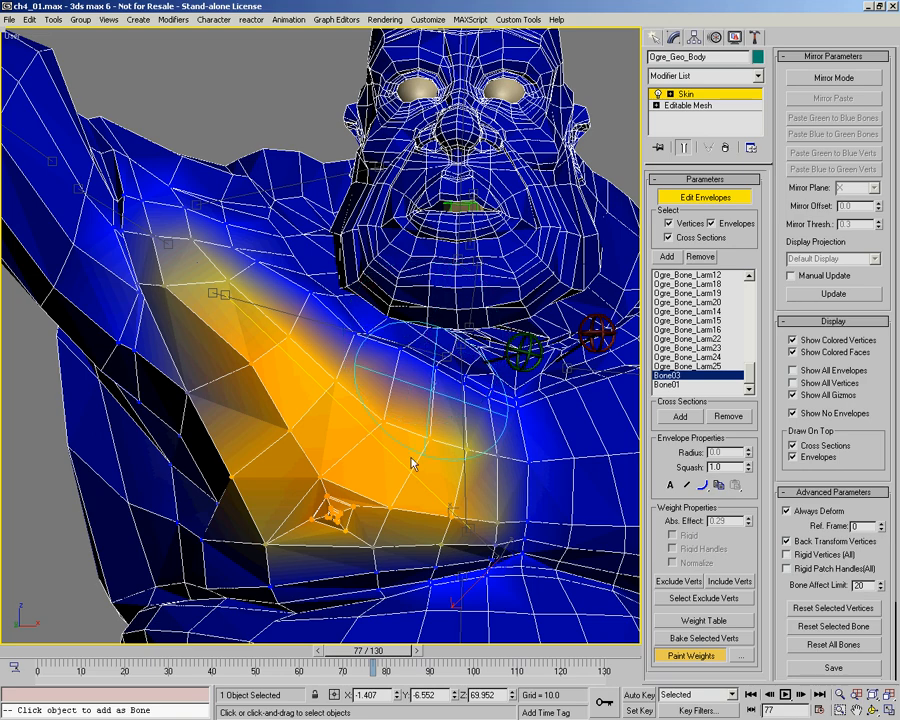
{"action": "left_click_drag", "start_coordinate": [218, 340], "coordinate": [213, 350]}
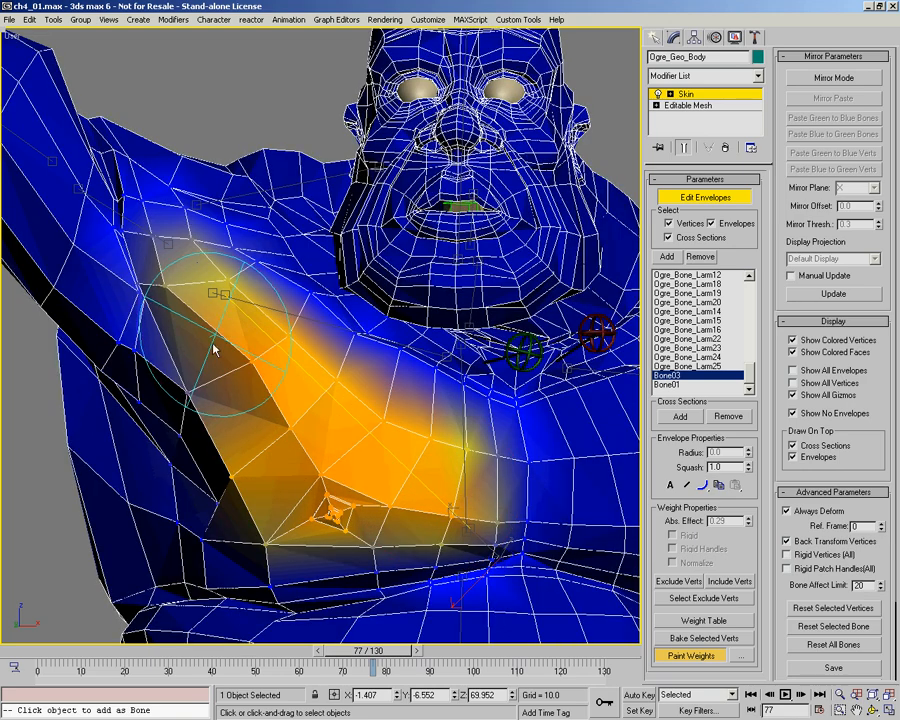
Step: Leave envelope editing and scrub through the arm animation to examine how the chest and shoulder deform
{"action": "left_click_drag", "start_coordinate": [68, 652], "coordinate": [365, 664]}
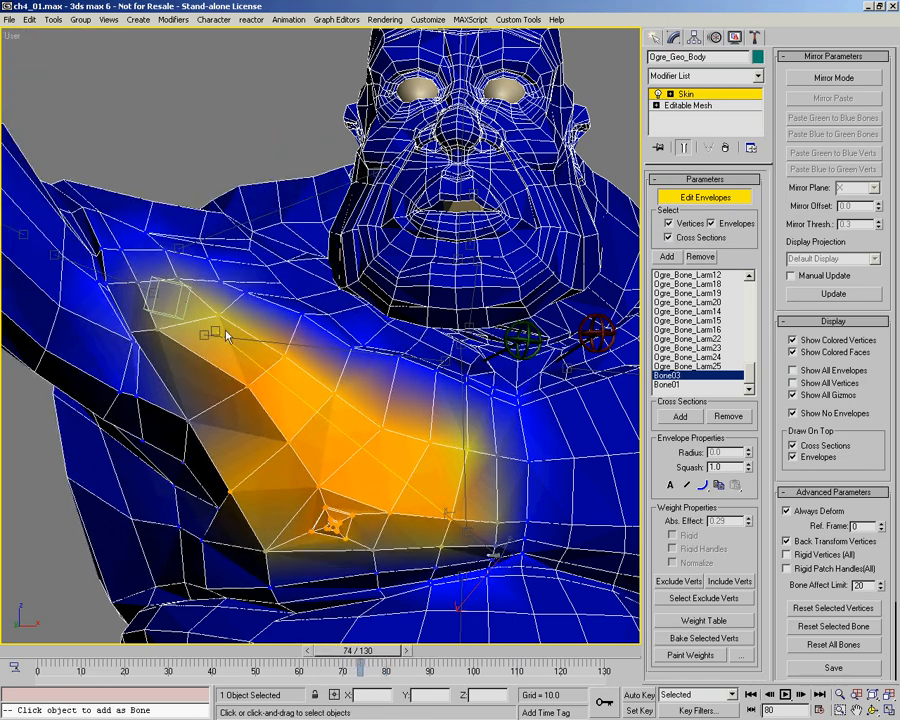
{"action": "middle_click_drag", "start_coordinate": [403, 441], "coordinate": [401, 438], "text": "alt"}
{"action": "scroll", "coordinate": [401, 440], "scroll_direction": "down", "scroll_amount": 3}
{"action": "mouse_move", "coordinate": [330, 401]}
{"action": "middle_mouse_down", "text": "alt"}
{"action": "mouse_move", "coordinate": [342, 381]}
{"action": "mouse_move", "coordinate": [337, 424]}
{"action": "mouse_move", "coordinate": [470, 514]}
{"action": "middle_mouse_up", "text": "alt"}
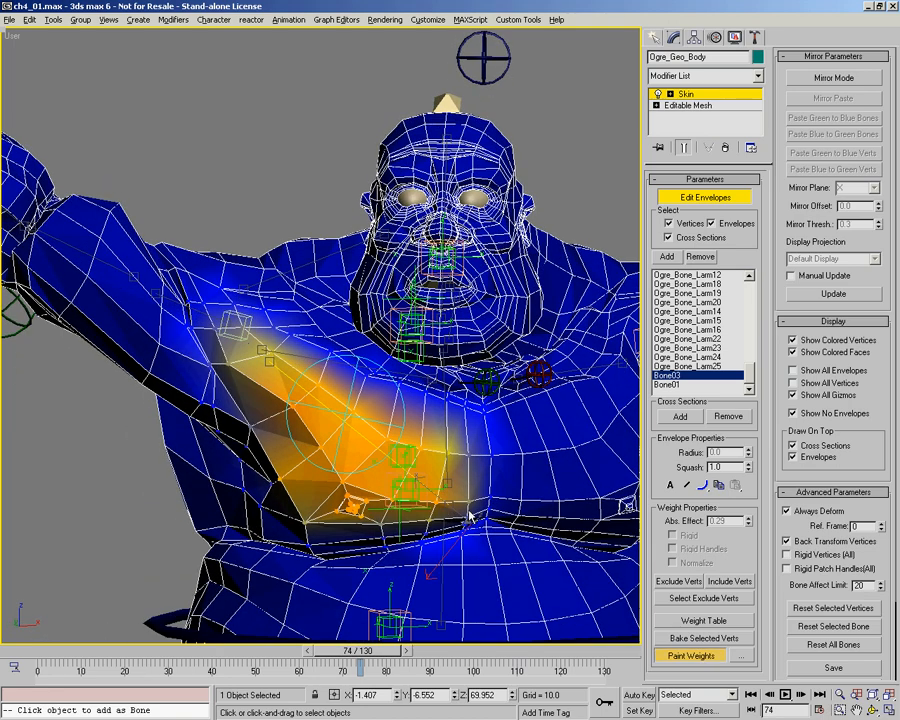
{"action": "key", "text": "ctrl+b"}
{"action": "key", "text": "alt+z"}
{"action": "left_click_drag", "start_coordinate": [347, 300], "coordinate": [284, 440]}
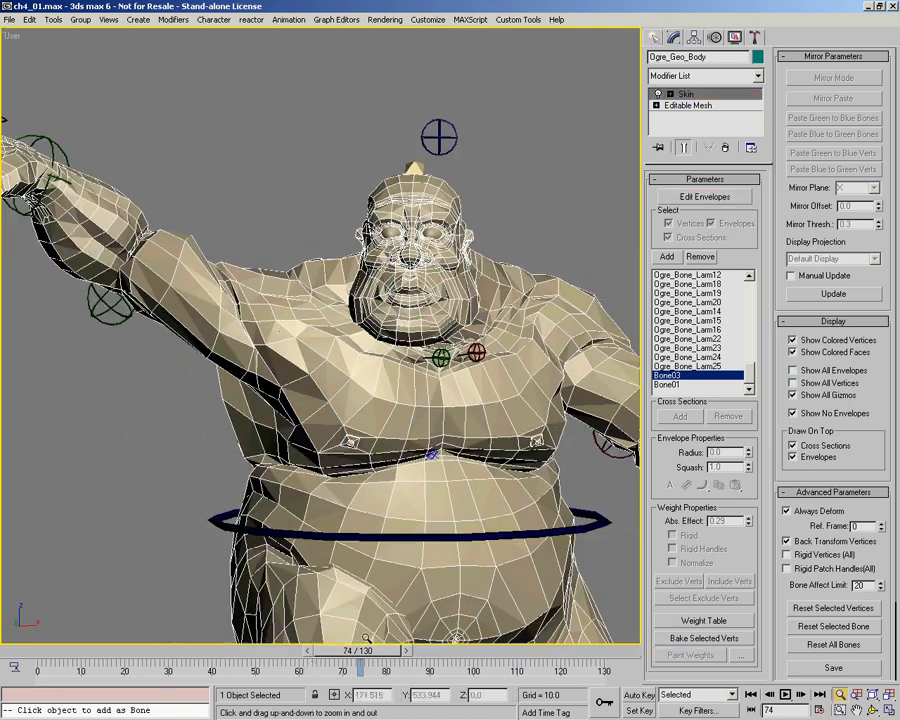
{"action": "left_click_drag", "start_coordinate": [355, 651], "coordinate": [452, 655]}
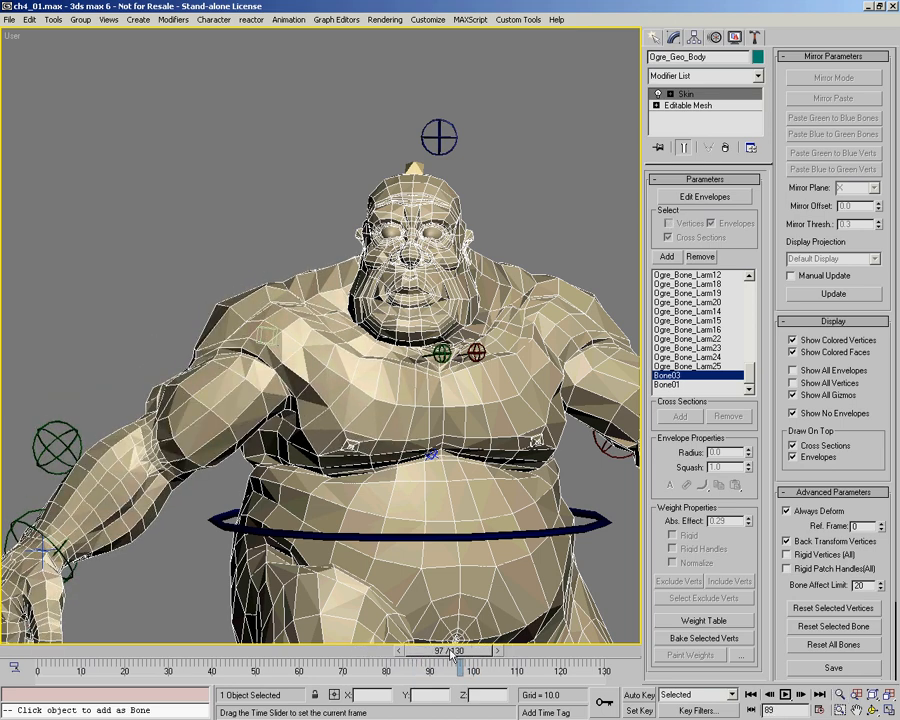
Step: Turn on Auto Key and rotate the shoulder control Pin_CNT01 forward at frame 100
{"action": "key", "text": "n"}
{"action": "key", "text": "ctrl+r"}
{"action": "left_click_drag", "start_coordinate": [382, 418], "coordinate": [455, 366]}
{"action": "key", "text": "w"}
{"action": "left_click", "coordinate": [464, 387]}
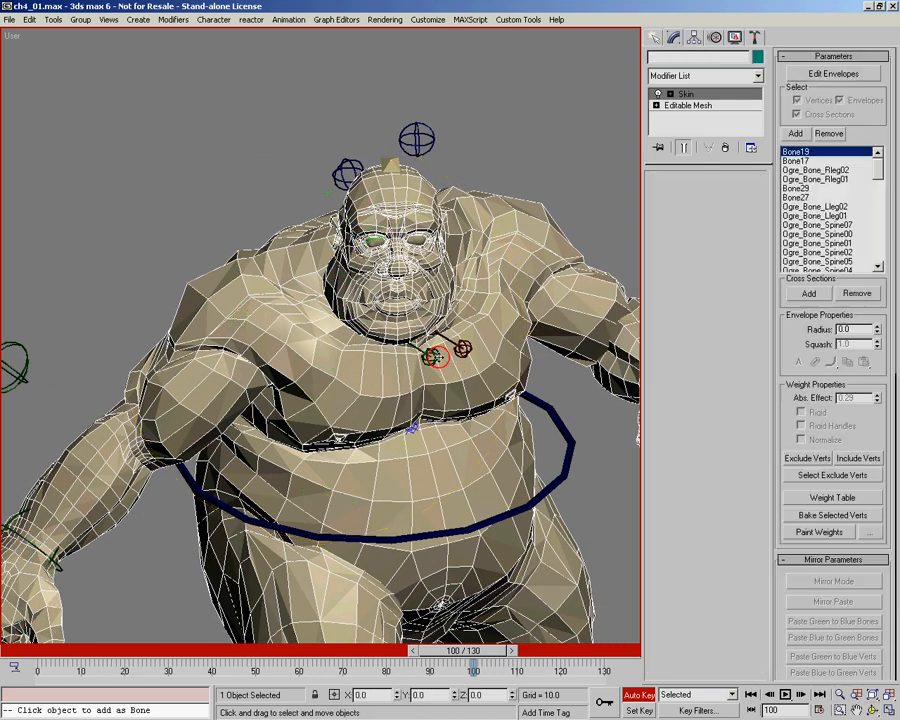
{"action": "left_click", "coordinate": [200, 224]}
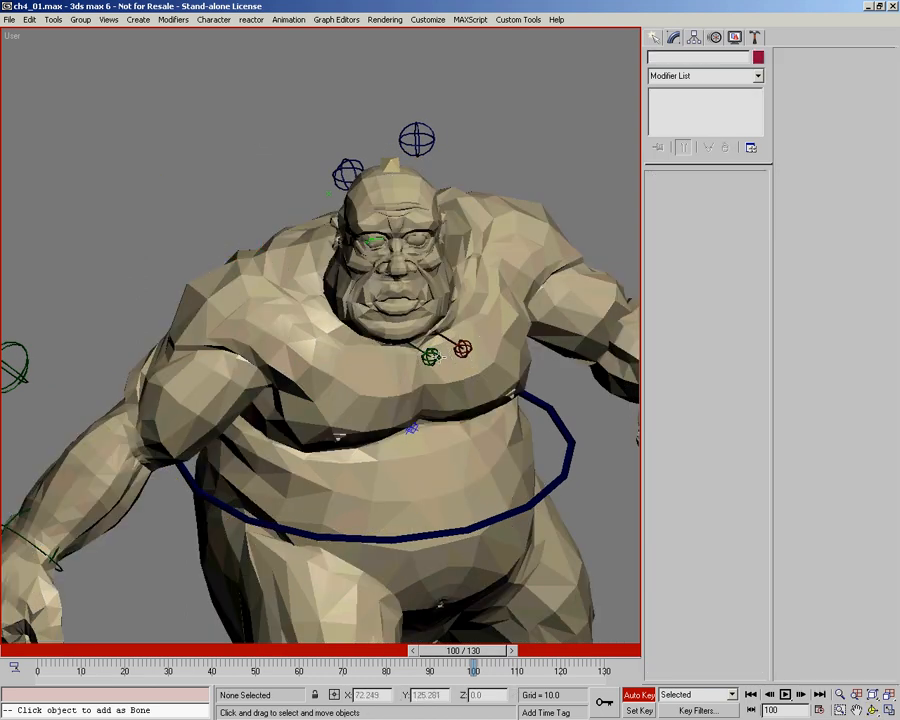
{"action": "left_click", "coordinate": [432, 360]}
{"action": "right_click", "coordinate": [422, 417]}
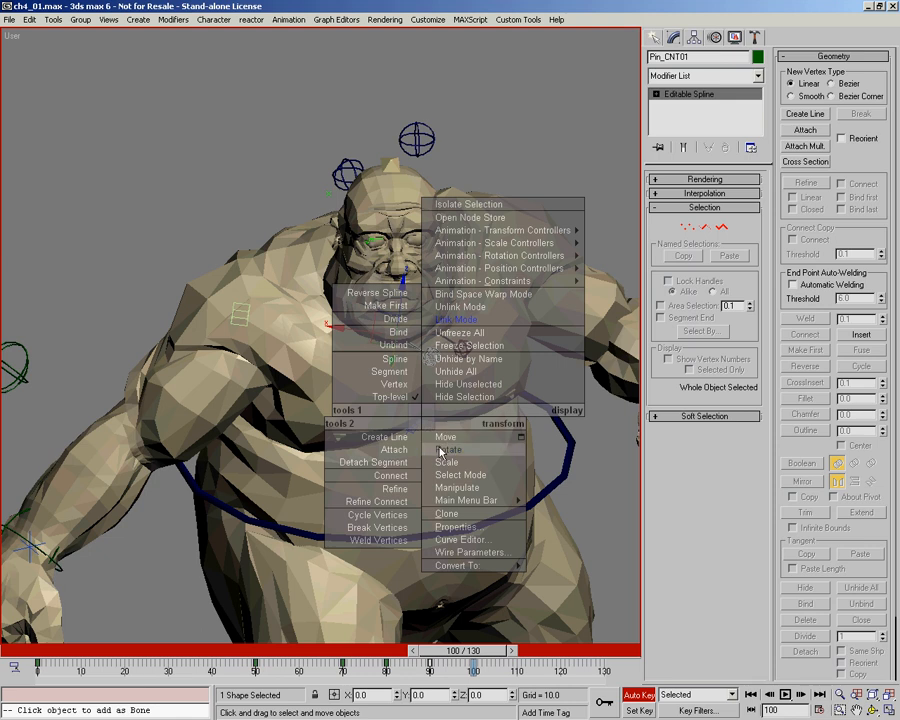
{"action": "left_click", "coordinate": [440, 452]}
{"action": "left_click_drag", "start_coordinate": [460, 346], "coordinate": [462, 349]}
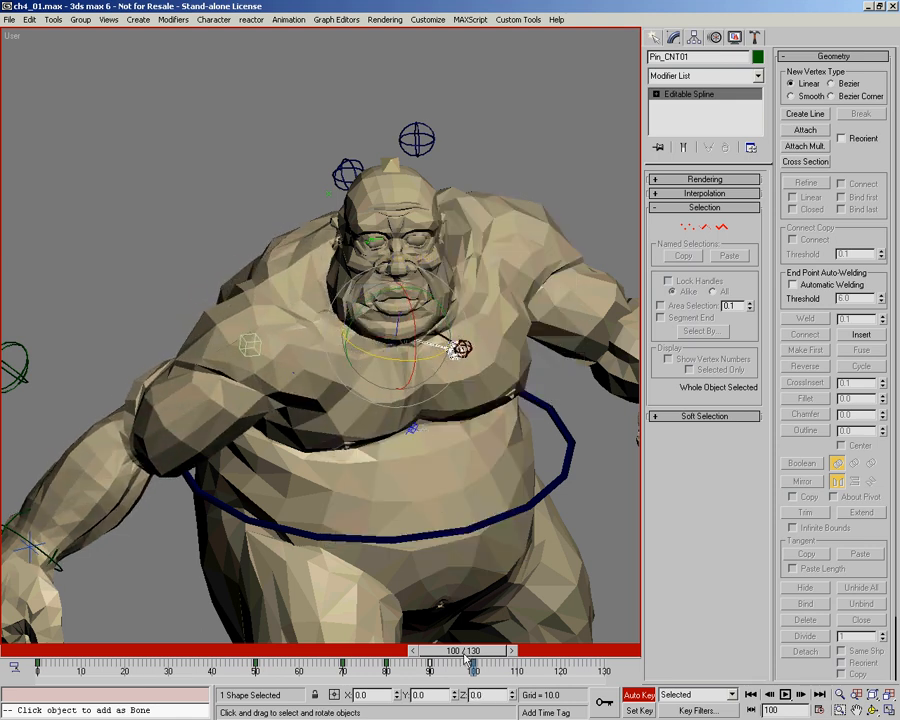
Step: Go to frame 110 and rotate Pin_CNT01 so the right shoulder swings backward
{"action": "left_click_drag", "start_coordinate": [464, 655], "coordinate": [504, 656]}
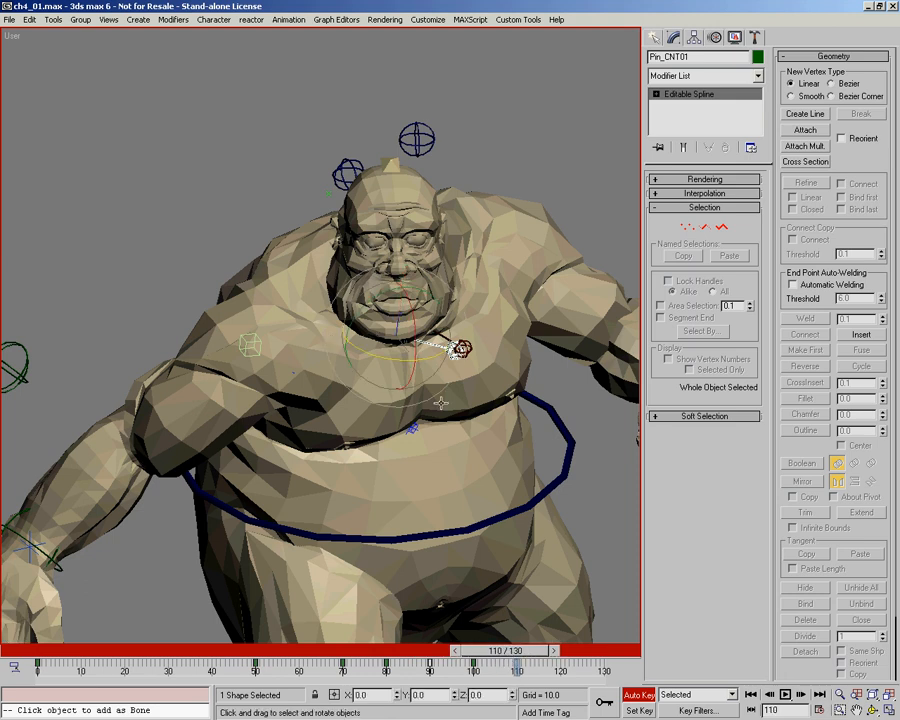
{"action": "left_click_drag", "start_coordinate": [459, 346], "coordinate": [418, 357]}
{"action": "left_click_drag", "start_coordinate": [355, 347], "coordinate": [359, 350]}
{"action": "middle_click_drag", "start_coordinate": [353, 426], "coordinate": [307, 372], "text": "alt"}
{"action": "middle_click_drag", "start_coordinate": [380, 480], "coordinate": [386, 450]}
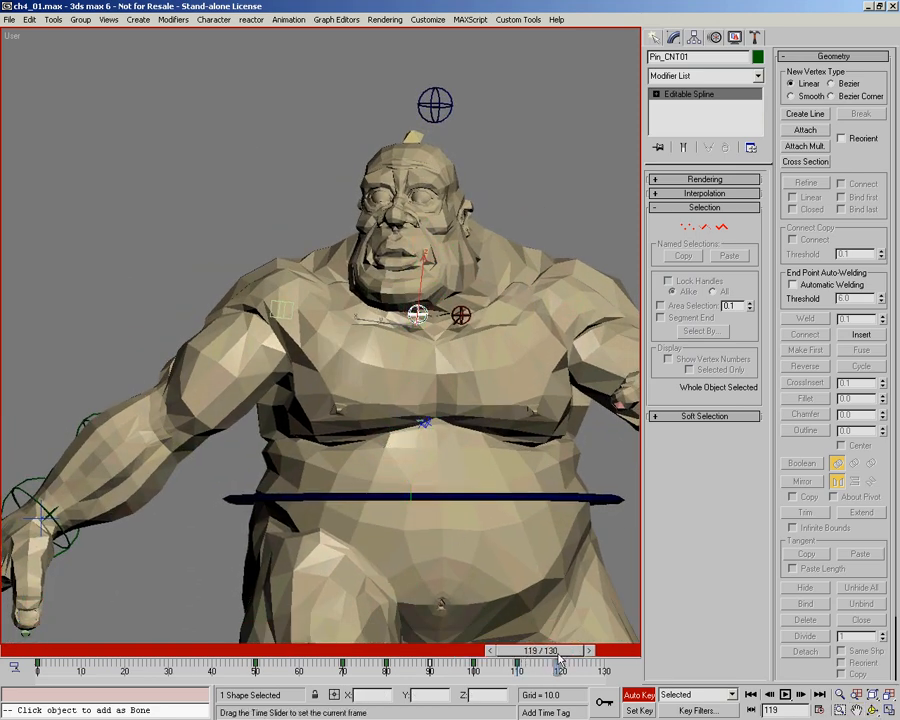
Step: Copy Pin_CNT01's frame 0 key to frame 120, rotate the control to drop the shoulder at frame 130, and scrub the motion
{"action": "key", "text": "e"}
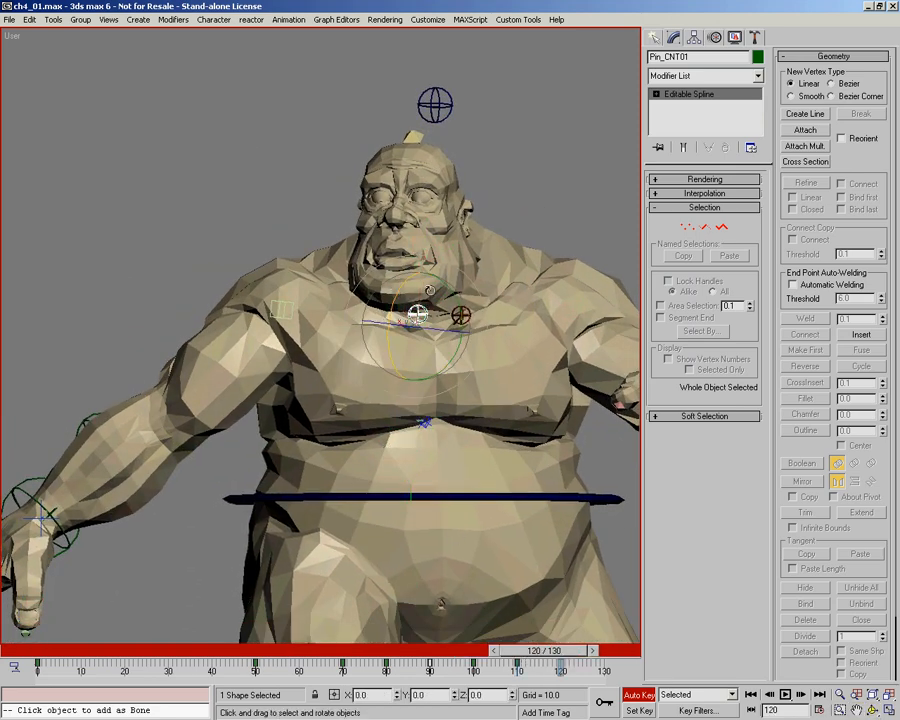
{"action": "left_click", "coordinate": [47, 670]}
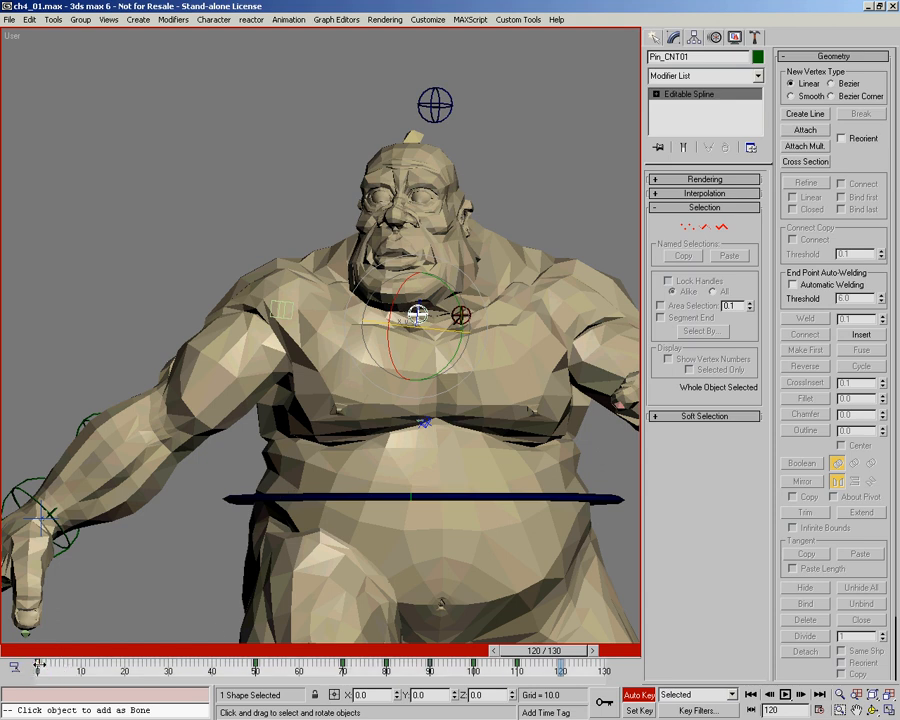
{"action": "mouse_move", "coordinate": [417, 313]}
{"action": "left_mouse_down"}
{"action": "mouse_move", "coordinate": [466, 299]}
{"action": "mouse_move", "coordinate": [457, 302]}
{"action": "mouse_move", "coordinate": [462, 311]}
{"action": "left_mouse_up"}
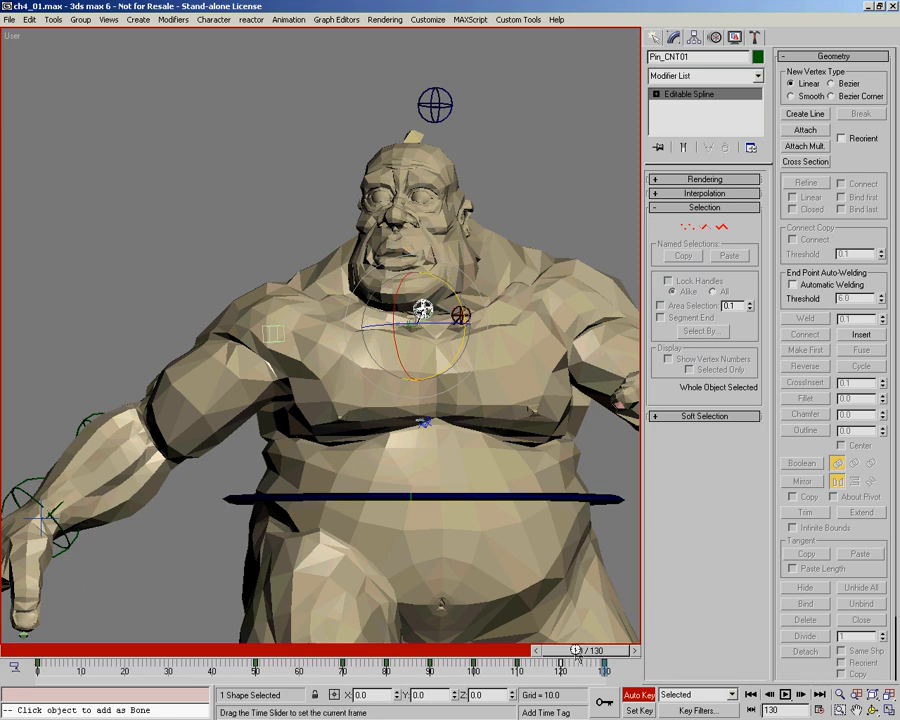
{"action": "left_click_drag", "start_coordinate": [519, 651], "coordinate": [433, 648]}
{"action": "left_click_drag", "start_coordinate": [505, 654], "coordinate": [596, 672]}
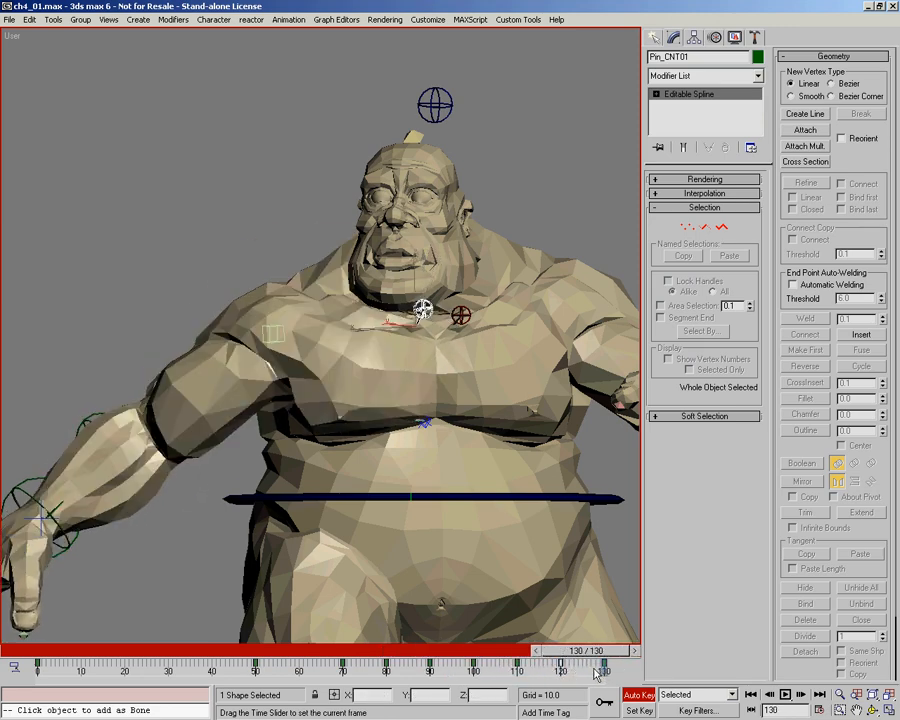
Step: Show the rig in wireframe, turn off Auto Key, and select the point_HLP_04 helper at the right shoulder end of the chest bone
{"action": "key", "text": "alt+z"}
{"action": "mouse_move", "coordinate": [512, 528]}
{"action": "left_mouse_down"}
{"action": "mouse_move", "coordinate": [480, 455]}
{"action": "mouse_move", "coordinate": [310, 331]}
{"action": "left_mouse_up"}
{"action": "key", "text": "F3"}
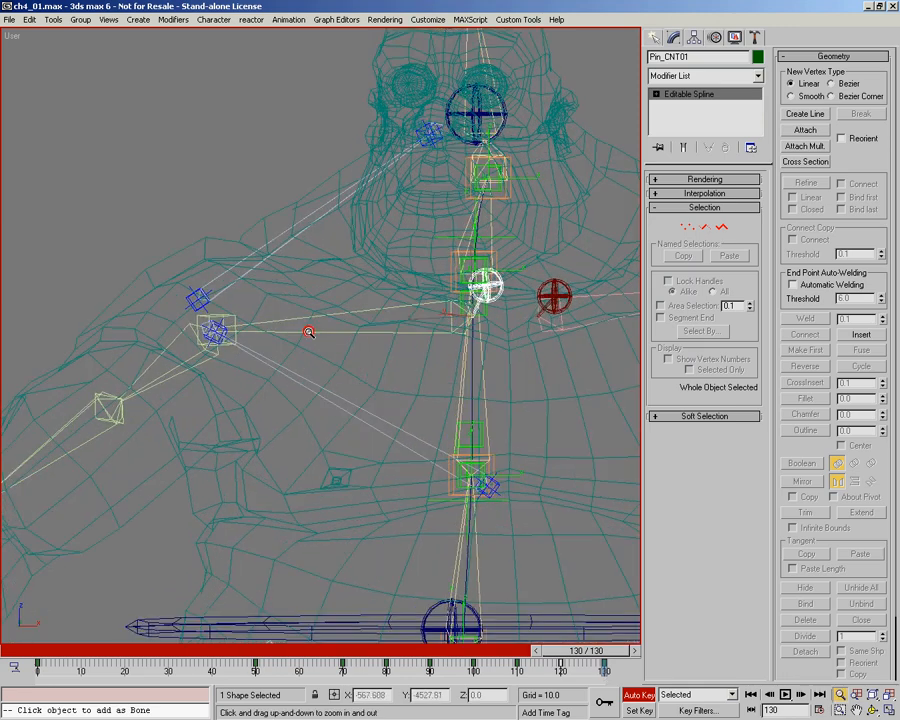
{"action": "key", "text": "n"}
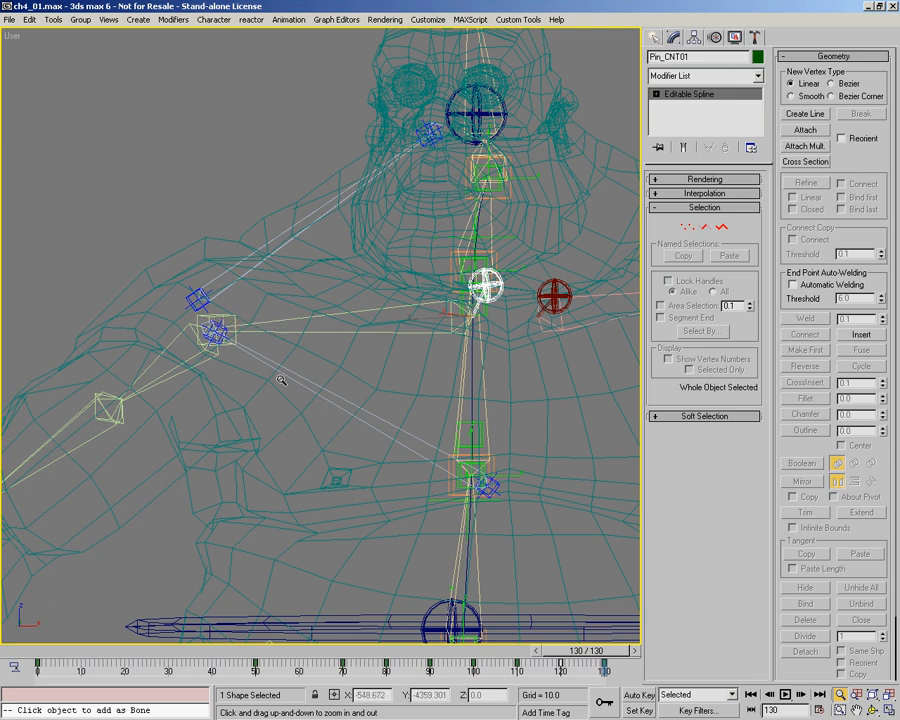
{"action": "left_click", "coordinate": [214, 328]}
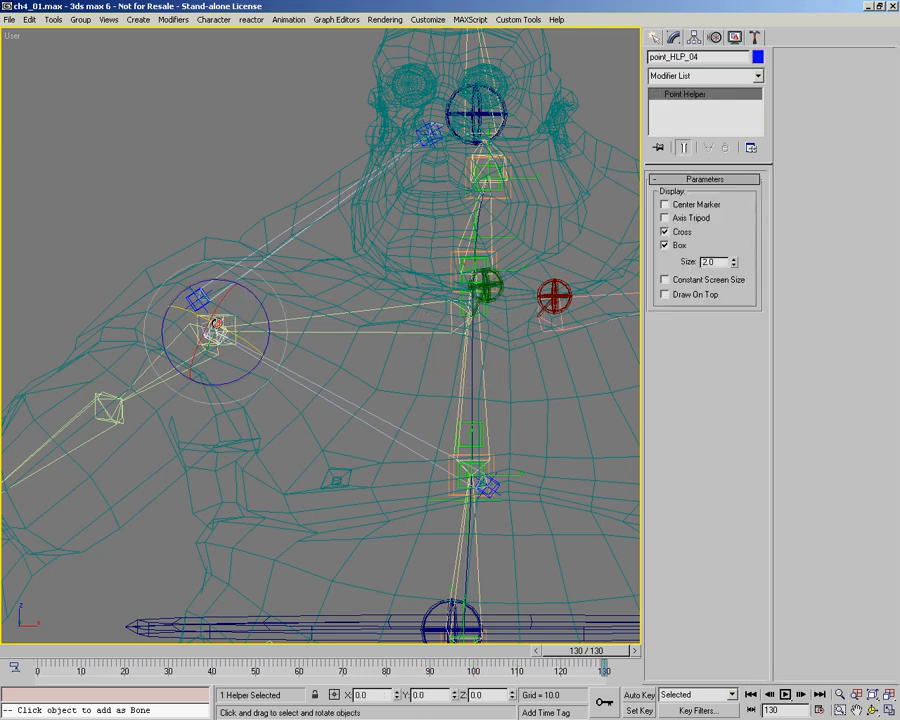
{"action": "scroll", "coordinate": [183, 305], "scroll_direction": "up", "scroll_amount": 2}
{"action": "middle_click_drag", "start_coordinate": [201, 340], "coordinate": [328, 410], "text": "alt"}
{"action": "scroll", "coordinate": [137, 271], "scroll_direction": "up", "scroll_amount": 2}
{"action": "middle_click_drag", "start_coordinate": [142, 274], "coordinate": [231, 298], "text": "alt"}
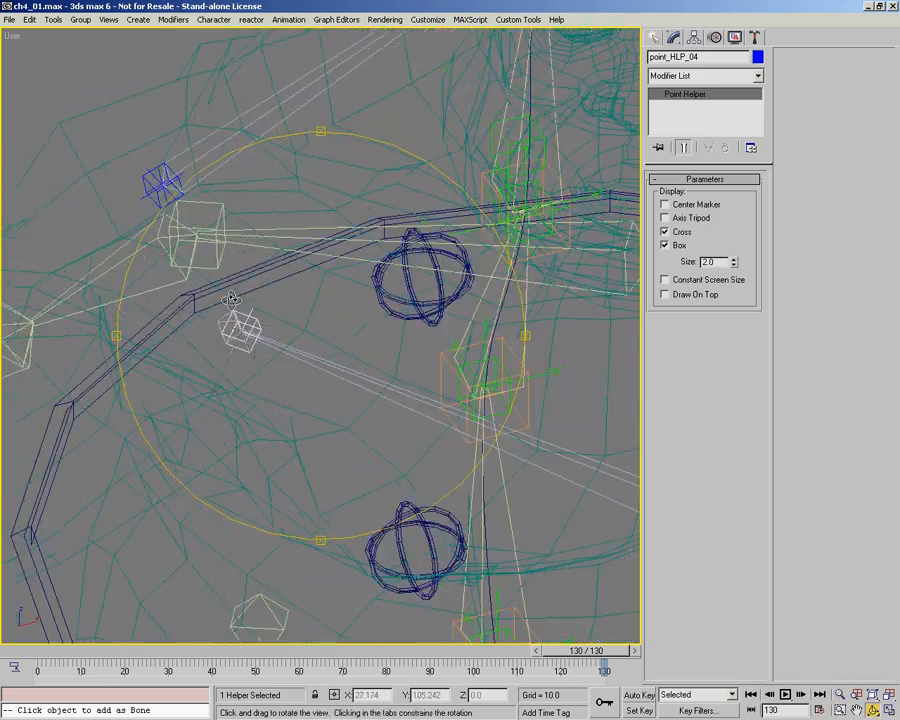
Step: Link point_HLP_04 to the neighbouring shoulder bone and compare the helper at the first and last frames
{"action": "key", "text": "e"}
{"action": "mouse_move", "coordinate": [261, 347]}
{"action": "middle_mouse_down", "text": "alt"}
{"action": "mouse_move", "coordinate": [287, 337]}
{"action": "mouse_move", "coordinate": [264, 372]}
{"action": "middle_mouse_up", "text": "alt"}
{"action": "right_click", "coordinate": [264, 372]}
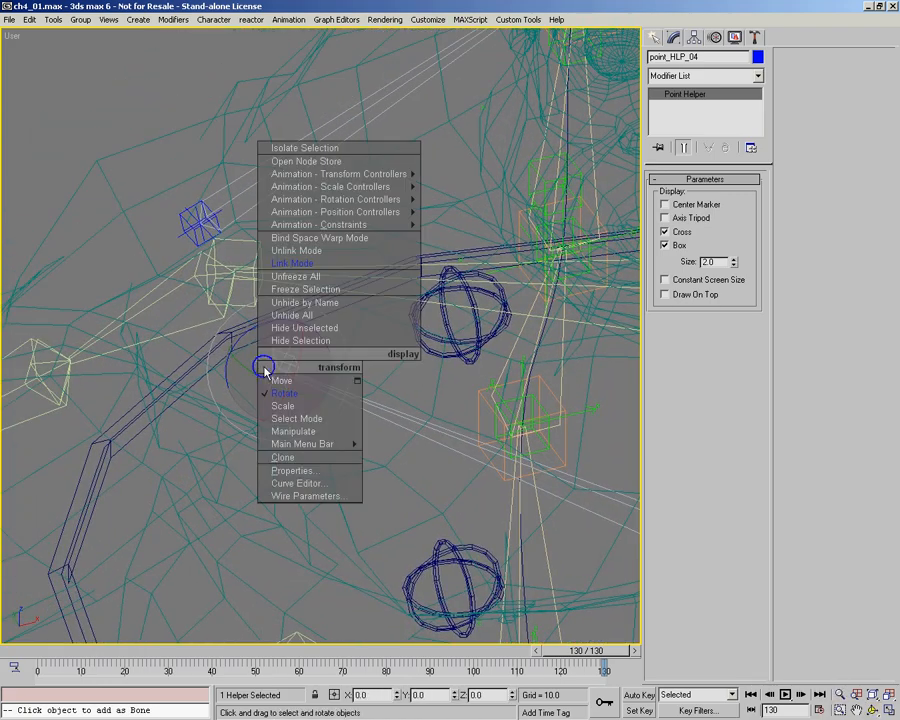
{"action": "left_click", "coordinate": [291, 263]}
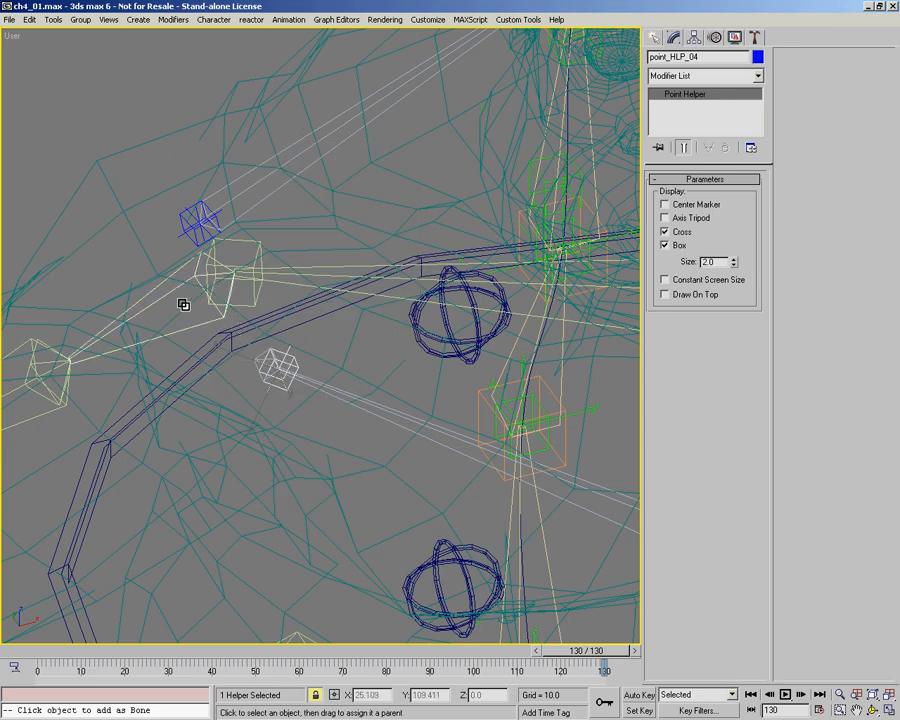
{"action": "left_click_drag", "start_coordinate": [223, 285], "coordinate": [157, 501]}
{"action": "left_click_drag", "start_coordinate": [45, 655], "coordinate": [16, 620]}
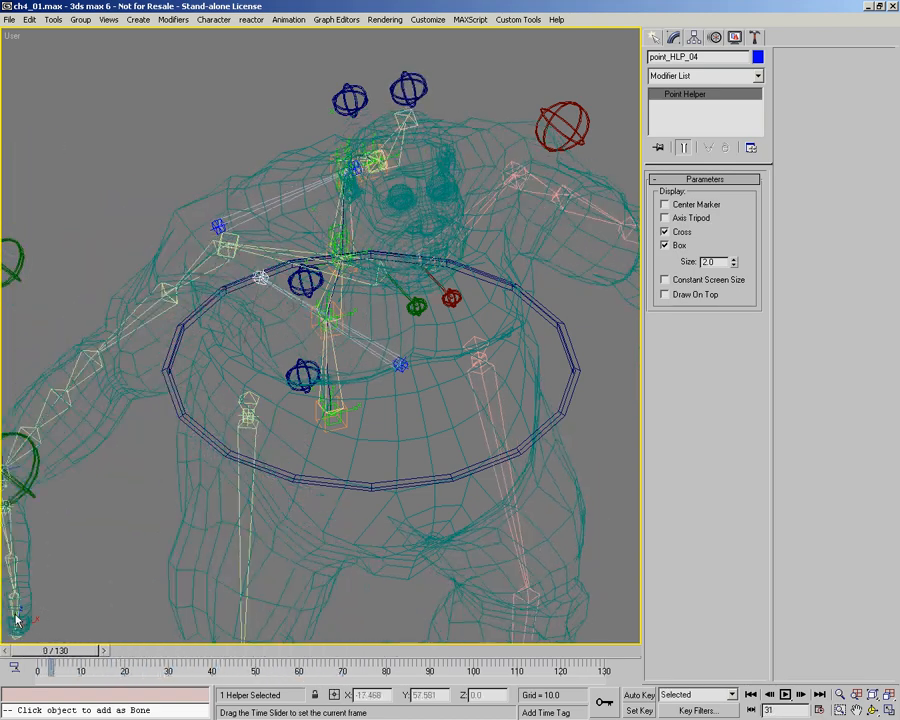
{"action": "key", "text": "End"}
{"action": "key", "text": "Home"}
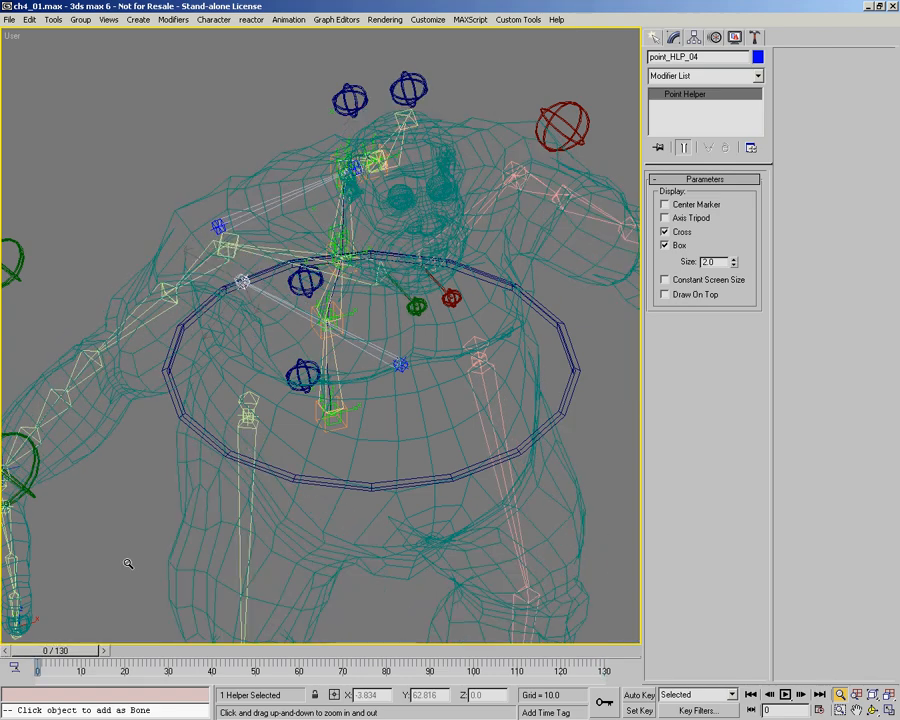
Step: Examine point_HLP_04 near the right shoulder in wireframe, and scrub the shaded shoulder animation to check the chest deformation
{"action": "left_click_drag", "start_coordinate": [72, 653], "coordinate": [7, 640]}
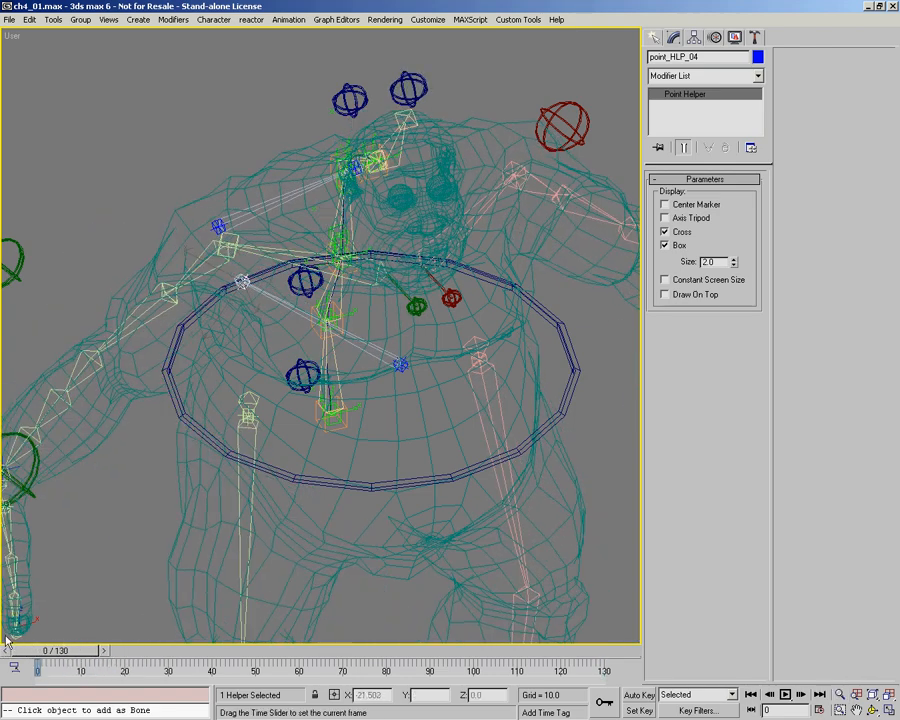
{"action": "left_click_drag", "start_coordinate": [197, 409], "coordinate": [192, 65]}
{"action": "right_click", "coordinate": [296, 323]}
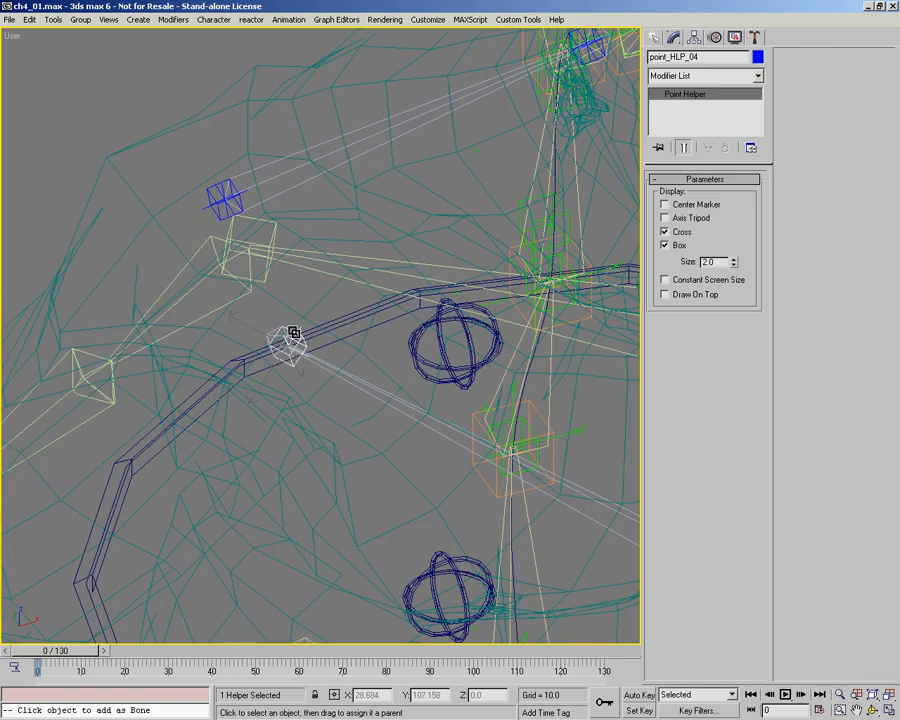
{"action": "left_click_drag", "start_coordinate": [170, 268], "coordinate": [177, 269]}
{"action": "scroll", "coordinate": [306, 352], "scroll_direction": "down", "scroll_amount": 2}
{"action": "middle_click_drag", "start_coordinate": [310, 351], "coordinate": [248, 274]}
{"action": "mouse_move", "coordinate": [65, 652]}
{"action": "left_mouse_down"}
{"action": "mouse_move", "coordinate": [193, 657]}
{"action": "mouse_move", "coordinate": [62, 652]}
{"action": "mouse_move", "coordinate": [34, 638]}
{"action": "left_mouse_up"}
{"action": "key", "text": "F3"}
{"action": "left_click_drag", "start_coordinate": [88, 649], "coordinate": [225, 647]}
{"action": "left_click_drag", "start_coordinate": [300, 650], "coordinate": [531, 663]}
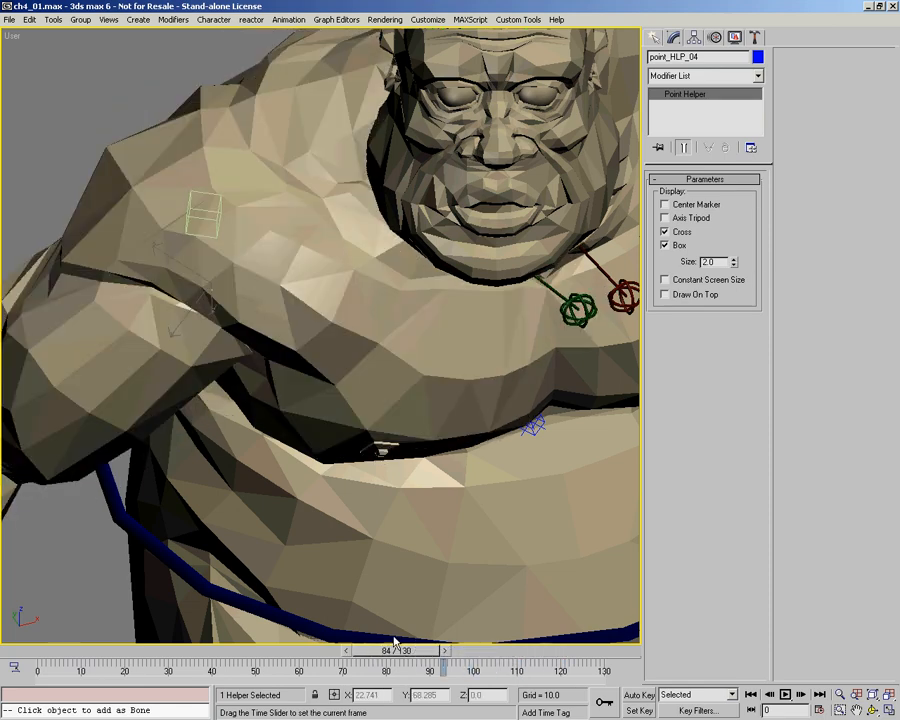
{"action": "left_click_drag", "start_coordinate": [396, 643], "coordinate": [309, 634]}
{"action": "left_click_drag", "start_coordinate": [225, 623], "coordinate": [18, 640]}
Step: Select Ogre_Geo_Body, turn off Always Deform in its Skin modifier, and display the rig in wireframe
{"action": "left_click_drag", "start_coordinate": [358, 302], "coordinate": [322, 285]}
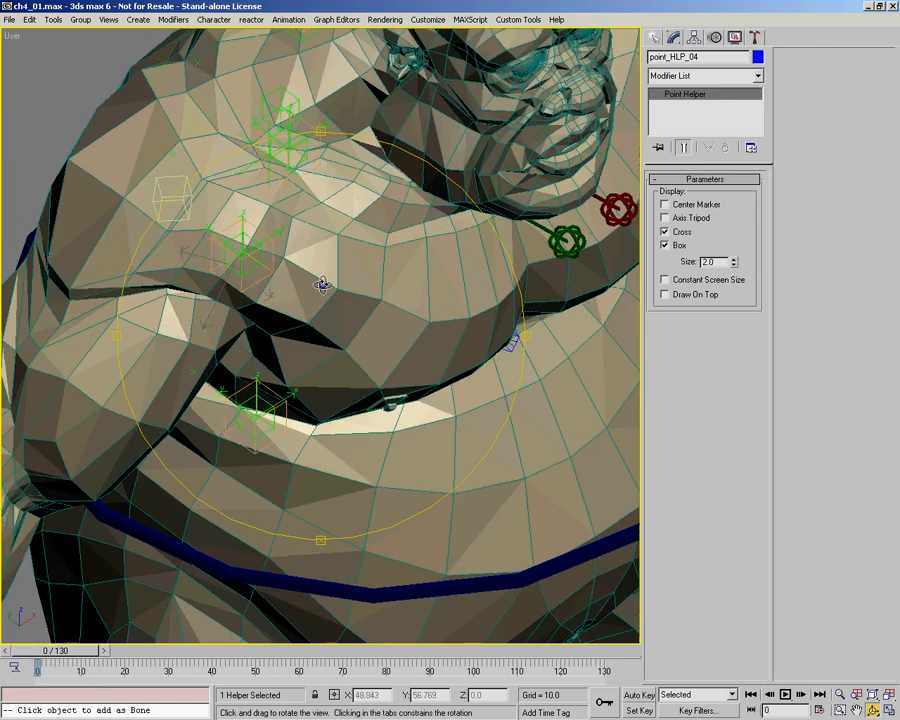
{"action": "left_click", "coordinate": [98, 134]}
{"action": "middle_click_drag", "start_coordinate": [375, 305], "coordinate": [481, 409]}
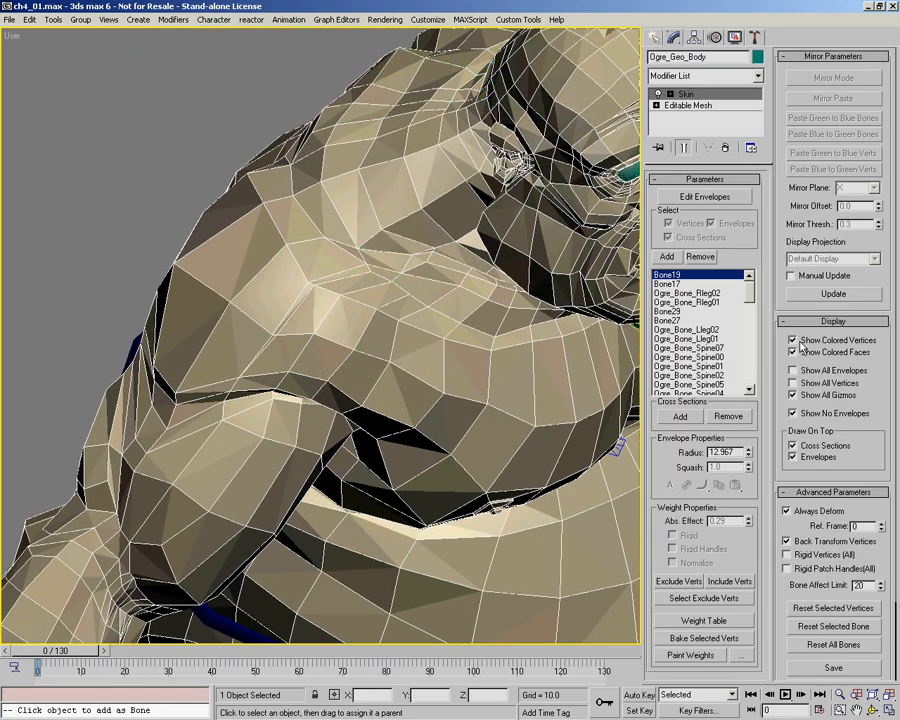
{"action": "key", "text": "F3"}
{"action": "middle_click_drag", "start_coordinate": [381, 343], "coordinate": [366, 300], "text": "ctrl+alt"}
{"action": "key", "text": "w"}
{"action": "scroll", "coordinate": [320, 380], "scroll_direction": "up", "scroll_amount": 4}
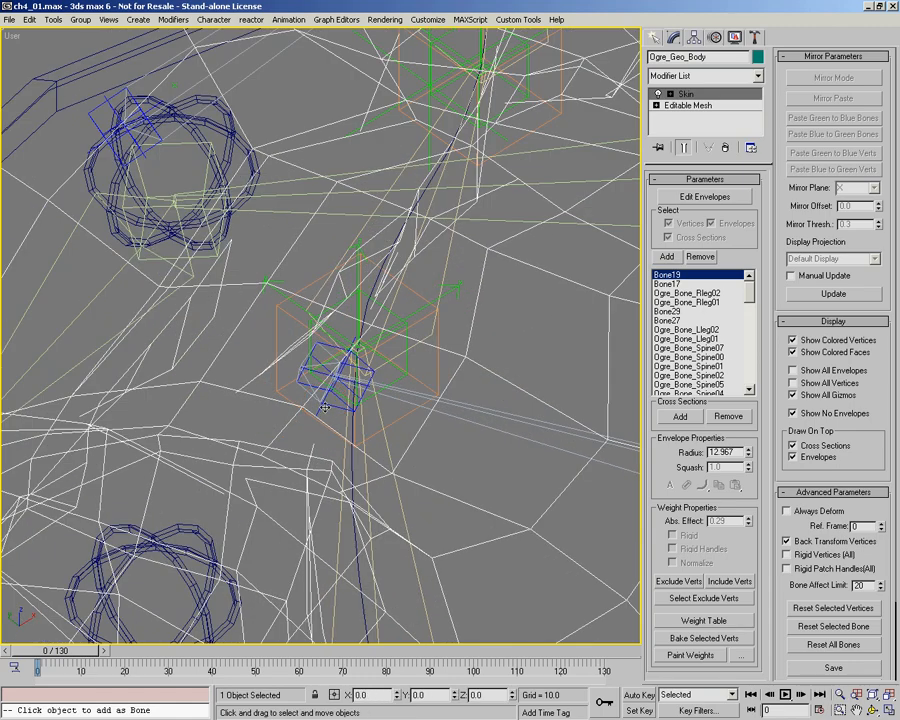
Step: Try moving point_HLP_04 along its local Z axis and check its position relative to the right shoulder
{"action": "left_click", "coordinate": [336, 407]}
{"action": "middle_click_drag", "start_coordinate": [352, 402], "coordinate": [322, 355], "text": "alt"}
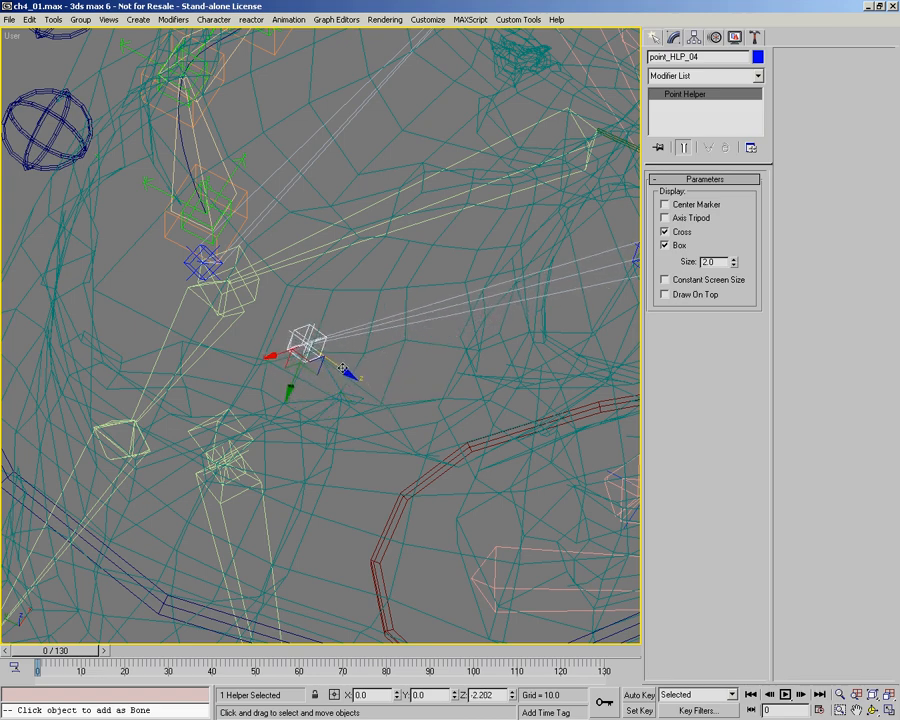
{"action": "middle_click_drag", "start_coordinate": [349, 373], "coordinate": [187, 368], "text": "alt"}
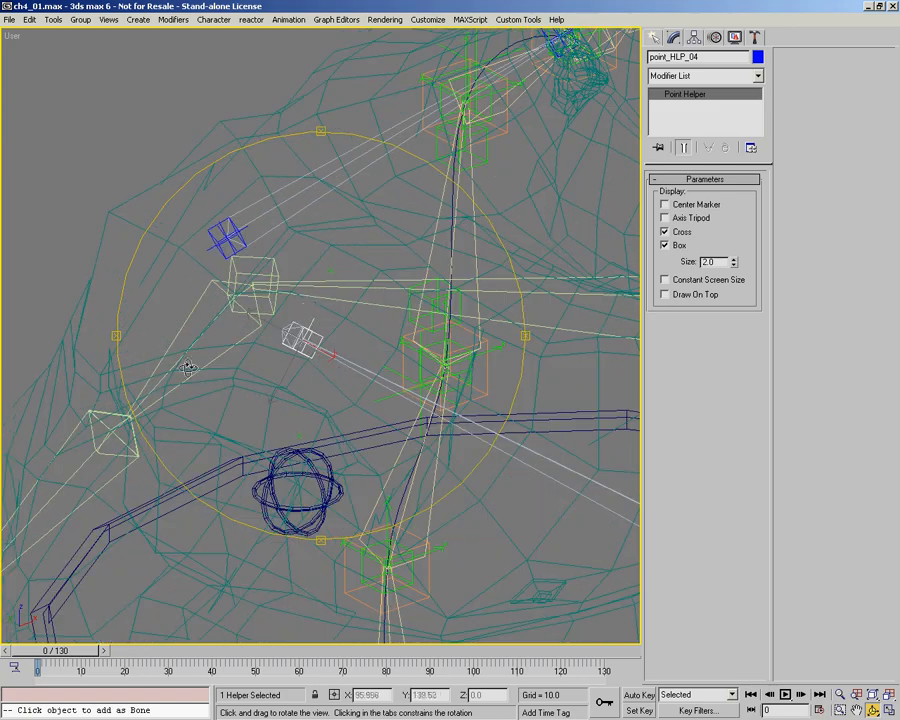
{"action": "middle_click_drag", "start_coordinate": [336, 362], "coordinate": [281, 358], "text": "alt"}
{"action": "mouse_move", "coordinate": [72, 652]}
{"action": "left_mouse_down"}
{"action": "mouse_move", "coordinate": [100, 652]}
{"action": "mouse_move", "coordinate": [3, 640]}
{"action": "left_mouse_up"}
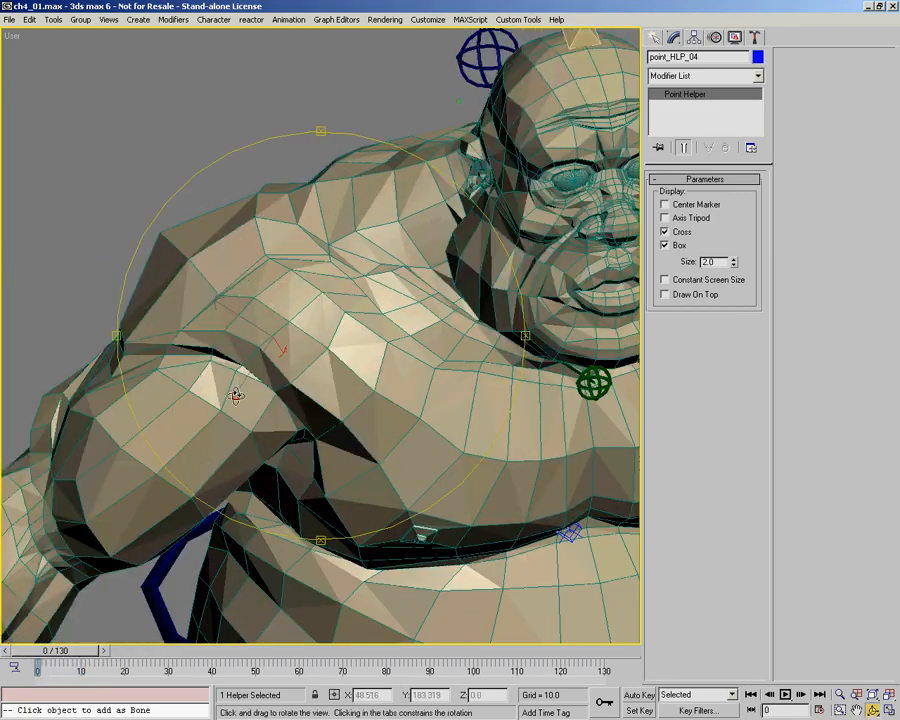
{"action": "middle_click_drag", "start_coordinate": [235, 394], "coordinate": [273, 404], "text": "alt"}
{"action": "key", "text": "F3"}
{"action": "middle_click_drag", "start_coordinate": [300, 341], "coordinate": [205, 276], "text": "alt"}
{"action": "middle_click_drag", "start_coordinate": [205, 276], "coordinate": [210, 228], "text": "ctrl+alt"}
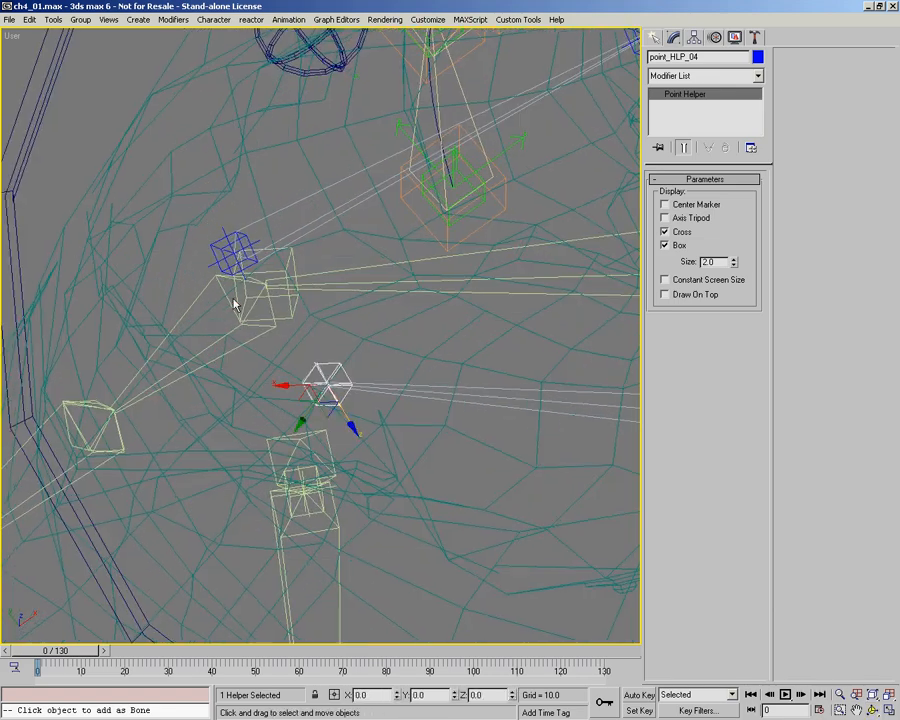
Step: Align point_HLP_04 to Ogre_Bone_Rarm30 in X, Y and Z position, matching pivot point to pivot point
{"action": "right_click", "coordinate": [309, 343]}
{"action": "left_click", "coordinate": [322, 315]}
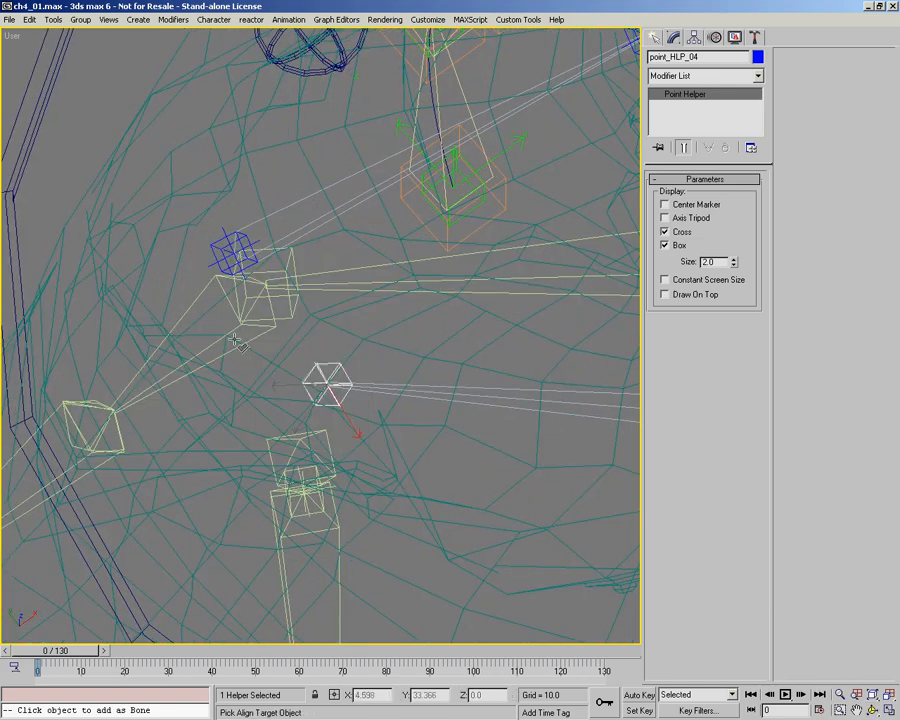
{"action": "left_click", "coordinate": [200, 234]}
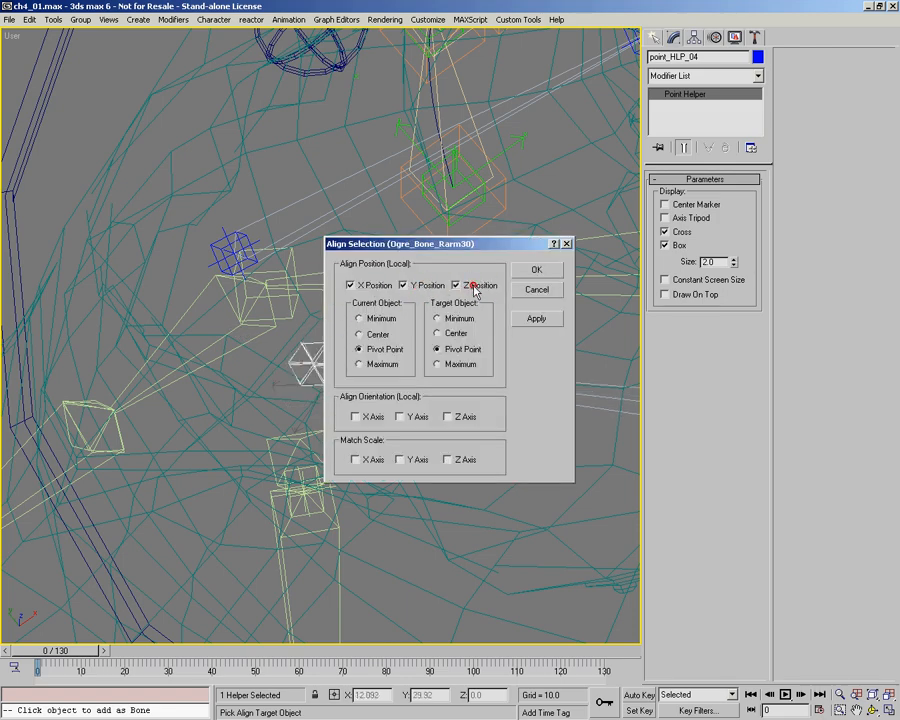
{"action": "left_click", "coordinate": [532, 272]}
Step: Offset point_HLP_04 forward from the shoulder pivot along its local Z axis, checking its placement in wireframe and shaded display
{"action": "middle_click_drag", "start_coordinate": [302, 282], "coordinate": [300, 345], "text": "ctrl+alt"}
{"action": "middle_click_drag", "start_coordinate": [300, 345], "coordinate": [175, 499], "text": "alt"}
{"action": "left_click_drag", "start_coordinate": [62, 652], "coordinate": [12, 650]}
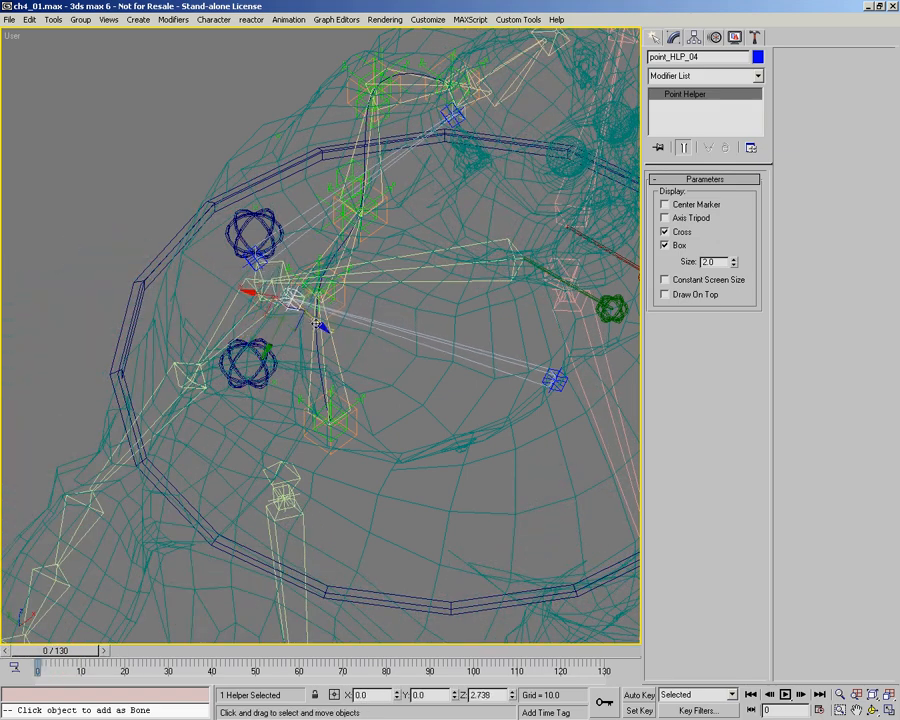
{"action": "left_click_drag", "start_coordinate": [101, 656], "coordinate": [142, 656]}
{"action": "mouse_move", "coordinate": [116, 655]}
{"action": "left_mouse_down"}
{"action": "mouse_move", "coordinate": [62, 652]}
{"action": "mouse_move", "coordinate": [228, 664]}
{"action": "mouse_move", "coordinate": [53, 640]}
{"action": "left_mouse_up"}
{"action": "key", "text": "F3"}
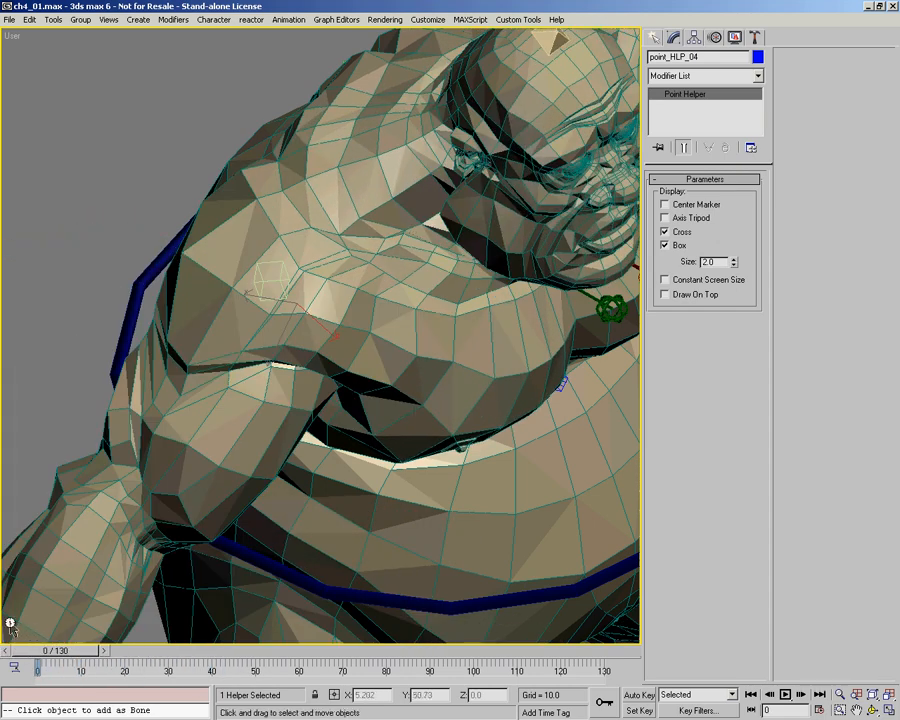
{"action": "key", "text": "F3"}
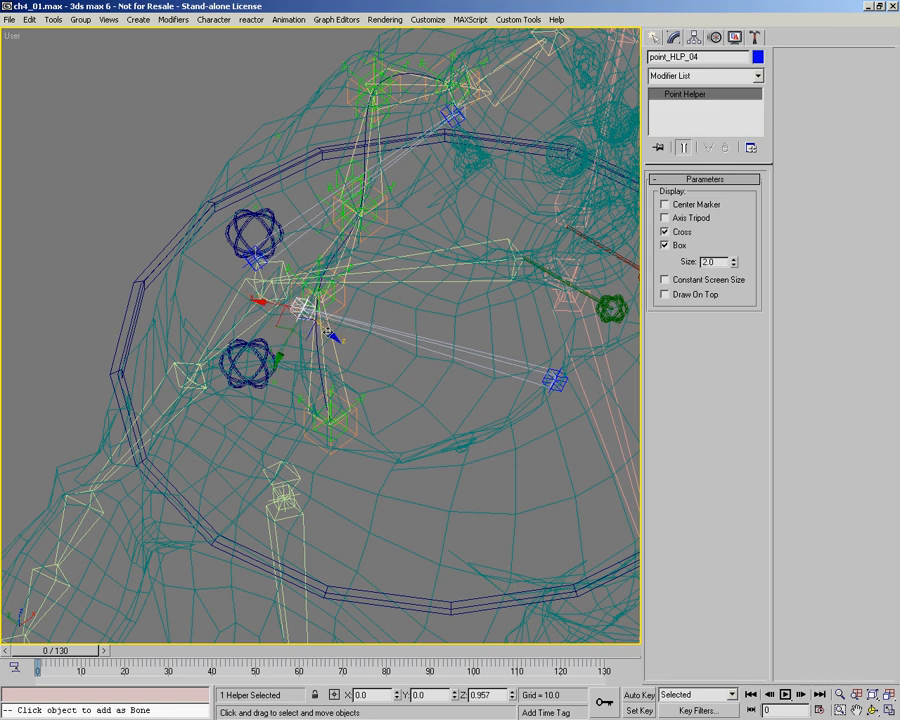
{"action": "key", "text": "F3"}
{"action": "left_click_drag", "start_coordinate": [65, 652], "coordinate": [47, 640]}
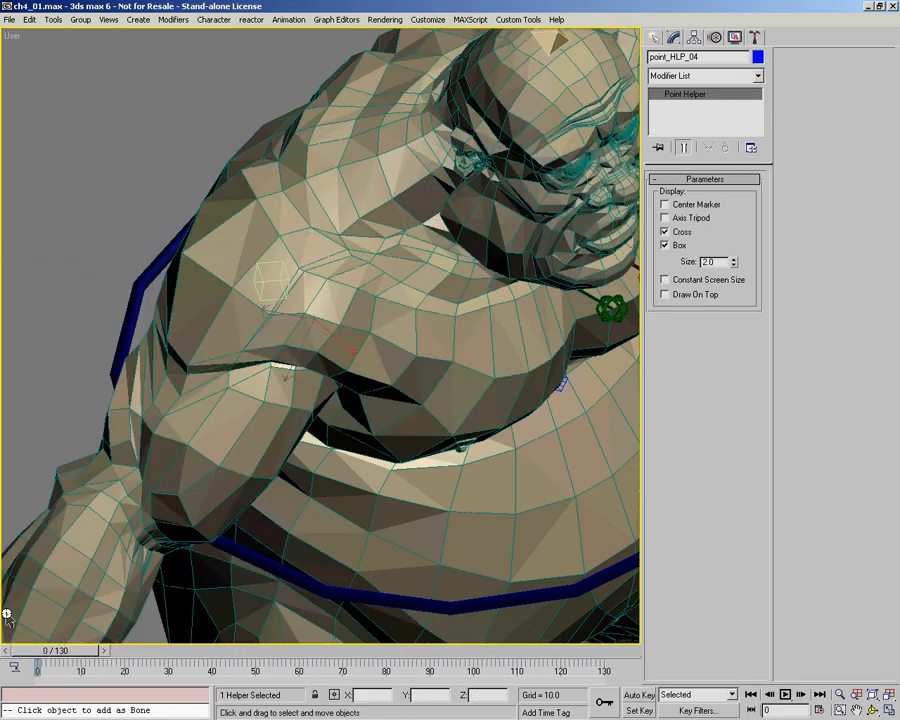
Step: Turn Always Deform back on in the Skin modifier of Ogre_Geo_Body and inspect the chest and shoulders in wireframe
{"action": "left_click", "coordinate": [59, 467]}
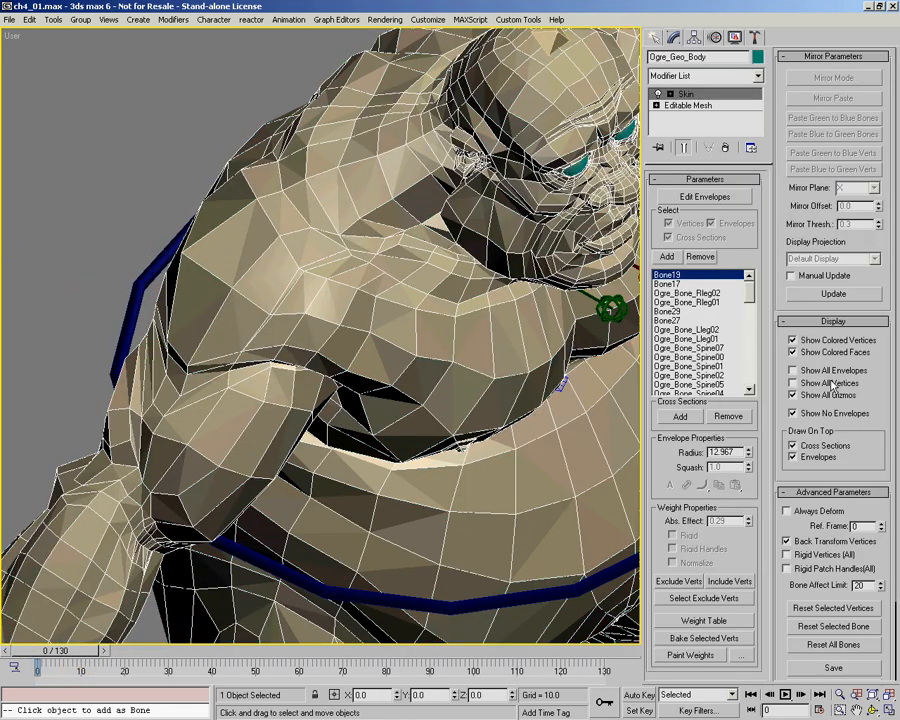
{"action": "middle_click_drag", "start_coordinate": [290, 420], "coordinate": [226, 335], "text": "alt"}
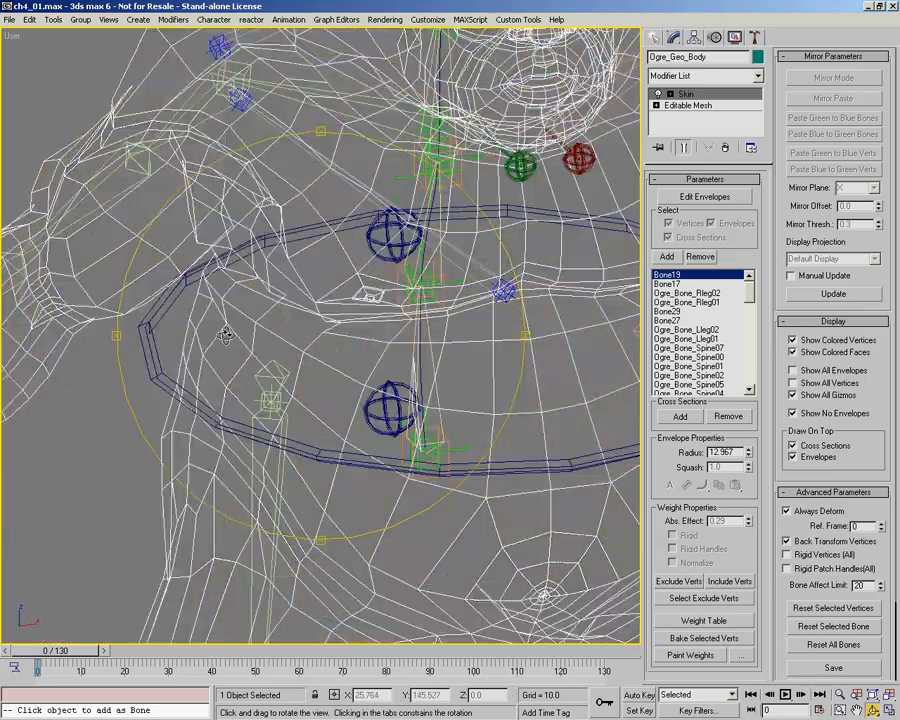
{"action": "middle_click_drag", "start_coordinate": [282, 282], "coordinate": [327, 338]}
{"action": "left_click_drag", "start_coordinate": [308, 286], "coordinate": [308, 319]}
{"action": "middle_click_drag", "start_coordinate": [308, 319], "coordinate": [311, 381], "text": "alt"}
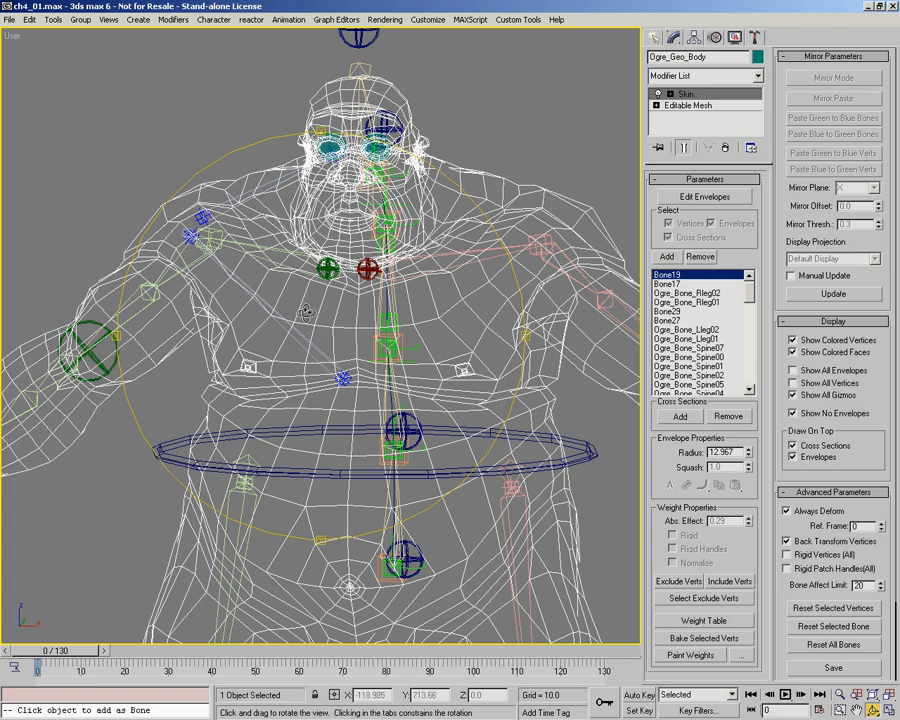
{"action": "middle_click_drag", "start_coordinate": [306, 313], "coordinate": [283, 321], "text": "alt"}
{"action": "middle_click_drag", "start_coordinate": [319, 361], "coordinate": [309, 336], "text": "alt"}
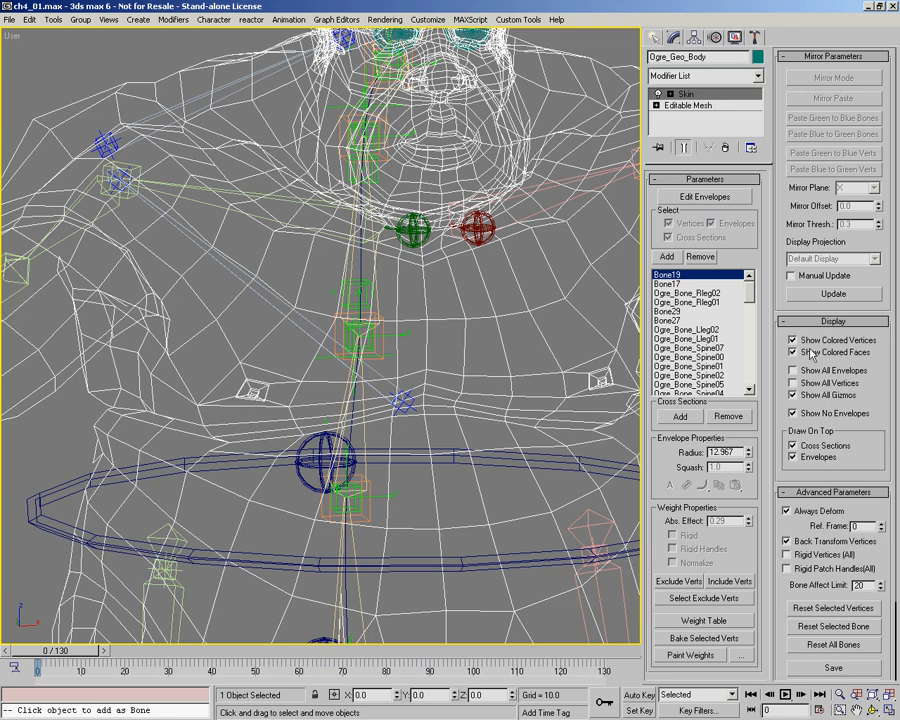
{"action": "middle_click_drag", "start_coordinate": [466, 337], "coordinate": [402, 394]}
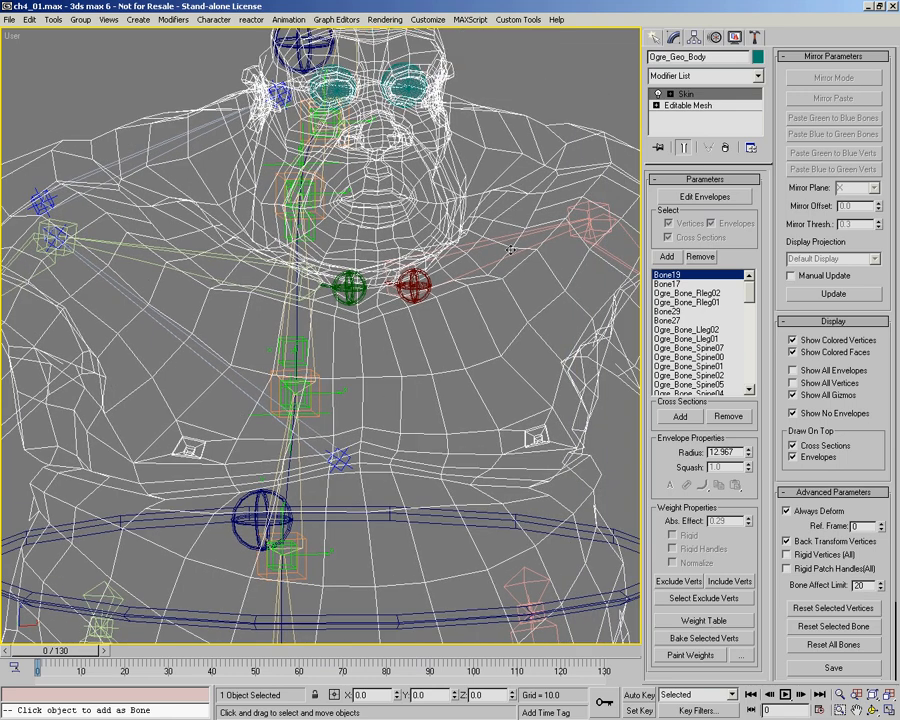
{"action": "middle_click_drag", "start_coordinate": [345, 349], "coordinate": [328, 352], "text": "alt"}
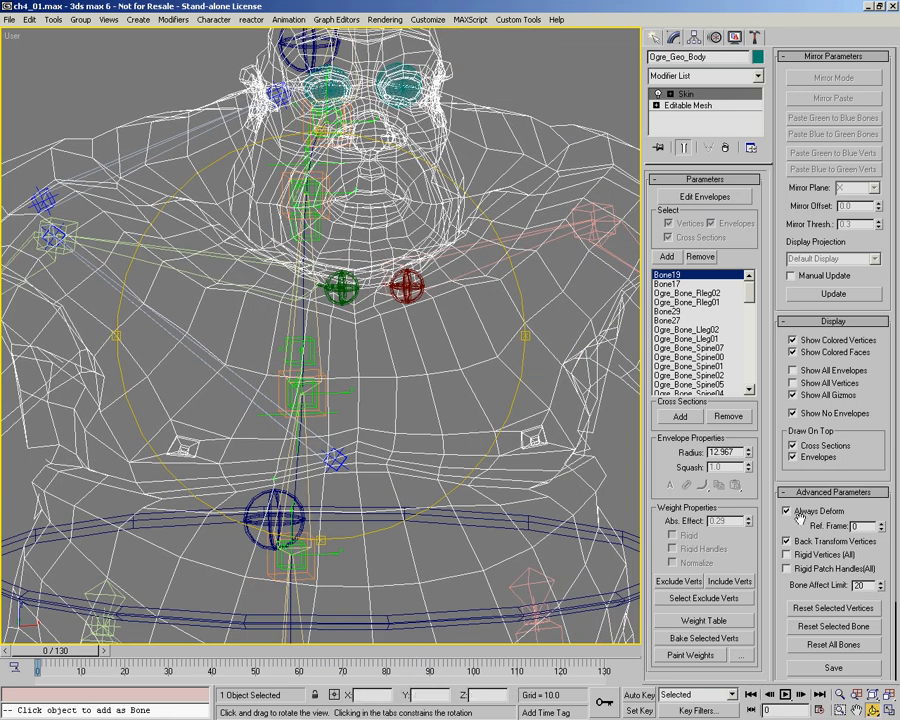
Step: Turn off the skin's Always Deform and reset the stretch of Bone03, the bone running across the chest, with Bone Tools
{"action": "left_click", "coordinate": [244, 383]}
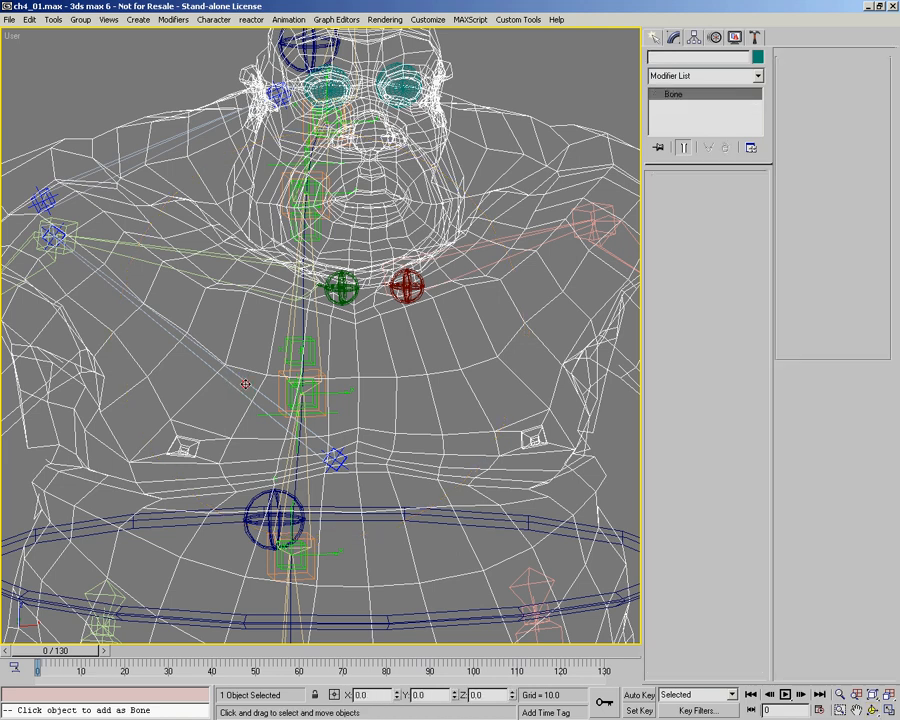
{"action": "middle_click_drag", "start_coordinate": [225, 421], "coordinate": [250, 391]}
{"action": "right_click", "coordinate": [190, 398]}
{"action": "left_click", "coordinate": [150, 382]}
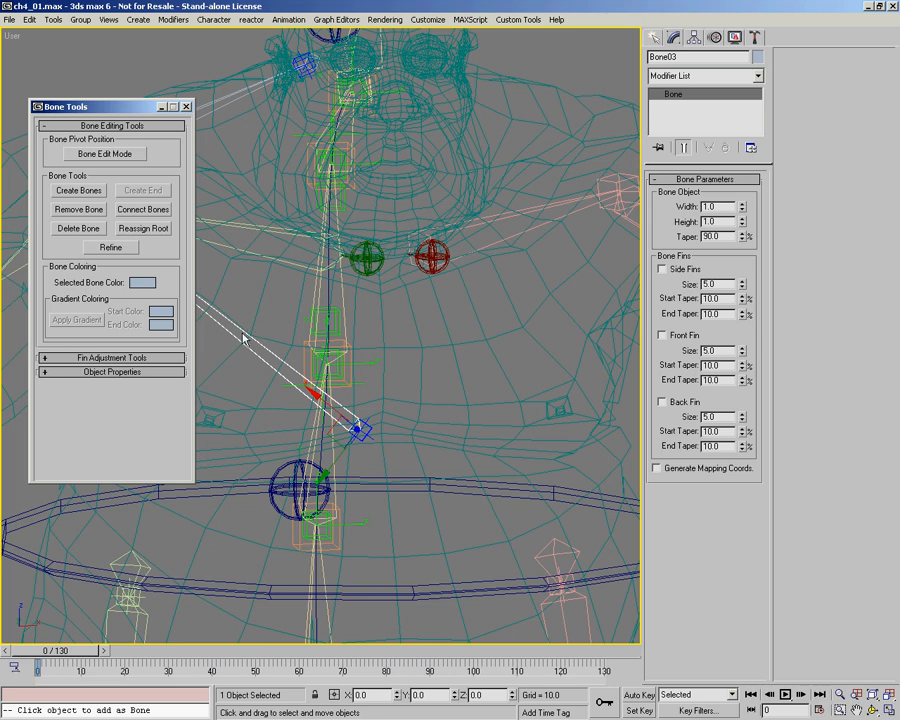
{"action": "left_click", "coordinate": [118, 372]}
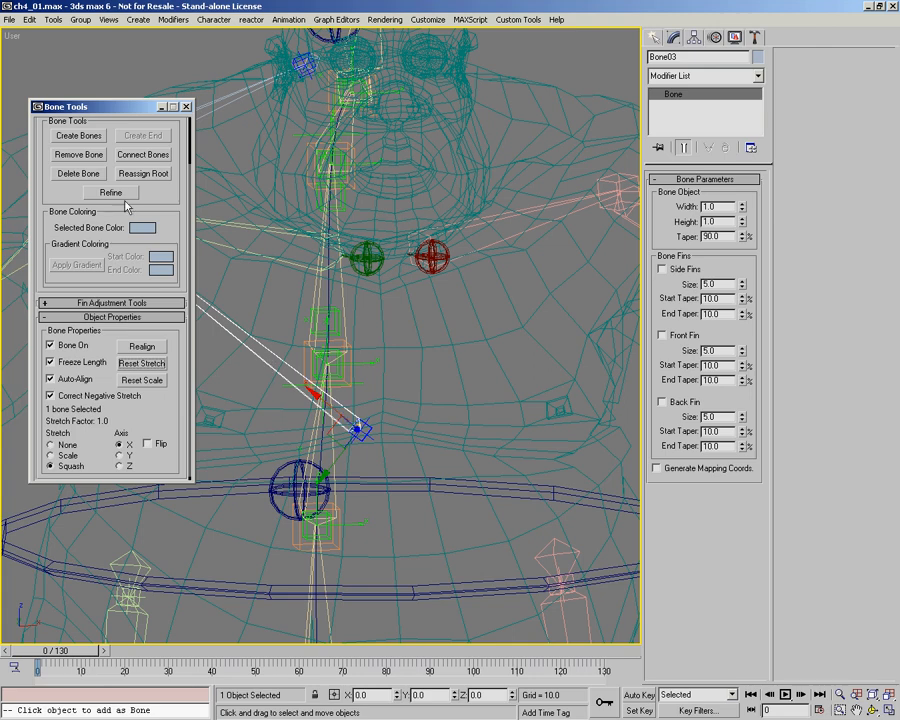
{"action": "left_click", "coordinate": [185, 106]}
{"action": "middle_click_drag", "start_coordinate": [170, 165], "coordinate": [210, 185]}
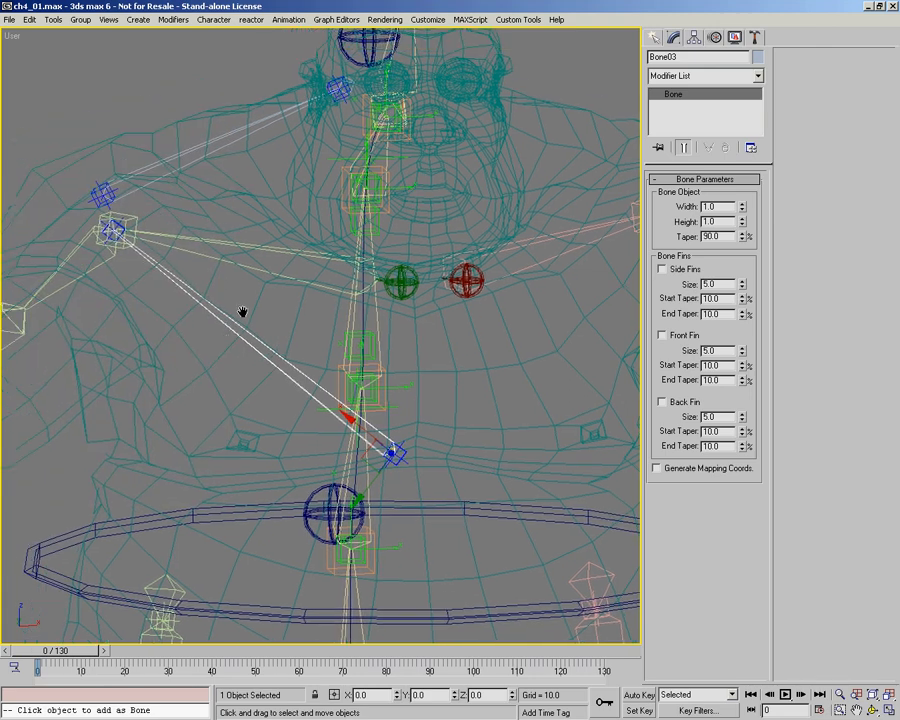
Step: Select Ogre_Geo_Body, turn its Skin modifier's Always Deform on again, and display the mesh shaded
{"action": "left_click", "coordinate": [213, 364]}
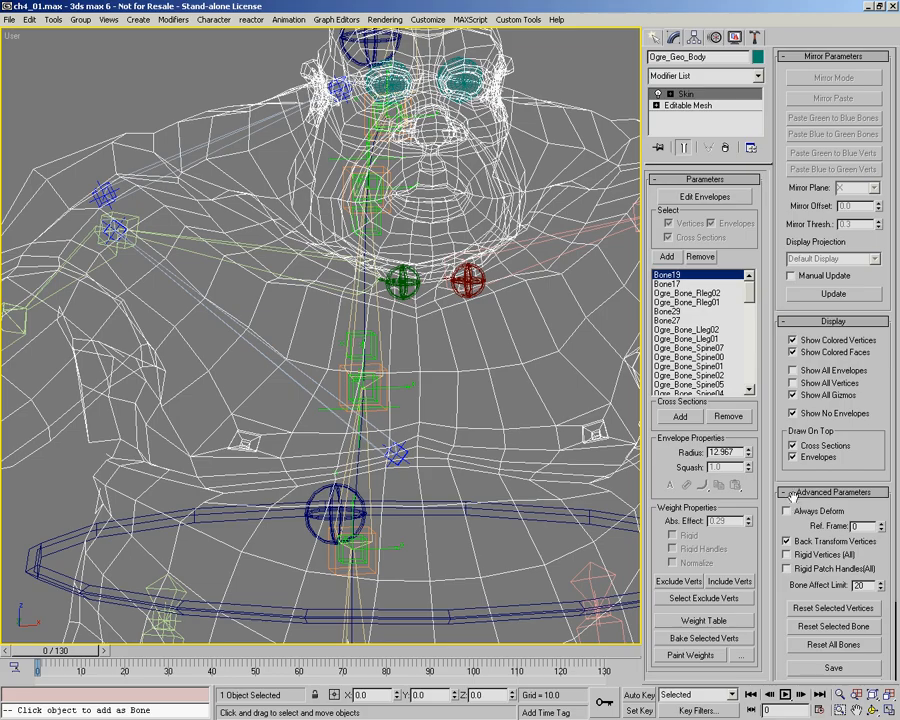
{"action": "scroll", "coordinate": [360, 348], "scroll_direction": "down", "scroll_amount": 6}
{"action": "mouse_move", "coordinate": [331, 358]}
{"action": "middle_mouse_down", "text": "alt"}
{"action": "mouse_move", "coordinate": [398, 345]}
{"action": "mouse_move", "coordinate": [311, 358]}
{"action": "mouse_move", "coordinate": [339, 307]}
{"action": "mouse_move", "coordinate": [363, 301]}
{"action": "mouse_move", "coordinate": [310, 284]}
{"action": "middle_mouse_up", "text": "alt"}
{"action": "key", "text": "F3"}
{"action": "mouse_move", "coordinate": [310, 284]}
{"action": "middle_mouse_down", "text": "ctrl+alt"}
{"action": "mouse_move", "coordinate": [306, 270]}
{"action": "mouse_move", "coordinate": [397, 320]}
{"action": "mouse_move", "coordinate": [342, 436]}
{"action": "middle_mouse_up", "text": "ctrl+alt"}
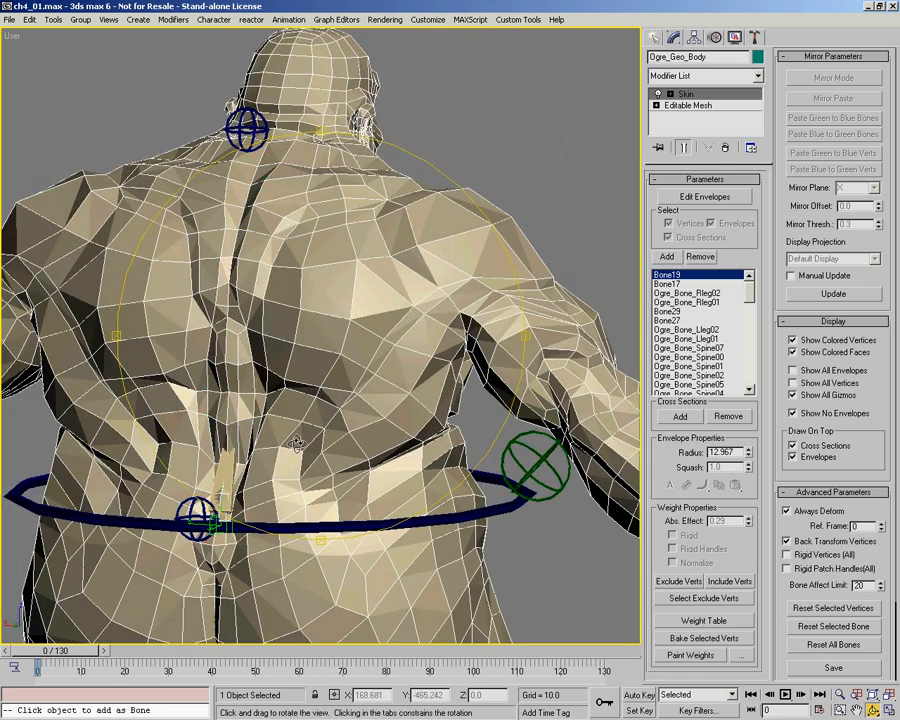
Step: Examine the shaded ogre body from the back, front and side for the quality of its shoulder and torso deformation
{"action": "middle_click_drag", "start_coordinate": [276, 428], "coordinate": [326, 188], "text": "alt"}
{"action": "middle_click_drag", "start_coordinate": [303, 370], "coordinate": [338, 357], "text": "alt"}
{"action": "middle_click_drag", "start_coordinate": [443, 366], "coordinate": [287, 281], "text": "alt"}
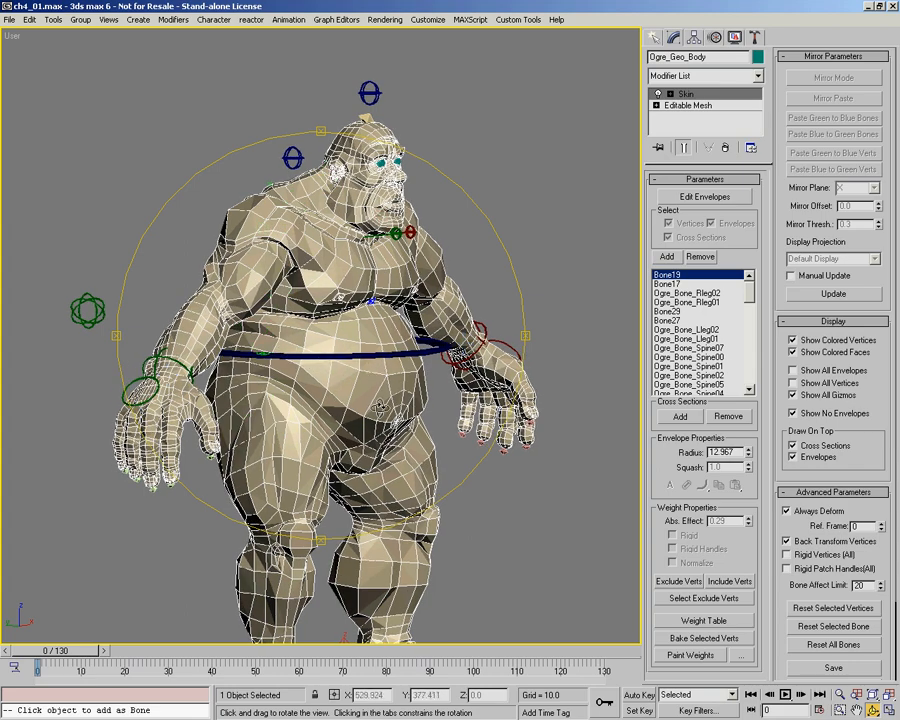
{"action": "middle_click_drag", "start_coordinate": [376, 405], "coordinate": [339, 511], "text": "alt"}
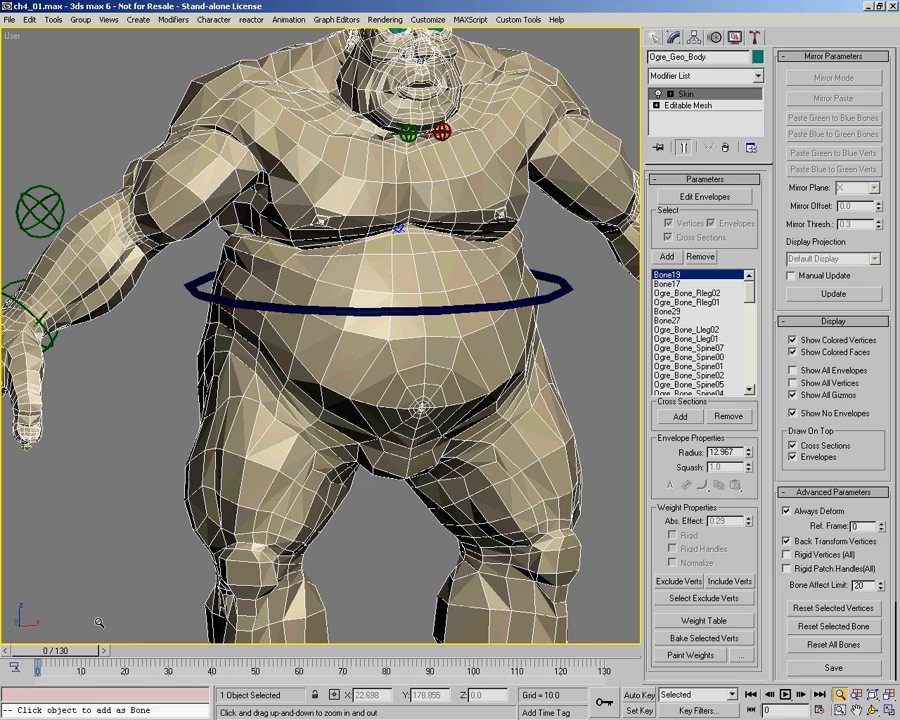
{"action": "left_click_drag", "start_coordinate": [68, 652], "coordinate": [27, 617]}
{"action": "key", "text": "alt+z"}
{"action": "left_click", "coordinate": [840, 694]}
{"action": "left_click_drag", "start_coordinate": [225, 225], "coordinate": [228, 325]}
{"action": "middle_click_drag", "start_coordinate": [228, 260], "coordinate": [235, 335]}
{"action": "middle_click_drag", "start_coordinate": [235, 335], "coordinate": [349, 313], "text": "alt"}
Step: Test-move the CNT01 control behind the neck to check how the upper body and chest deform, and cancel the move
{"action": "left_click", "coordinate": [284, 192]}
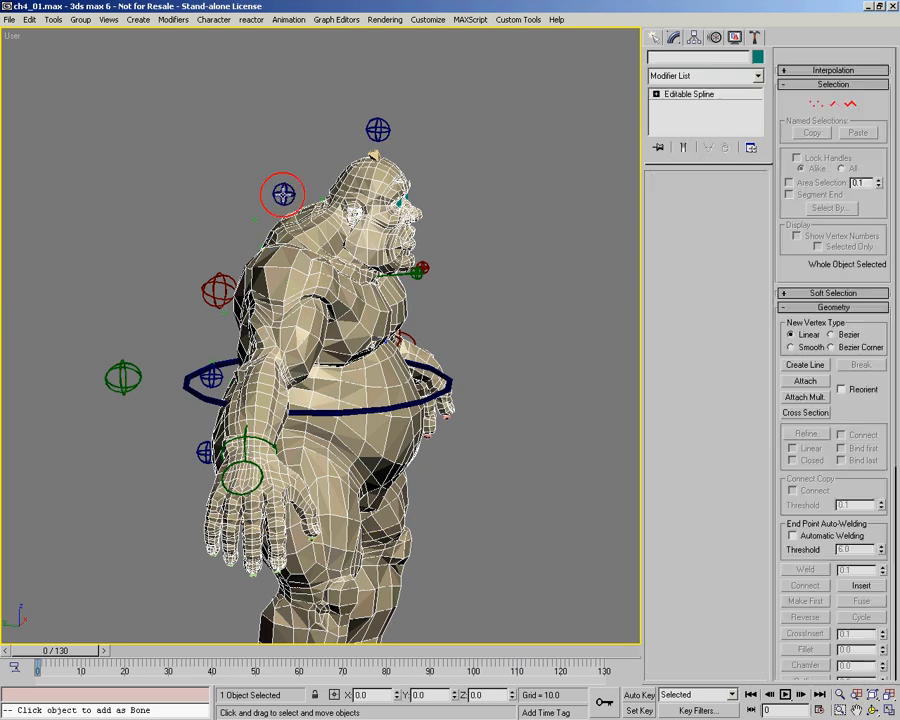
{"action": "scroll", "coordinate": [290, 195], "scroll_direction": "up", "scroll_amount": 4}
{"action": "left_click_drag", "start_coordinate": [310, 206], "coordinate": [292, 207]}
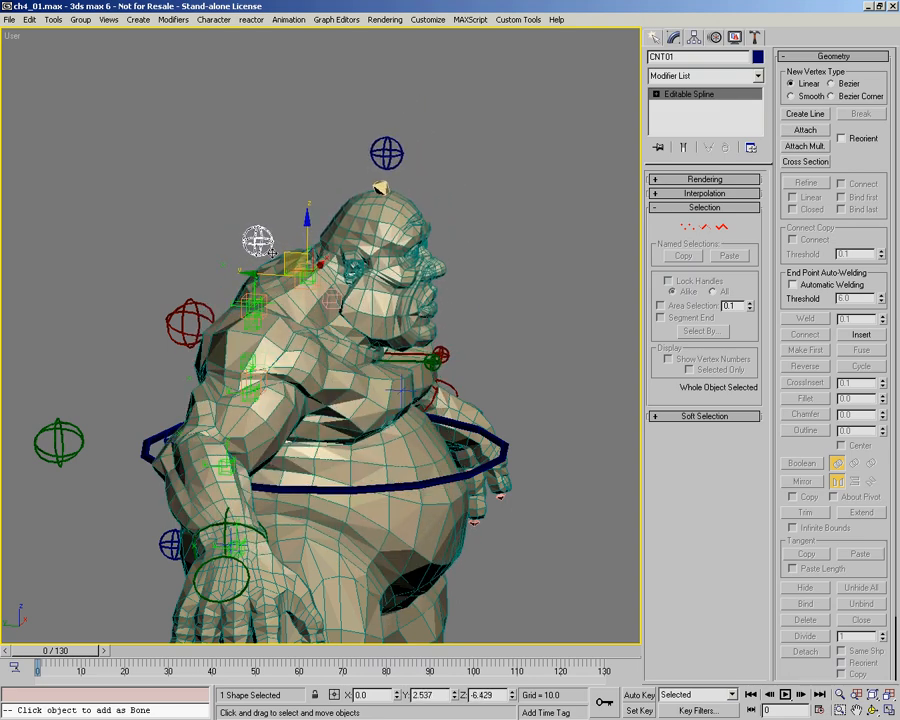
{"action": "left_click_drag", "start_coordinate": [370, 244], "coordinate": [284, 220]}
{"action": "left_click_drag", "start_coordinate": [357, 231], "coordinate": [277, 231]}
{"action": "right_click", "coordinate": [277, 231]}
Step: Test-rotate the CNT01 control to check how the shoulders and chest twist, and cancel the rotation
{"action": "key", "text": "ctrl+r"}
{"action": "left_click_drag", "start_coordinate": [388, 393], "coordinate": [350, 360]}
{"action": "right_click", "coordinate": [348, 358]}
{"action": "right_click", "coordinate": [346, 356]}
{"action": "left_click", "coordinate": [370, 382]}
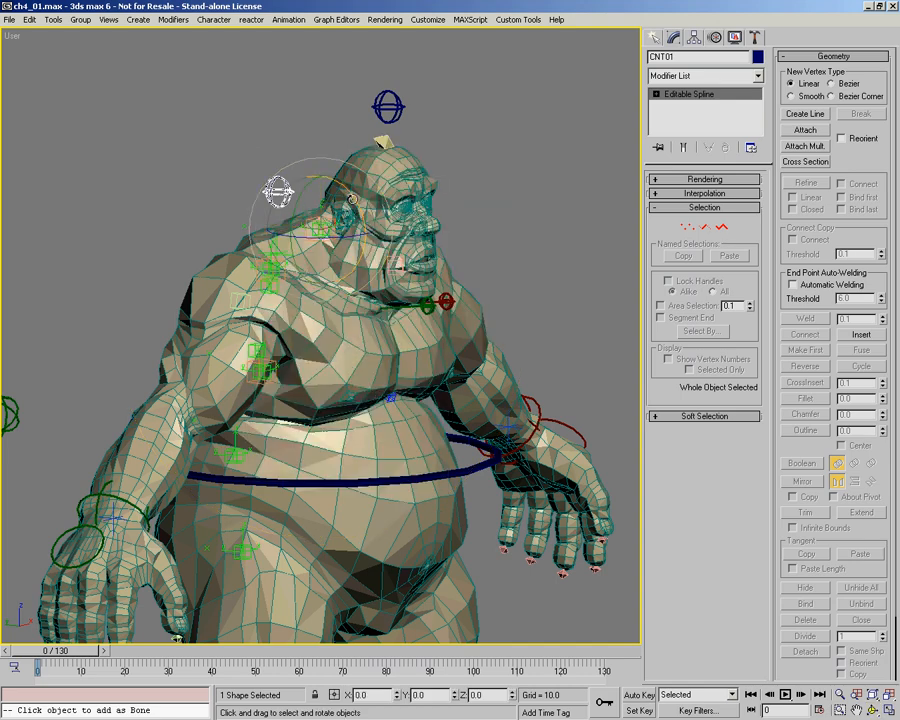
{"action": "left_click_drag", "start_coordinate": [355, 212], "coordinate": [343, 228]}
{"action": "right_click", "coordinate": [343, 228]}
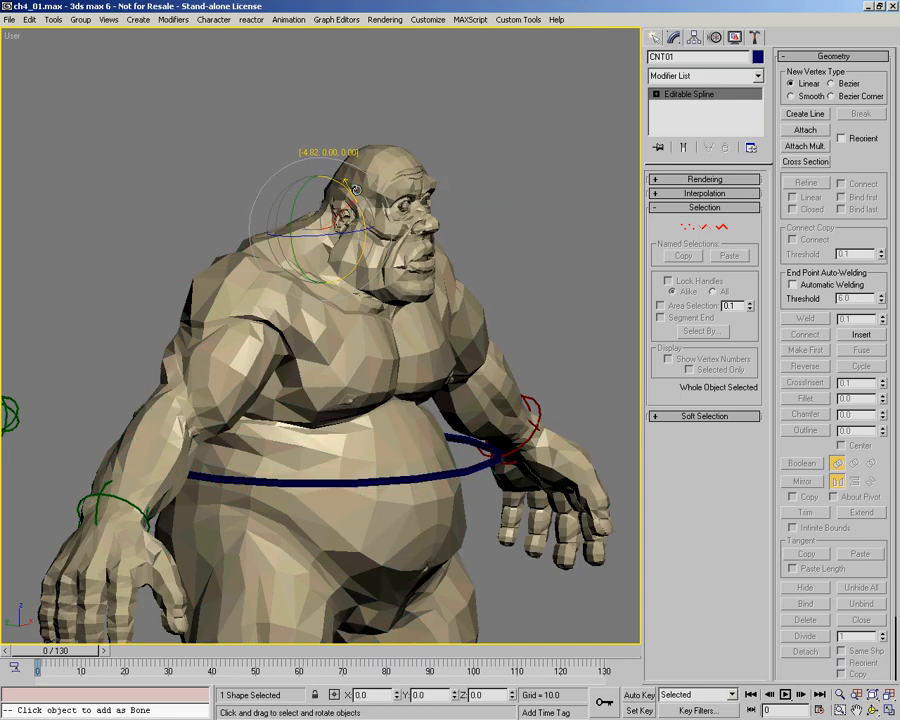
Step: Show the rig in wireframe and select point_HLP_03 at the chest end of Bone03 to examine the helper setup
{"action": "mouse_move", "coordinate": [380, 408]}
{"action": "middle_mouse_down", "text": "alt"}
{"action": "mouse_move", "coordinate": [354, 402]}
{"action": "mouse_move", "coordinate": [346, 376]}
{"action": "mouse_move", "coordinate": [354, 322]}
{"action": "middle_mouse_up", "text": "alt"}
{"action": "key", "text": "F3"}
{"action": "left_click", "coordinate": [377, 402]}
{"action": "mouse_move", "coordinate": [386, 408]}
{"action": "middle_mouse_down", "text": "alt"}
{"action": "mouse_move", "coordinate": [347, 398]}
{"action": "mouse_move", "coordinate": [393, 397]}
{"action": "mouse_move", "coordinate": [411, 324]}
{"action": "mouse_move", "coordinate": [326, 332]}
{"action": "middle_mouse_up", "text": "alt"}
{"action": "key", "text": "F3"}
{"action": "key", "text": "F3"}
{"action": "middle_click_drag", "start_coordinate": [218, 305], "coordinate": [293, 364], "text": "alt"}
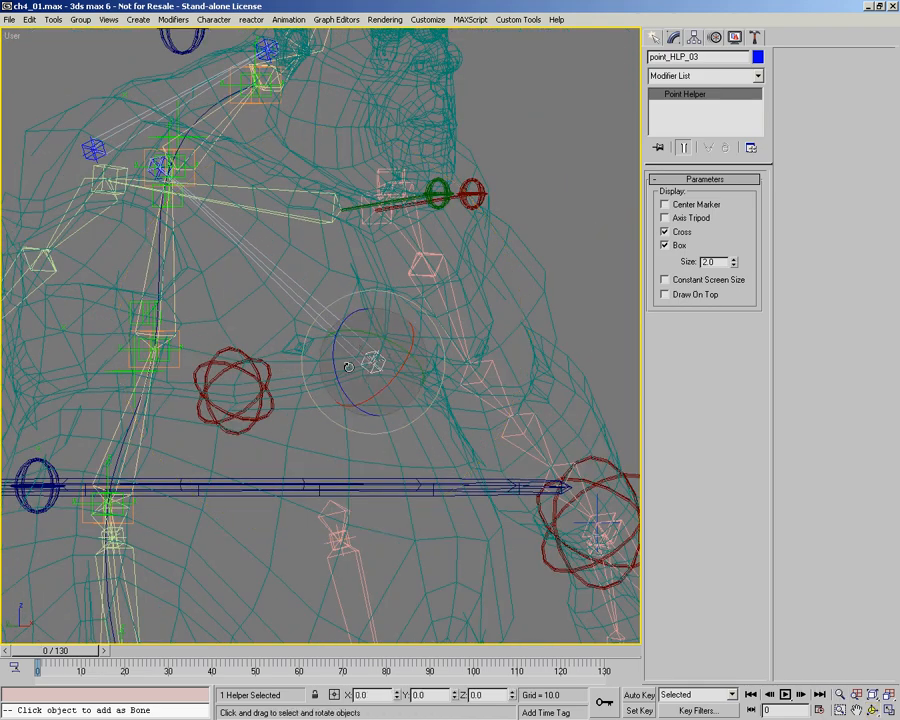
{"action": "middle_click_drag", "start_coordinate": [377, 362], "coordinate": [371, 364], "text": "alt"}
{"action": "key", "text": "e"}
{"action": "middle_click_drag", "start_coordinate": [366, 408], "coordinate": [337, 334], "text": "alt"}
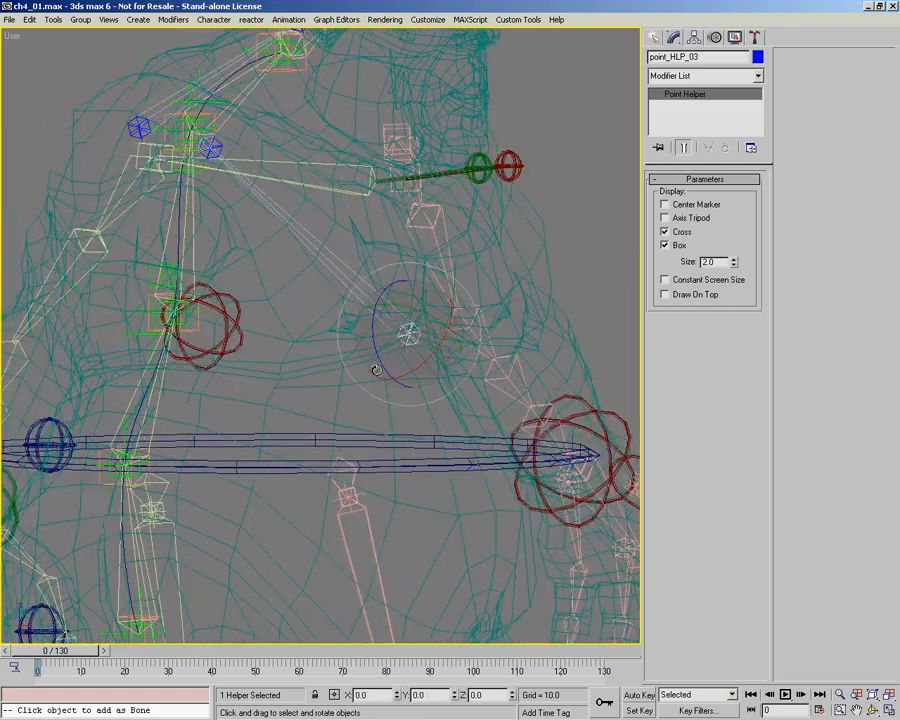
{"action": "middle_click_drag", "start_coordinate": [376, 370], "coordinate": [380, 350], "text": "alt"}
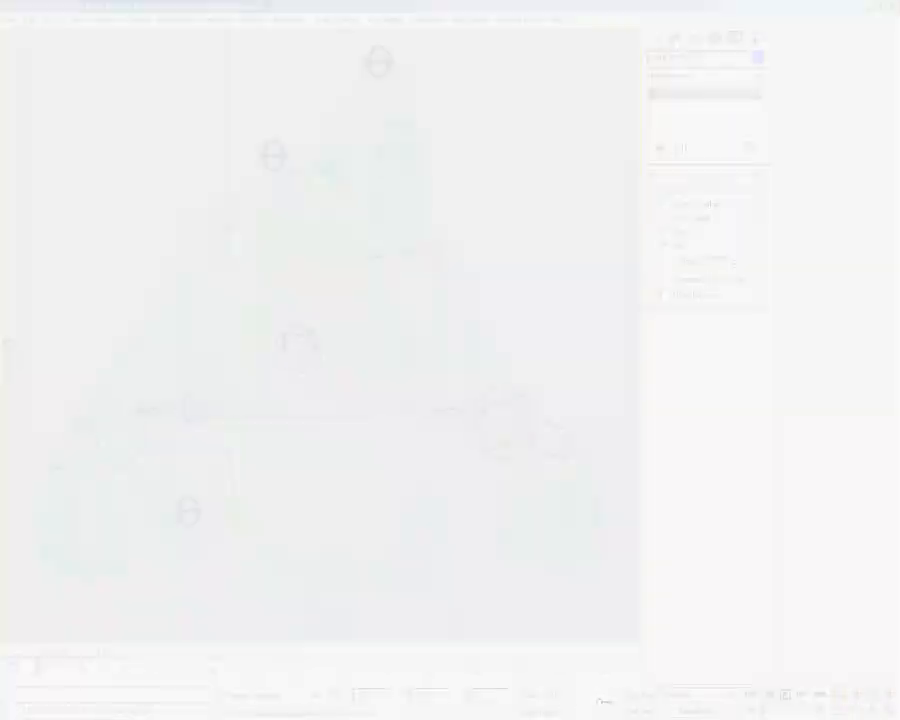